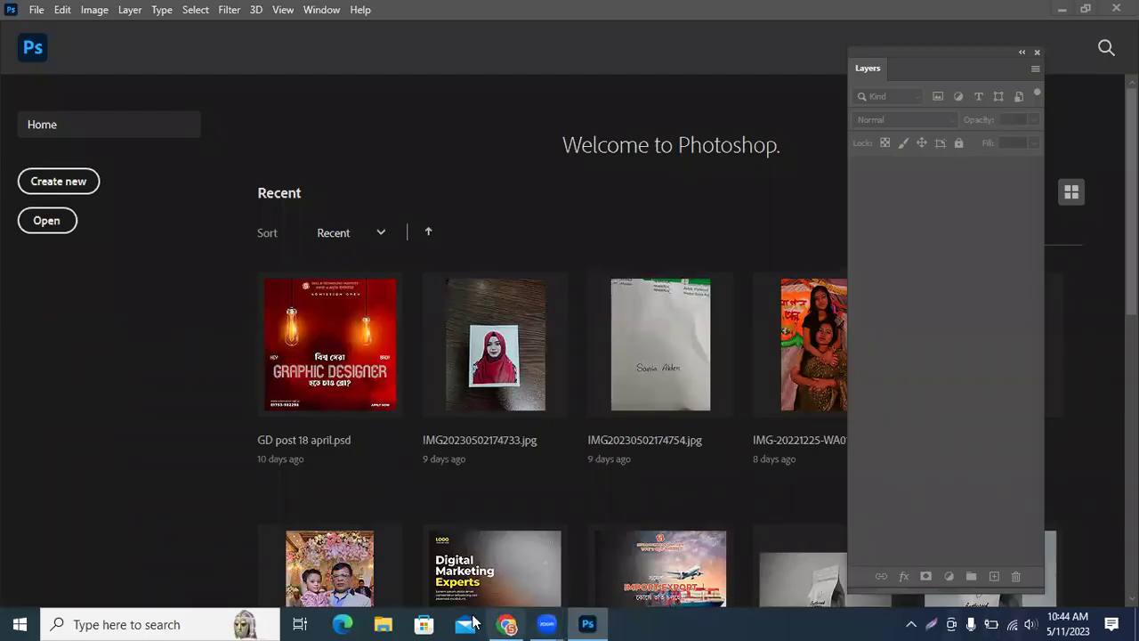
Switch from Photoshop's welcome screen to the browser's New Tab page
click(506, 624)
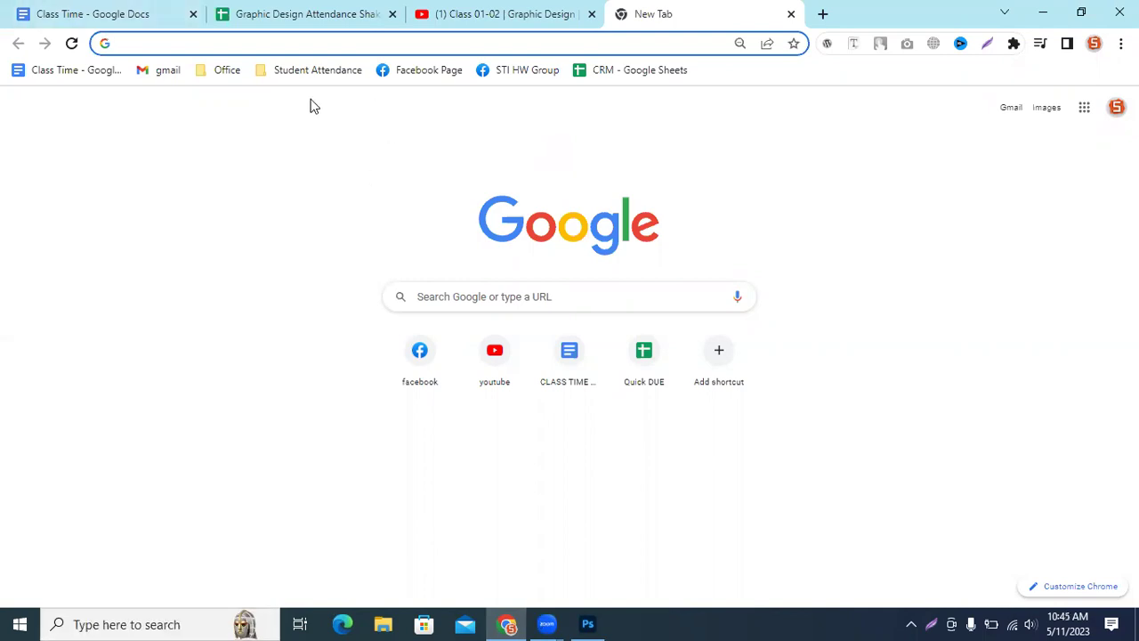
Search Google for 'sea beach'
click(126, 43)
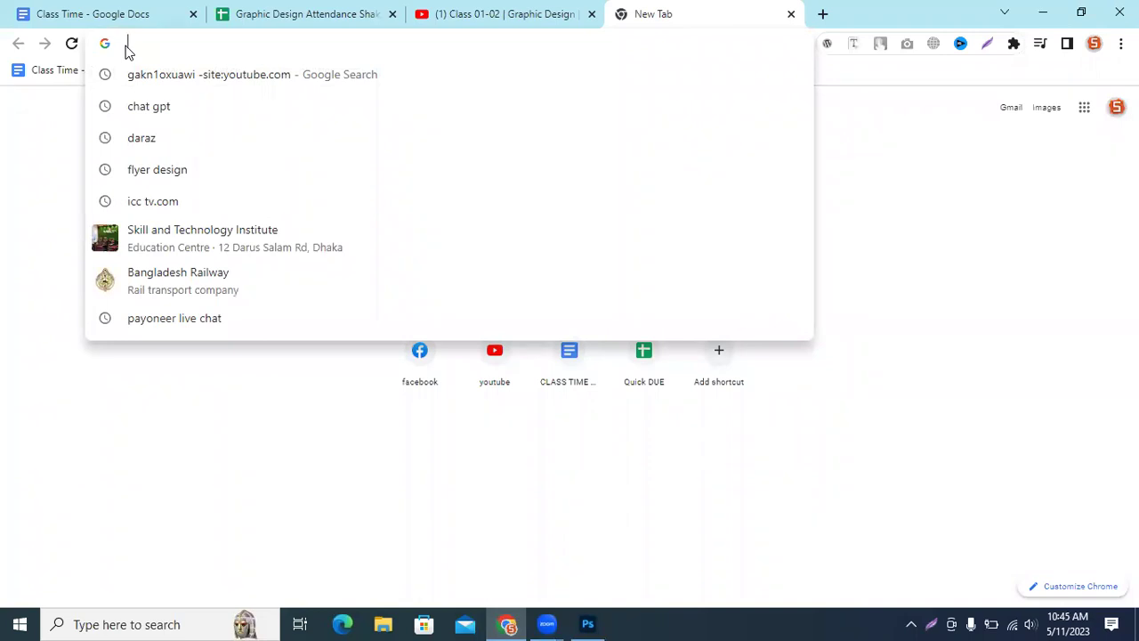
text(se)
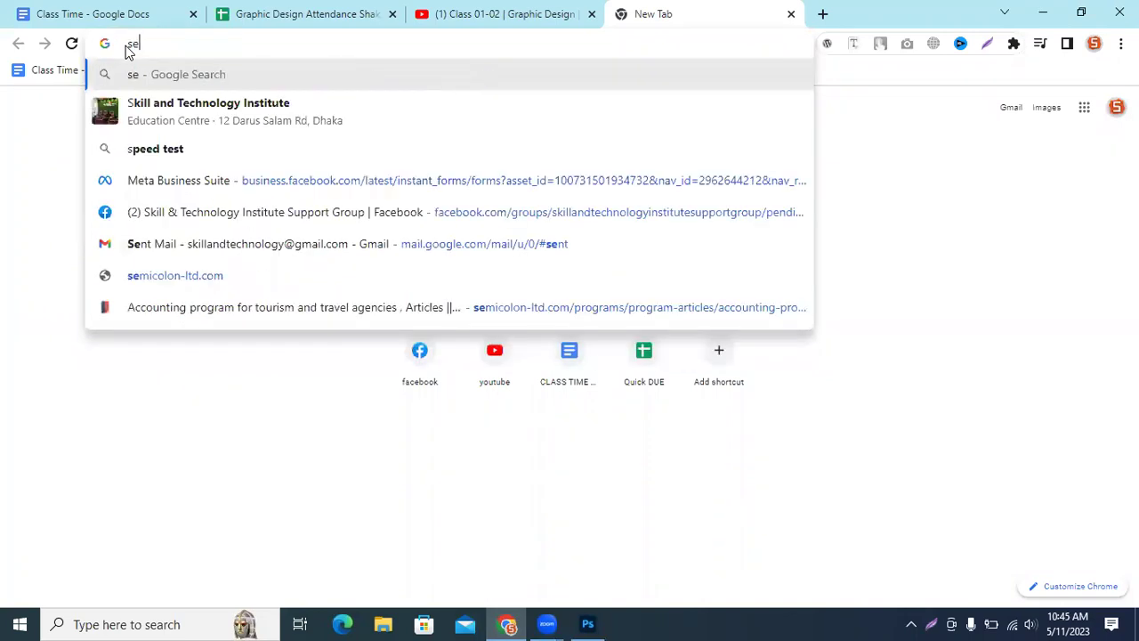
text(a bea)
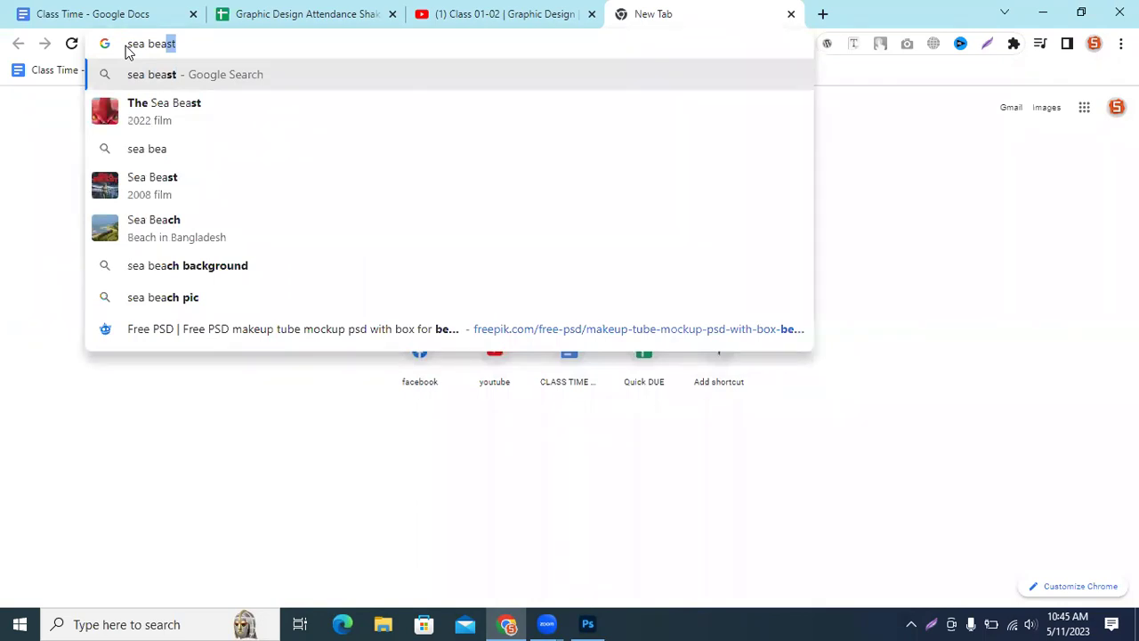
text(ch)
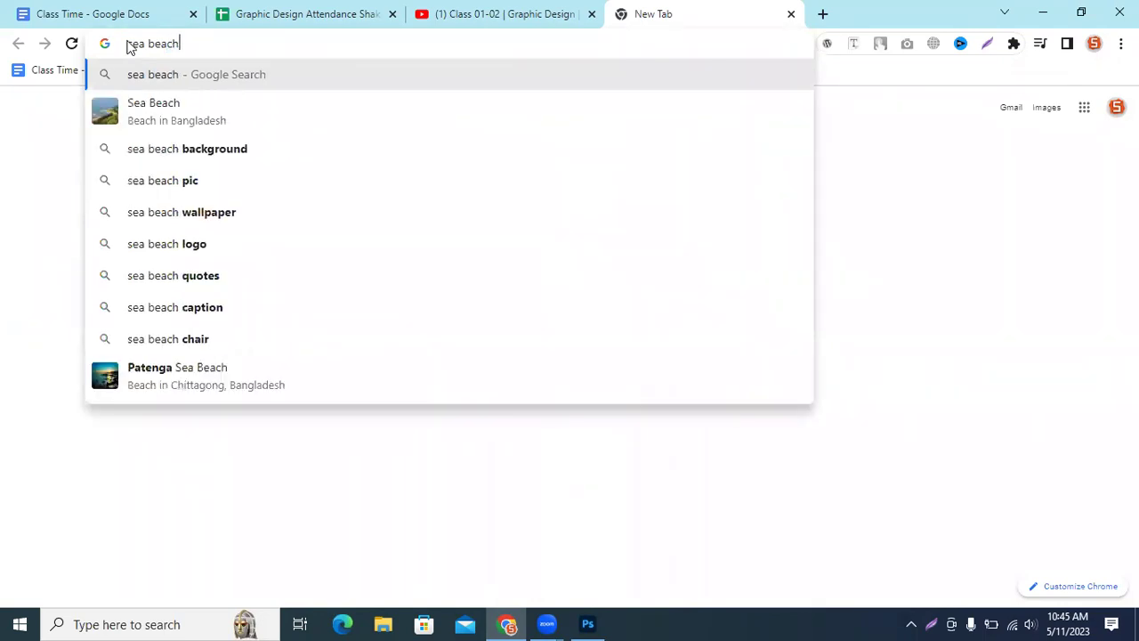
key(Return)
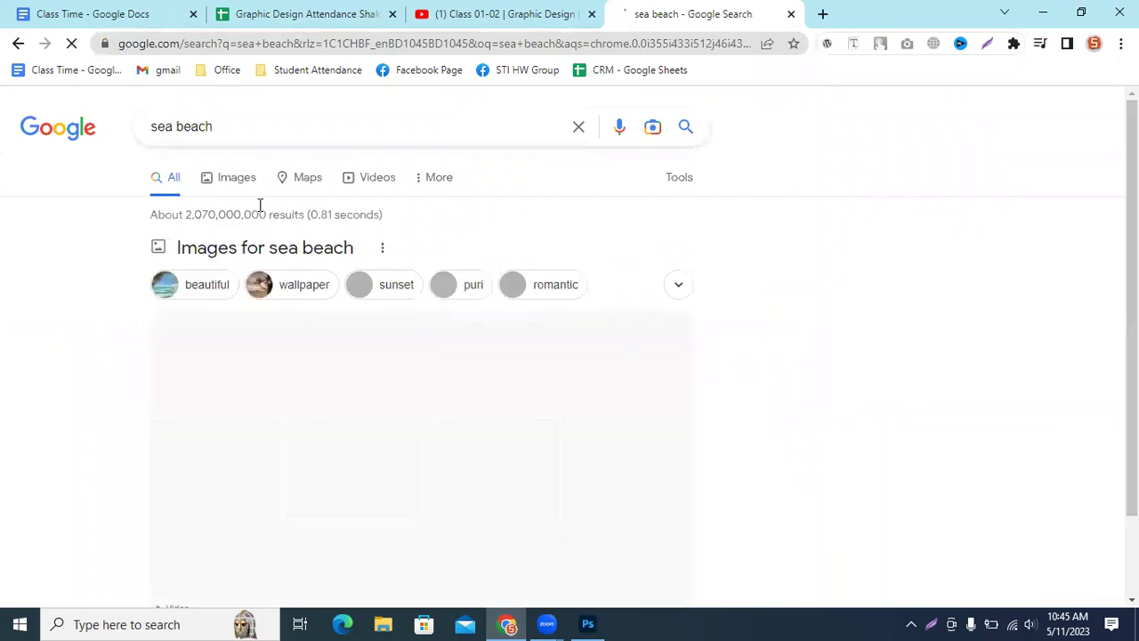
Browse the sea beach image results, then return to the All results
click(236, 191)
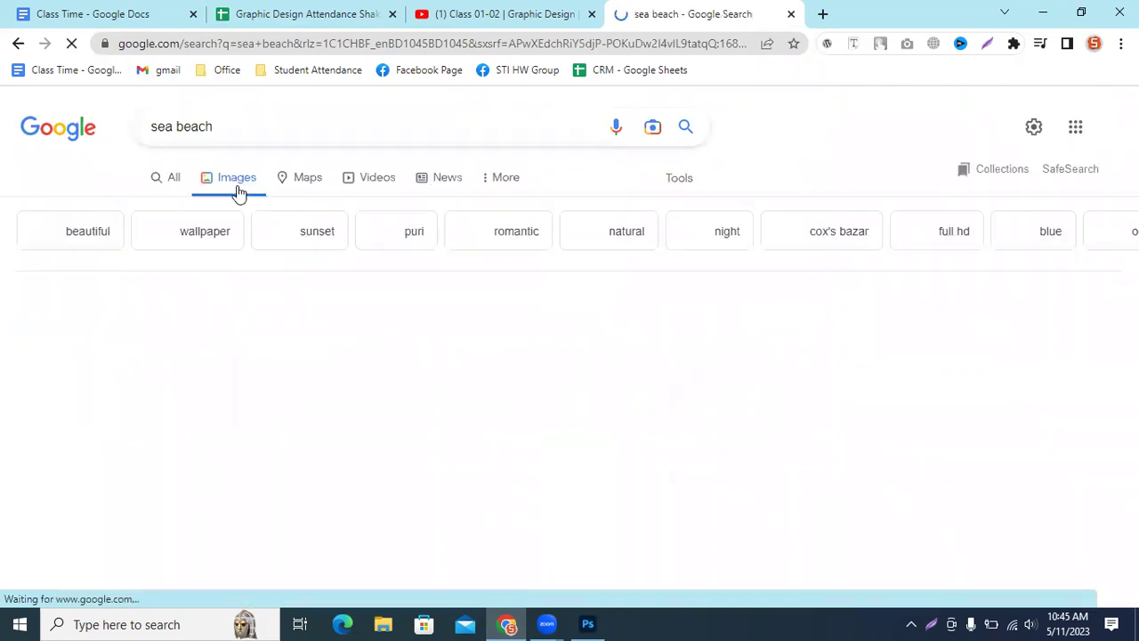
scroll(642, 371, down, 1)
scroll(642, 371, down, 1)
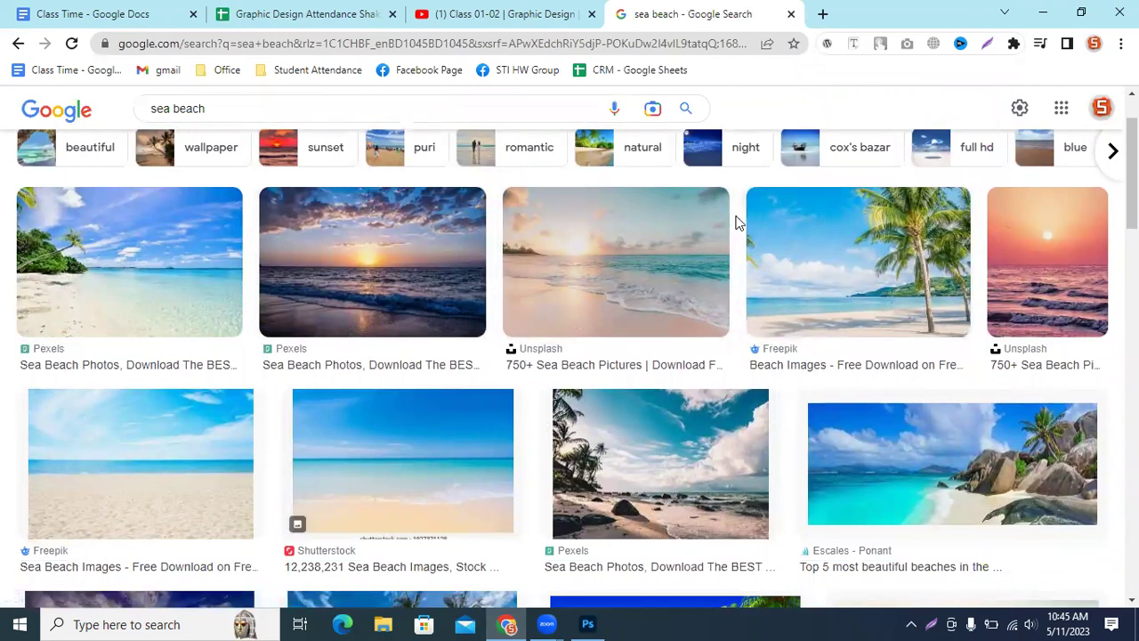
scroll(753, 271, down, 3)
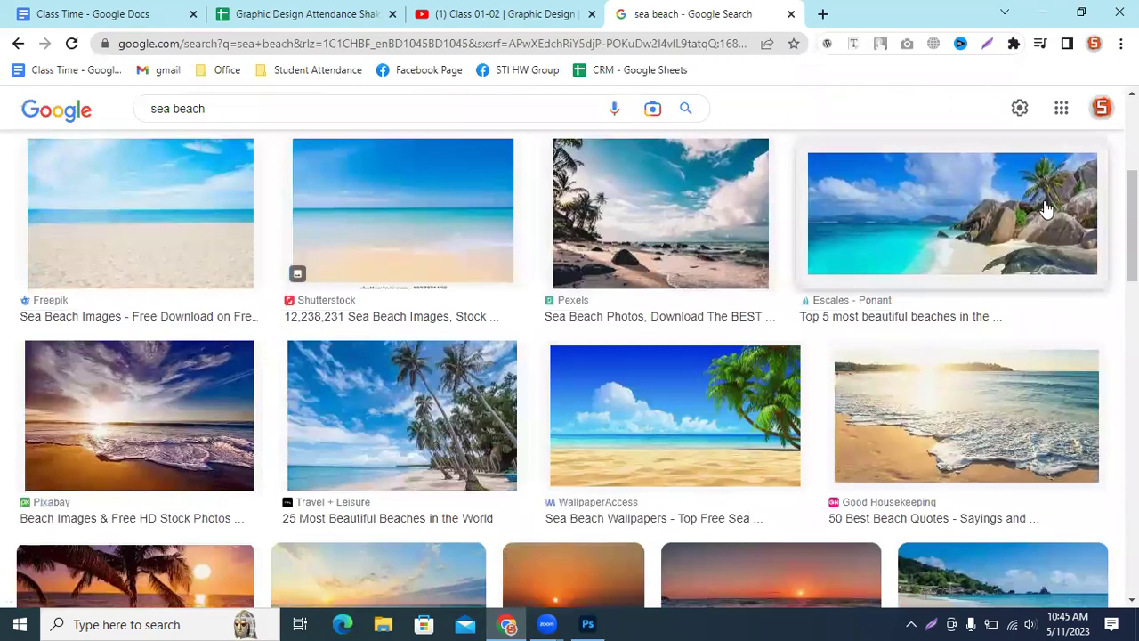
scroll(739, 368, down, 1)
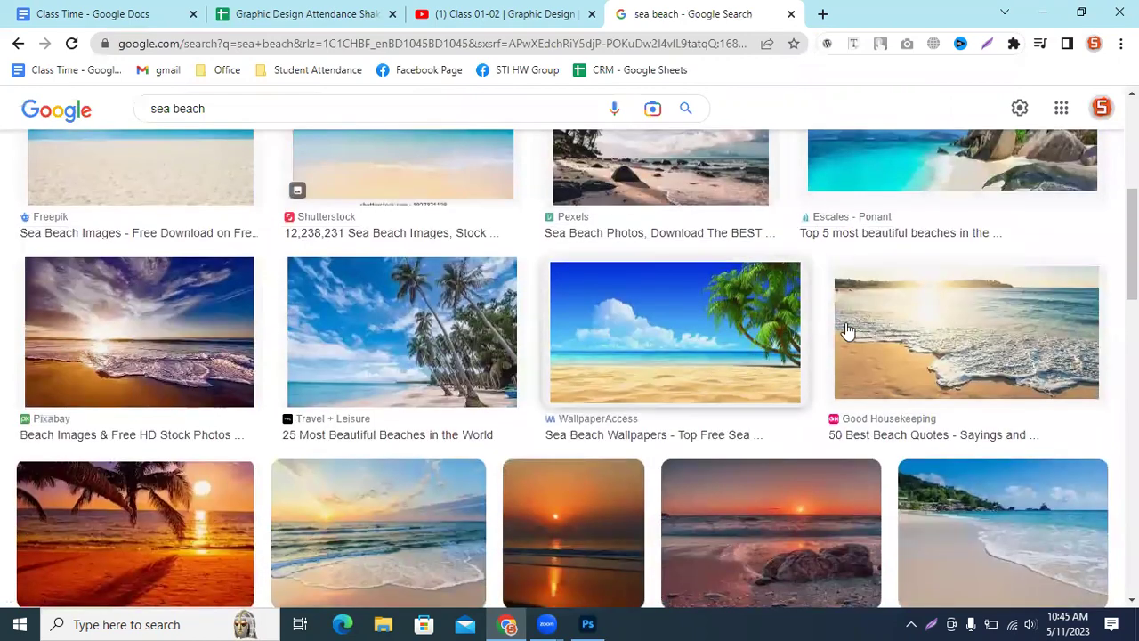
scroll(732, 350, down, 4)
scroll(981, 202, down, 3)
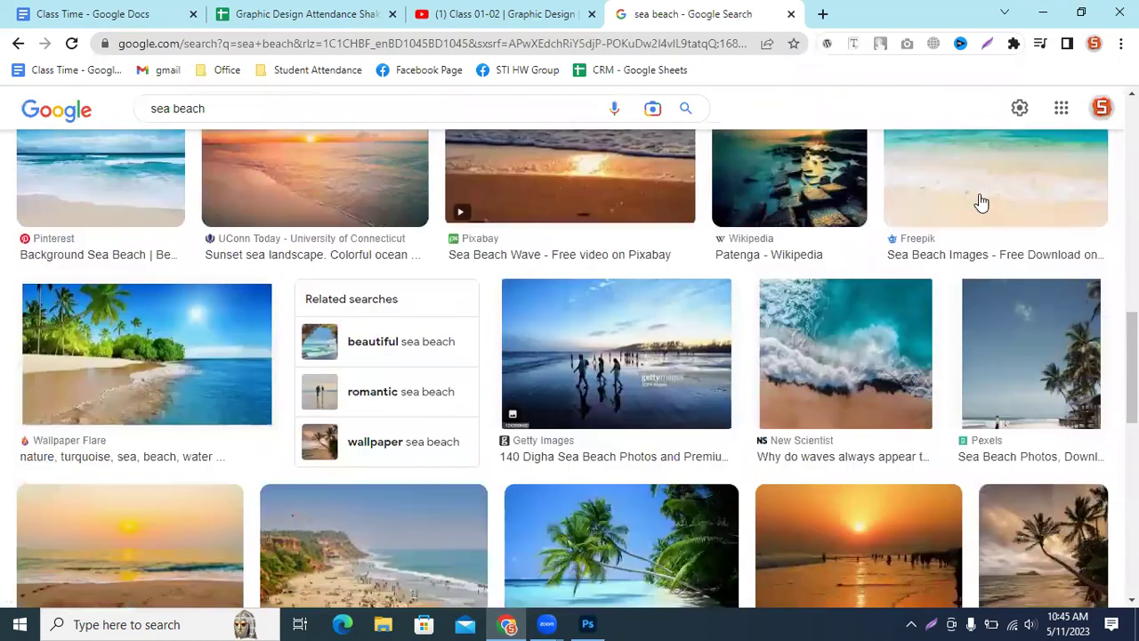
scroll(981, 203, down, 2)
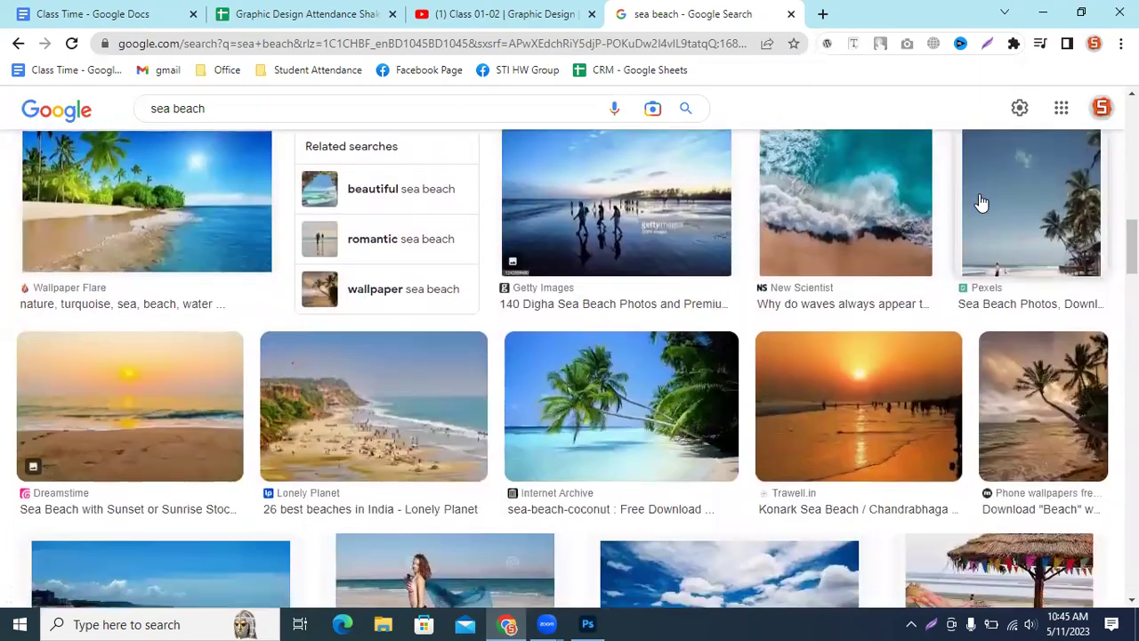
scroll(322, 260, down, 2)
scroll(322, 260, down, 5)
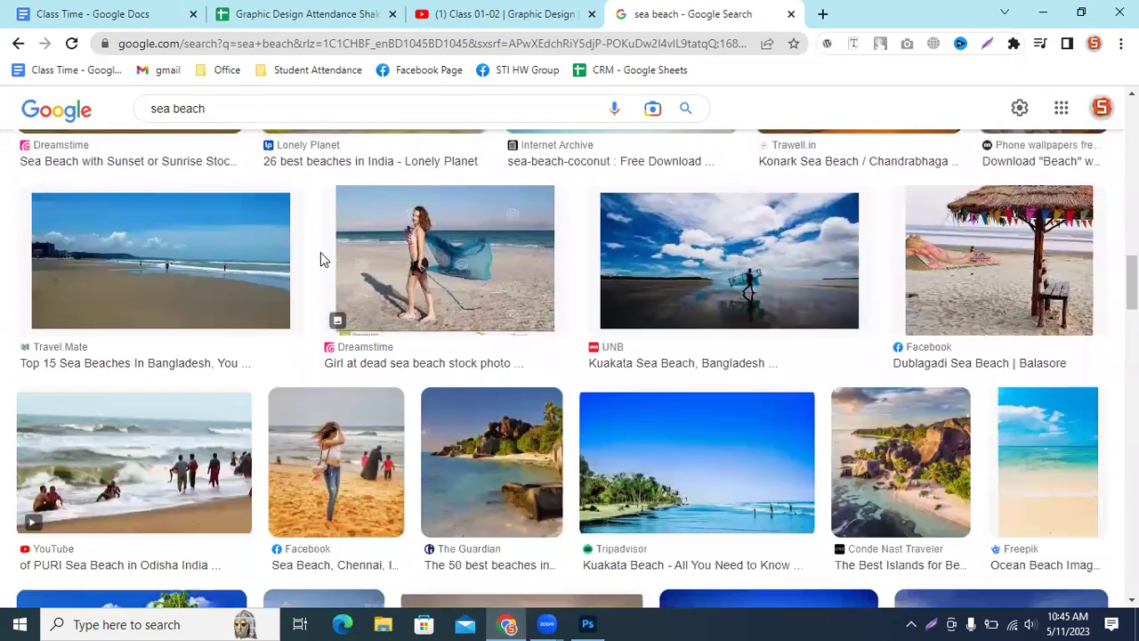
scroll(876, 308, up, 2)
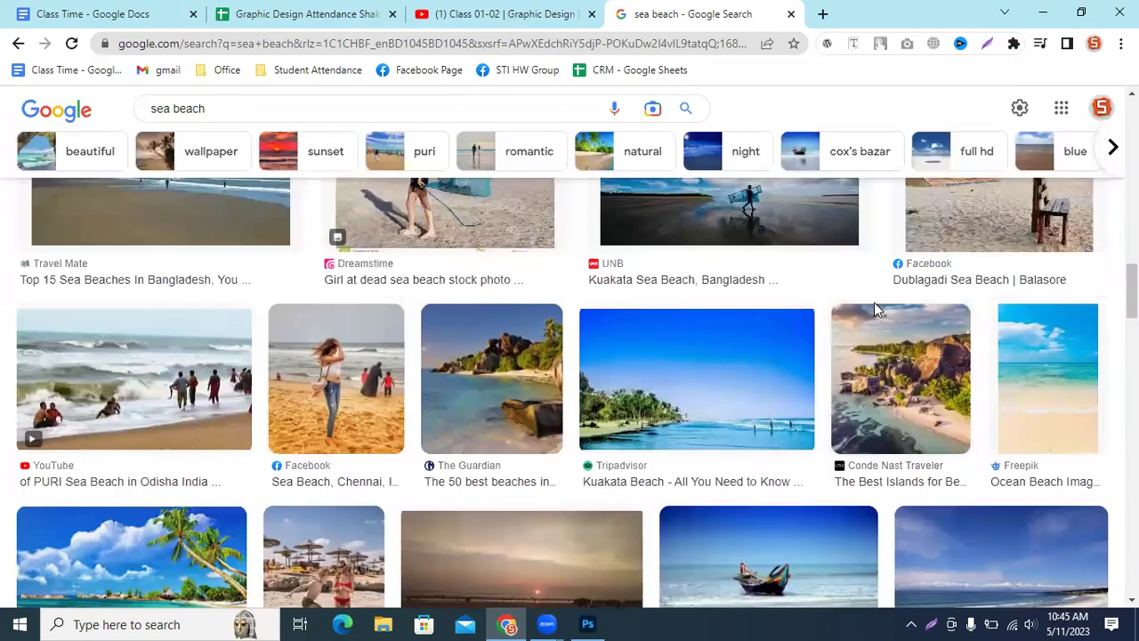
scroll(368, 290, down, 2)
scroll(674, 305, up, 4)
scroll(151, 327, down, 5)
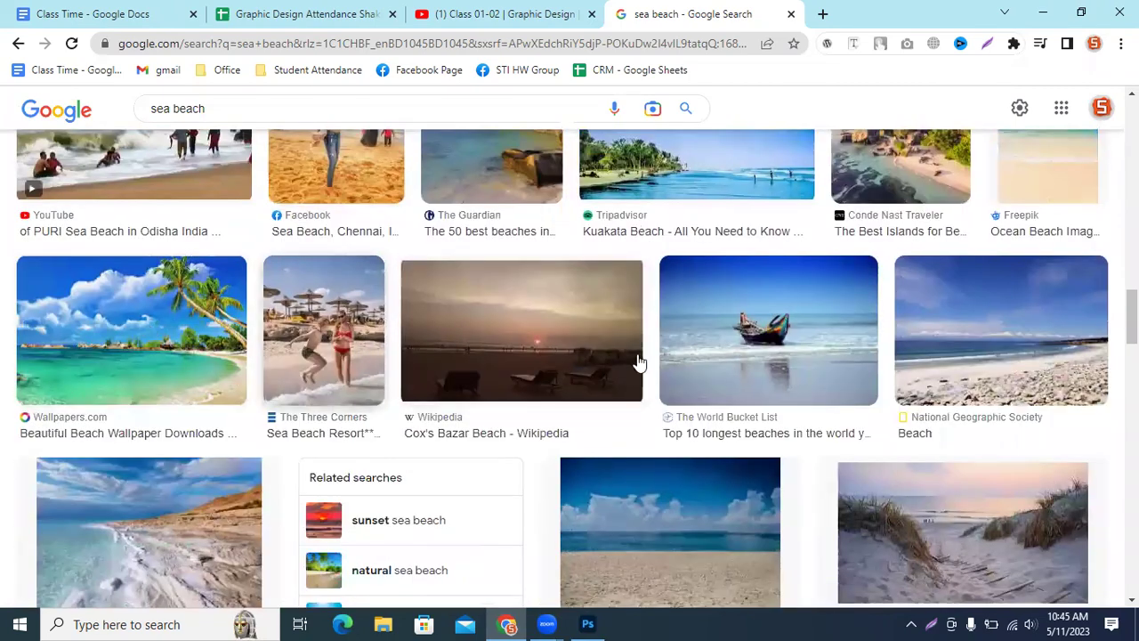
scroll(640, 357, down, 5)
scroll(208, 363, down, 8)
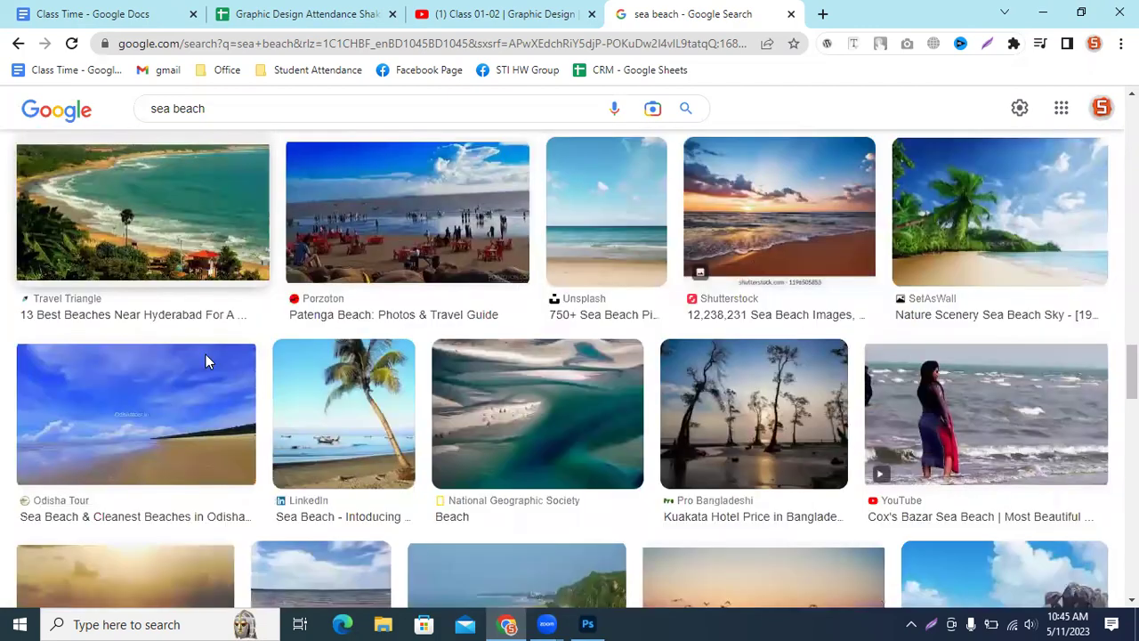
scroll(207, 360, down, 6)
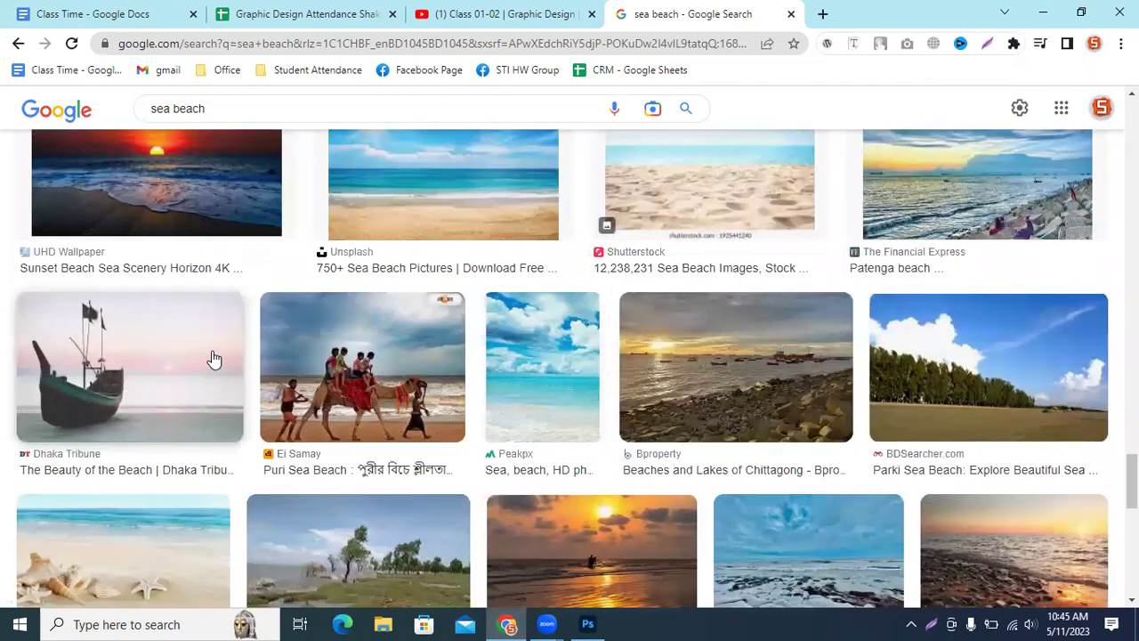
scroll(210, 358, down, 4)
scroll(210, 358, up, 3)
scroll(212, 358, down, 3)
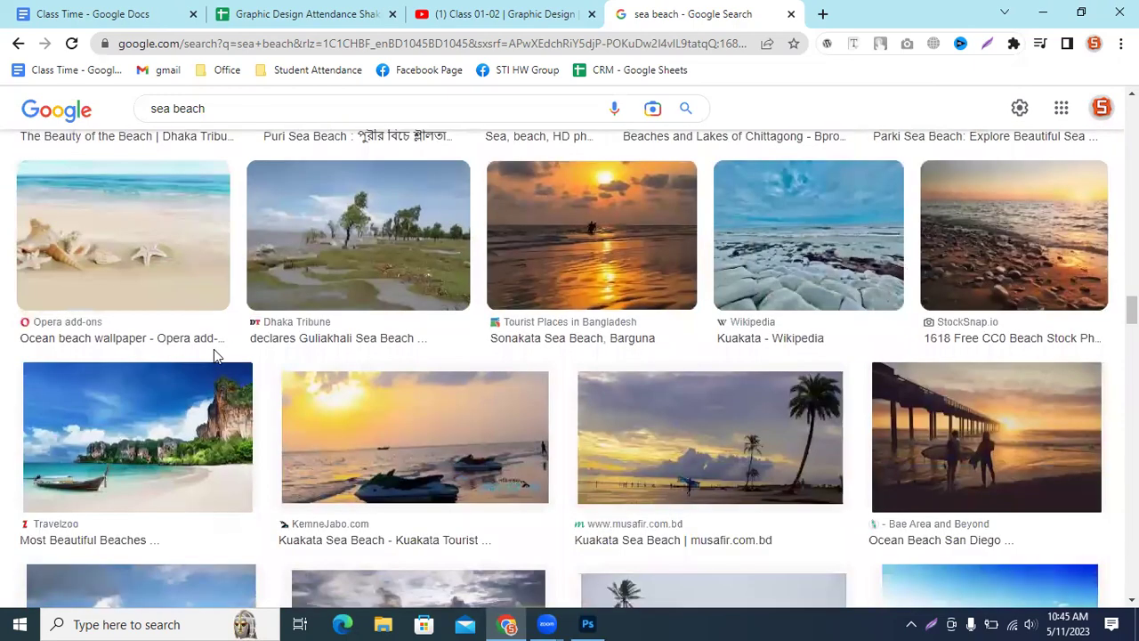
scroll(214, 356, down, 3)
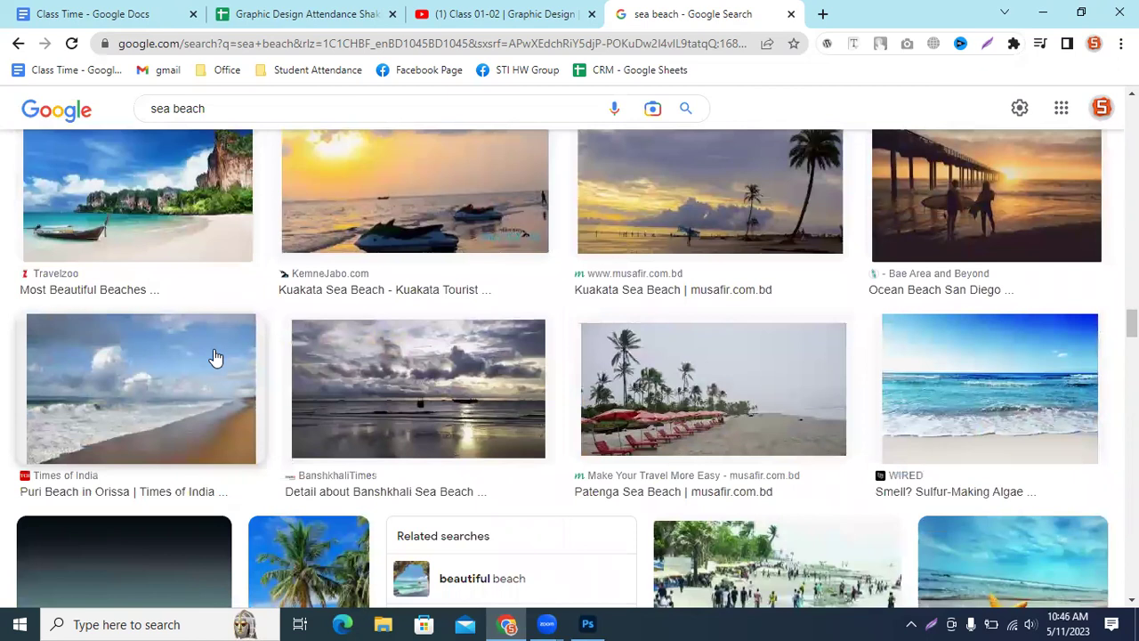
scroll(214, 357, down, 2)
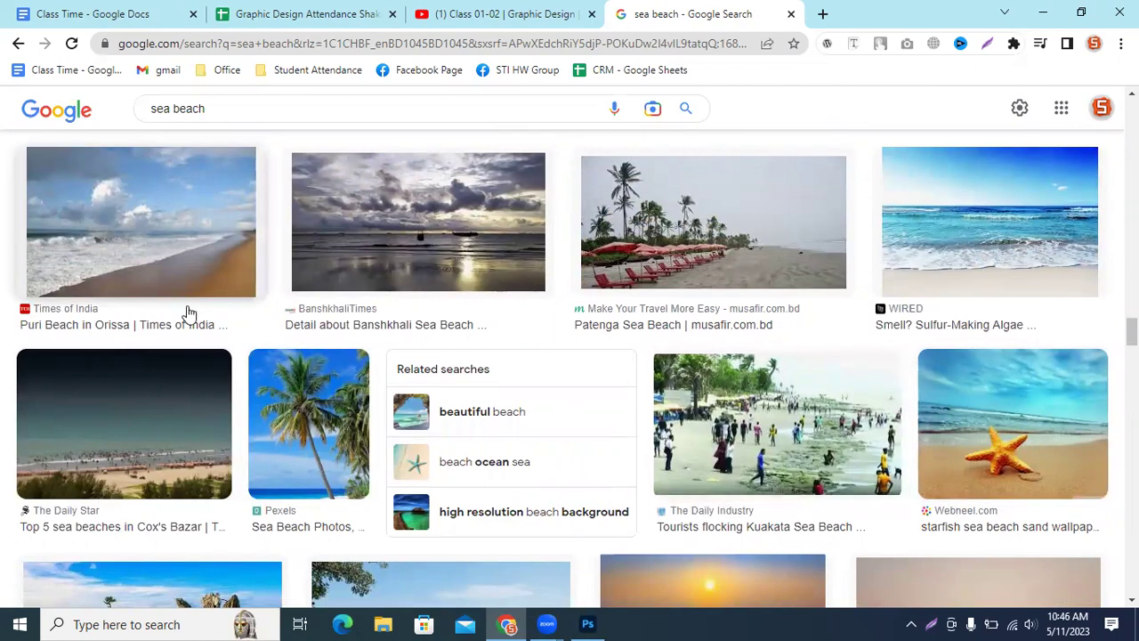
scroll(192, 312, up, 8)
scroll(187, 303, up, 10)
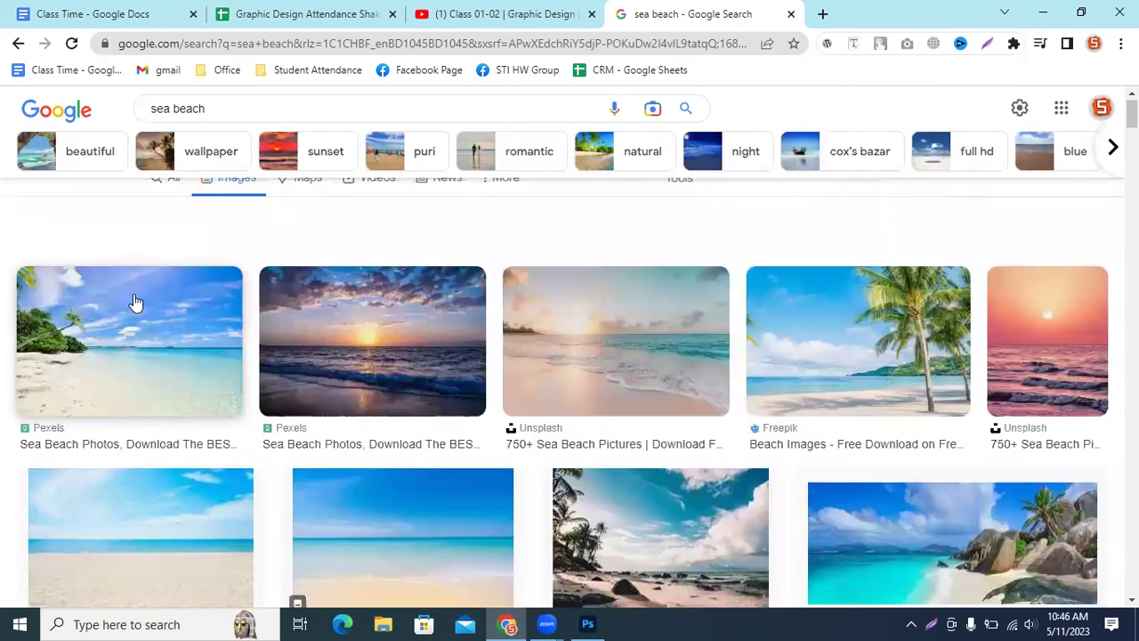
click(162, 192)
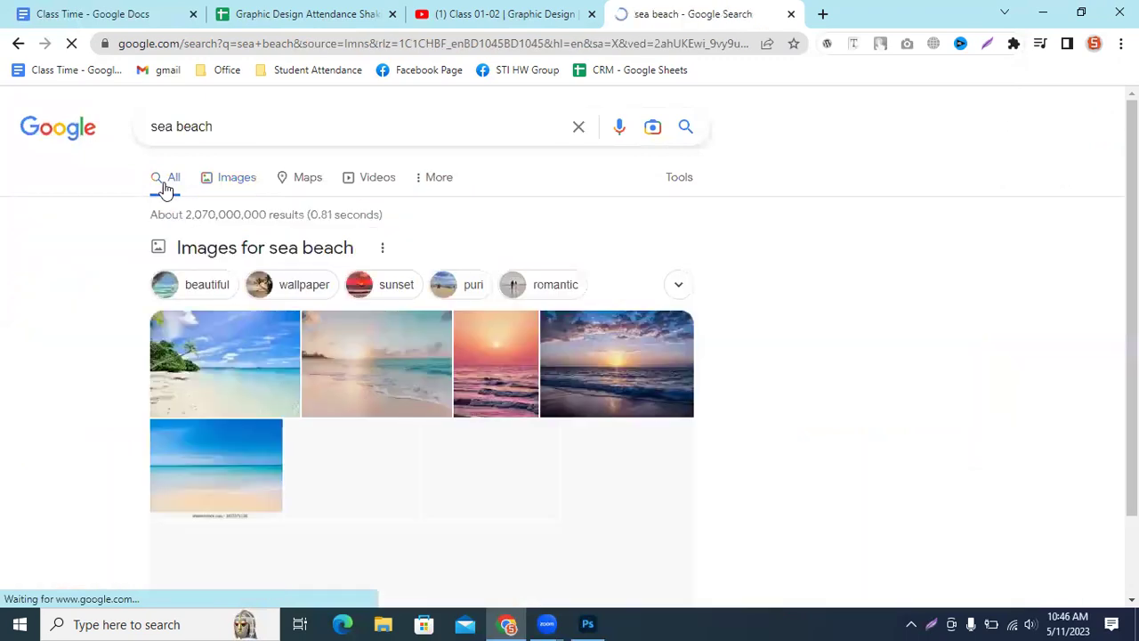
Extend the search query to 'sea beach image free download'
scroll(234, 318, down, 5)
scroll(234, 317, down, 3)
scroll(219, 147, up, 2)
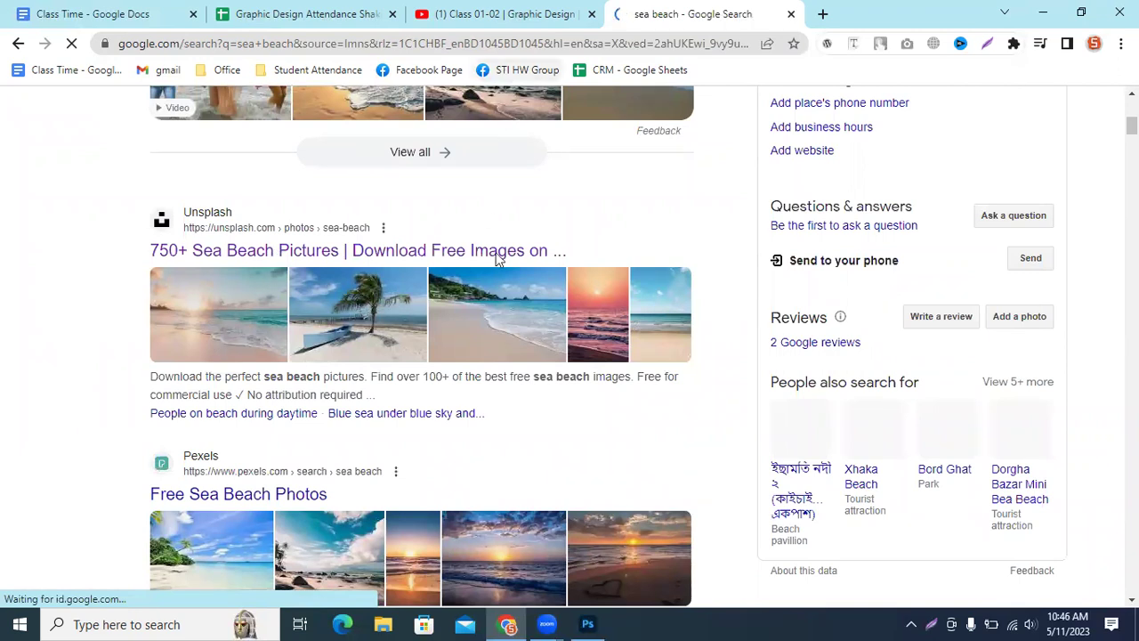
scroll(225, 126, up, 6)
click(225, 126)
text(imag)
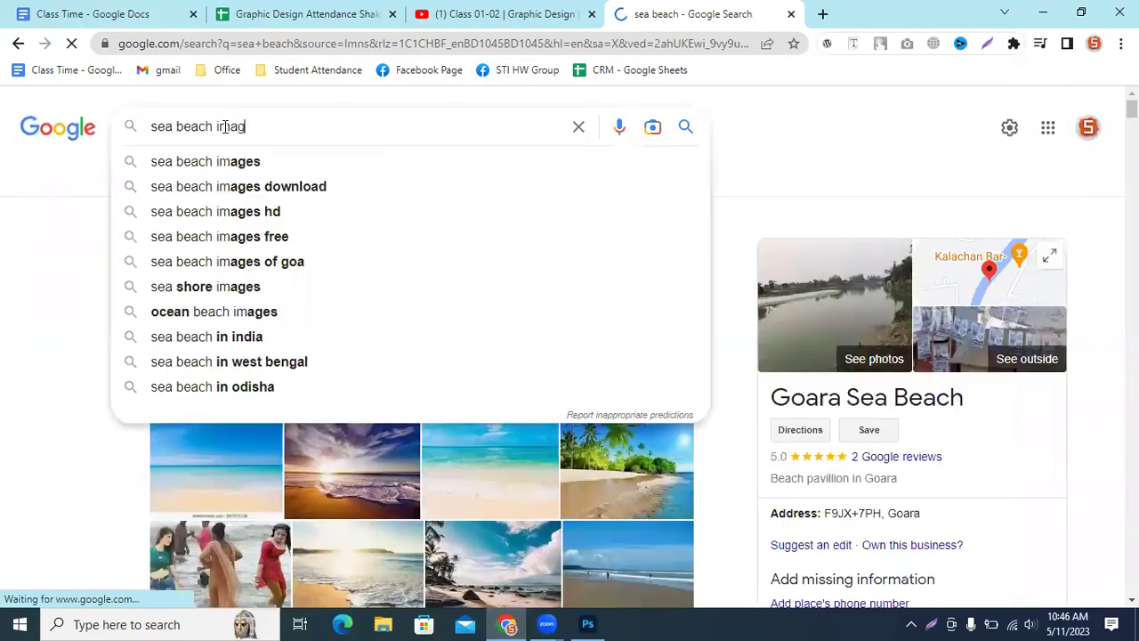
text(e f)
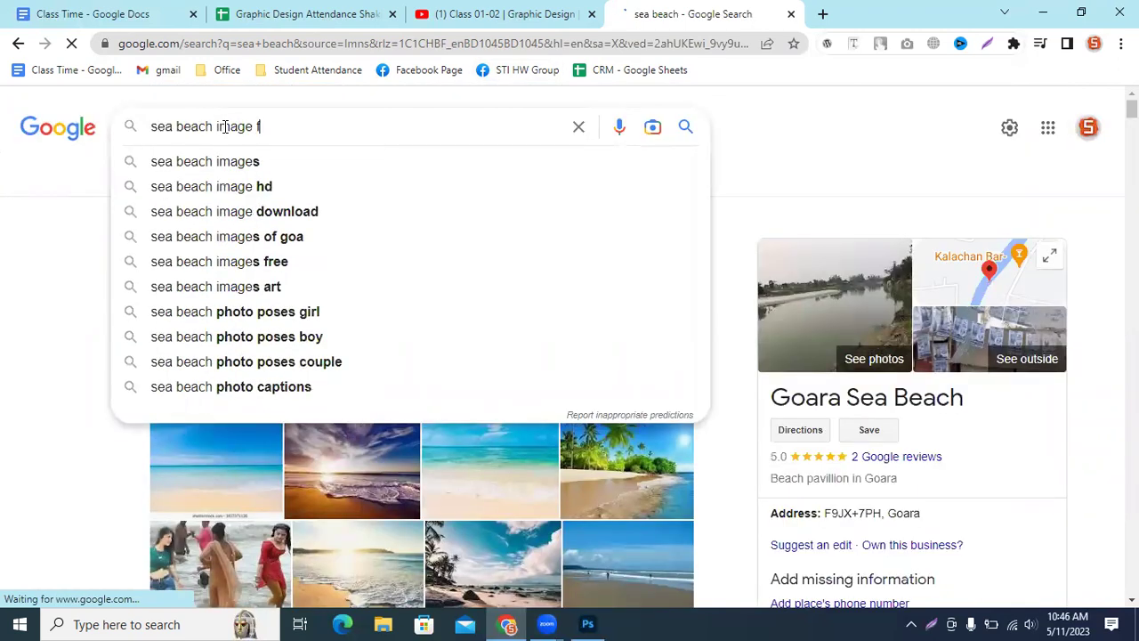
text(ree)
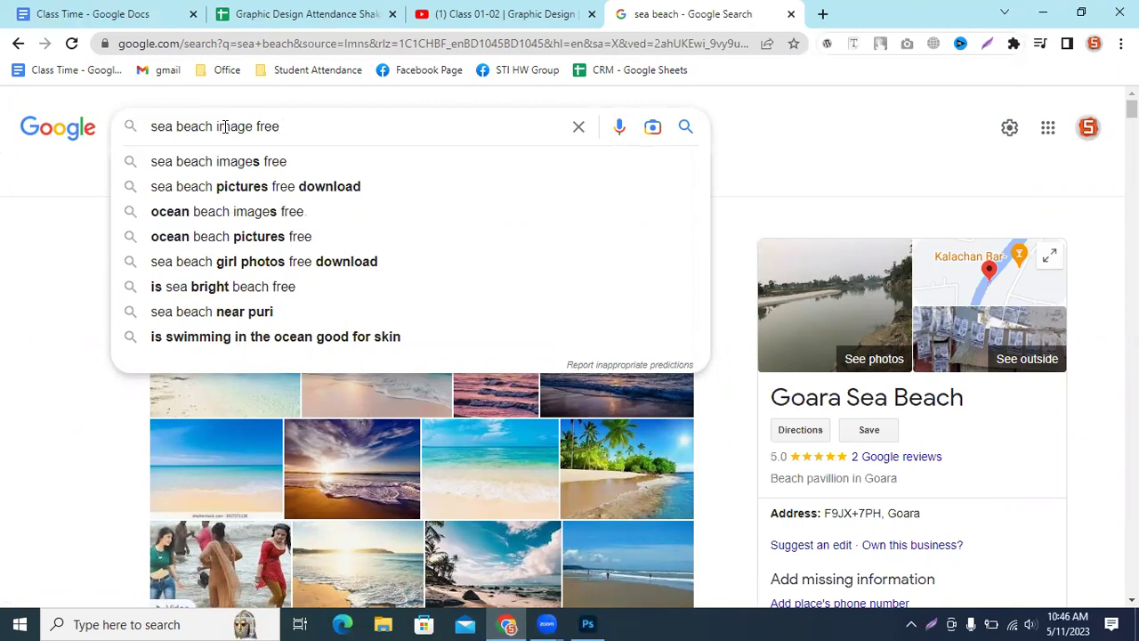
text(dow)
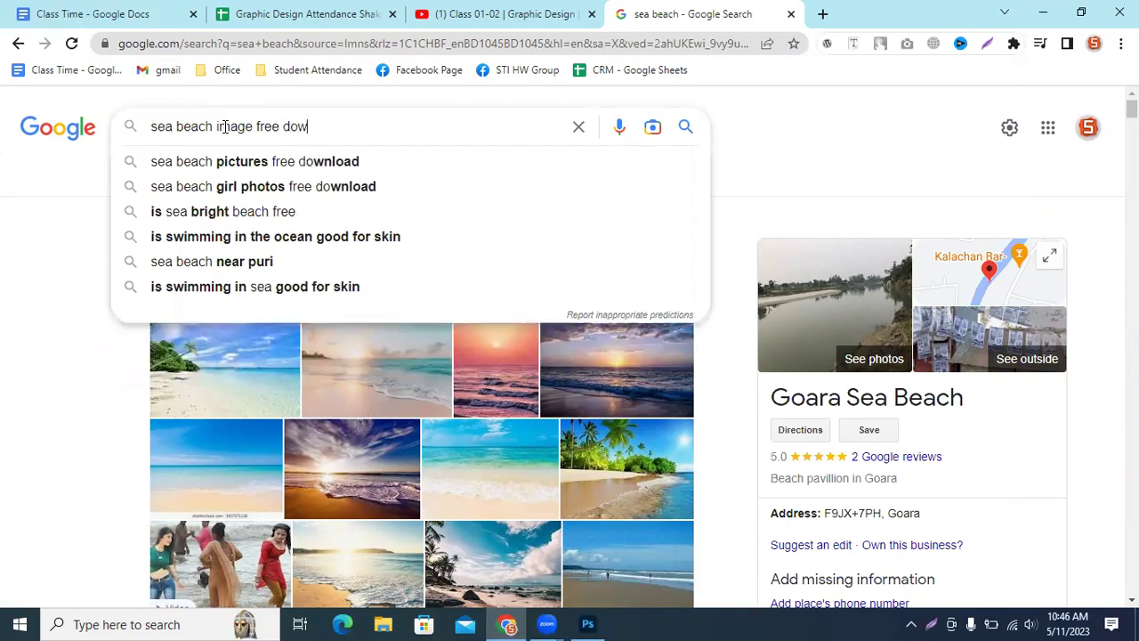
text(nload)
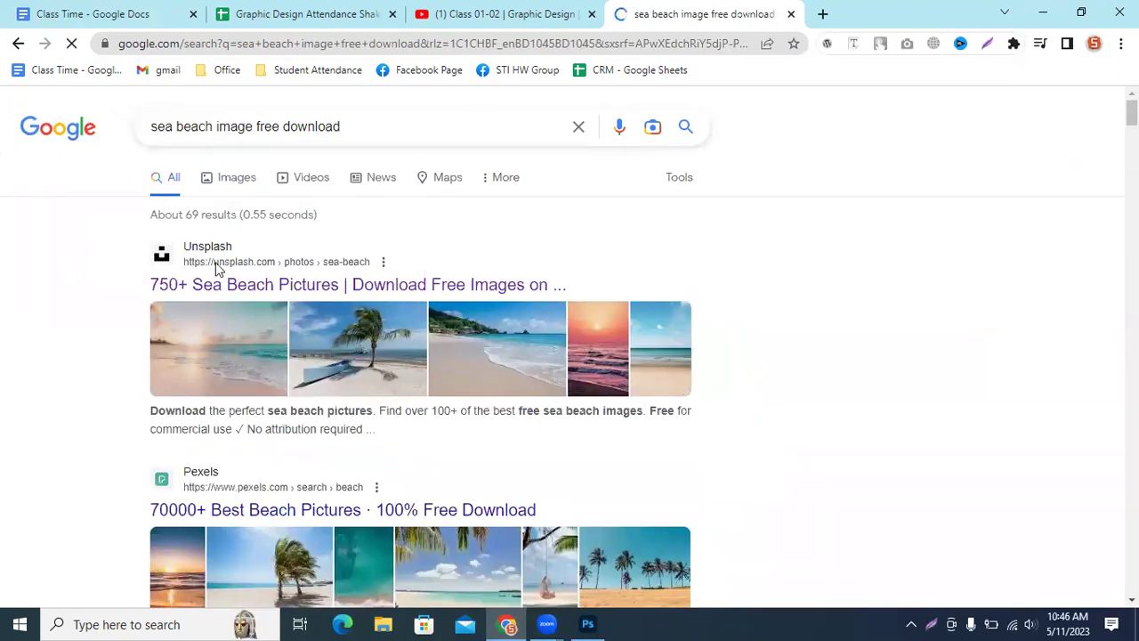
Open the Unsplash sea beach result in a new tab and browse its photos
middle_click(234, 281)
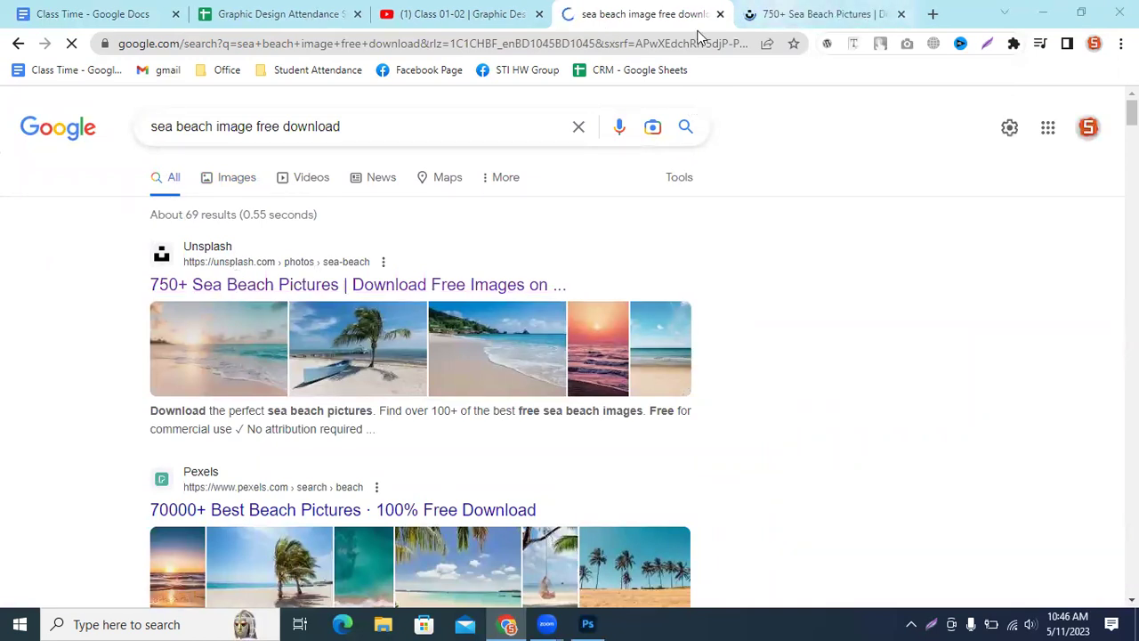
key(ctrl+Tab)
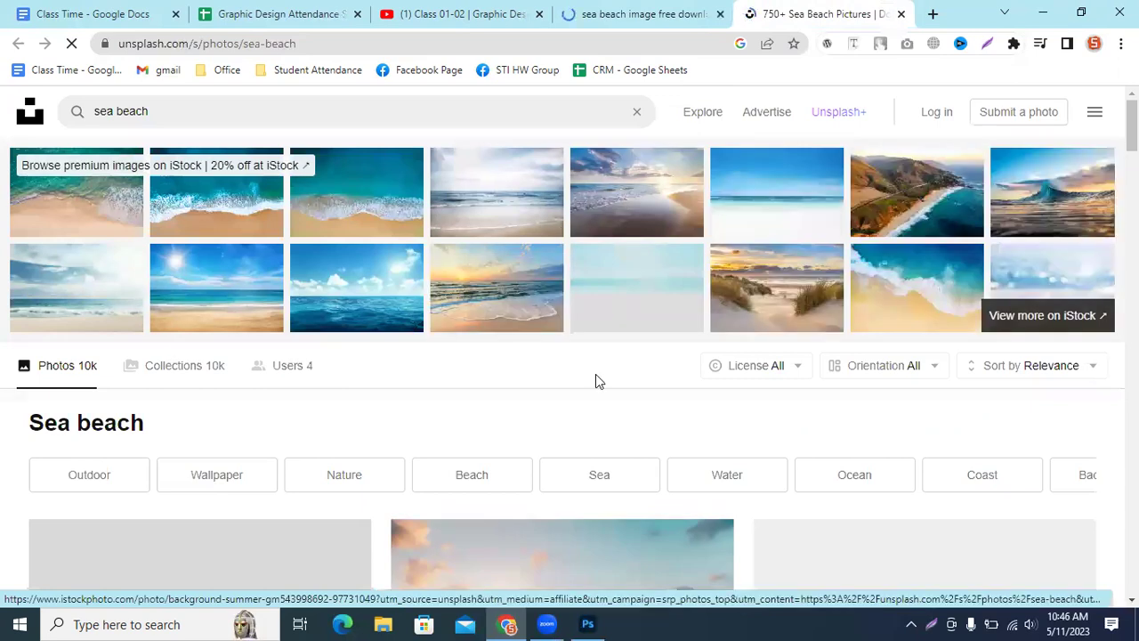
scroll(510, 440, down, 5)
scroll(513, 426, down, 5)
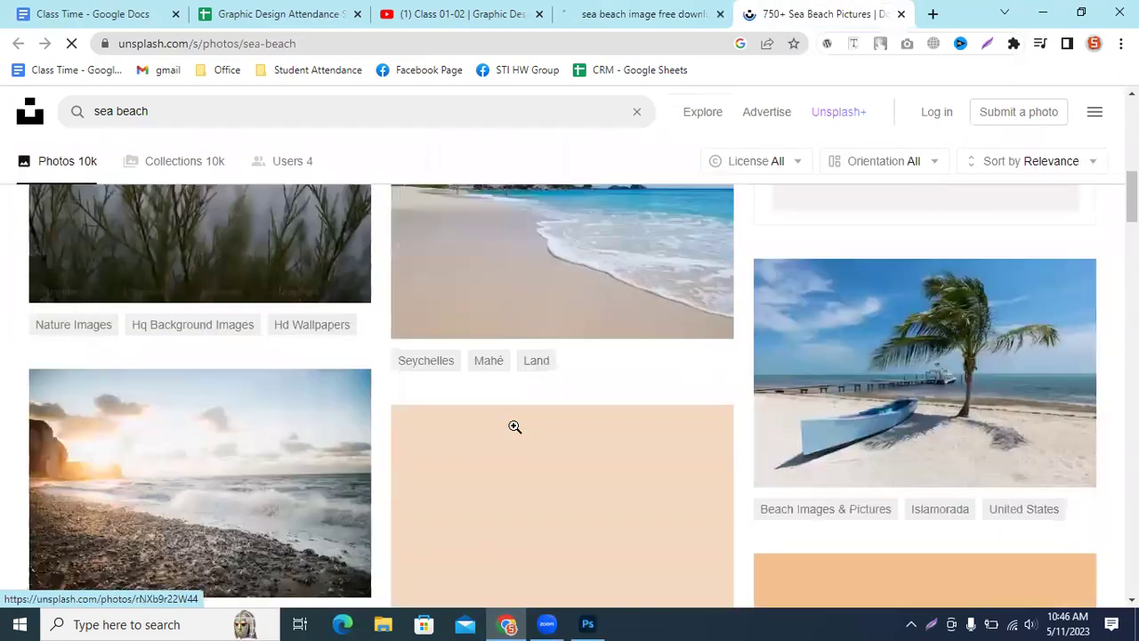
scroll(514, 423, down, 4)
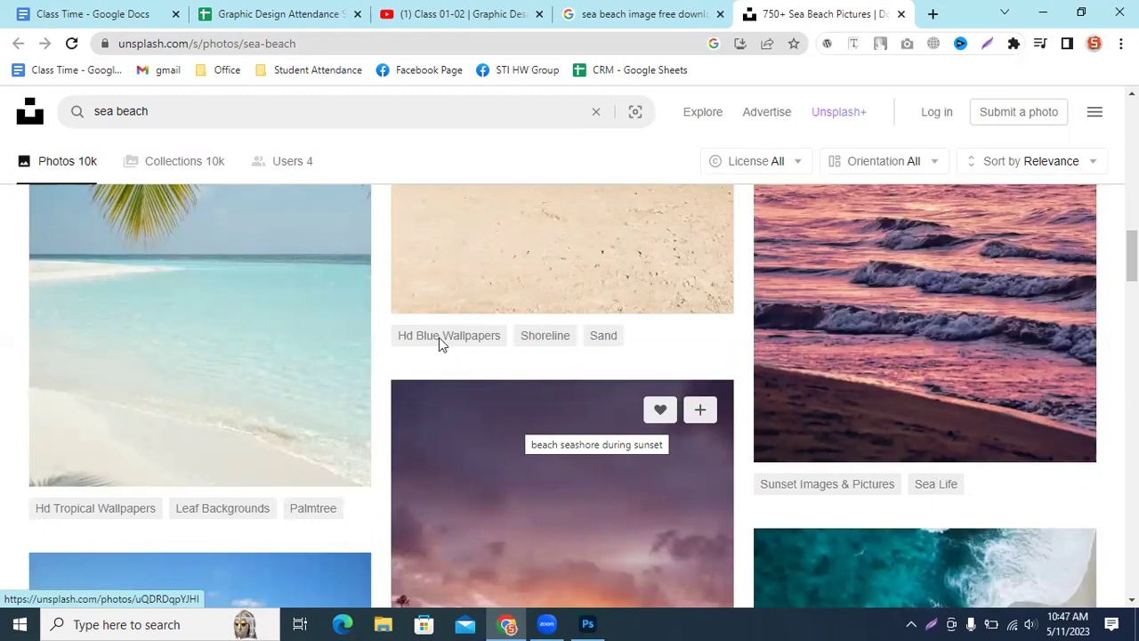
Start downloading the tropical island photo with the wooden jetty
scroll(643, 491, down, 5)
scroll(642, 492, up, 1)
click(331, 427)
scroll(780, 254, down, 1)
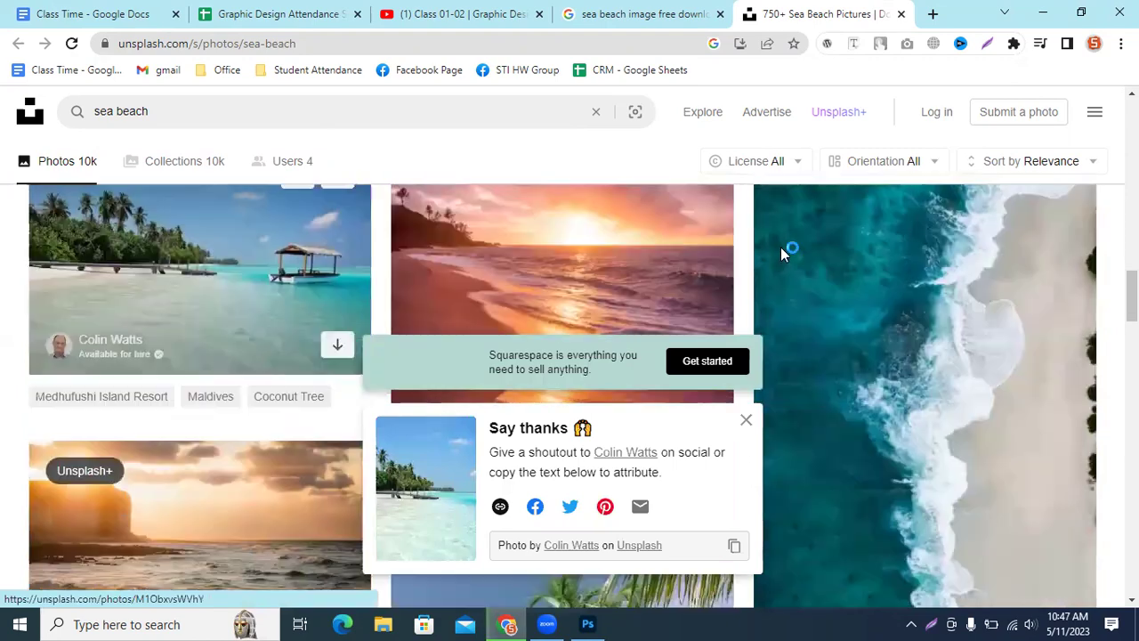
scroll(783, 252, down, 2)
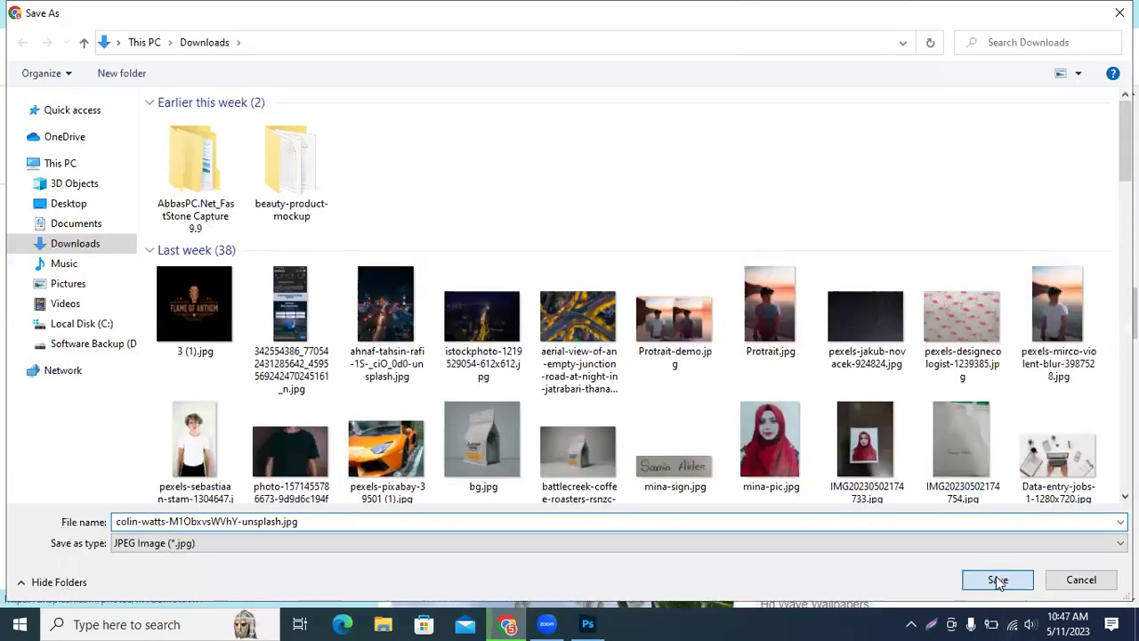
Save the beach photo to Downloads and dismiss the thank-you popup
click(997, 580)
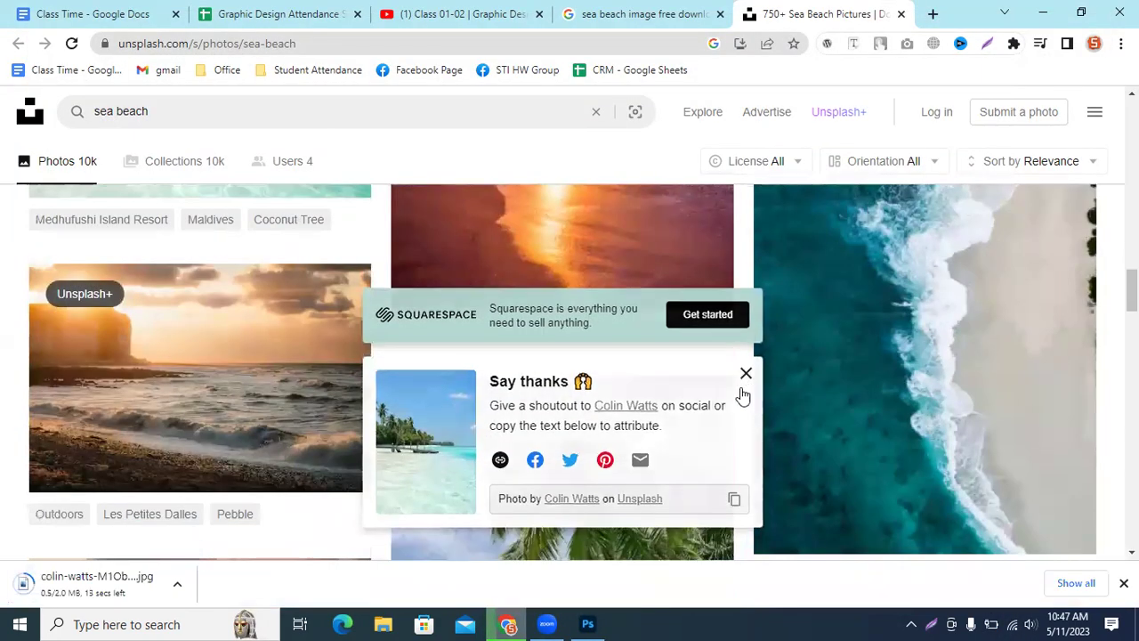
click(744, 382)
scroll(623, 399, down, 6)
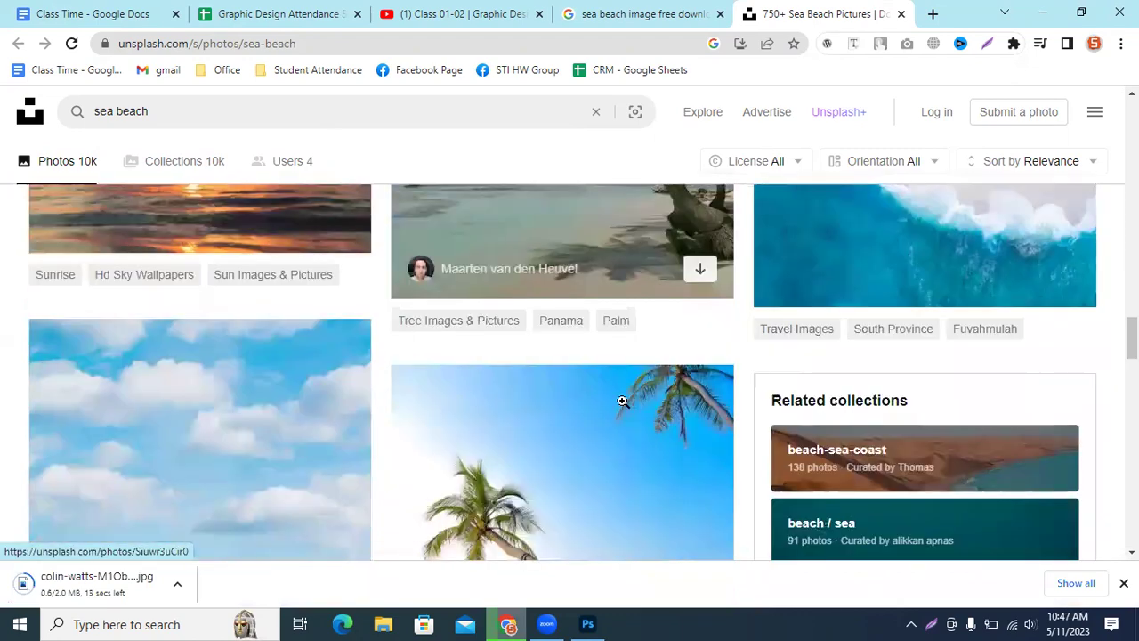
scroll(623, 401, down, 3)
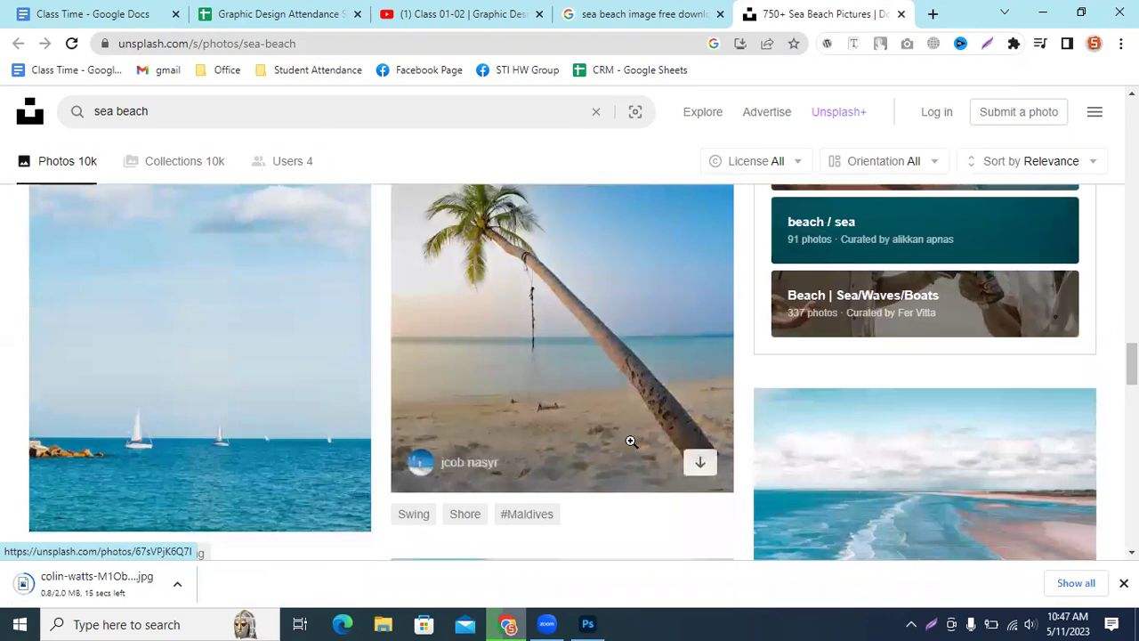
scroll(600, 394, down, 6)
scroll(599, 392, up, 2)
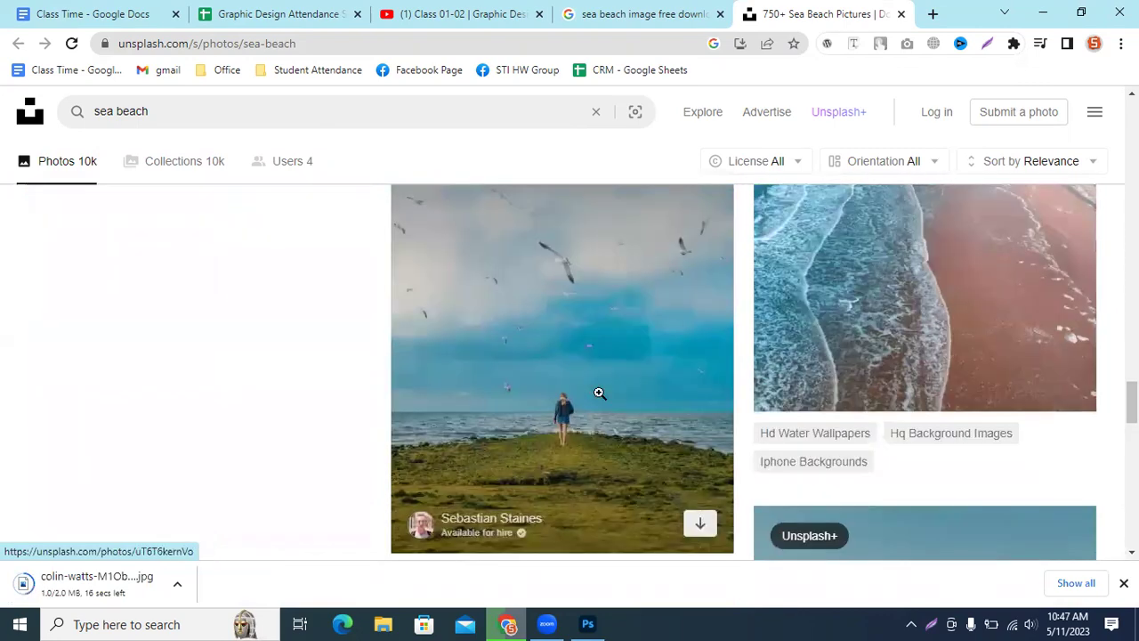
scroll(599, 393, down, 5)
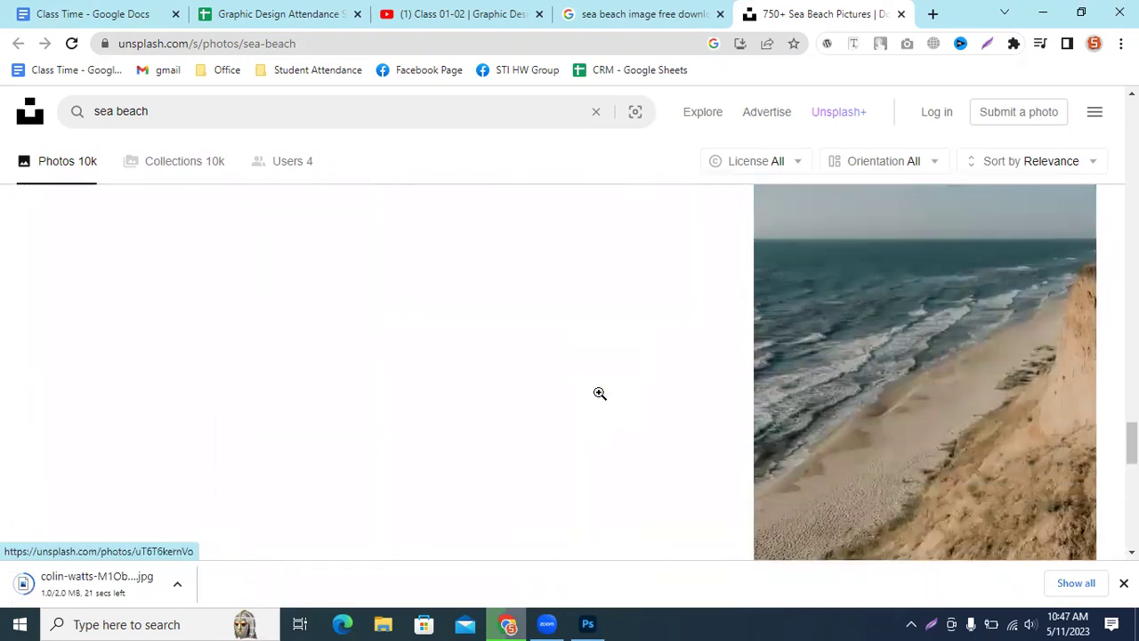
scroll(599, 393, down, 7)
scroll(599, 393, up, 5)
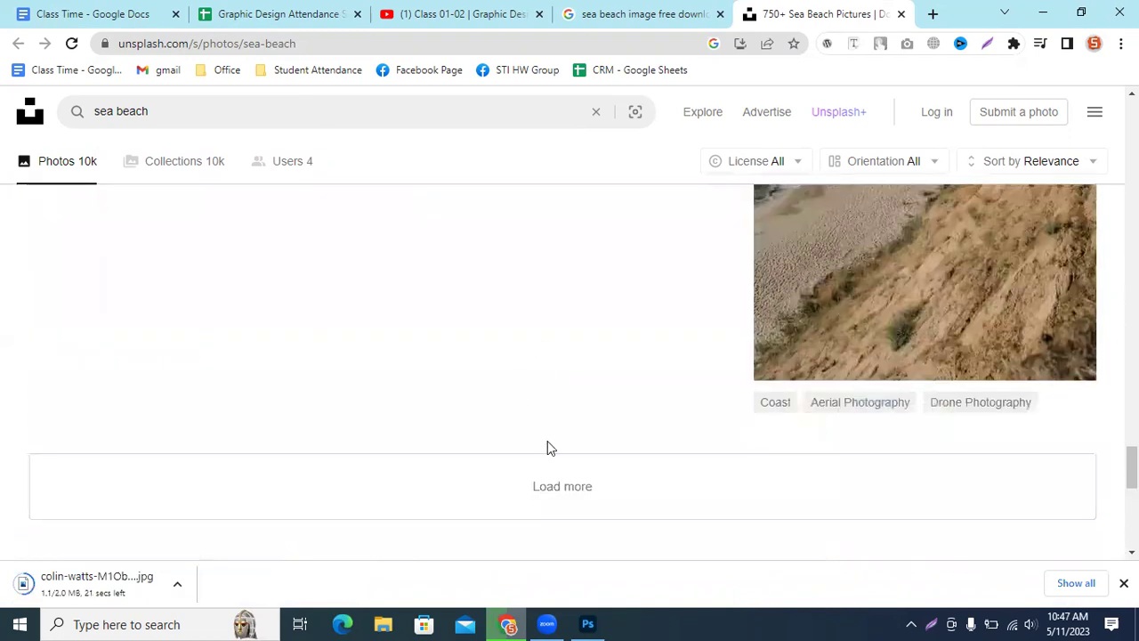
Load more sea beach results, then begin a new Unsplash search typing 'roa'
click(546, 509)
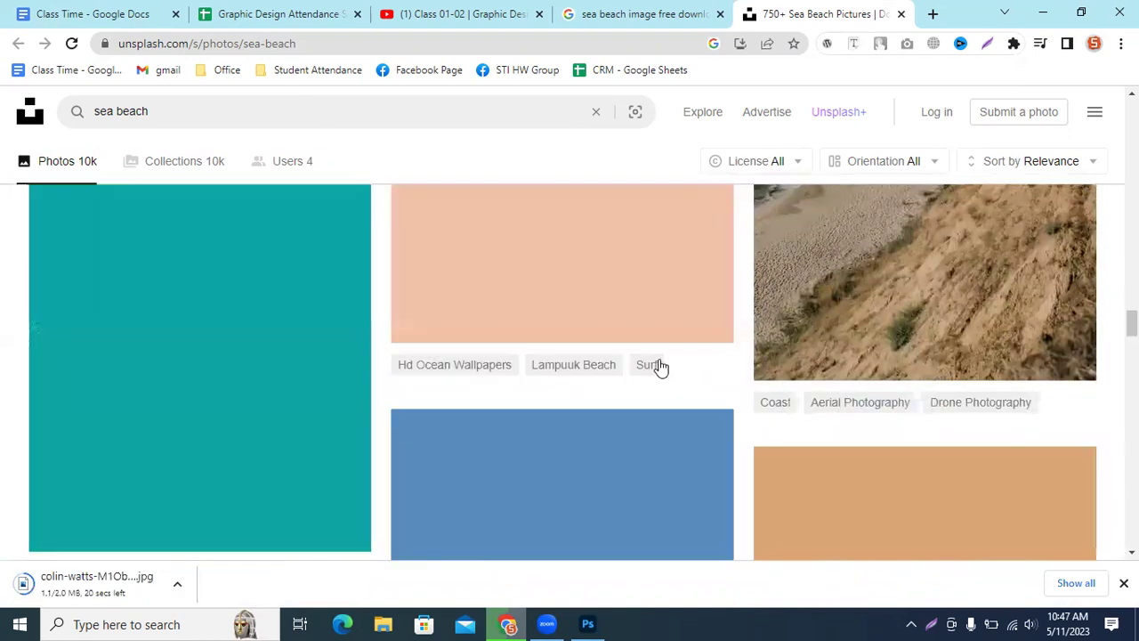
scroll(656, 373, down, 1)
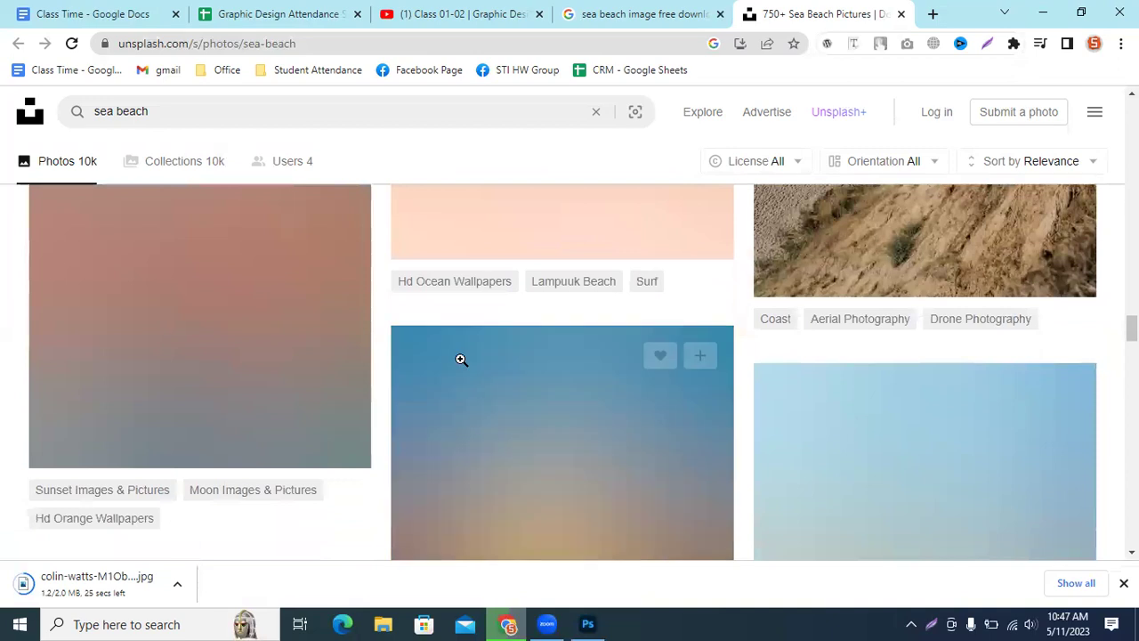
scroll(953, 427, up, 3)
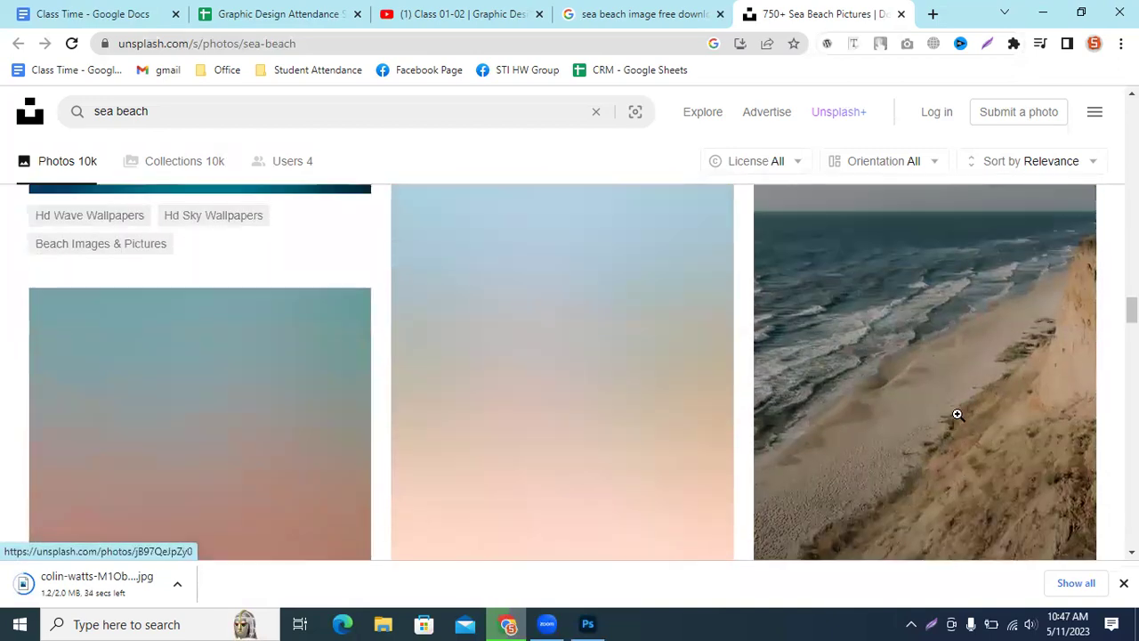
scroll(957, 413, down, 15)
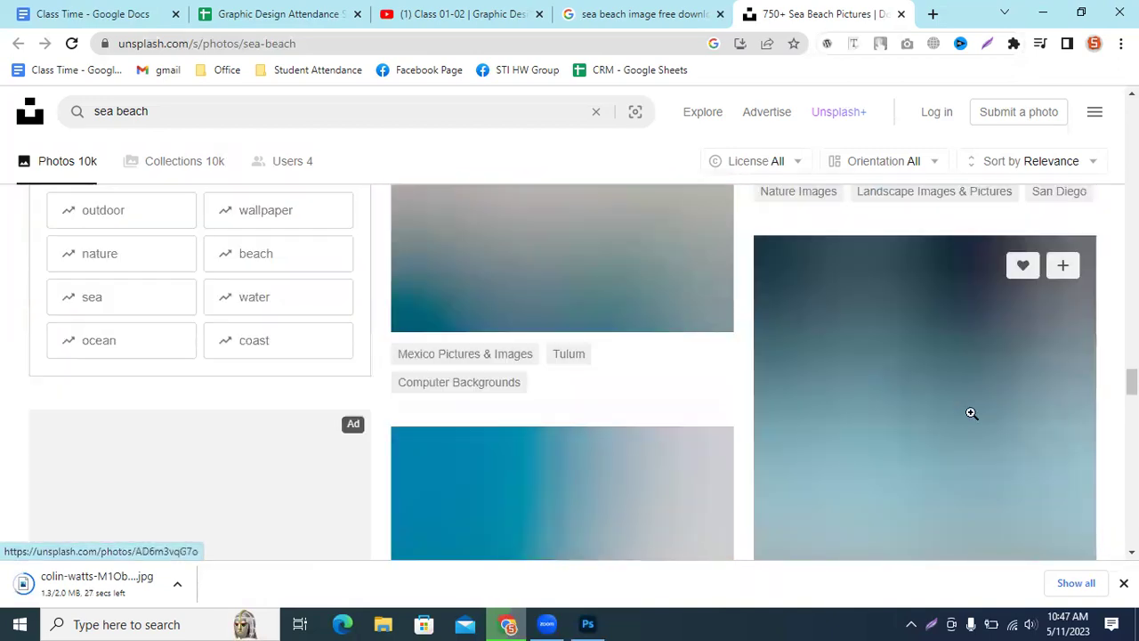
scroll(970, 412, down, 10)
scroll(970, 413, up, 1)
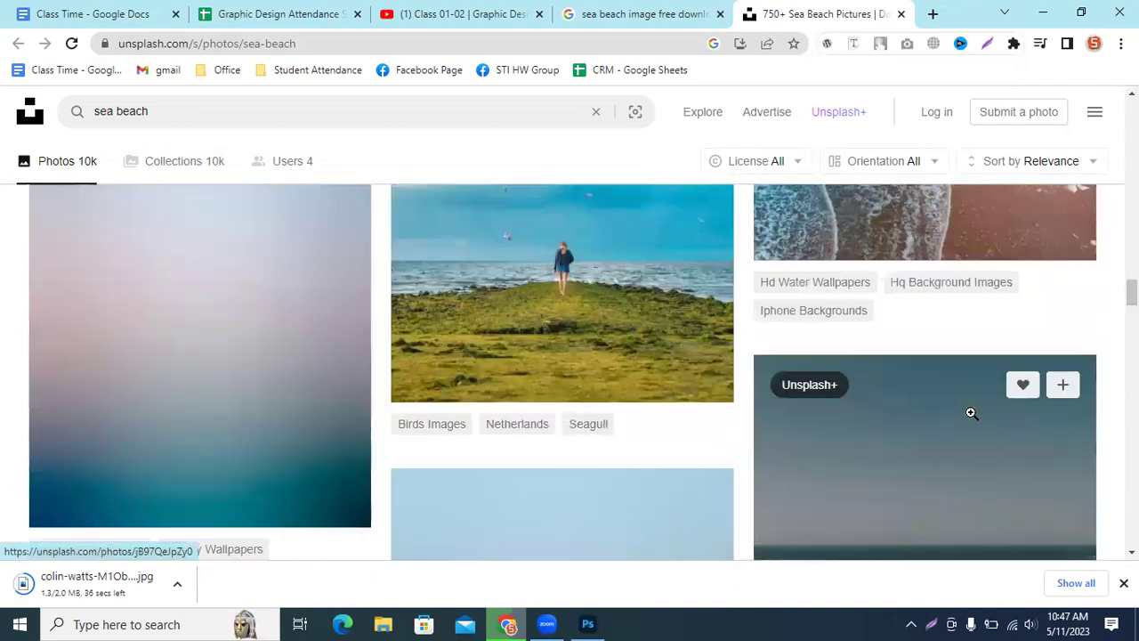
scroll(620, 373, down, 5)
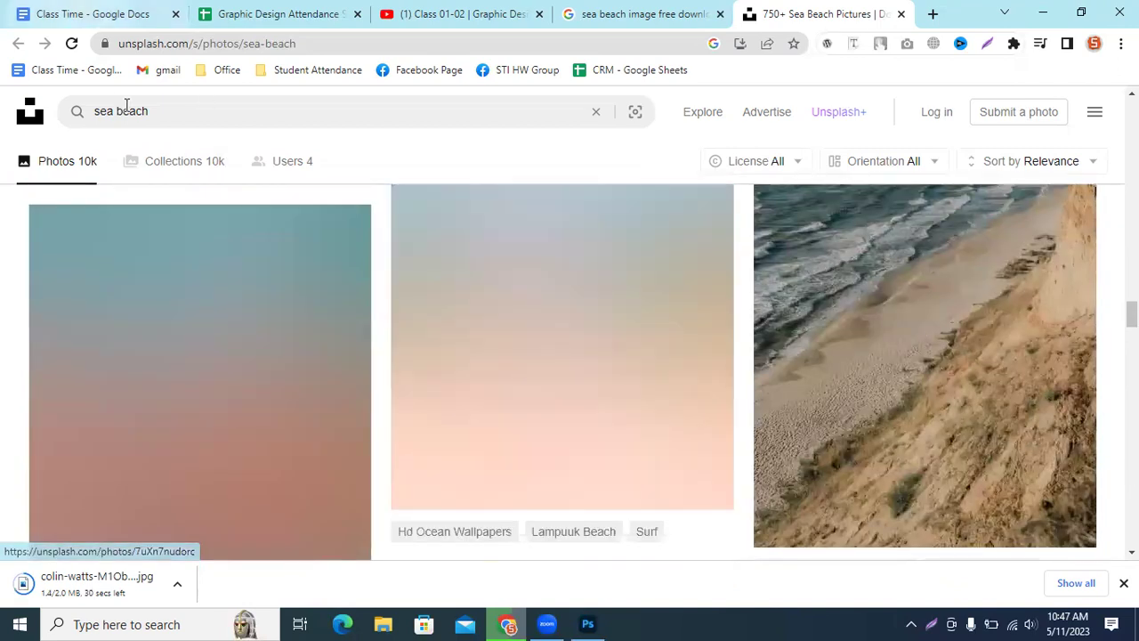
drag(178, 111, 4, 54)
text(road)
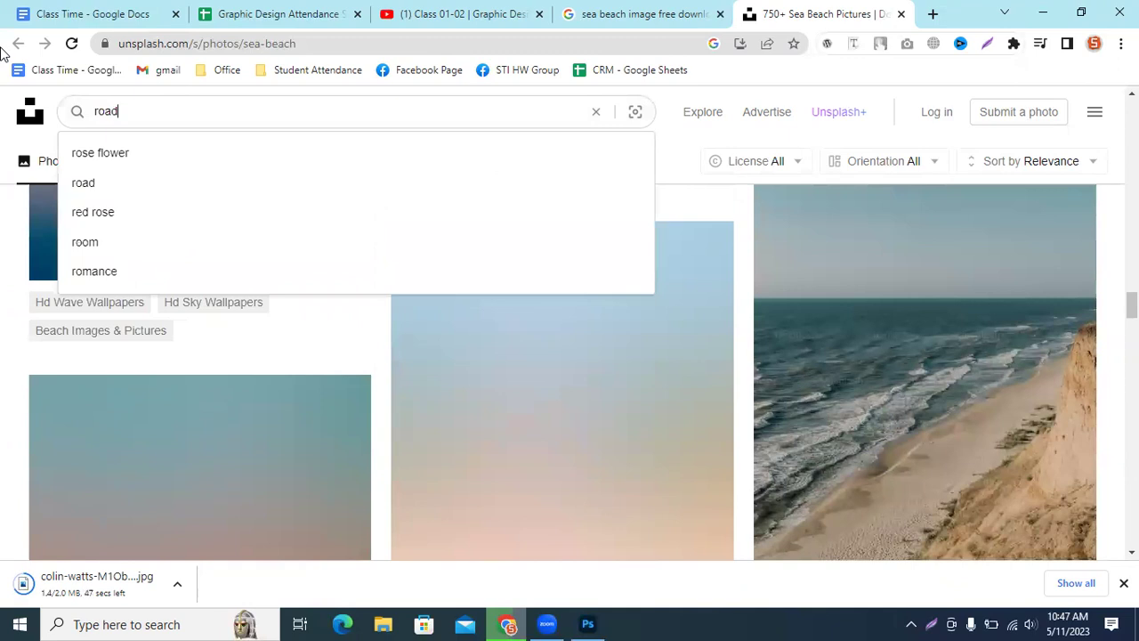
key(Return)
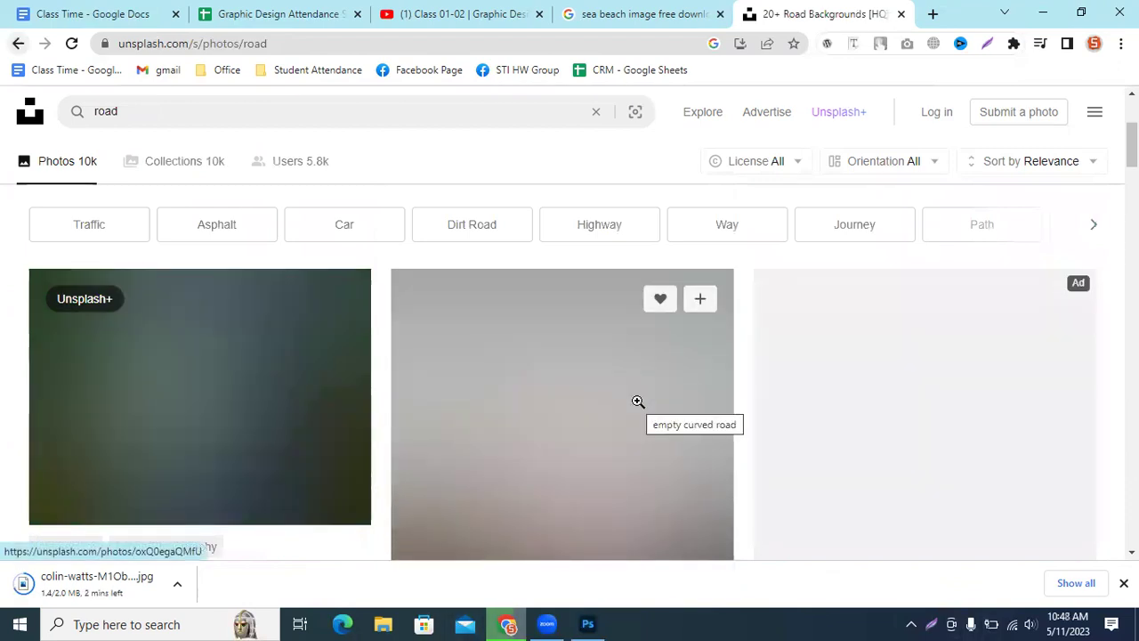
scroll(343, 447, down, 3)
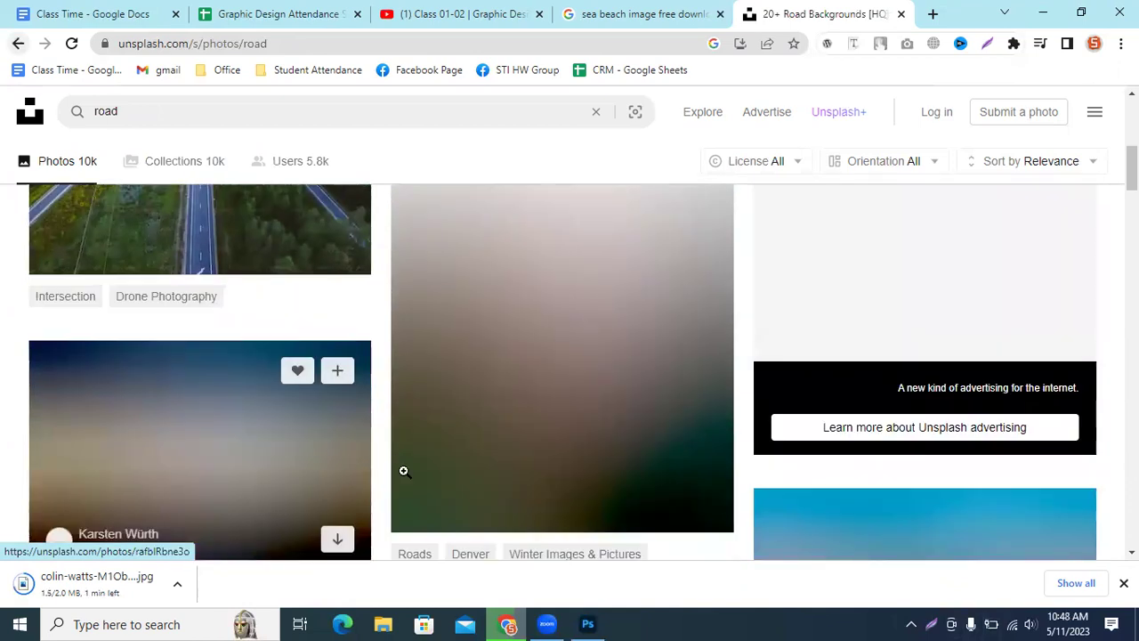
scroll(564, 469, up, 6)
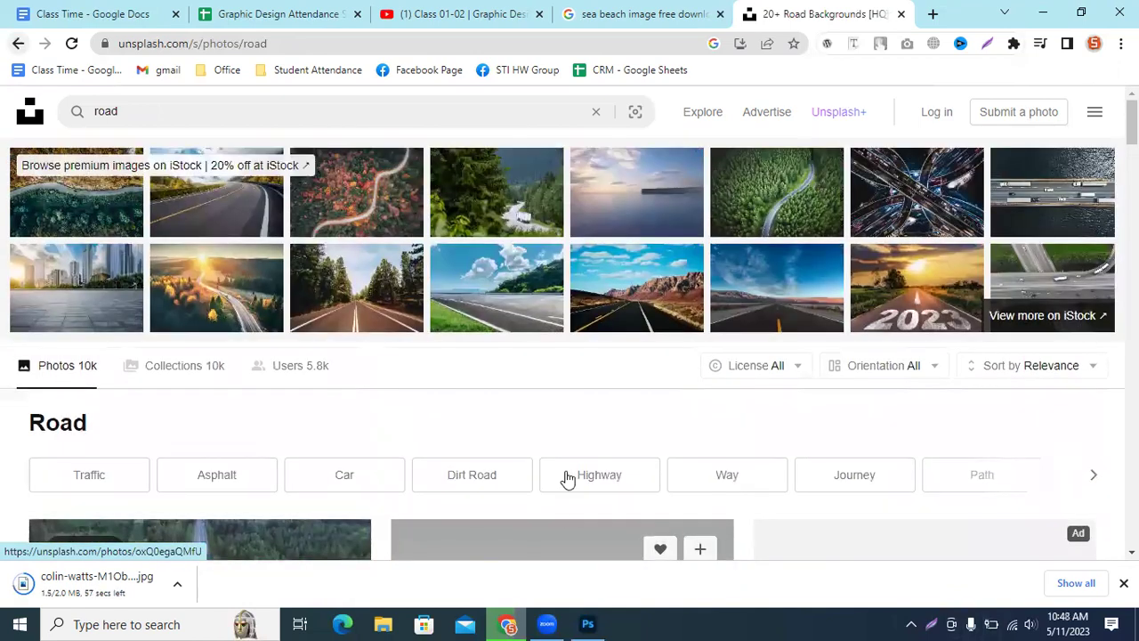
scroll(566, 478, down, 4)
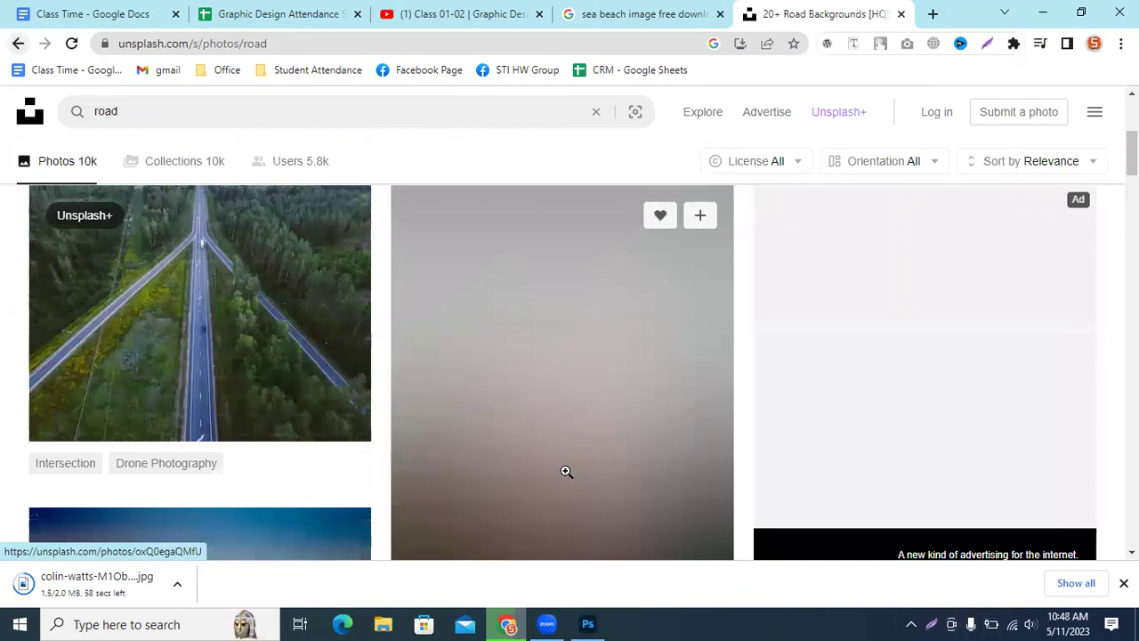
scroll(566, 471, down, 10)
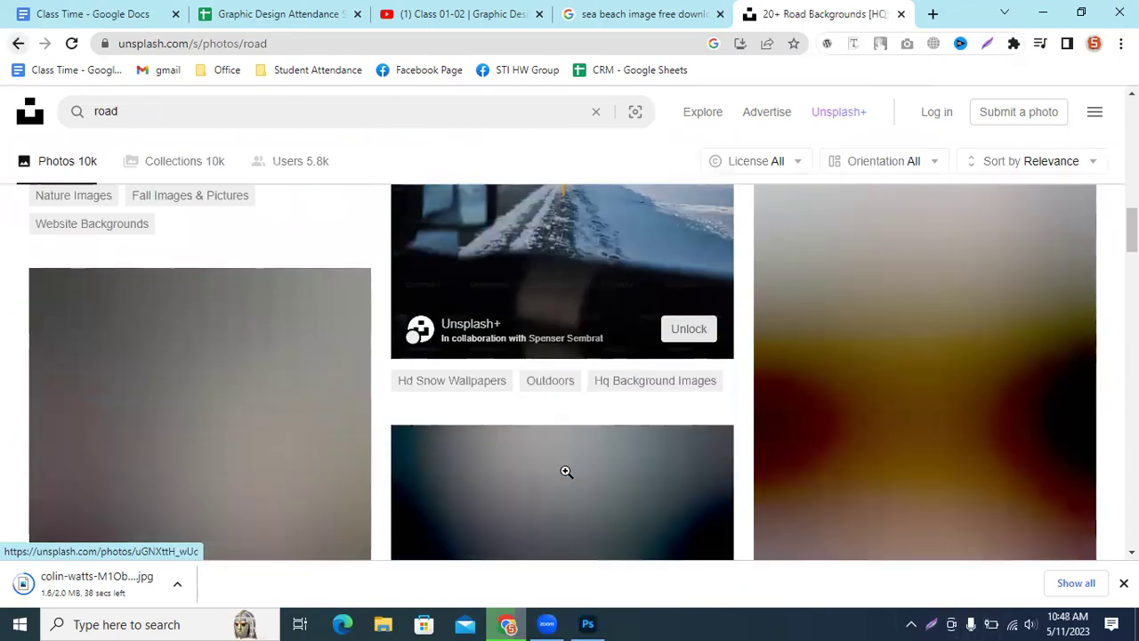
scroll(566, 471, up, 10)
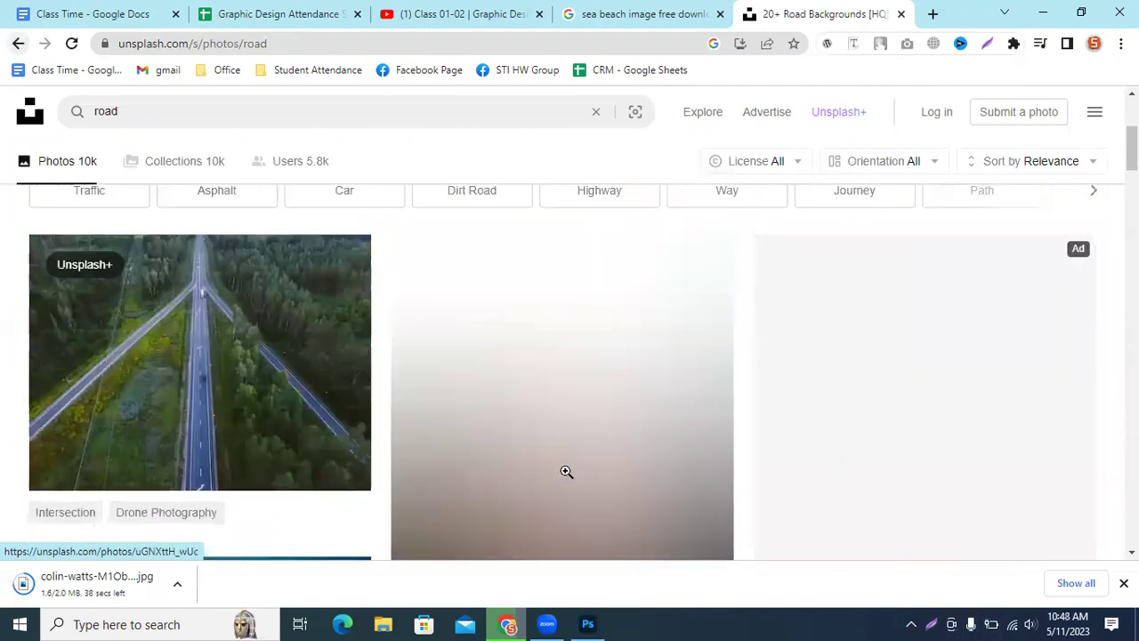
scroll(566, 470, down, 3)
scroll(565, 472, down, 8)
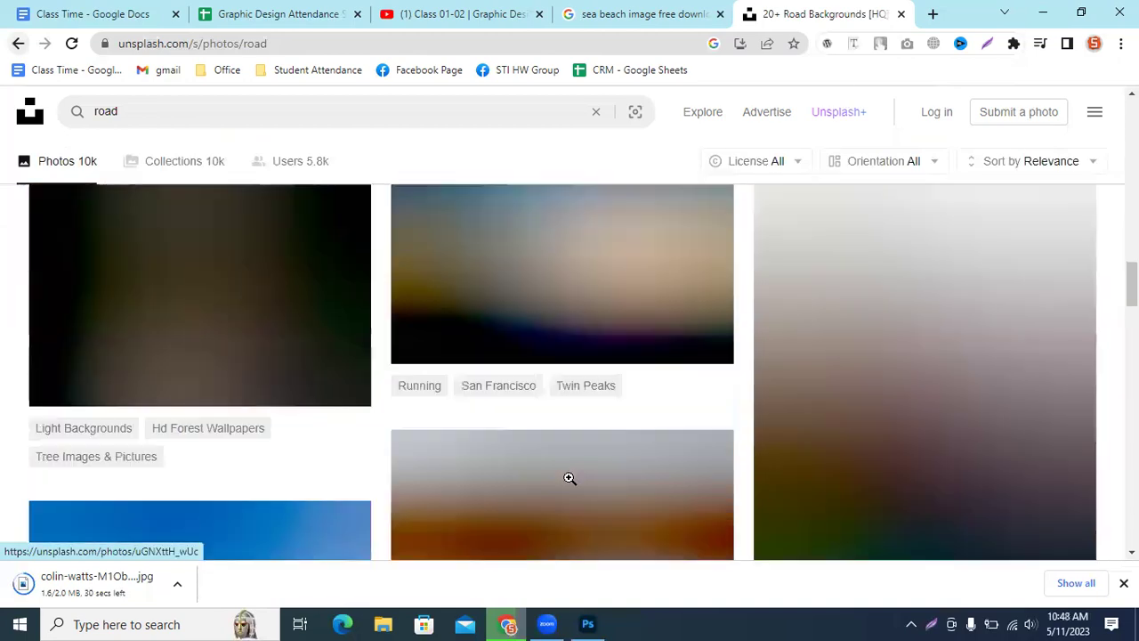
scroll(570, 478, down, 10)
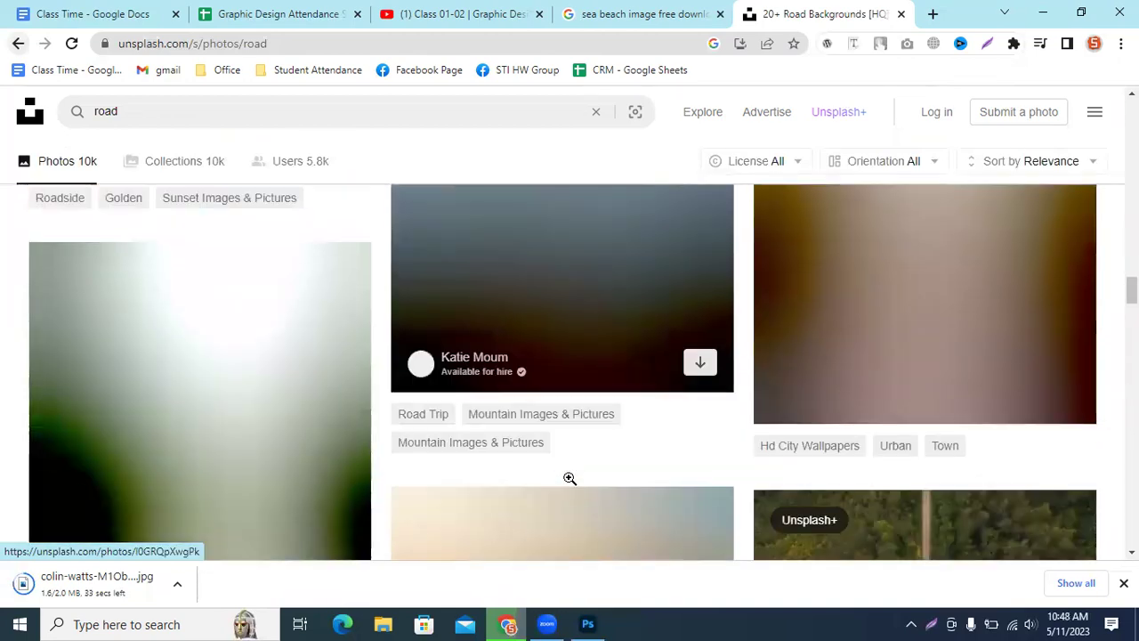
scroll(567, 480, up, 3)
scroll(564, 483, down, 15)
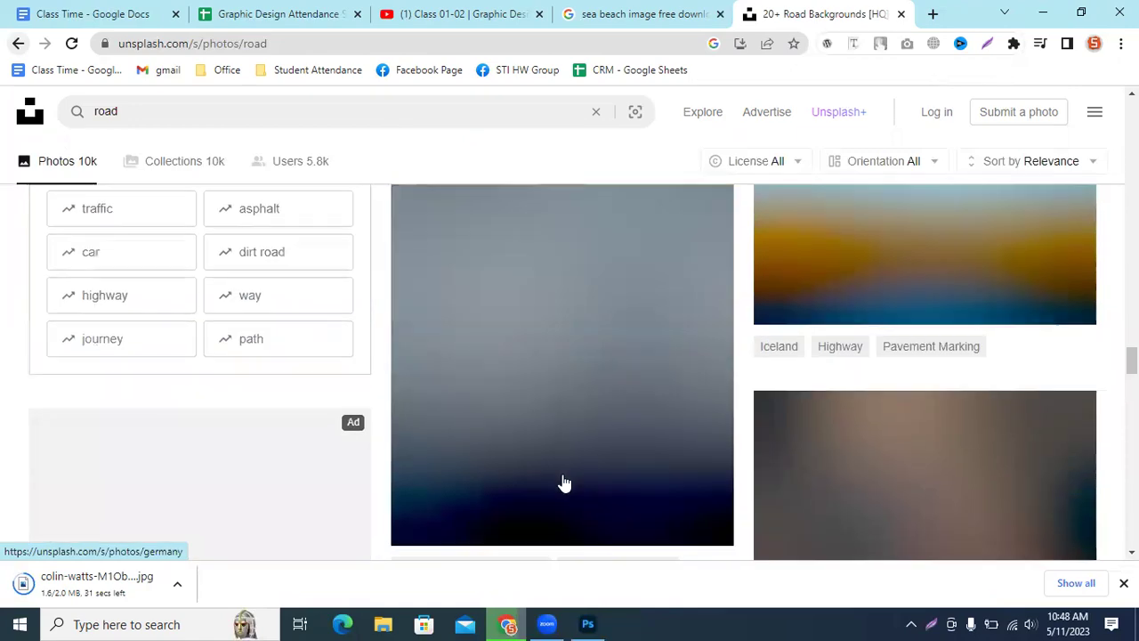
scroll(564, 481, up, 10)
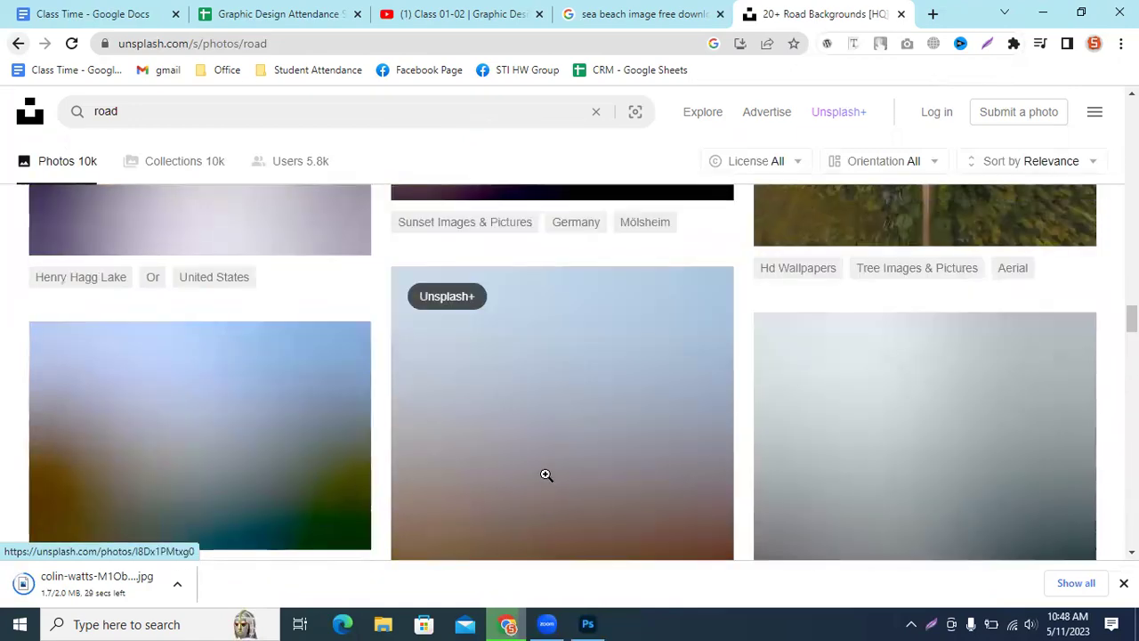
scroll(546, 474, up, 10)
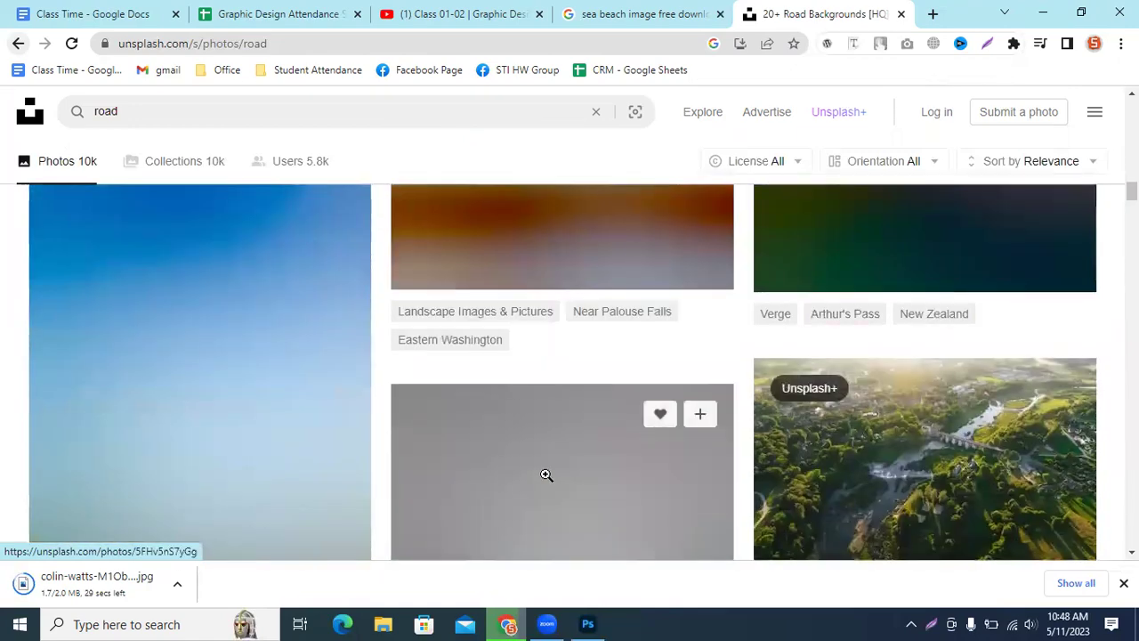
scroll(546, 474, up, 10)
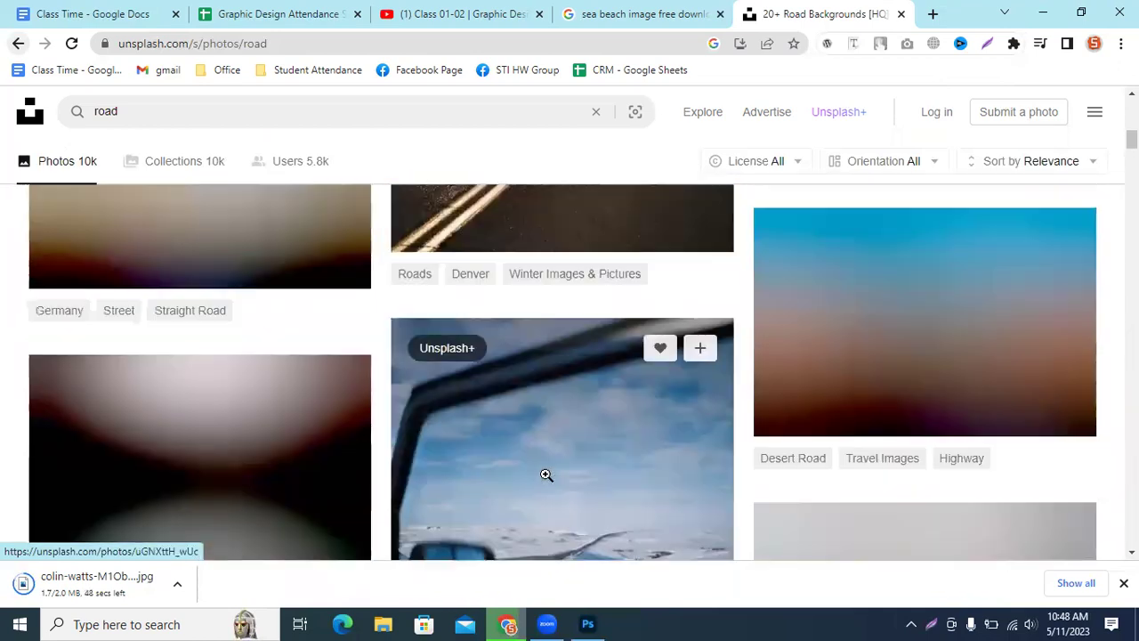
scroll(545, 475, up, 1)
scroll(546, 477, down, 3)
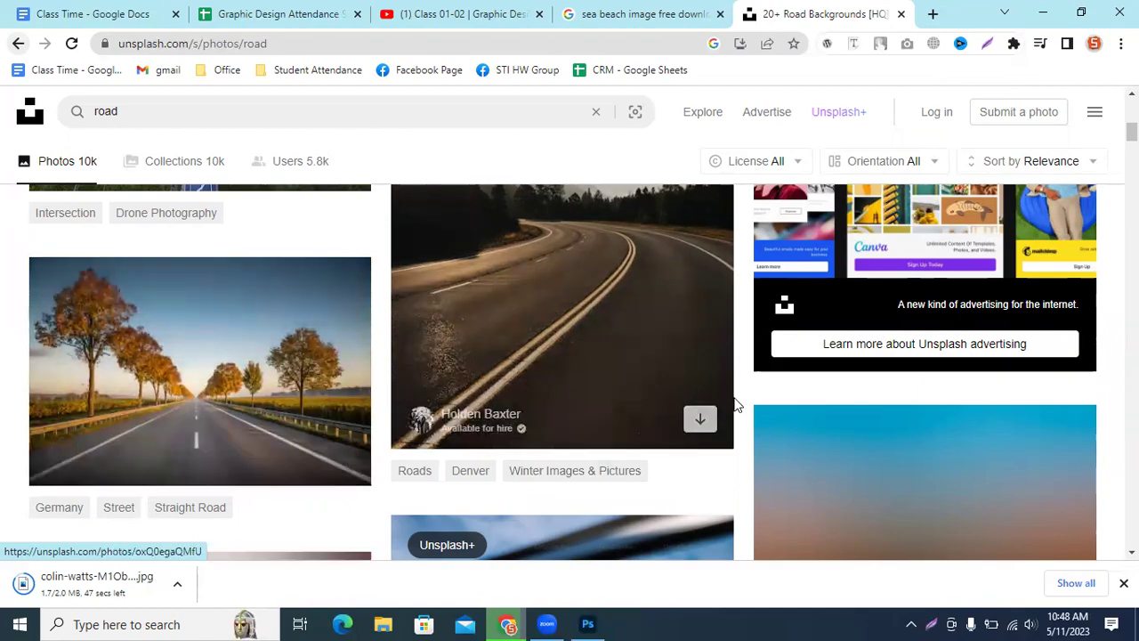
scroll(638, 399, down, 4)
scroll(635, 422, up, 6)
scroll(631, 422, up, 5)
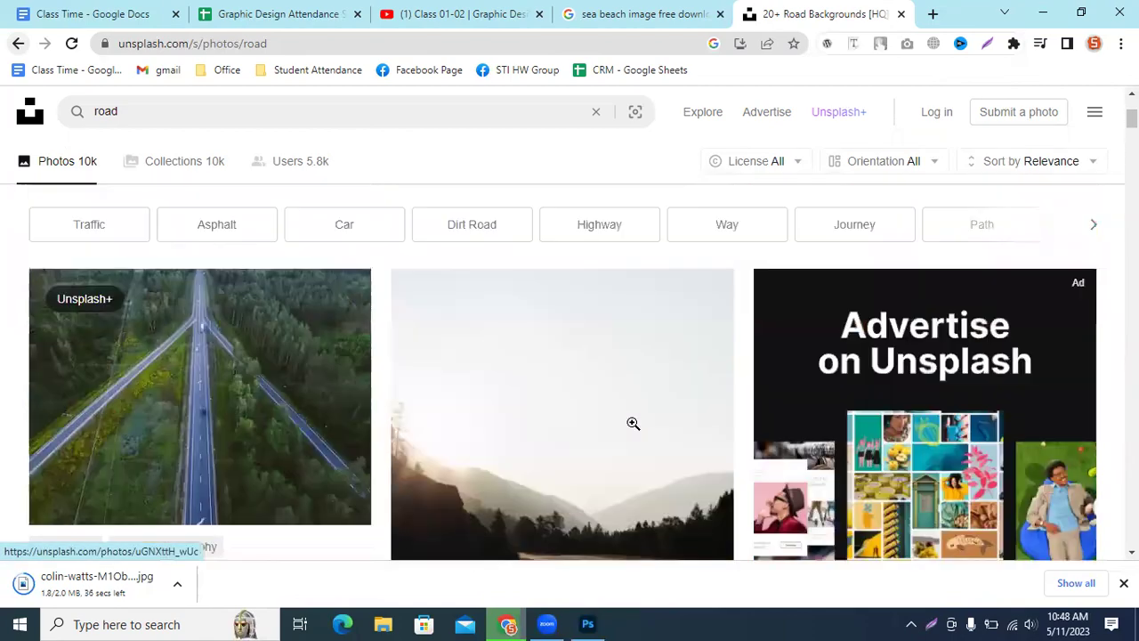
scroll(632, 424, down, 8)
scroll(631, 423, down, 15)
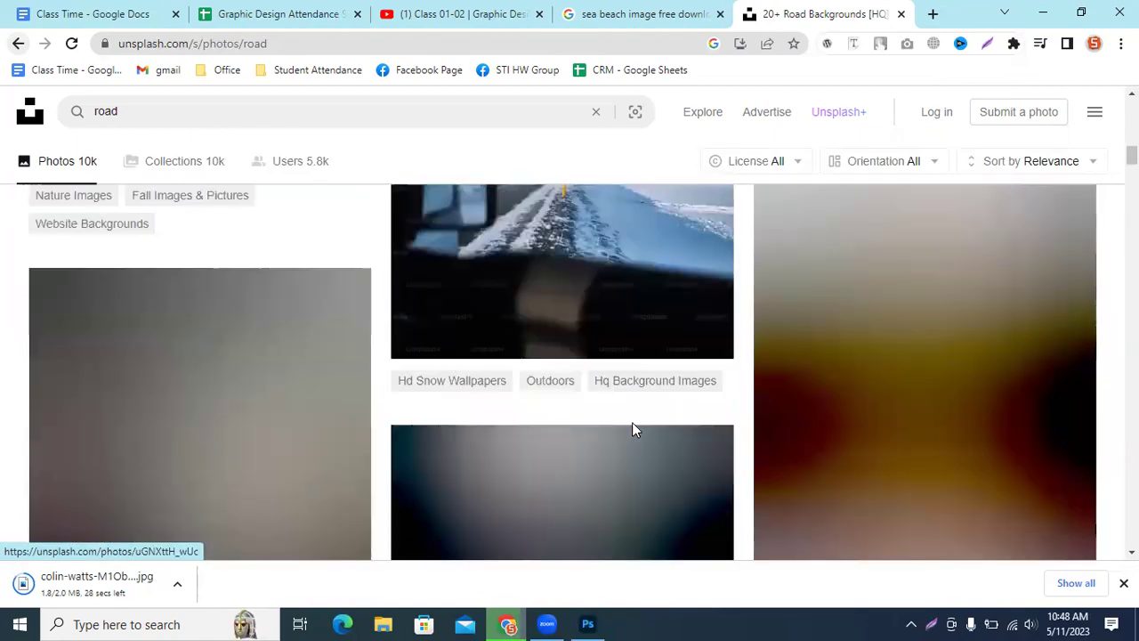
scroll(633, 423, down, 12)
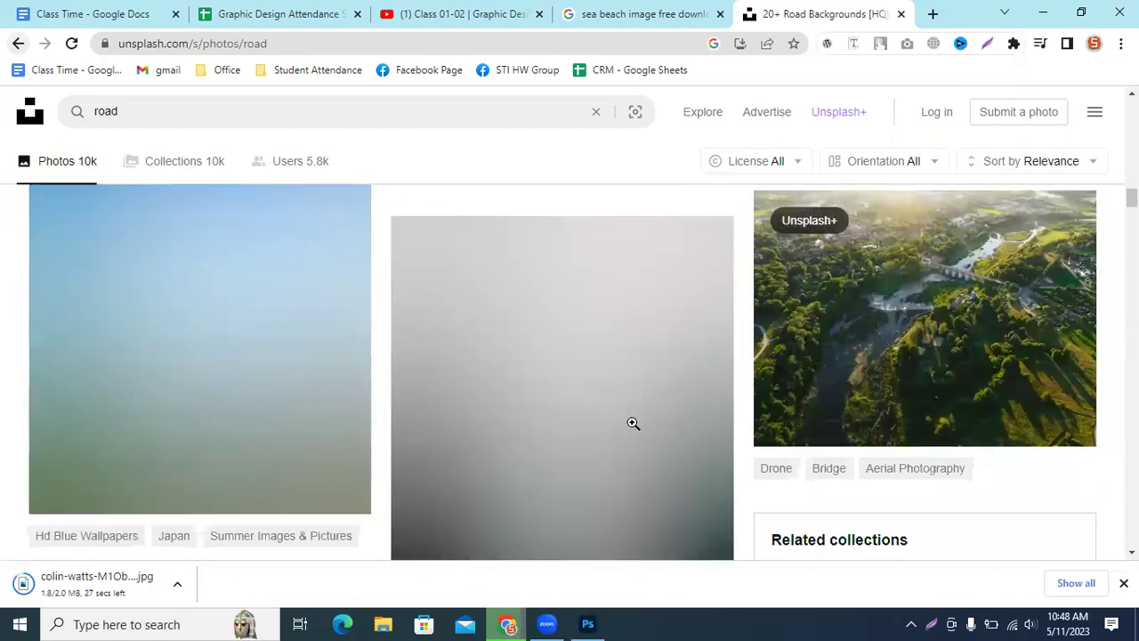
scroll(632, 422, down, 6)
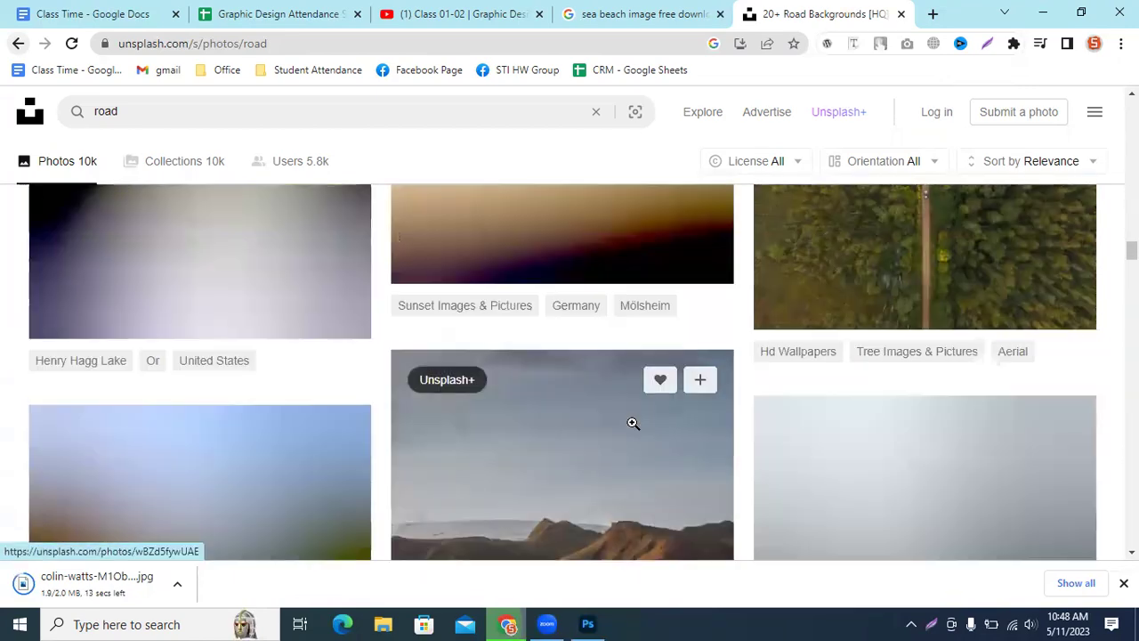
scroll(631, 423, down, 12)
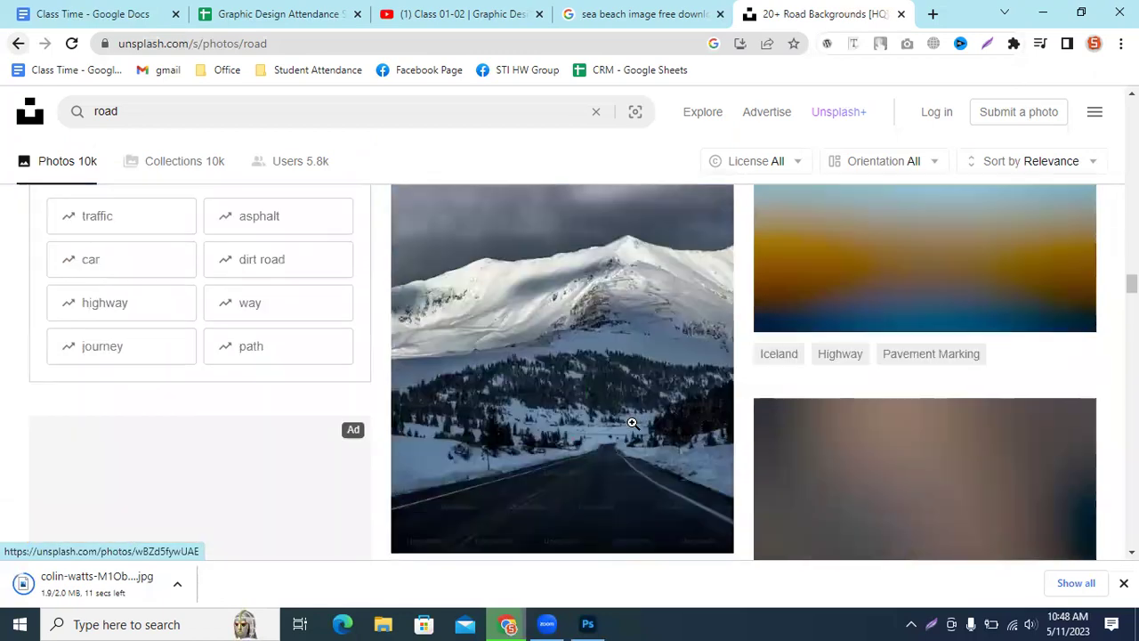
scroll(633, 422, up, 5)
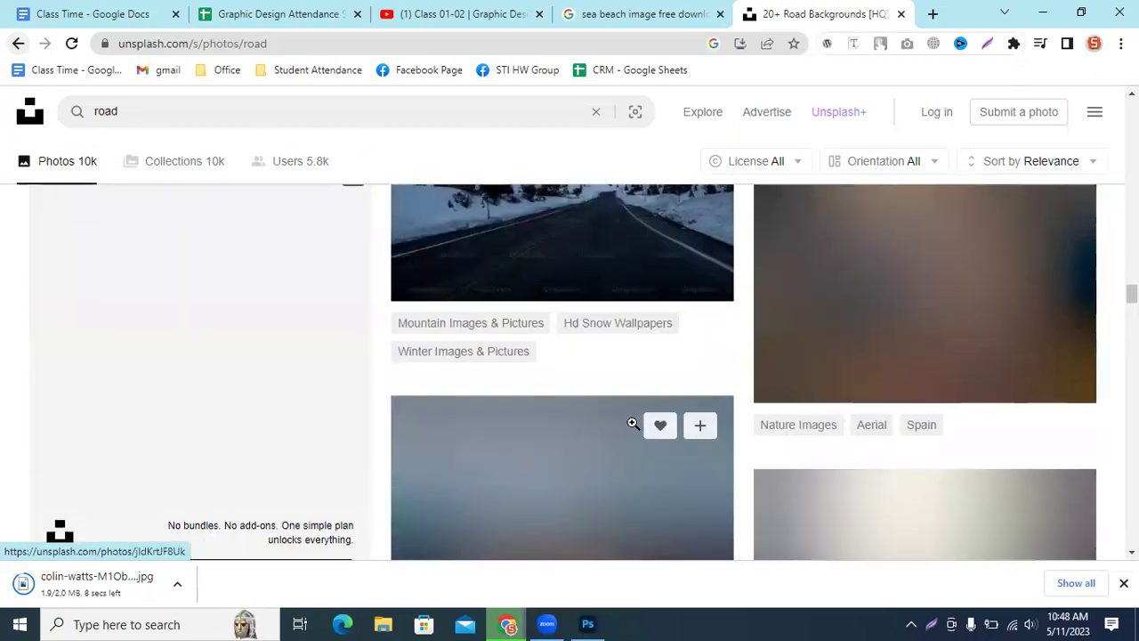
scroll(631, 422, up, 3)
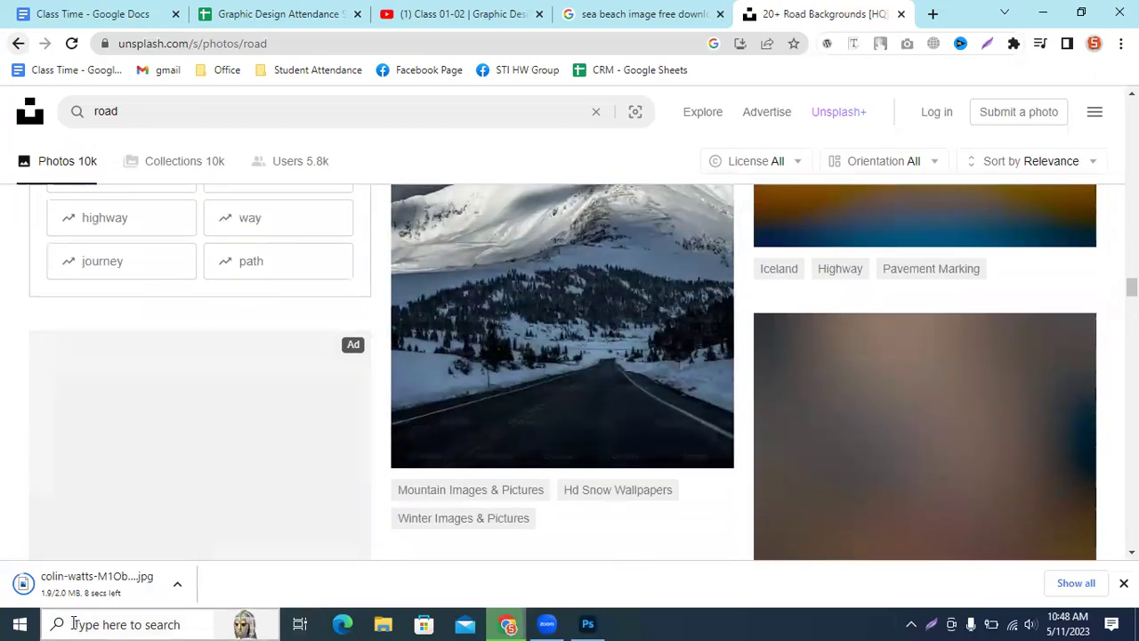
mouse_move(685, 445)
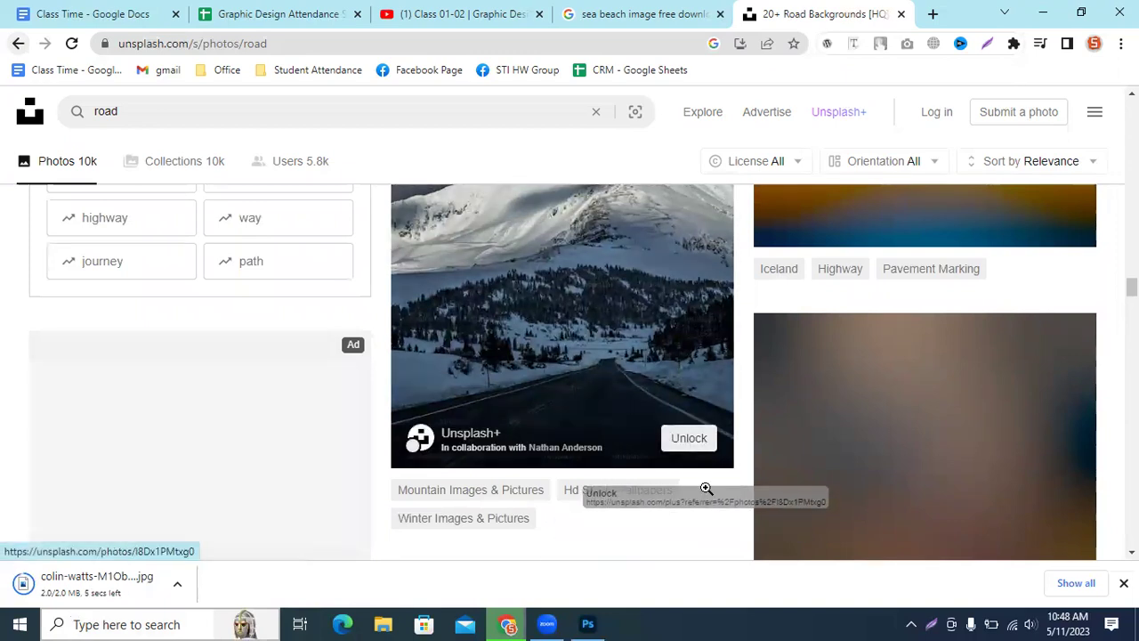
Preview the snowy mountain road photo and the next two photos
click(604, 390)
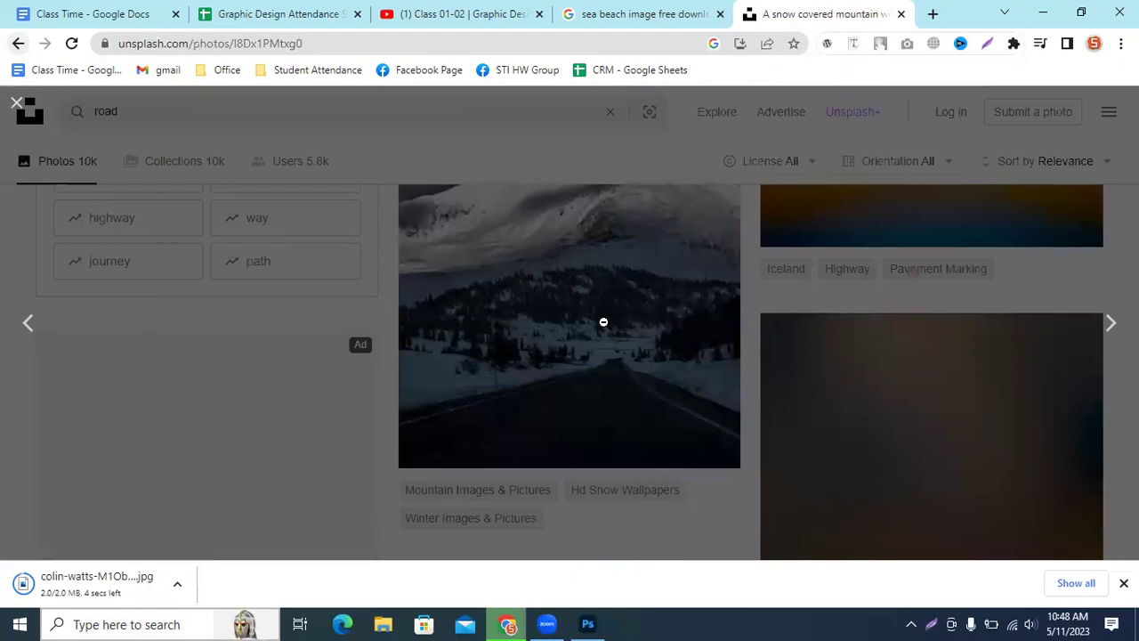
scroll(652, 364, down, 2)
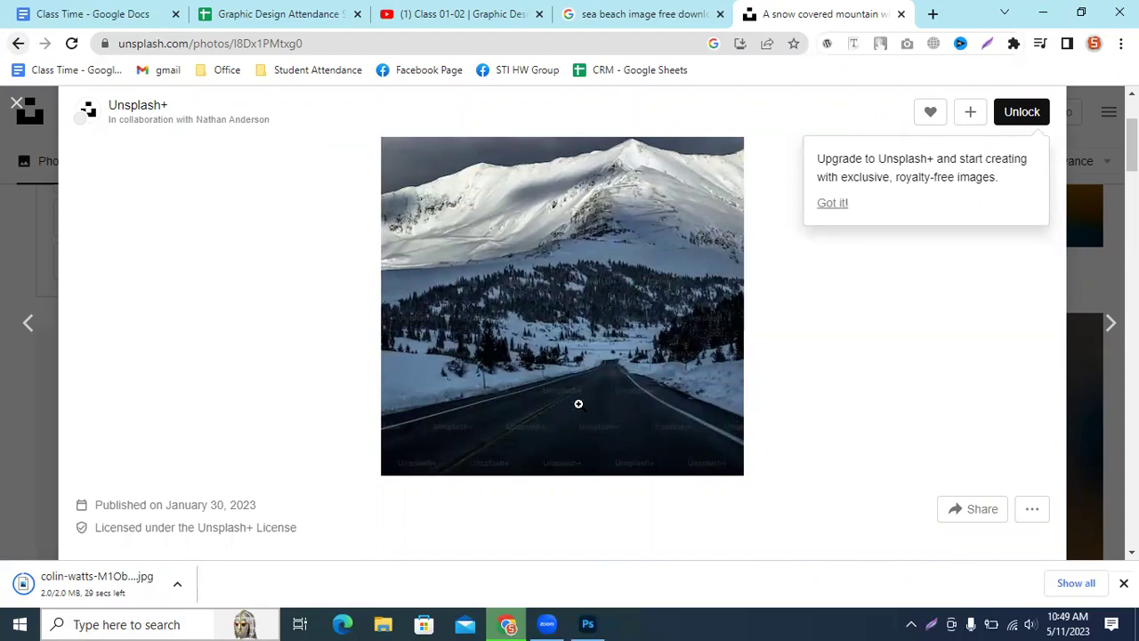
click(1109, 322)
scroll(658, 423, down, 5)
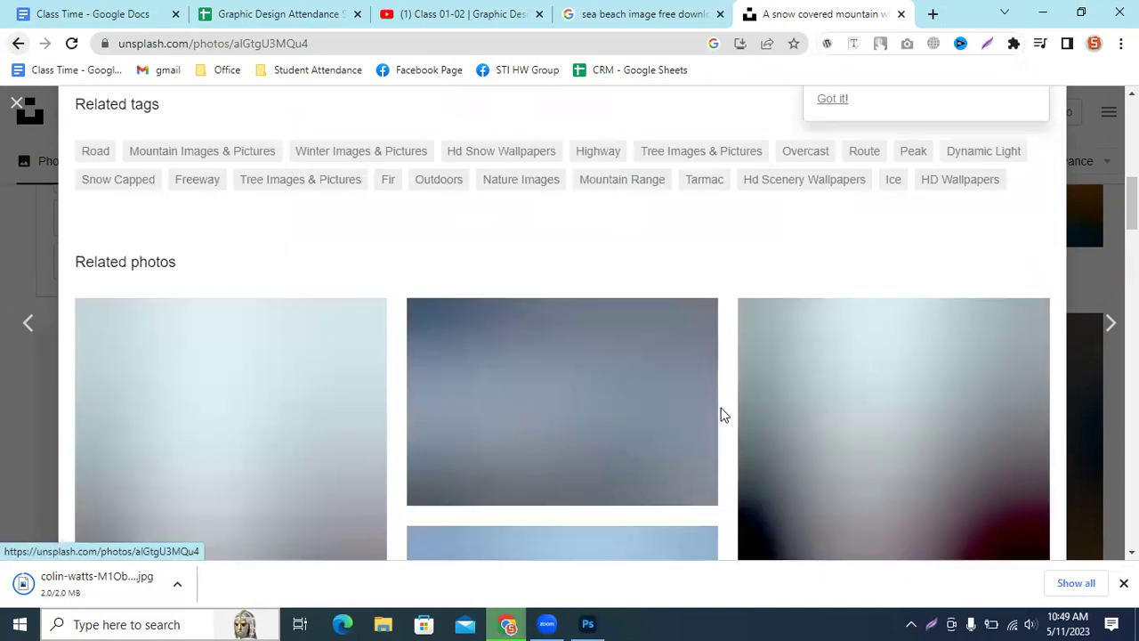
click(1110, 322)
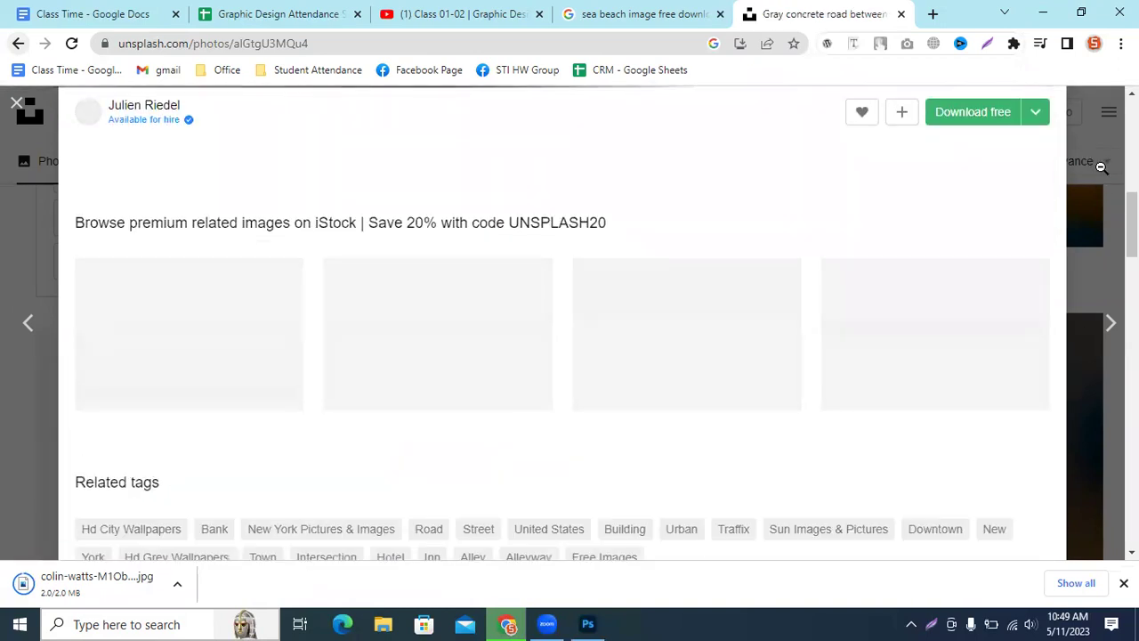
Close the photo preview and scroll through the road results
click(1101, 288)
scroll(587, 386, down, 10)
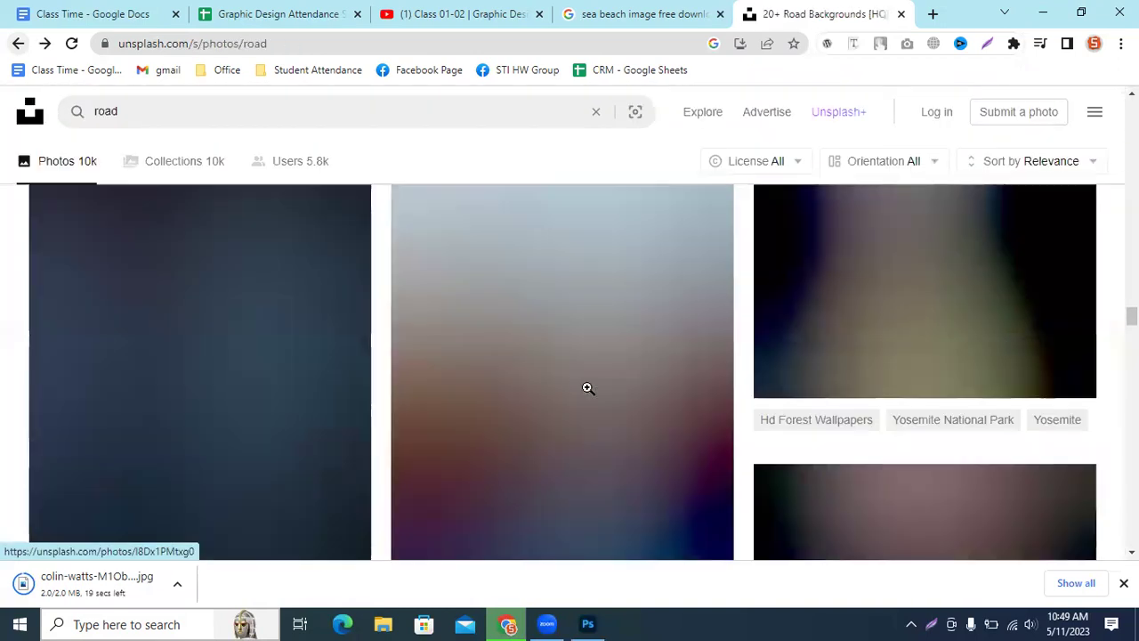
scroll(569, 420, down, 5)
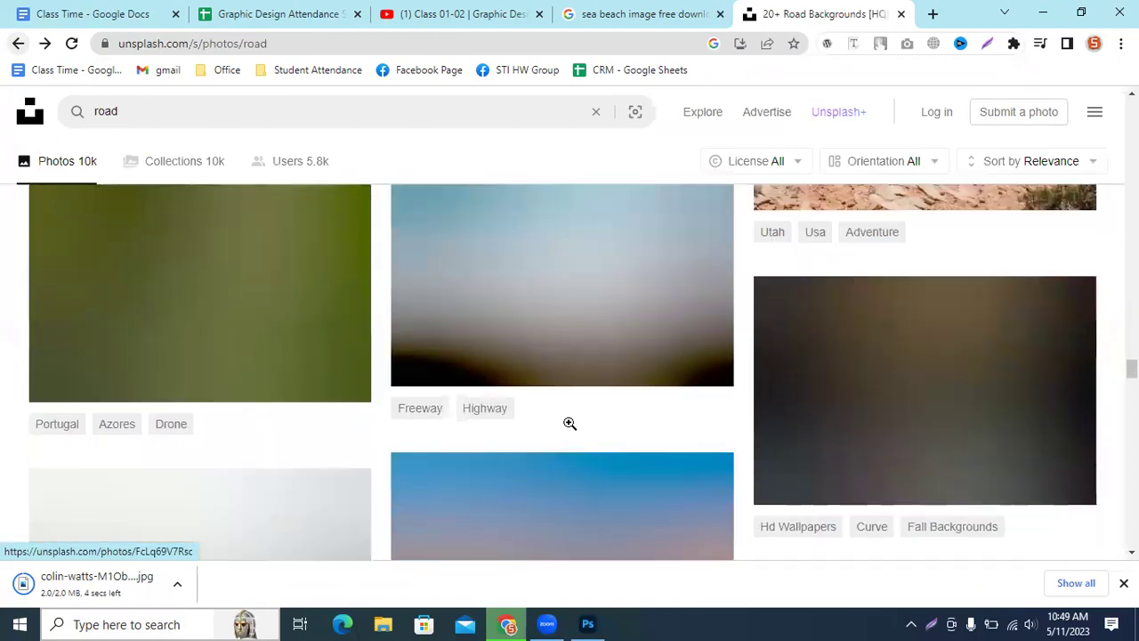
scroll(570, 421, up, 5)
scroll(570, 421, down, 6)
scroll(570, 424, down, 10)
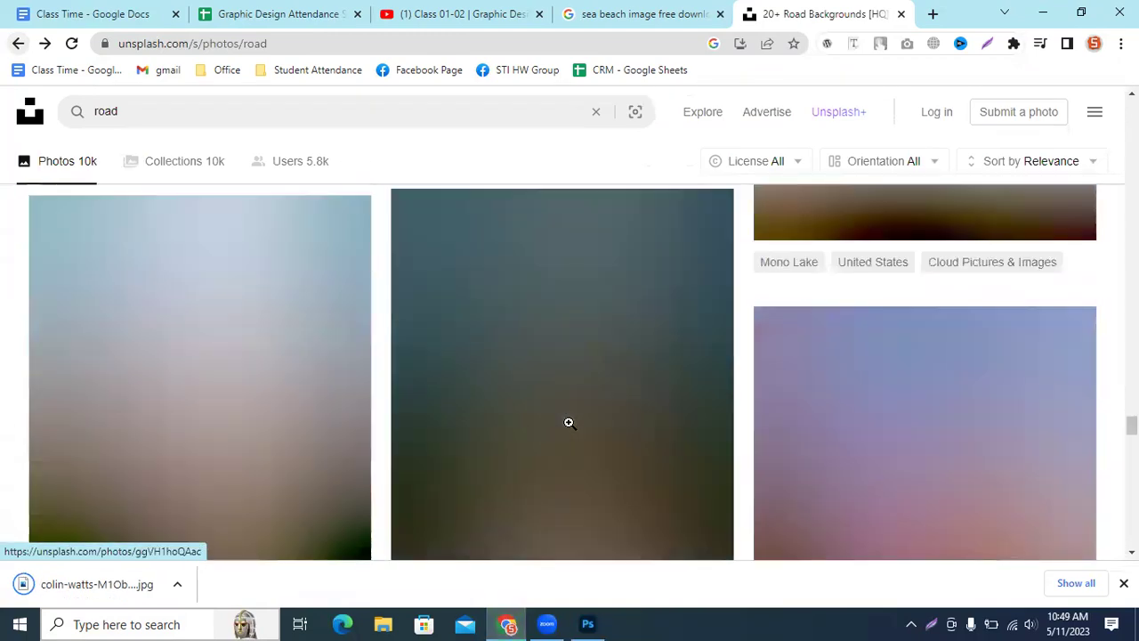
scroll(543, 443, down, 5)
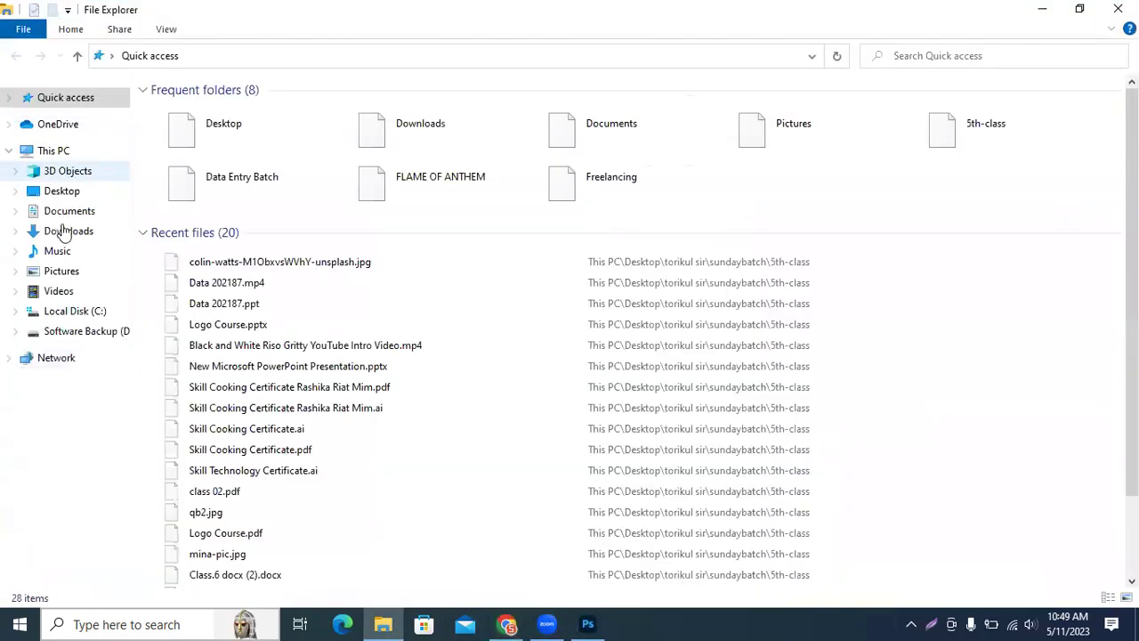
Open the Downloads folder and select the colin-watts beach image
click(64, 218)
click(64, 231)
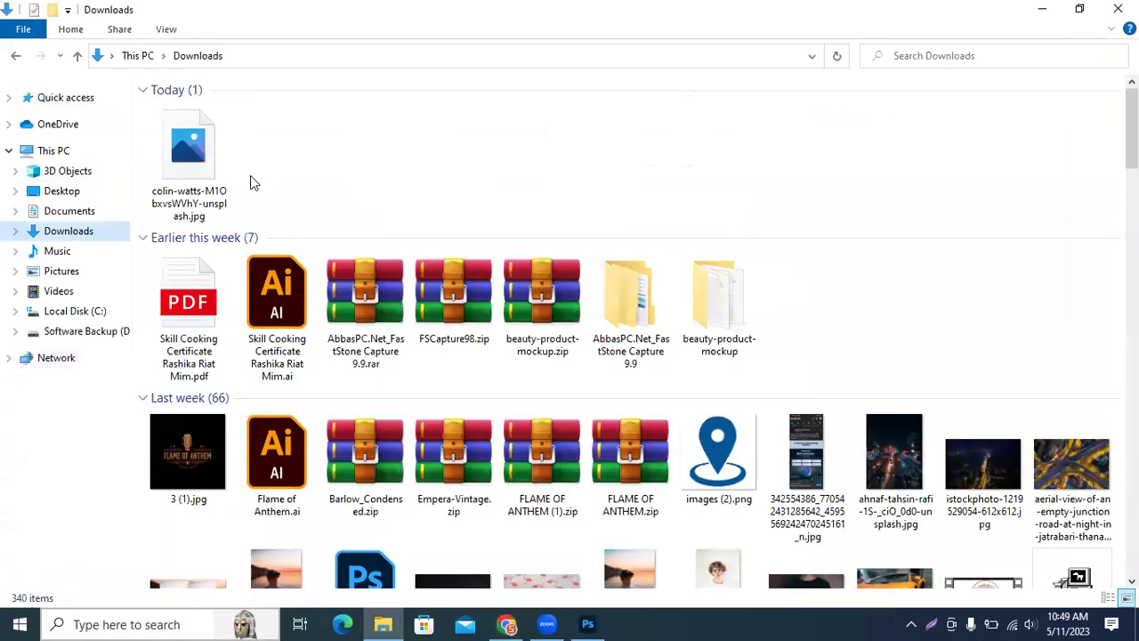
click(205, 176)
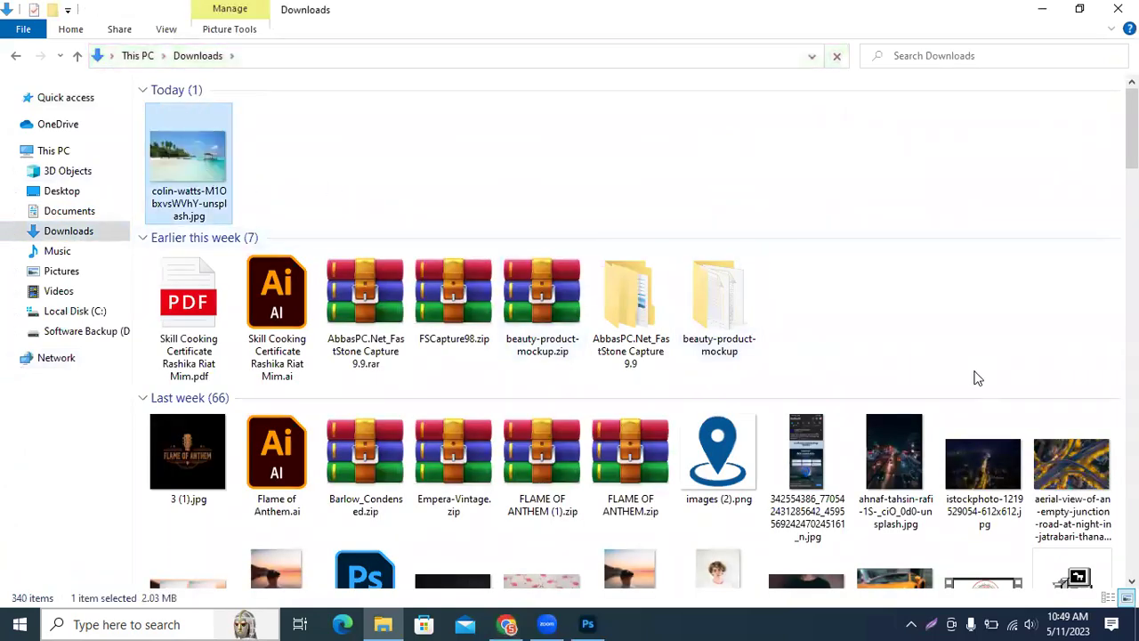
scroll(973, 376, down, 3)
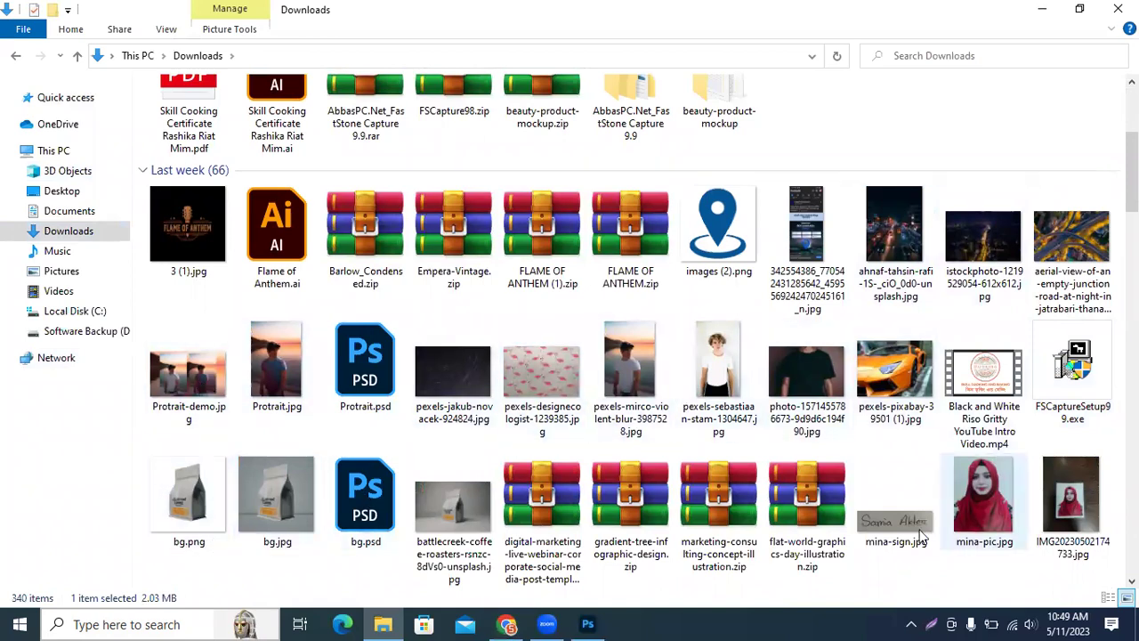
scroll(312, 528, down, 7)
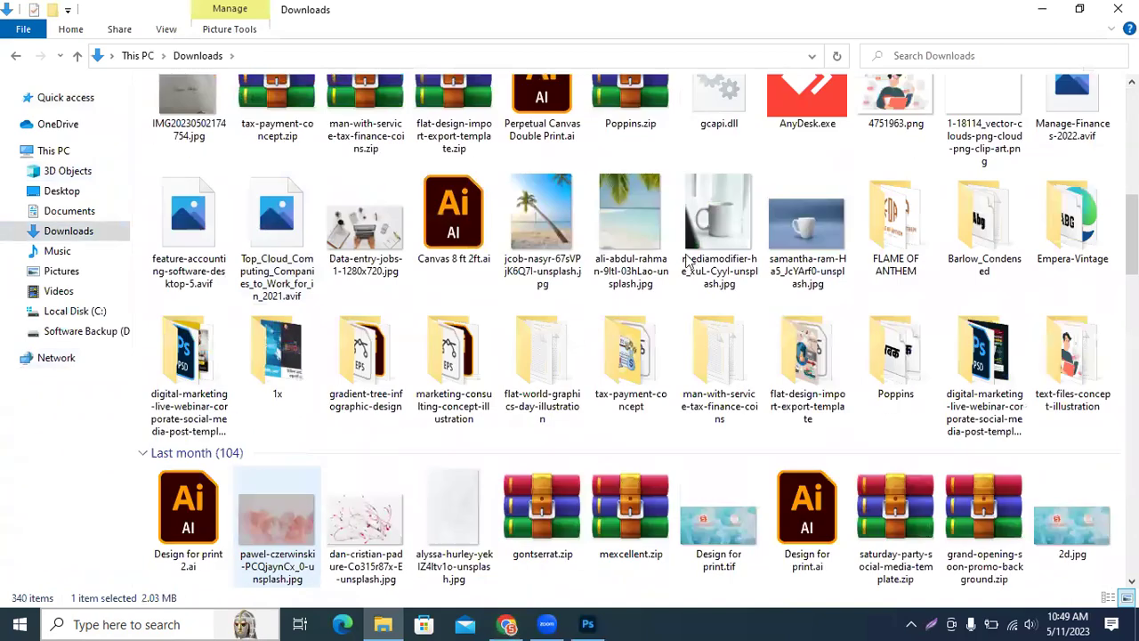
Browse Downloads, selecting Data-entry-jobs and IMG-20220912-WA0027.jpg, then return to Photoshop
click(372, 242)
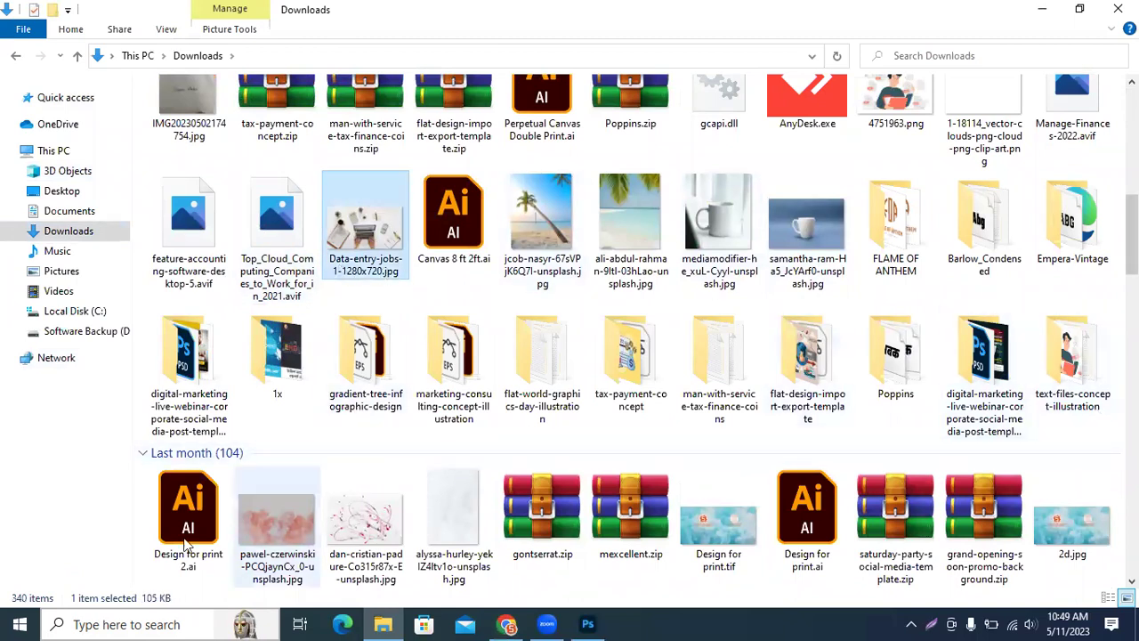
scroll(249, 544, down, 3)
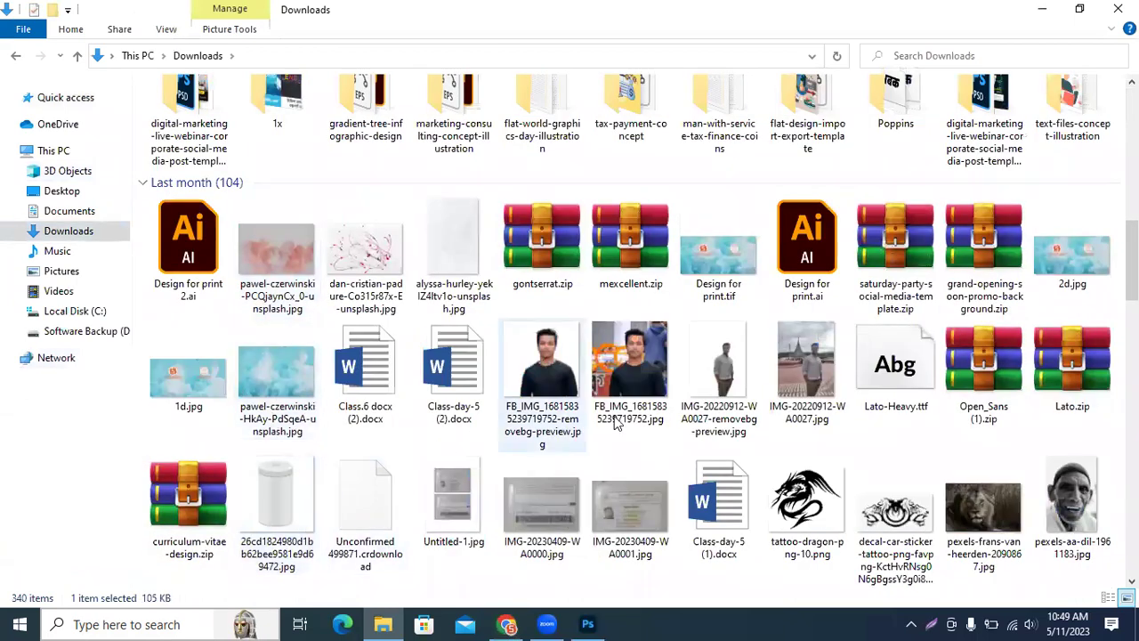
scroll(1067, 449, down, 3)
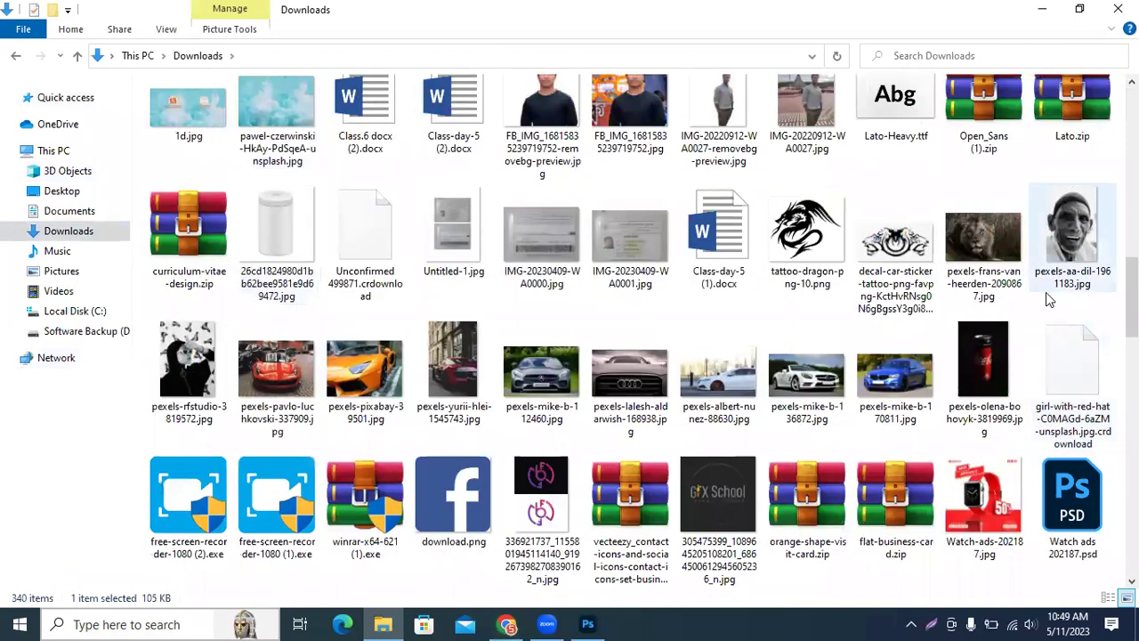
scroll(810, 267, up, 2)
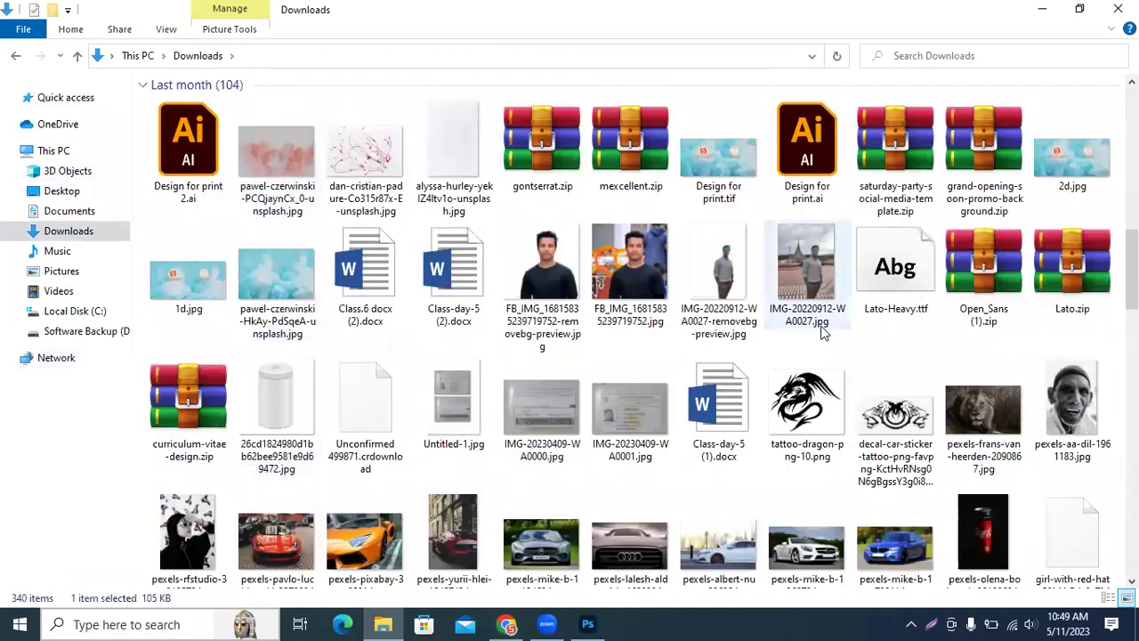
click(807, 270)
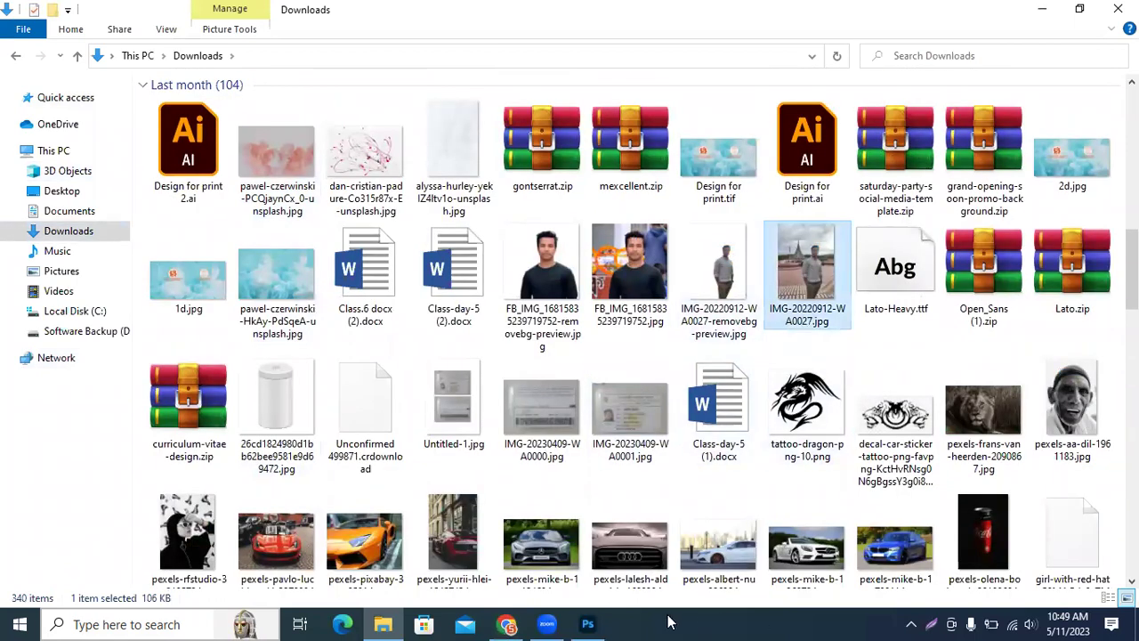
click(587, 624)
Open colin-watts-M1ObxvsWVhY-unsplash.jpg from Downloads via File > Open
click(37, 11)
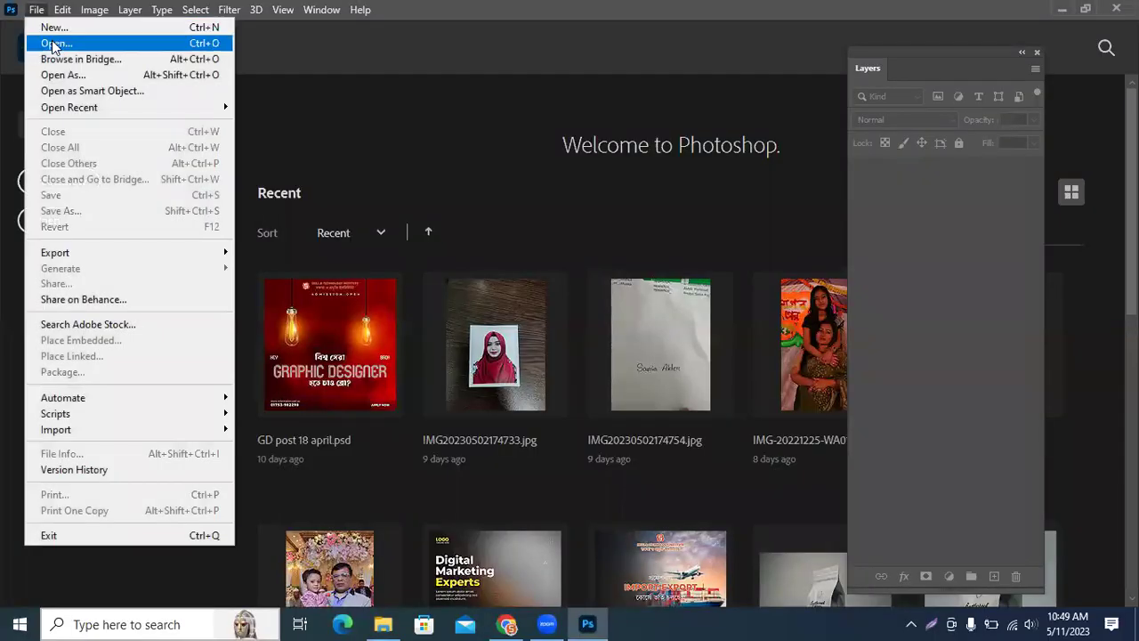
click(54, 44)
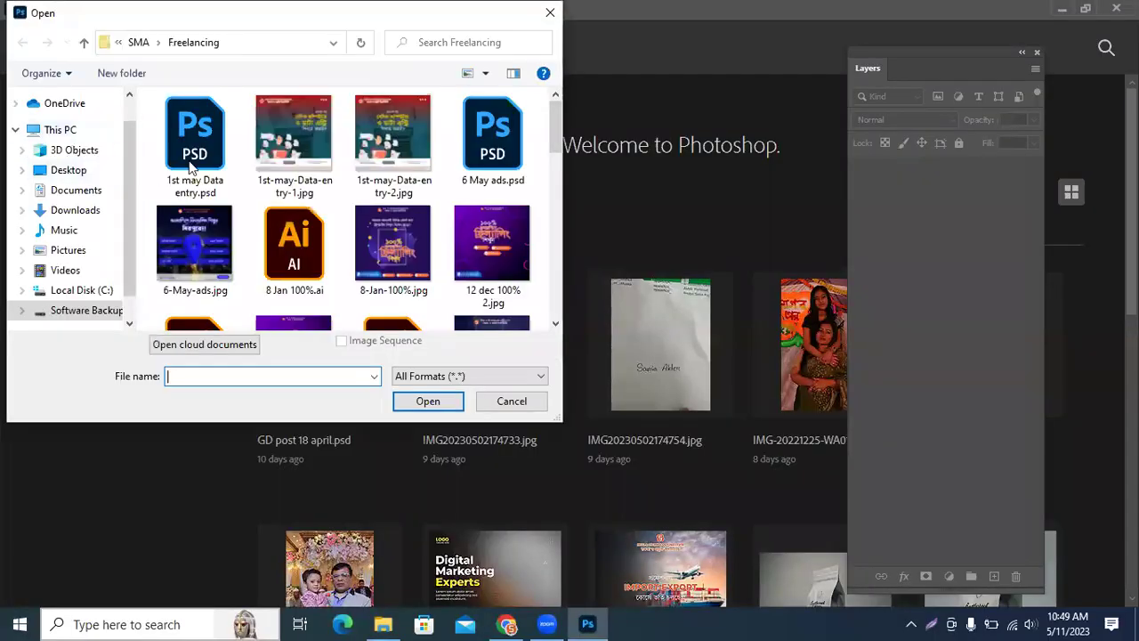
click(80, 209)
click(189, 181)
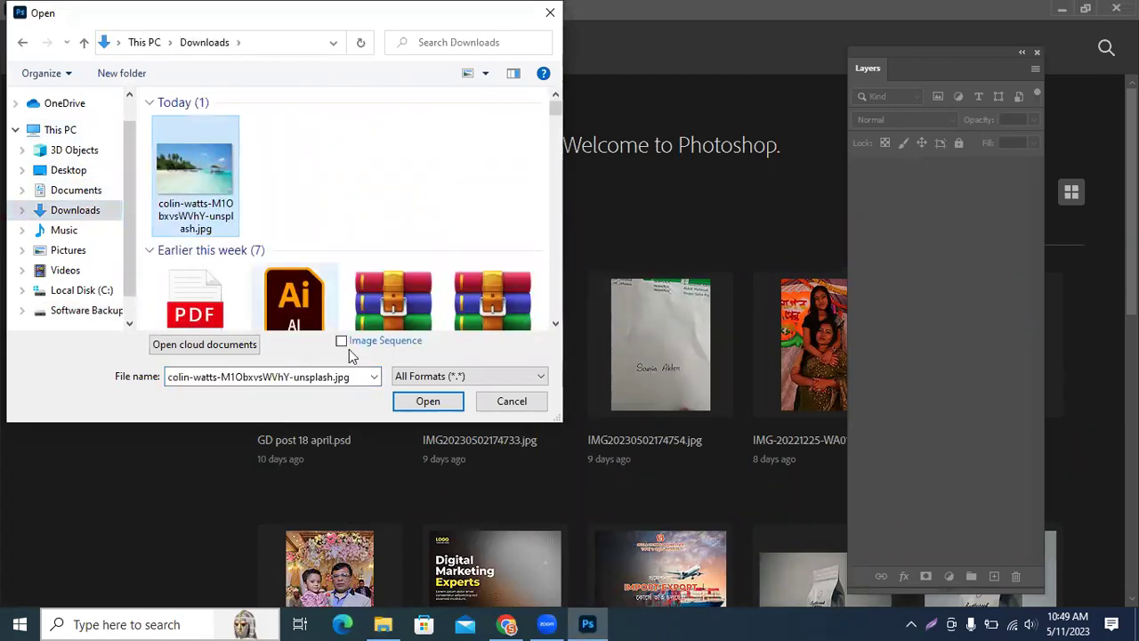
click(432, 402)
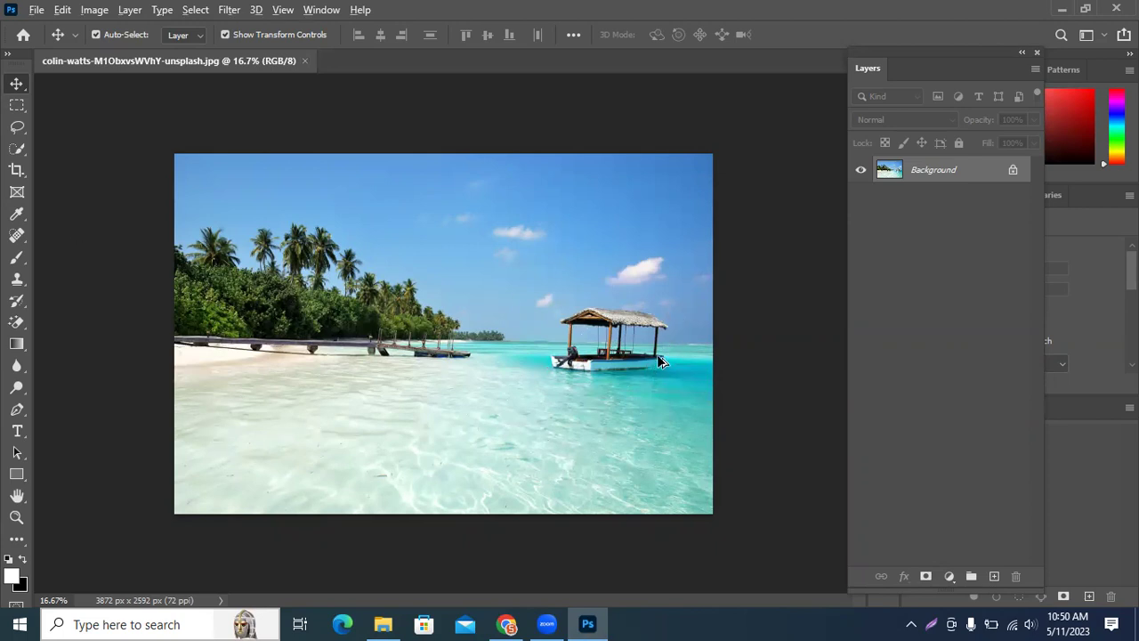
Zoom in and centre the boat, then choose the Quick Selection tool
scroll(658, 365, up, 4)
scroll(779, 344, up, 3)
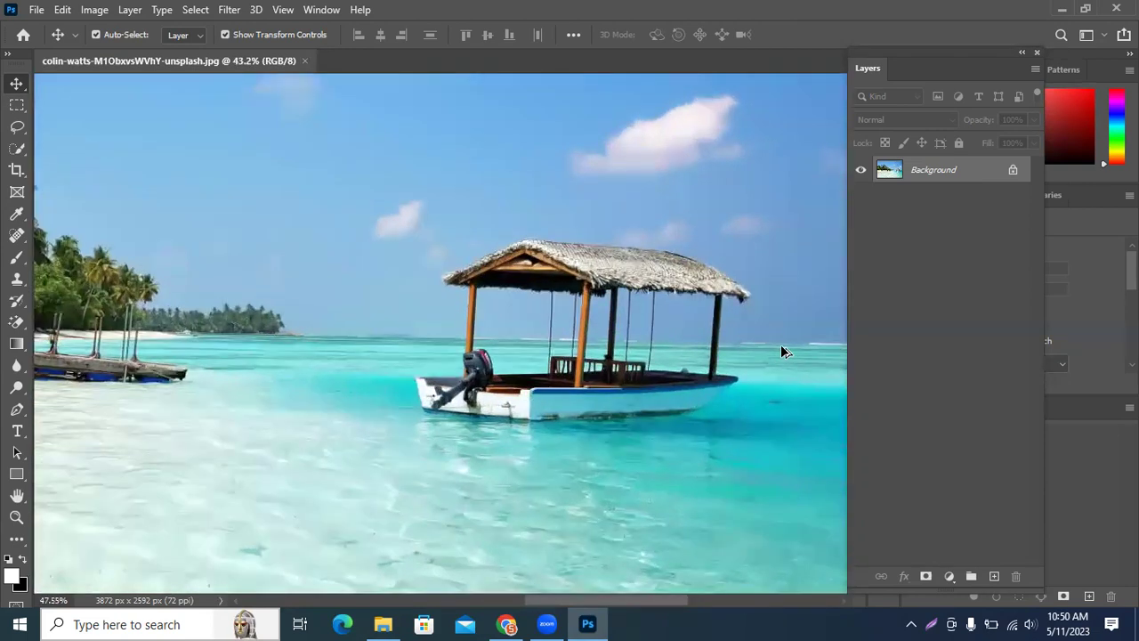
drag(768, 333, 454, 357)
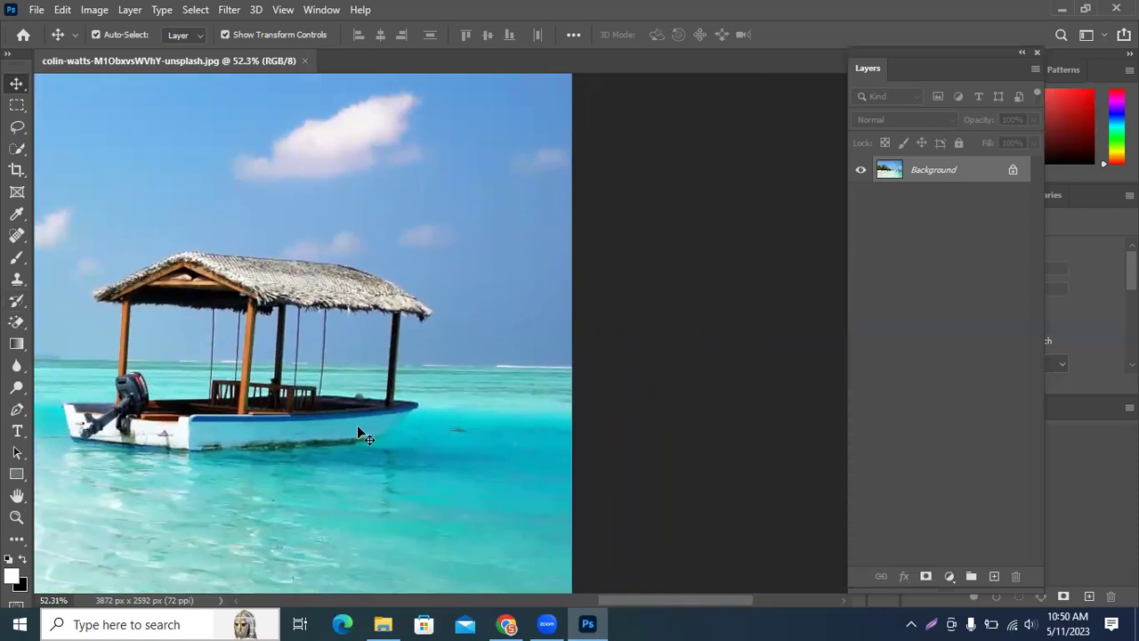
click(15, 153)
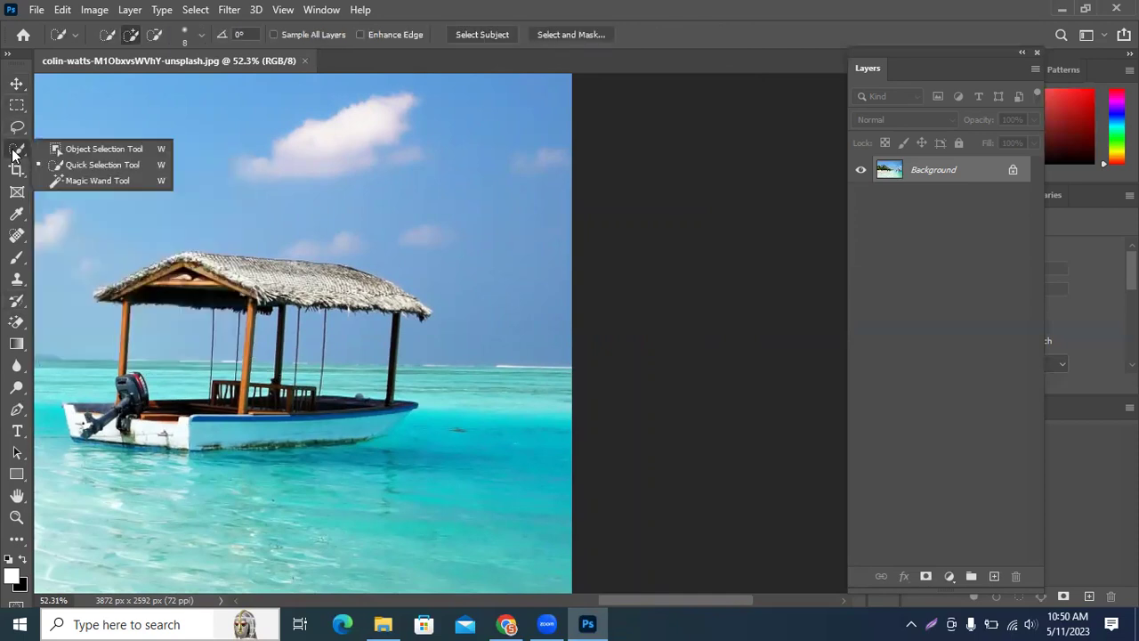
Run Select Subject, accept the discard warning, then deselect everything with Ctrl+D
click(92, 167)
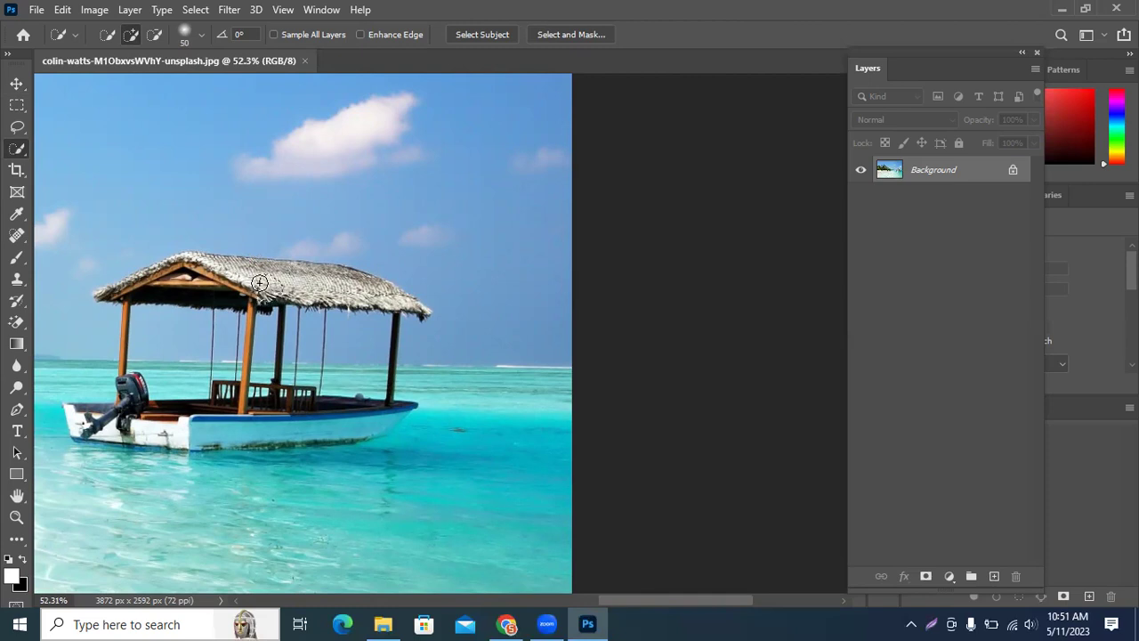
click(479, 37)
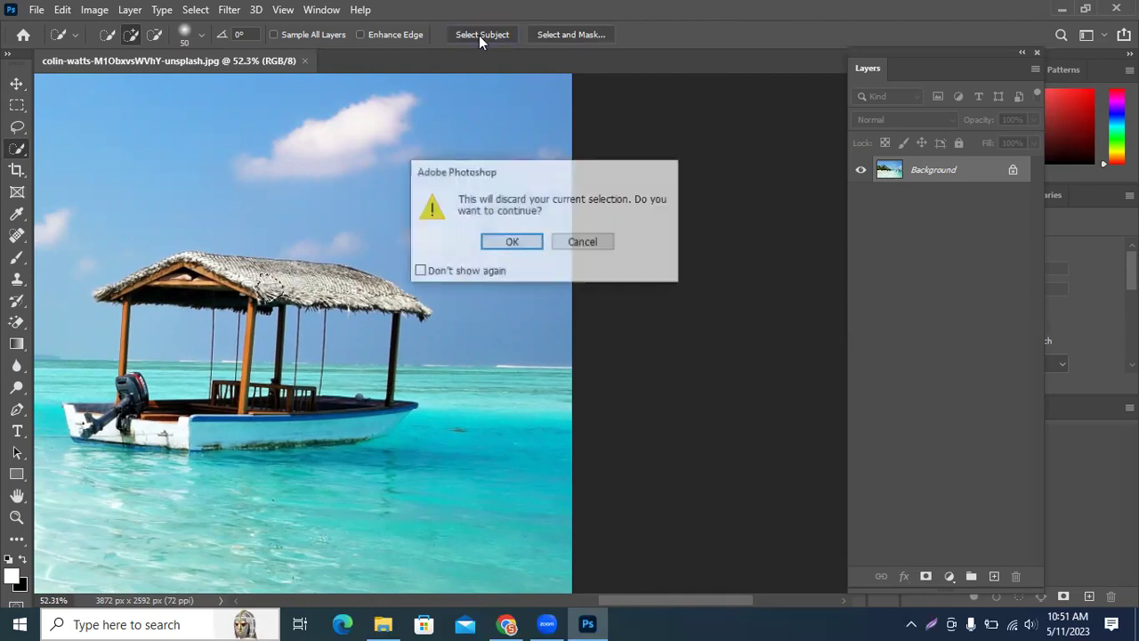
click(494, 240)
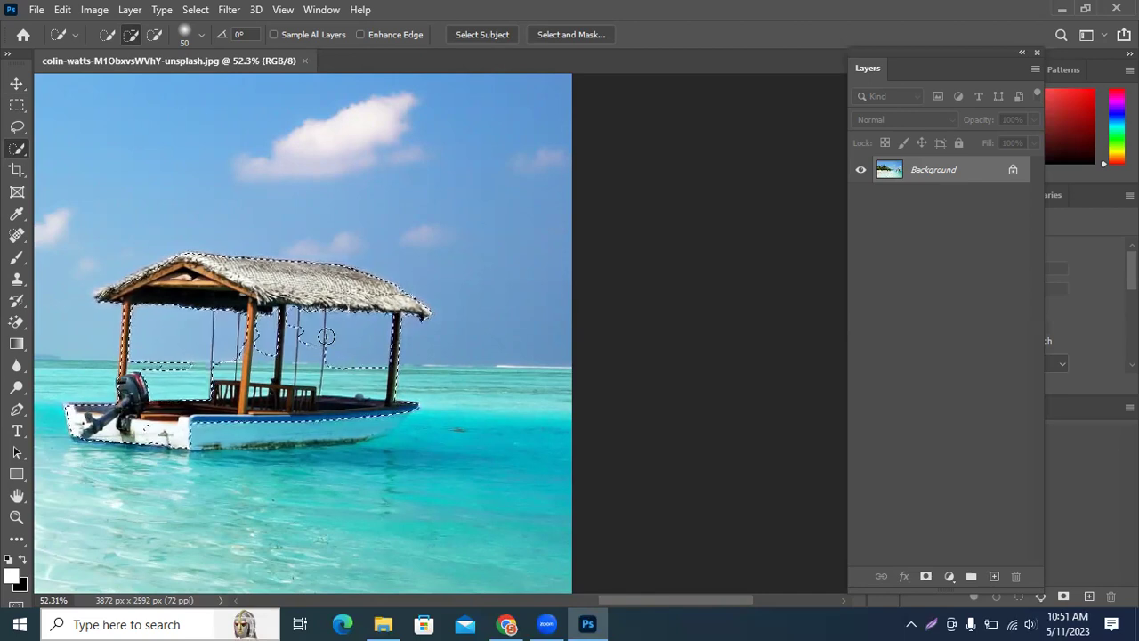
key(ctrl+d)
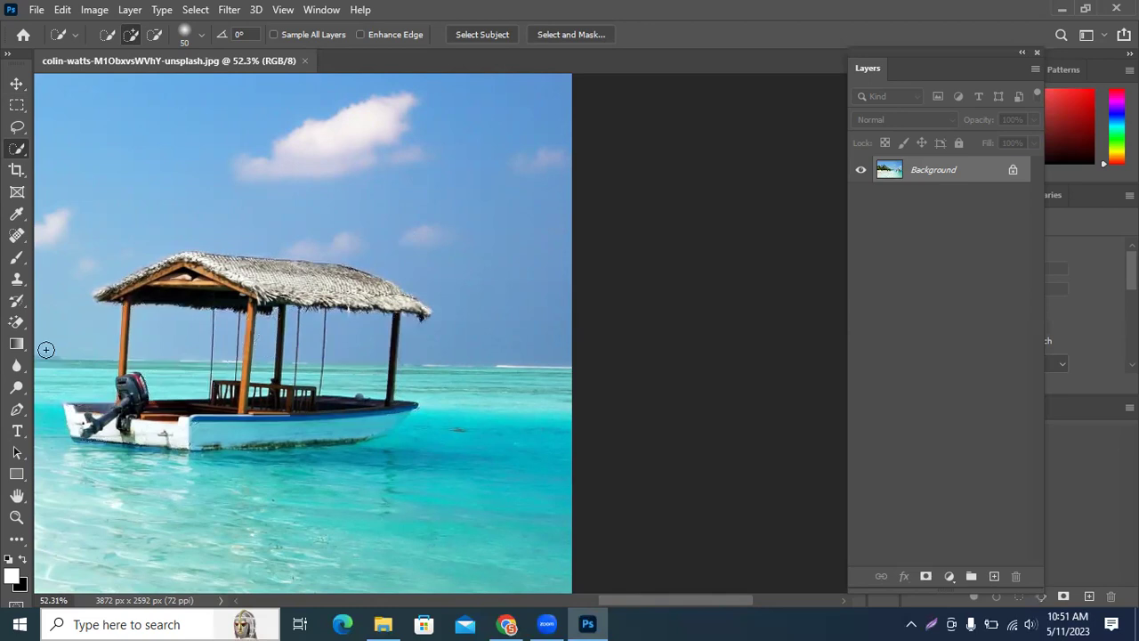
click(17, 126)
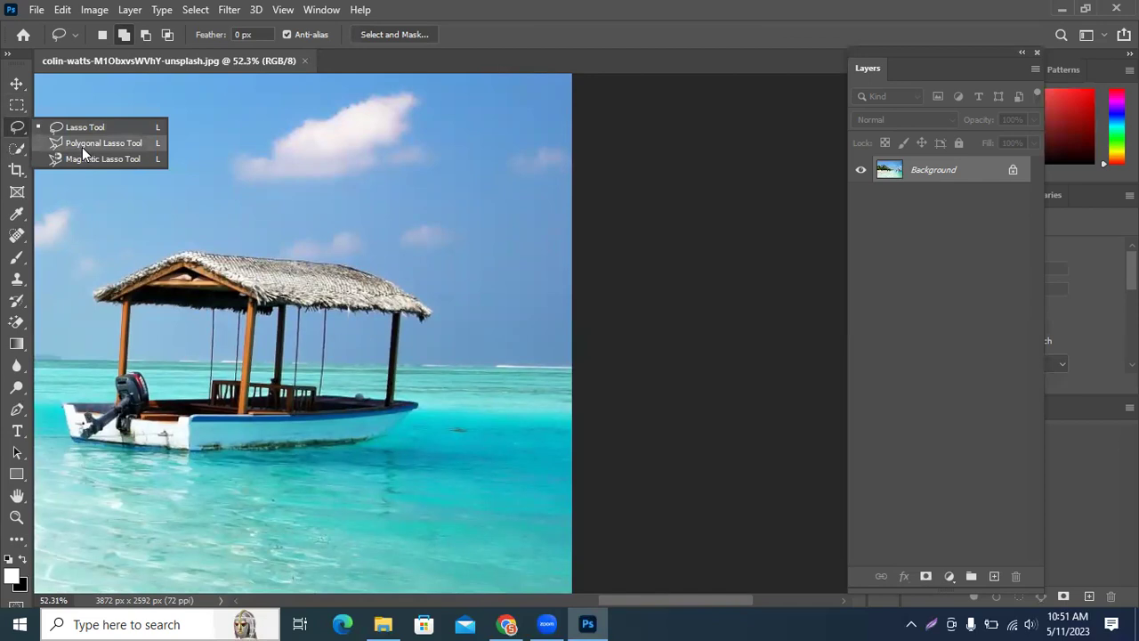
Draw a freehand lasso around the boat, from the thatched canopy down along the hull and waterline
click(82, 144)
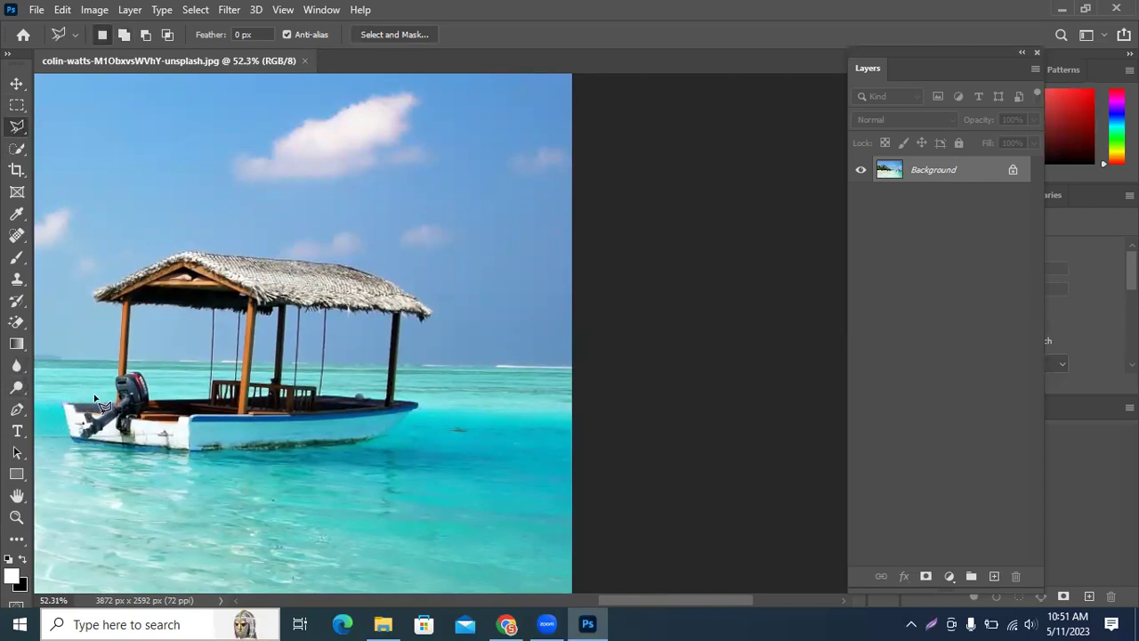
click(115, 361)
right_click(17, 126)
click(80, 125)
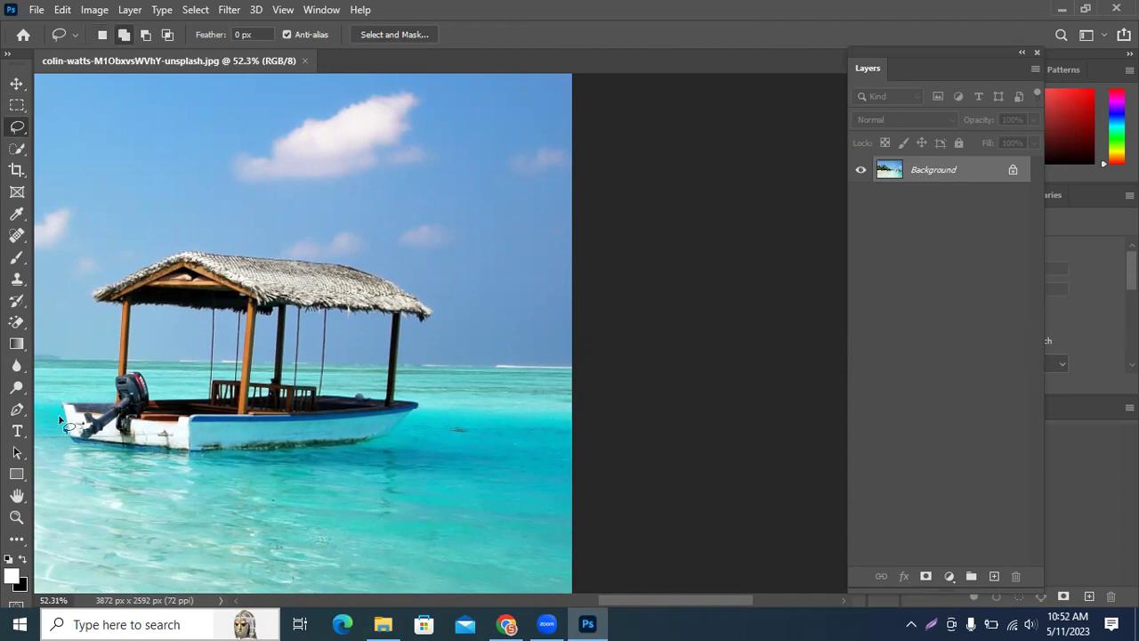
mouse_move(58, 396)
mouse_down()
mouse_move(105, 393)
mouse_move(116, 346)
mouse_move(116, 322)
mouse_move(89, 309)
mouse_move(90, 286)
mouse_move(178, 248)
mouse_move(266, 245)
mouse_move(362, 263)
mouse_move(420, 292)
mouse_move(406, 319)
mouse_up()
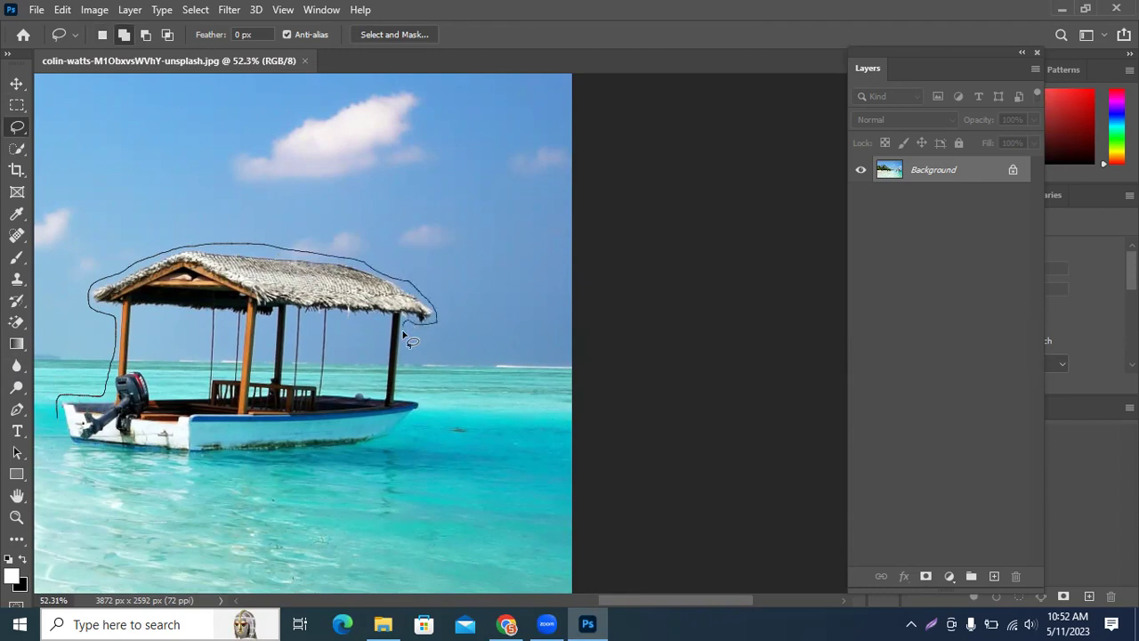
mouse_move(421, 402)
mouse_down()
mouse_move(423, 422)
mouse_move(374, 444)
mouse_up()
mouse_move(303, 459)
mouse_down()
mouse_move(89, 455)
mouse_move(56, 415)
mouse_up()
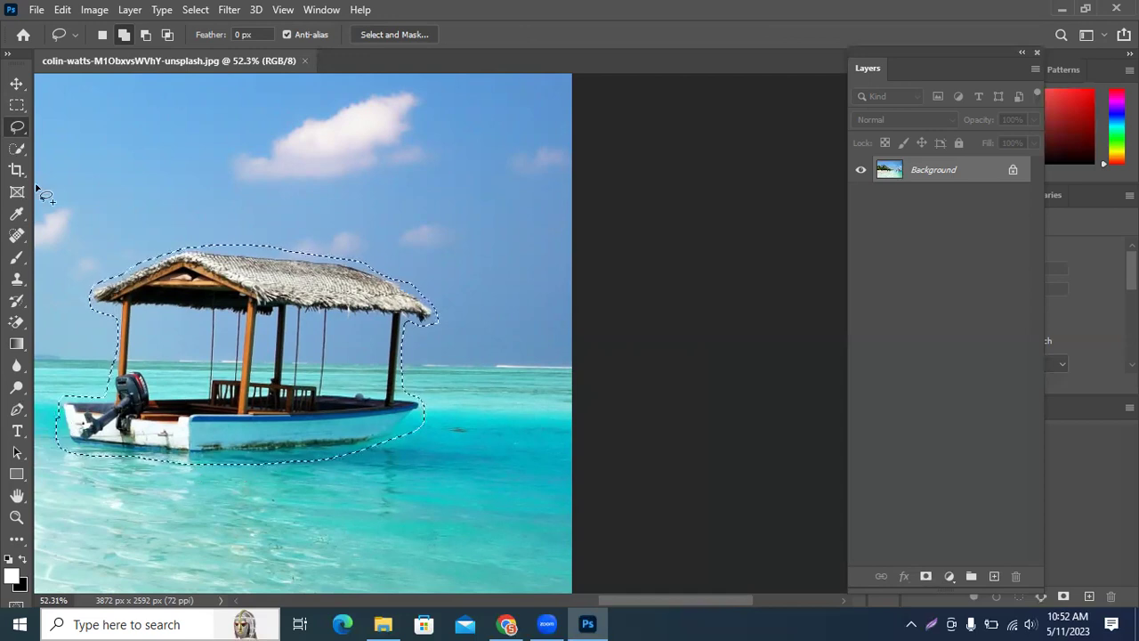
click(145, 35)
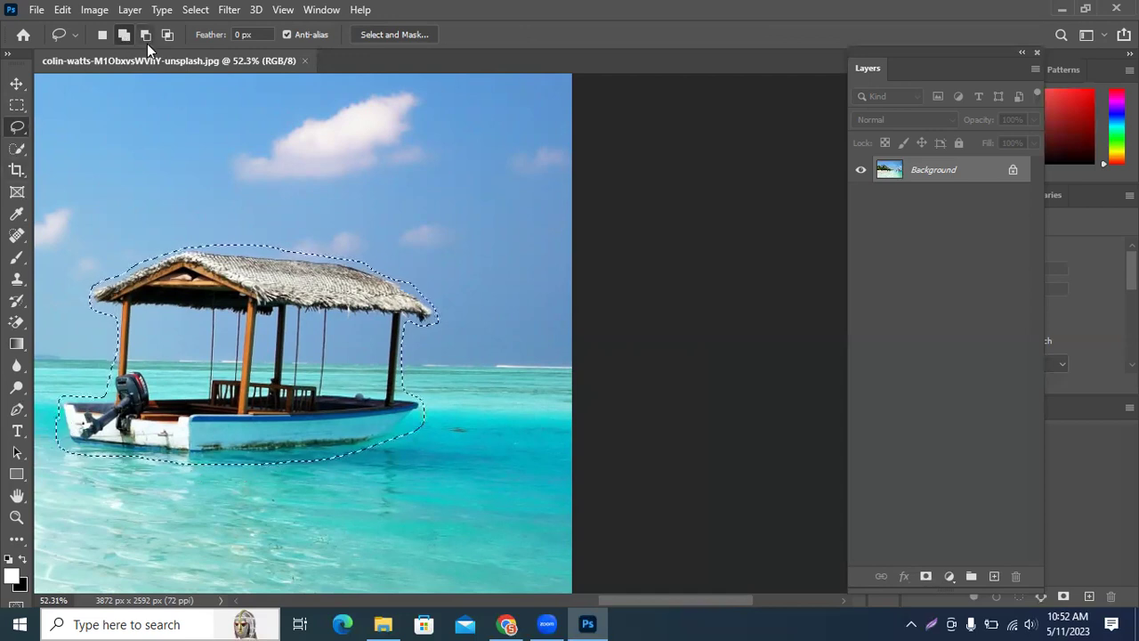
Cut the sky gaps between the canopy poles, including the leftmost one, out of the boat selection
mouse_move(214, 239)
mouse_down()
mouse_move(304, 253)
mouse_move(275, 239)
mouse_move(222, 265)
mouse_up()
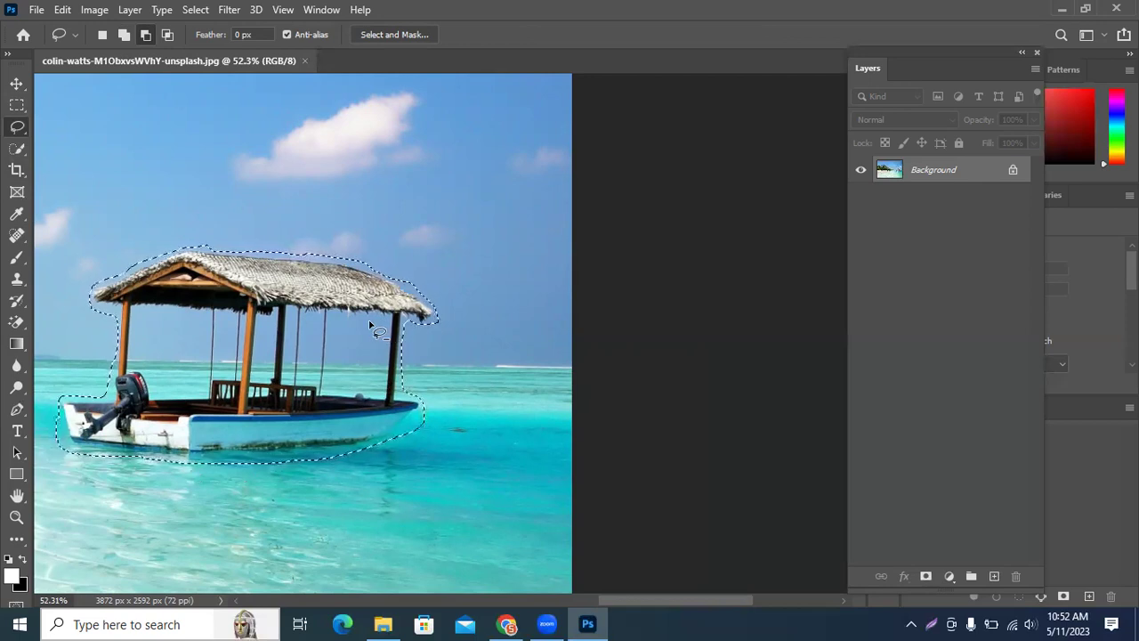
mouse_move(331, 323)
mouse_down()
mouse_move(328, 372)
mouse_move(342, 385)
mouse_move(379, 382)
mouse_move(377, 327)
mouse_move(331, 324)
mouse_up()
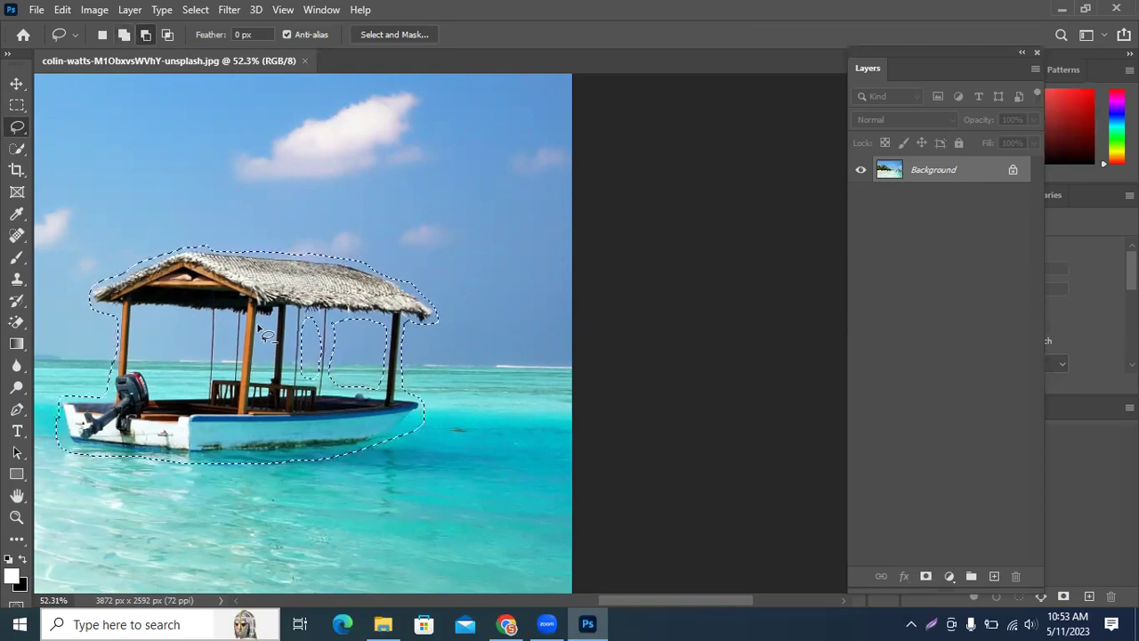
mouse_move(257, 380)
mouse_down()
mouse_move(272, 322)
mouse_move(211, 332)
mouse_move(218, 347)
mouse_move(225, 333)
mouse_move(228, 386)
mouse_move(223, 322)
mouse_up()
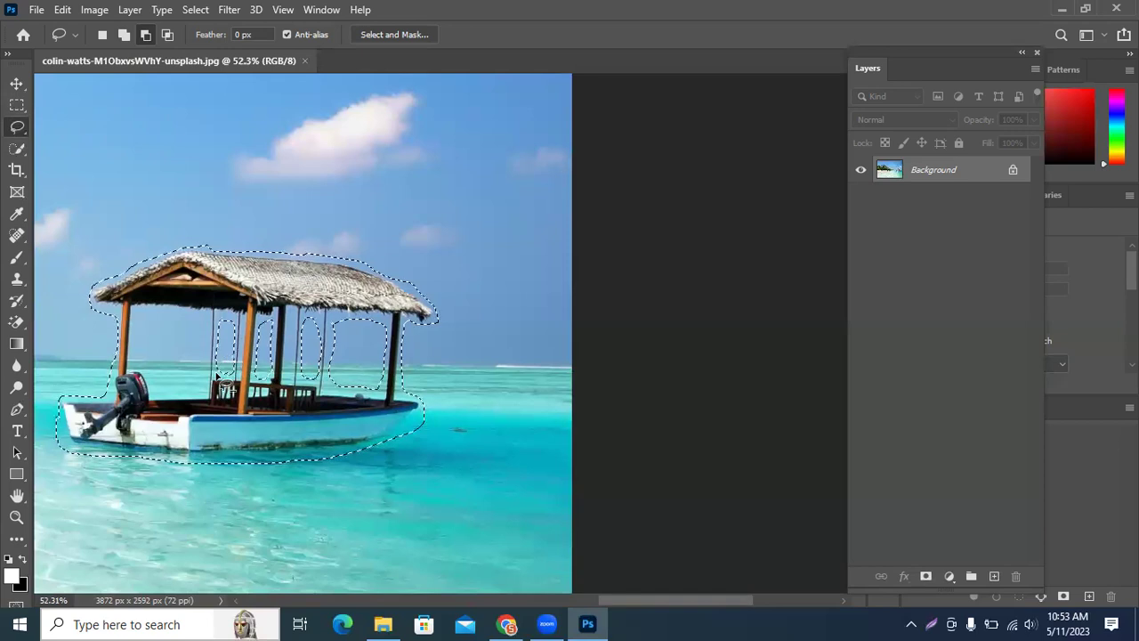
drag(139, 310, 184, 311)
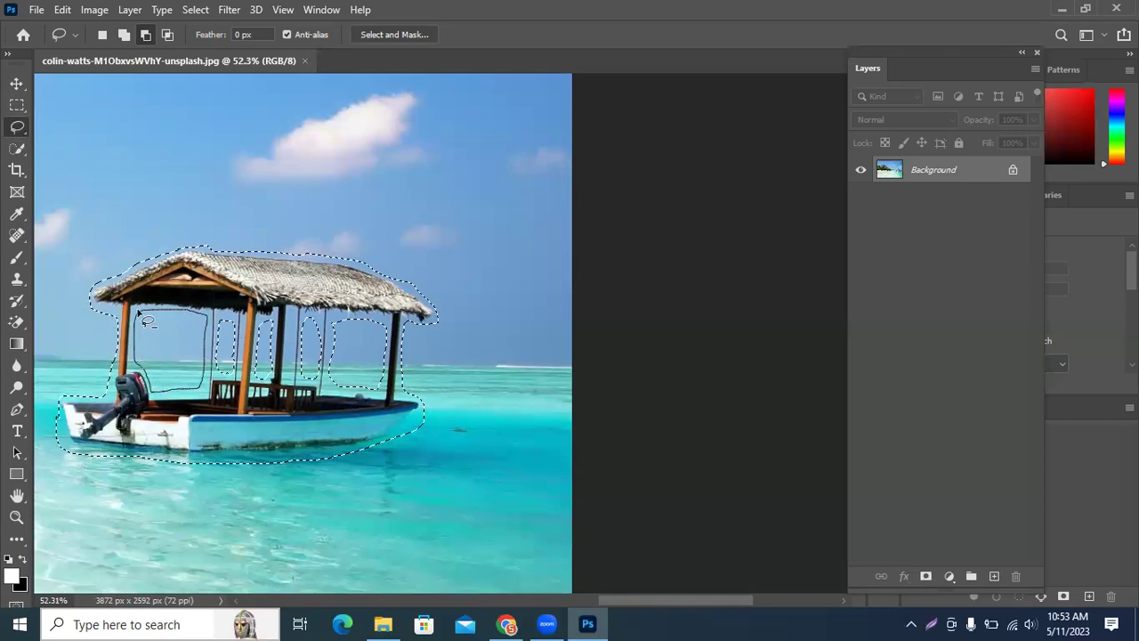
Unlock the Background into Layer 0, dock Layers first on the right, and start Content-Aware Fill
click(1014, 171)
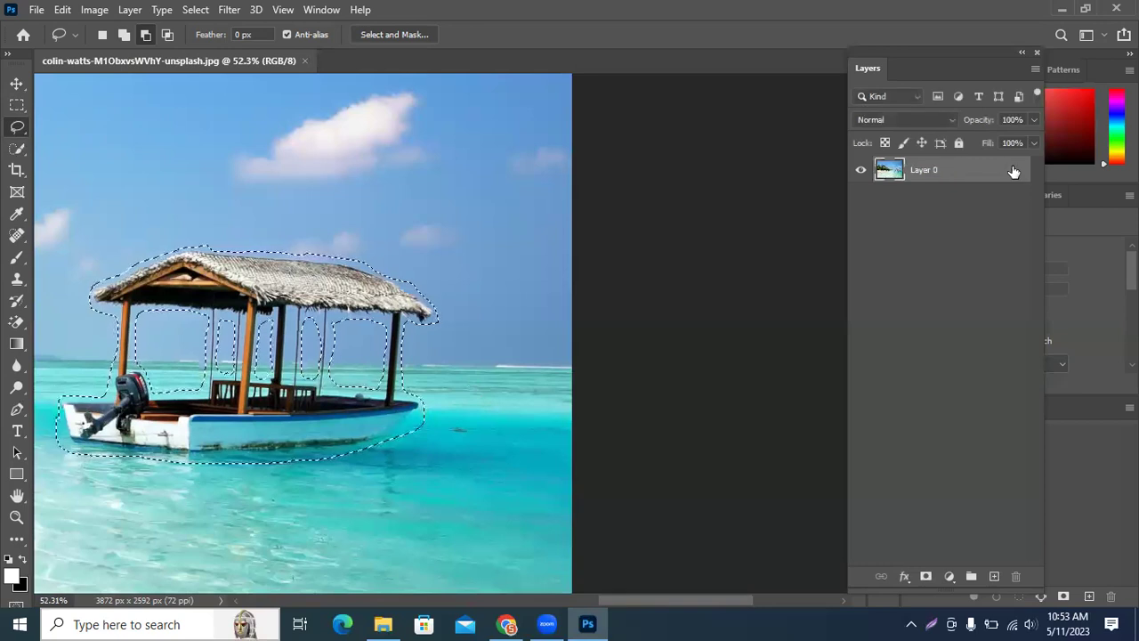
drag(924, 49, 969, 440)
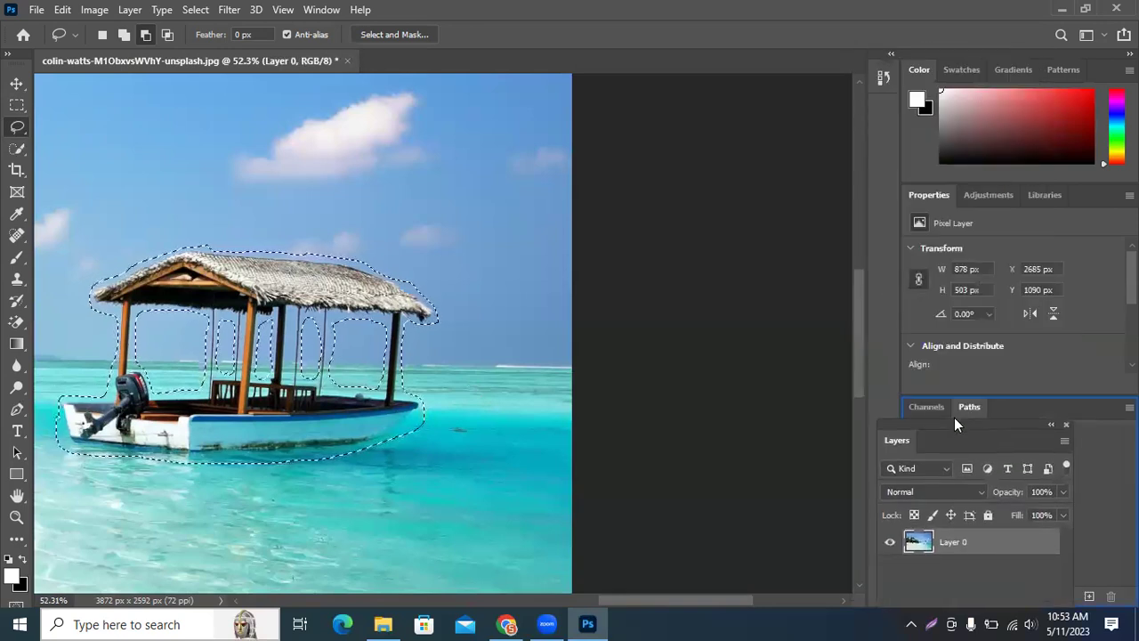
drag(1007, 406, 915, 412)
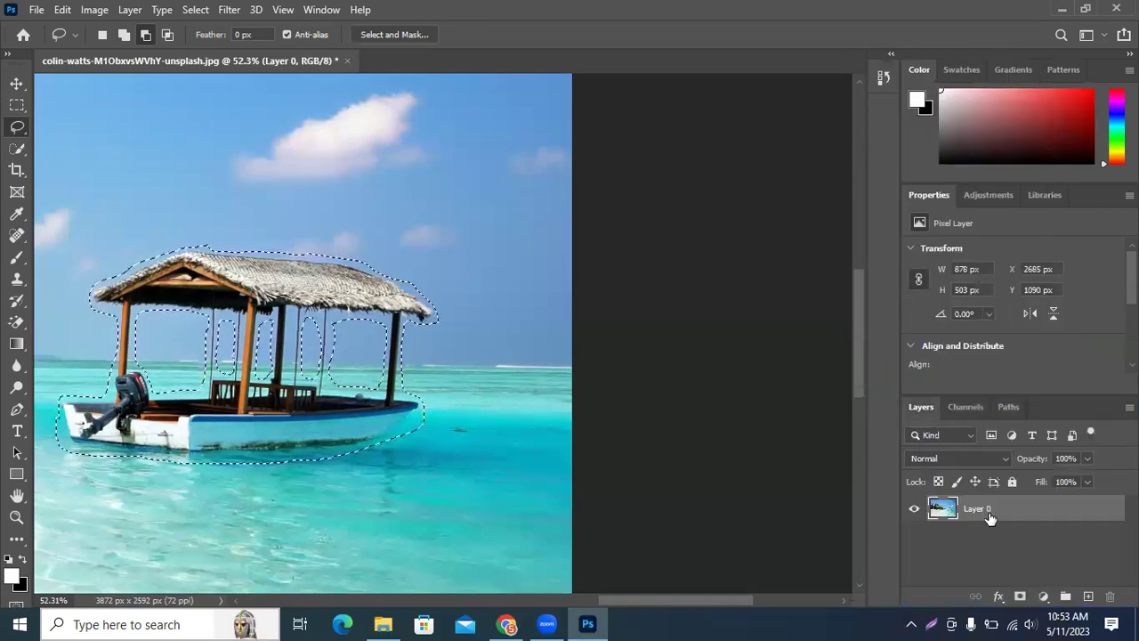
click(75, 9)
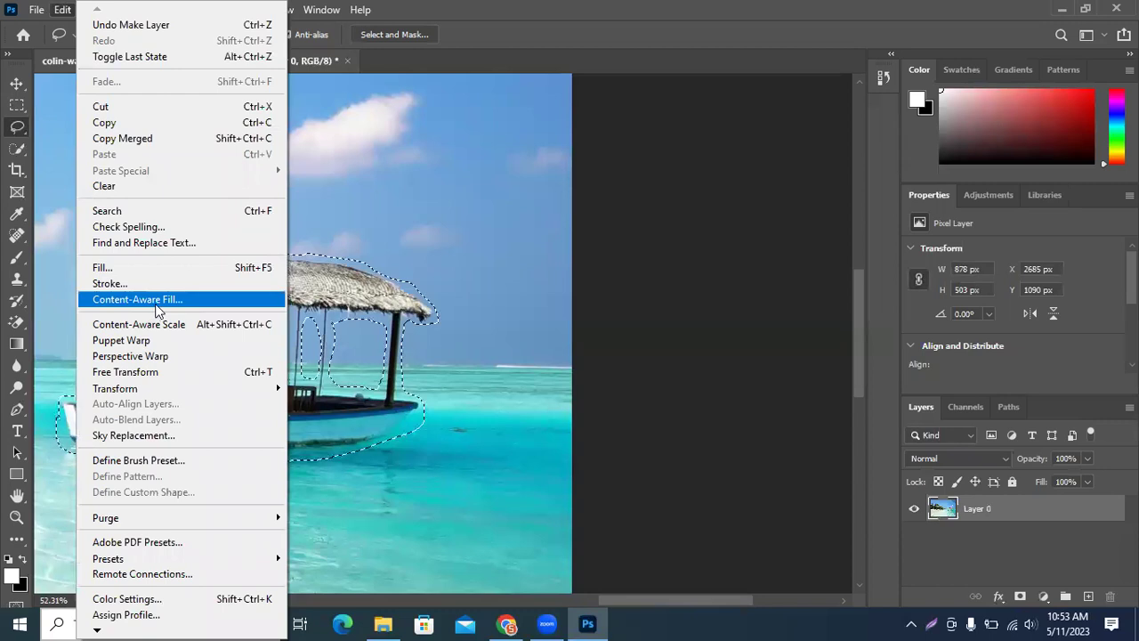
click(155, 303)
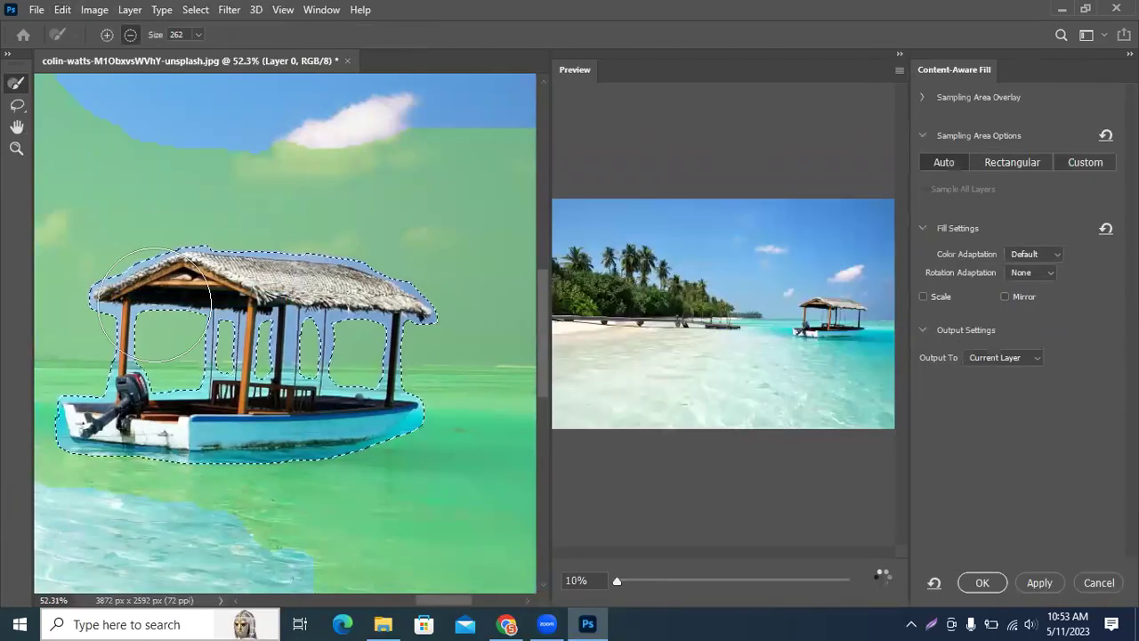
scroll(831, 374, up, 3)
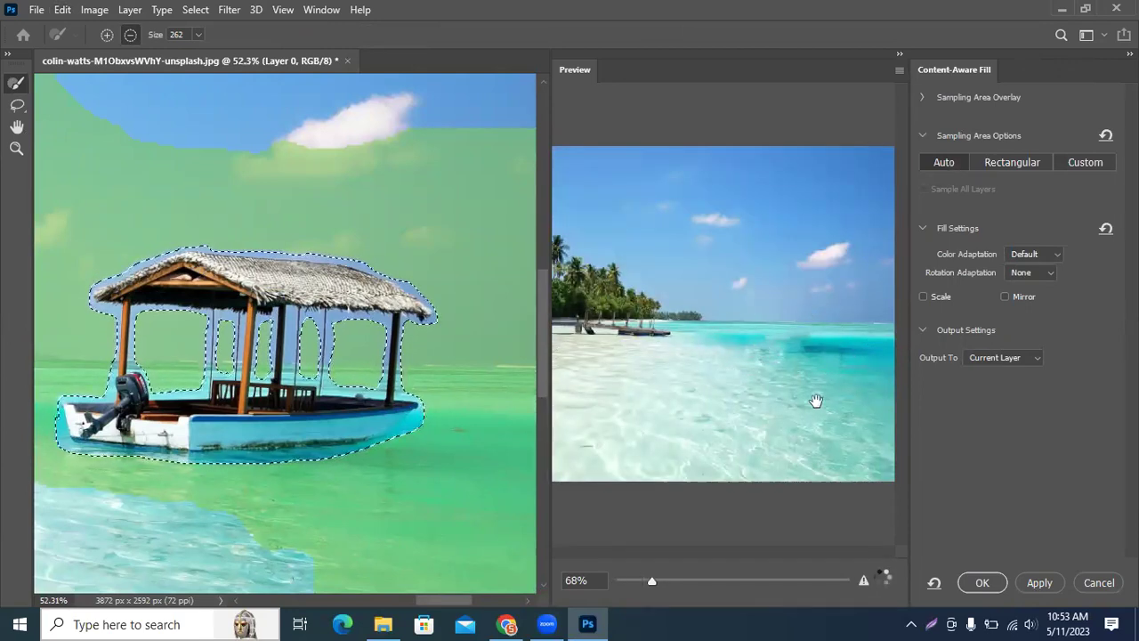
scroll(783, 351, down, 3)
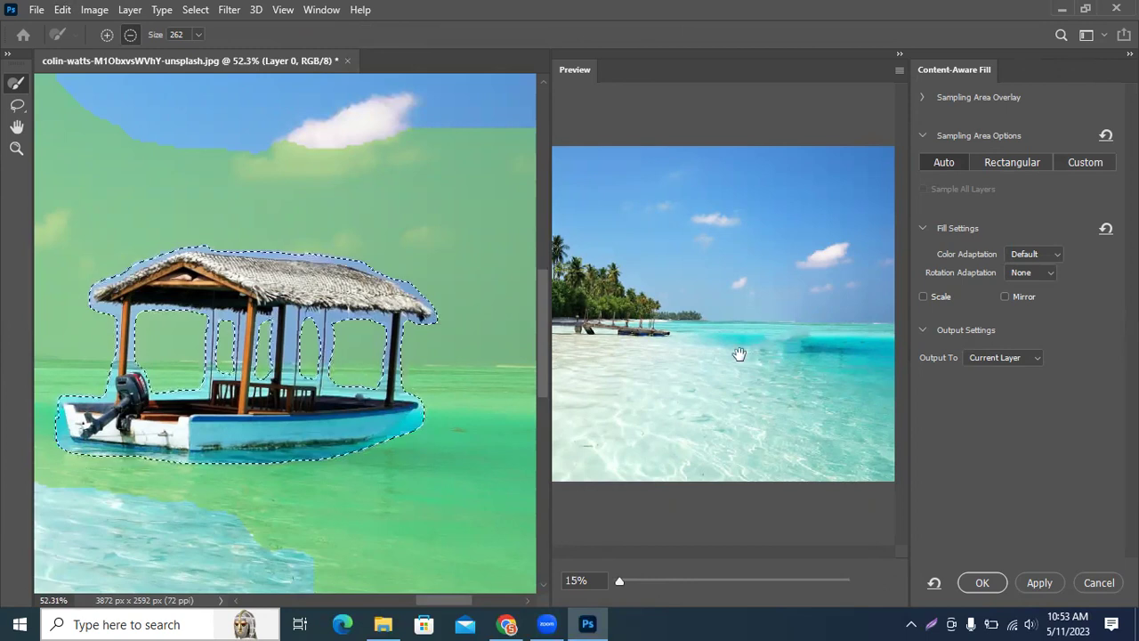
click(1012, 254)
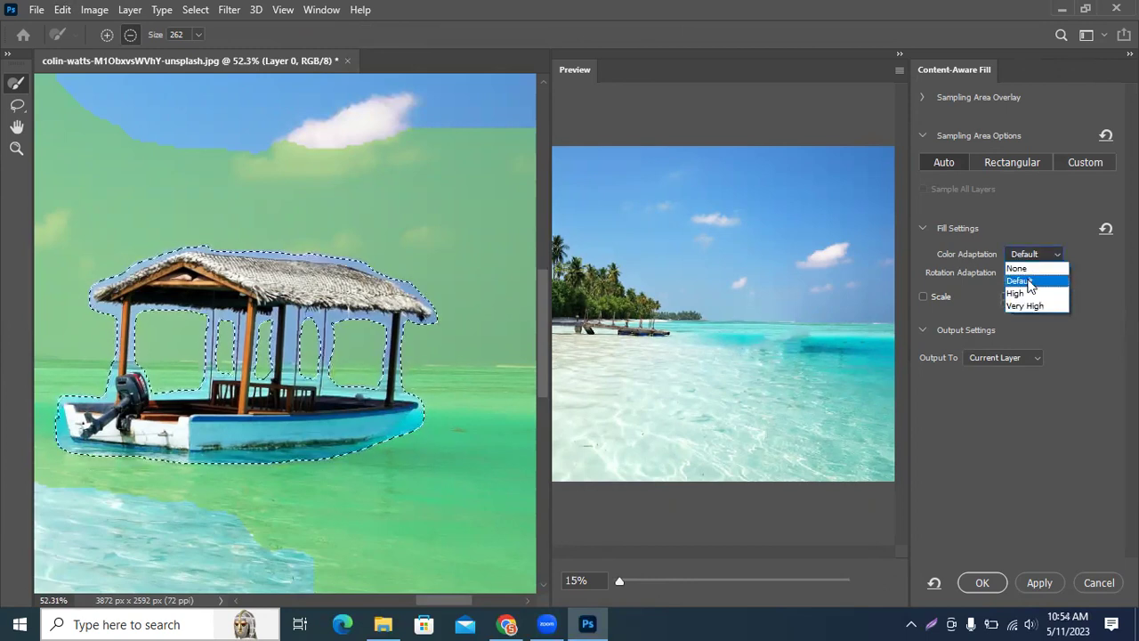
click(1017, 292)
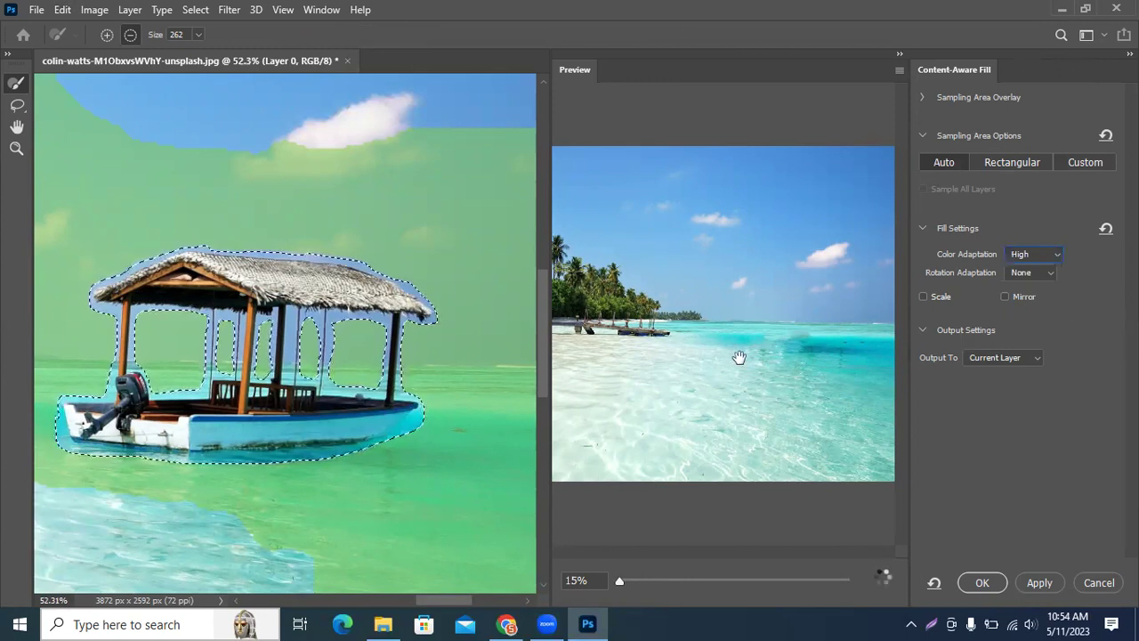
click(1042, 255)
click(1030, 308)
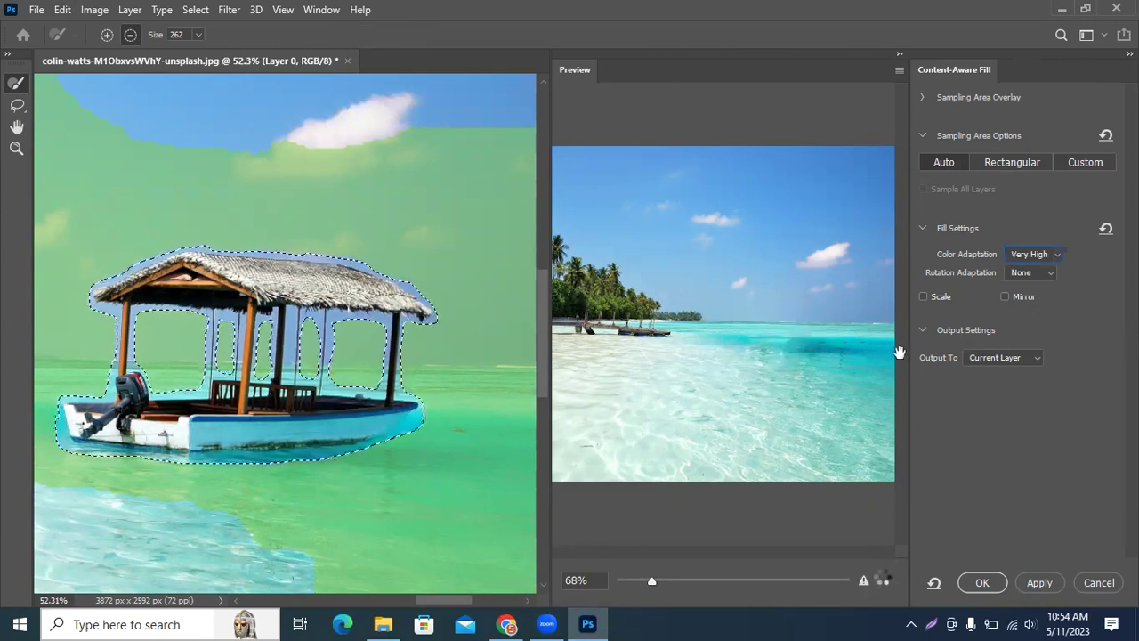
click(1041, 256)
click(1019, 279)
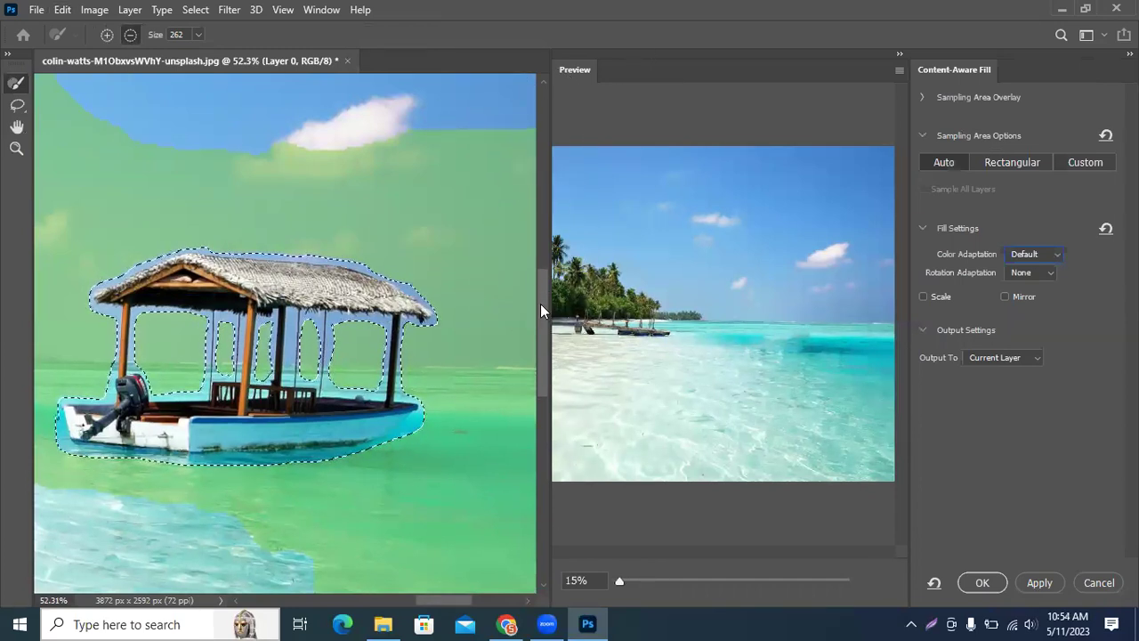
key(ctrl+minus)
key(ctrl+minus)
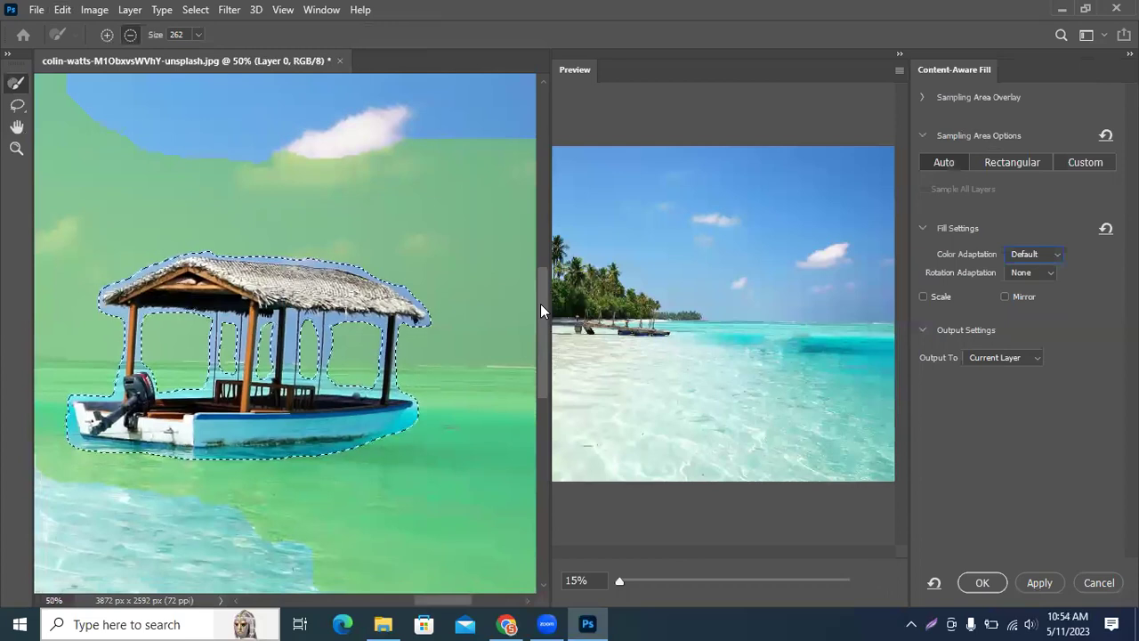
Zoom out to 25% and pan left to show the palm-lined shore and pier
key(ctrl+minus)
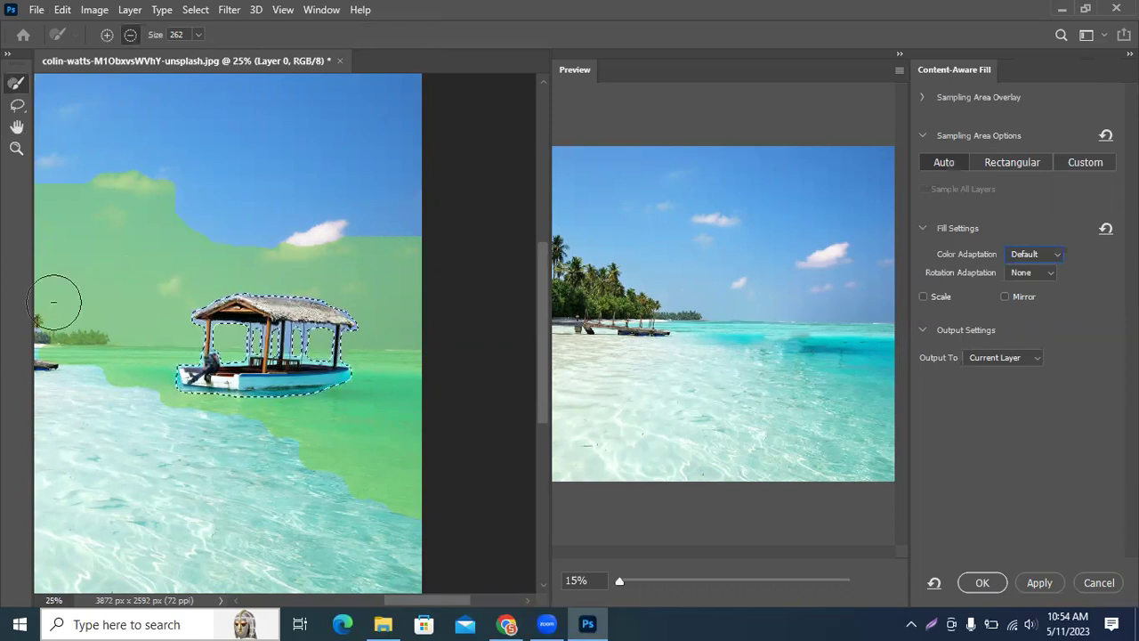
mouse_move(425, 601)
mouse_down()
mouse_move(359, 591)
mouse_move(392, 592)
mouse_up()
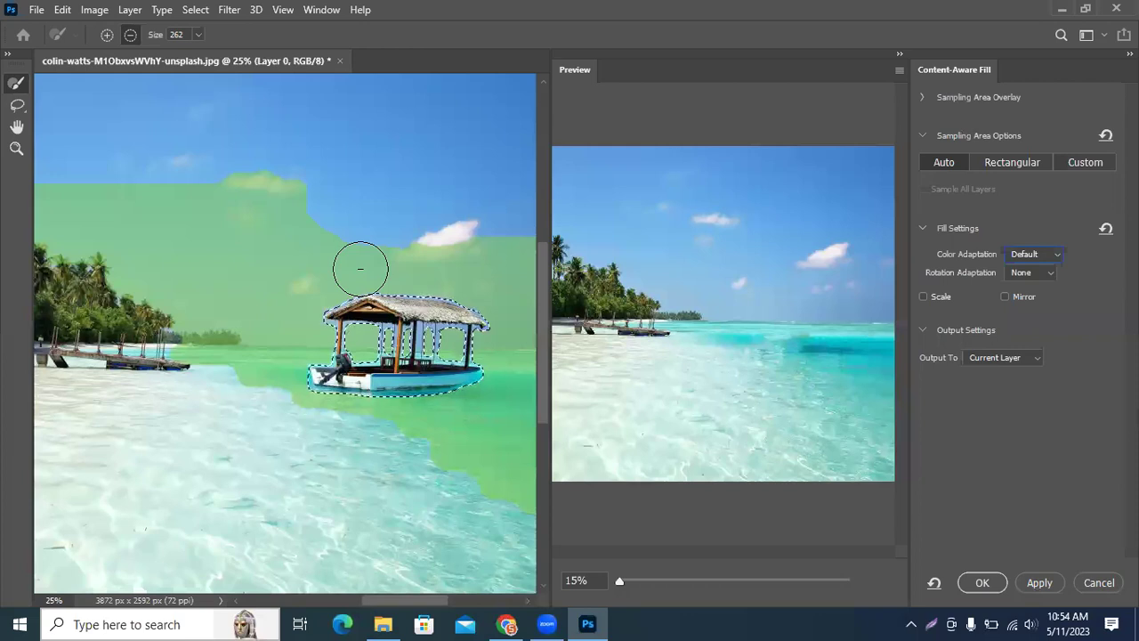
drag(419, 602, 409, 607)
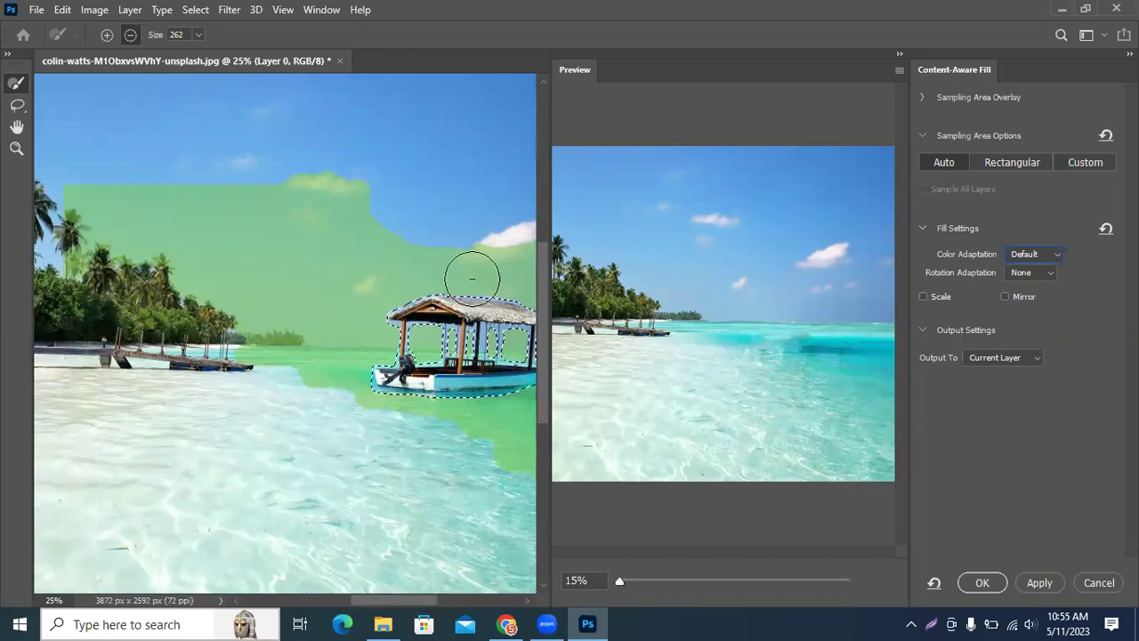
Shrink the sampling brush to 151 and erase the palm trees and some water from sampling
click(198, 33)
drag(193, 51, 175, 51)
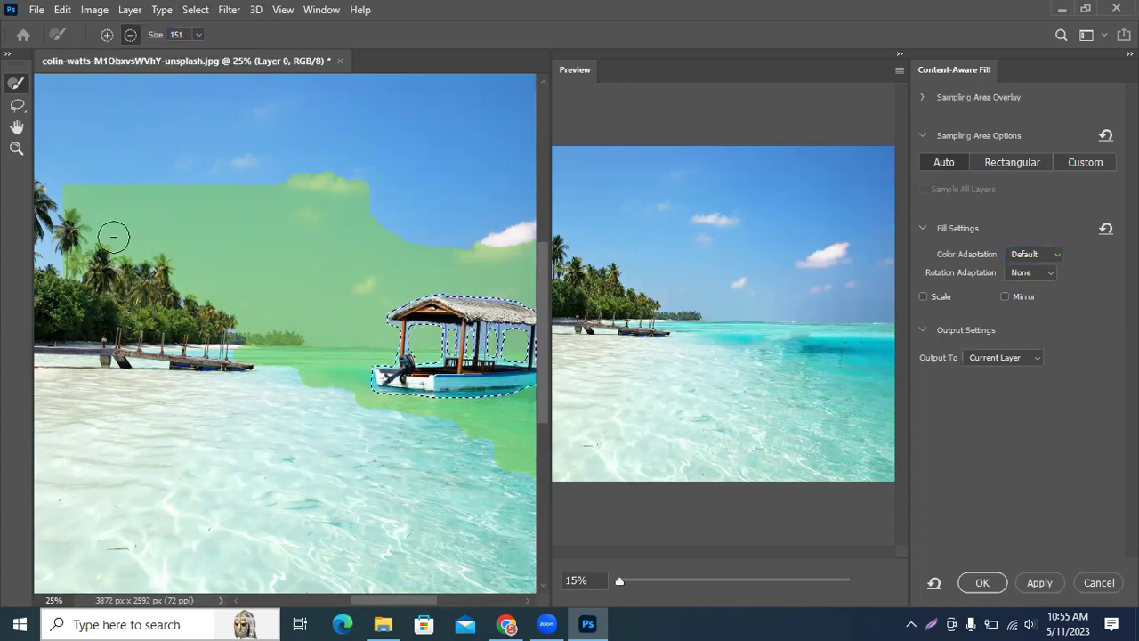
mouse_move(65, 216)
mouse_down()
mouse_move(68, 263)
mouse_move(87, 248)
mouse_move(72, 226)
mouse_move(99, 257)
mouse_move(129, 267)
mouse_move(160, 257)
mouse_move(170, 280)
mouse_move(236, 329)
mouse_move(290, 338)
mouse_move(148, 300)
mouse_move(80, 226)
mouse_move(78, 180)
mouse_move(116, 271)
mouse_up()
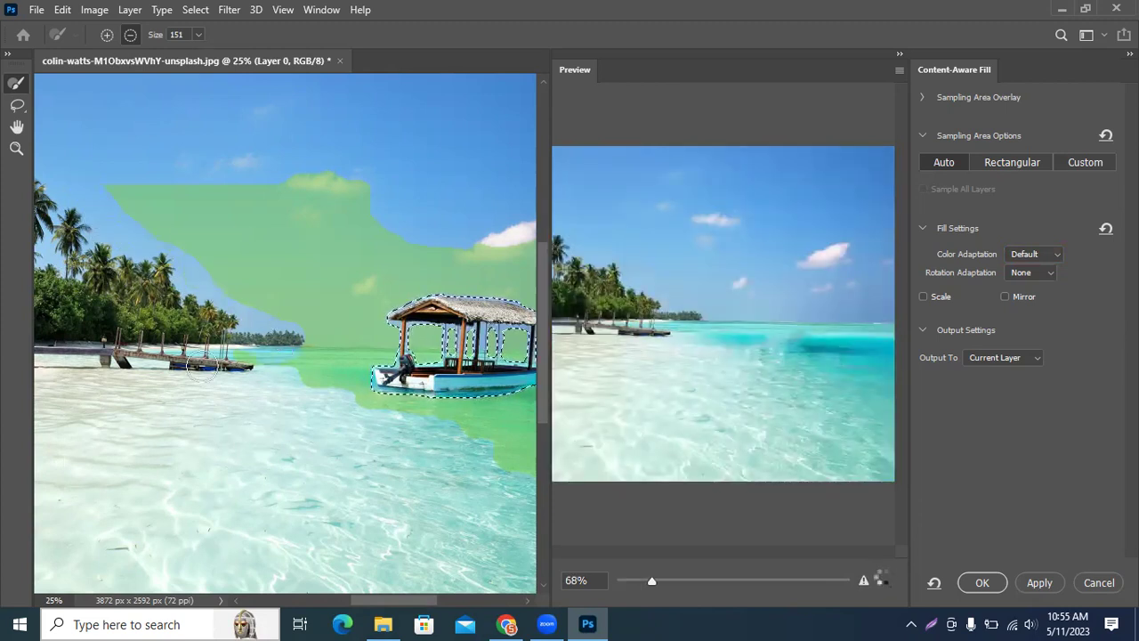
drag(276, 375, 336, 425)
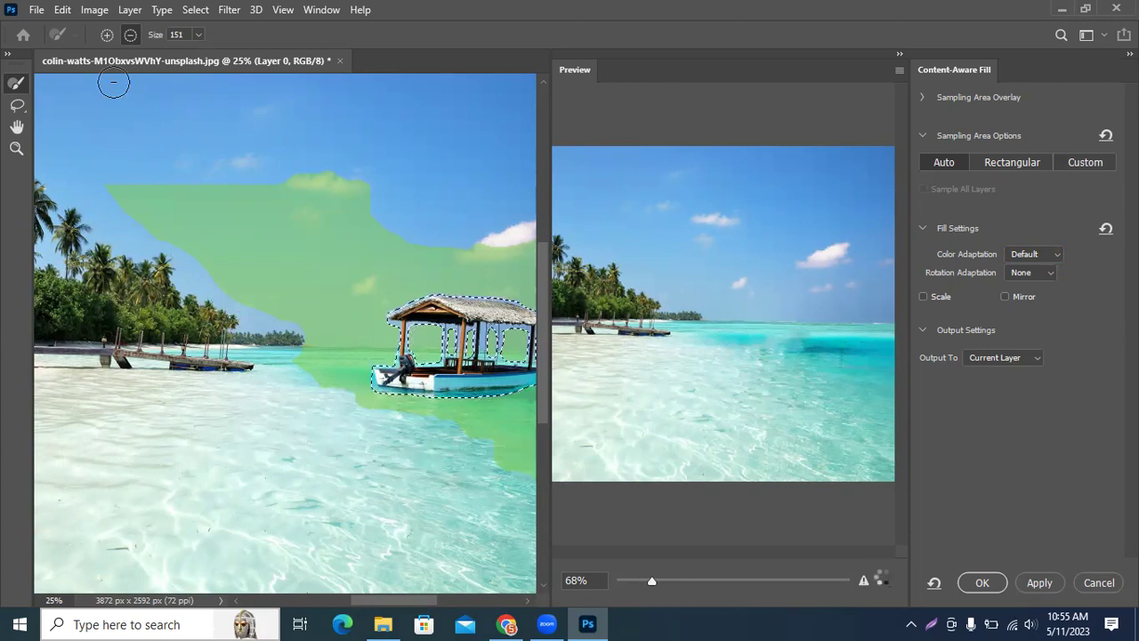
Add the lower-right water, water toward the jetty, and the upper-right sky to the sampling area
click(107, 33)
mouse_move(456, 439)
mouse_down()
mouse_move(529, 493)
mouse_move(494, 459)
mouse_move(393, 427)
mouse_move(519, 500)
mouse_up()
mouse_move(317, 361)
mouse_down()
mouse_move(262, 350)
mouse_move(366, 357)
mouse_move(253, 357)
mouse_up()
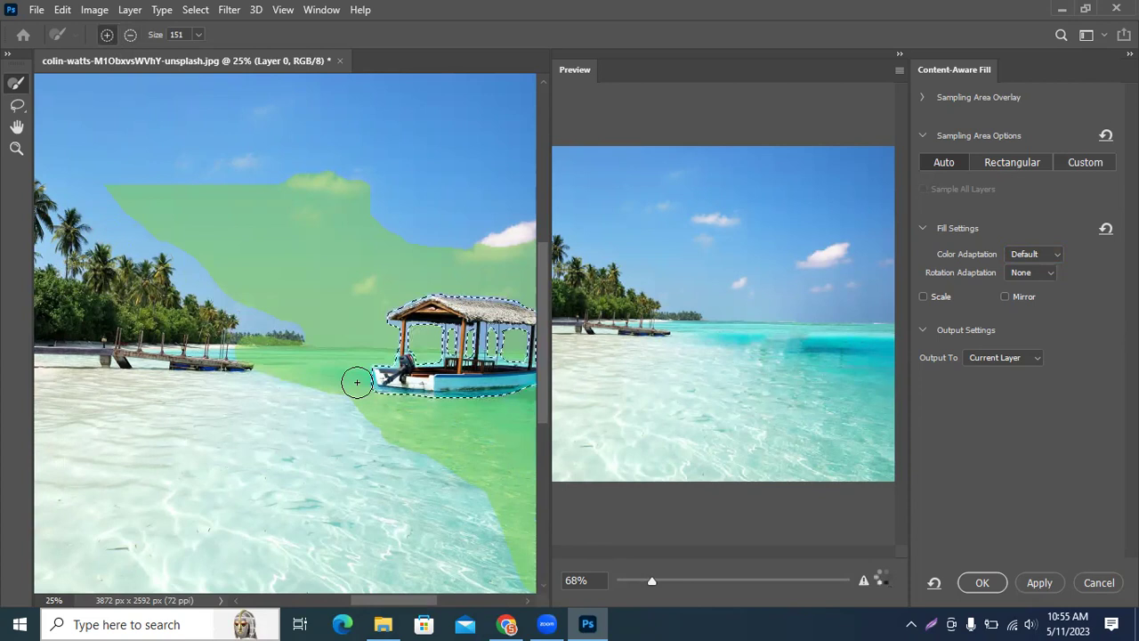
drag(391, 256, 564, 241)
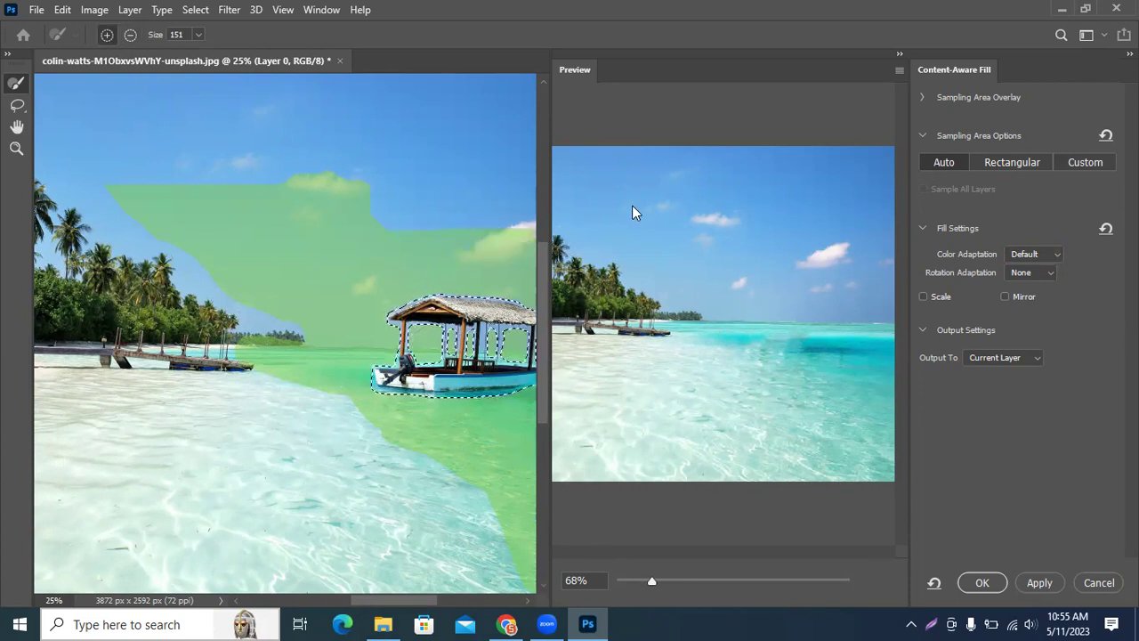
drag(308, 206, 549, 204)
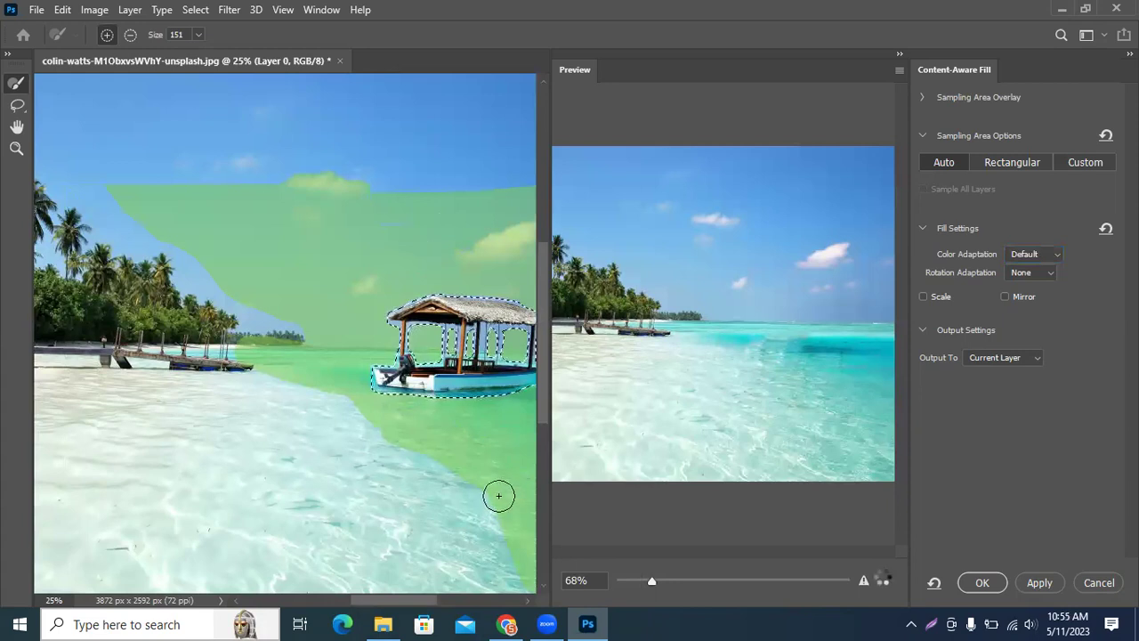
Erase sampling near the trees, pier and water under the boat, keeping a strip below it
click(130, 35)
mouse_move(112, 247)
mouse_down()
mouse_move(265, 330)
mouse_move(229, 354)
mouse_up()
mouse_move(409, 440)
mouse_down()
mouse_move(445, 456)
mouse_move(539, 449)
mouse_move(473, 527)
mouse_move(520, 534)
mouse_move(536, 569)
mouse_up()
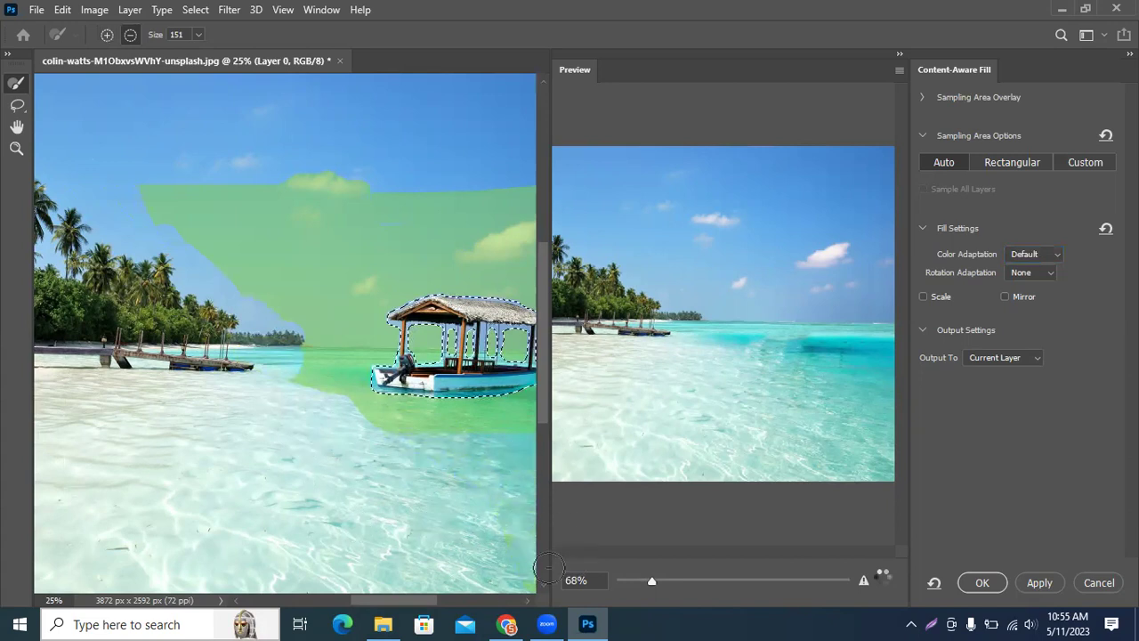
drag(509, 425, 378, 420)
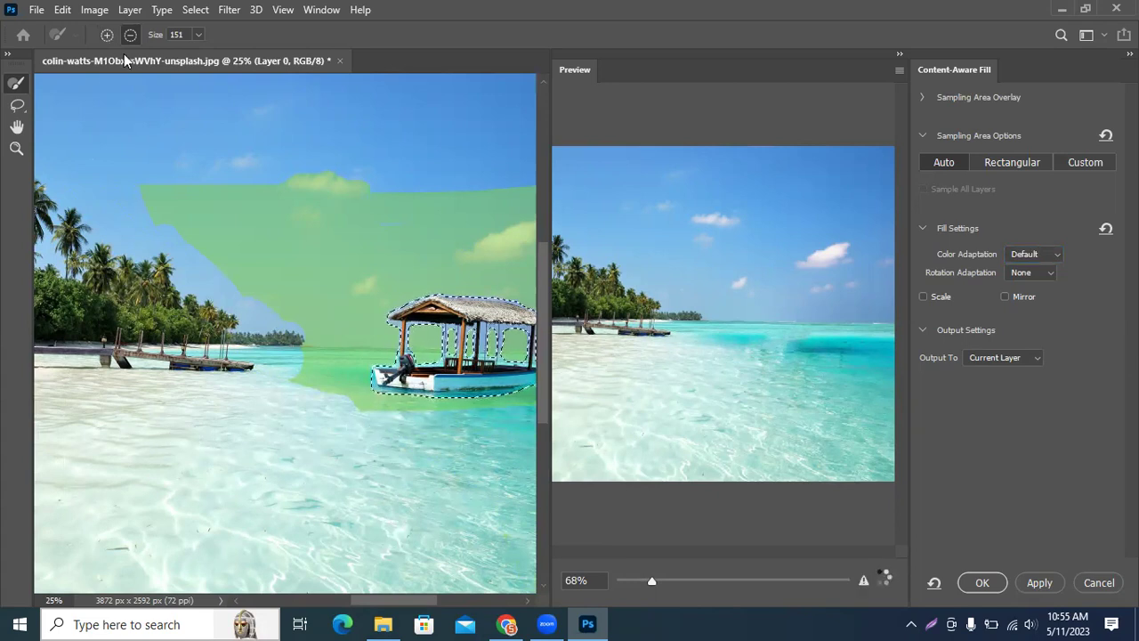
mouse_move(525, 415)
mouse_down()
mouse_move(437, 415)
mouse_move(481, 436)
mouse_up()
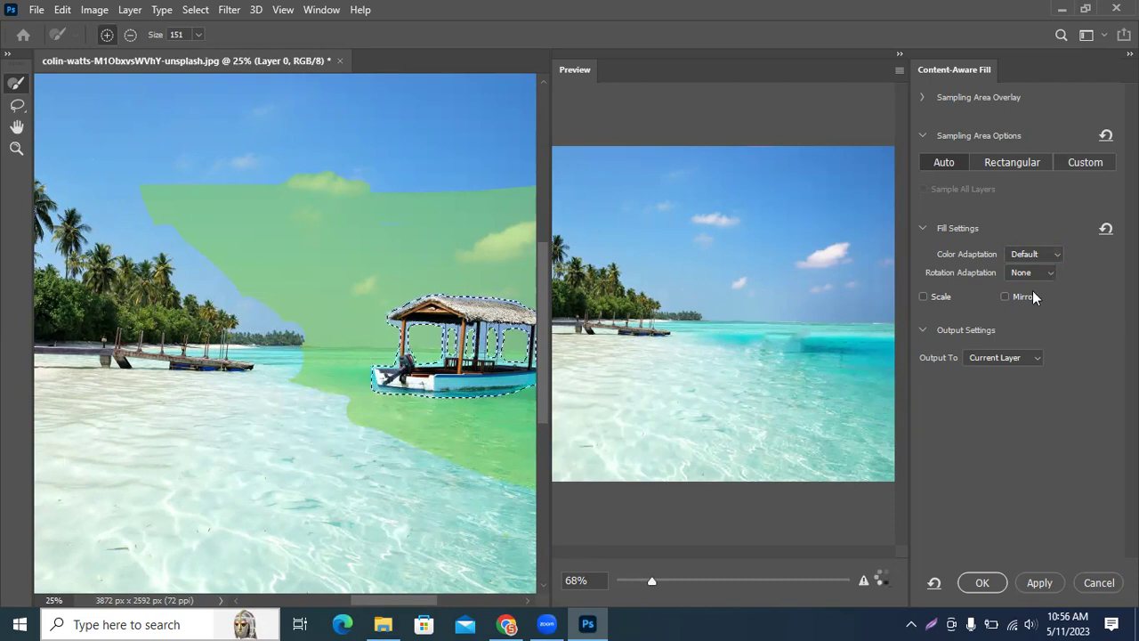
Apply the boat fill with Very High colour adaptation, output to a duplicate layer
key(Down)
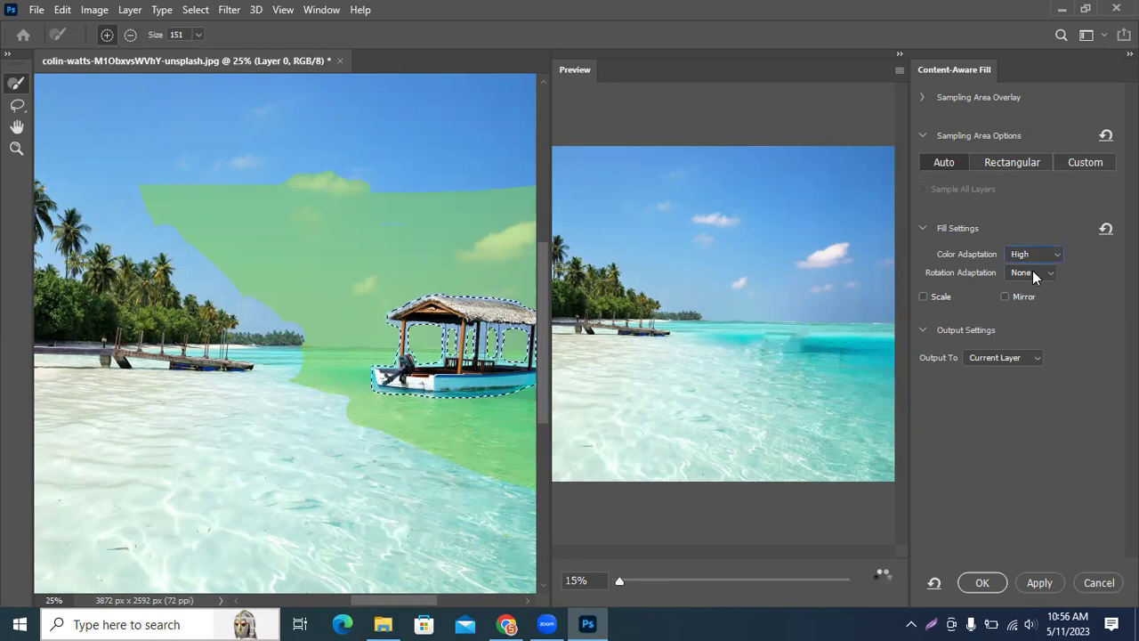
click(1034, 258)
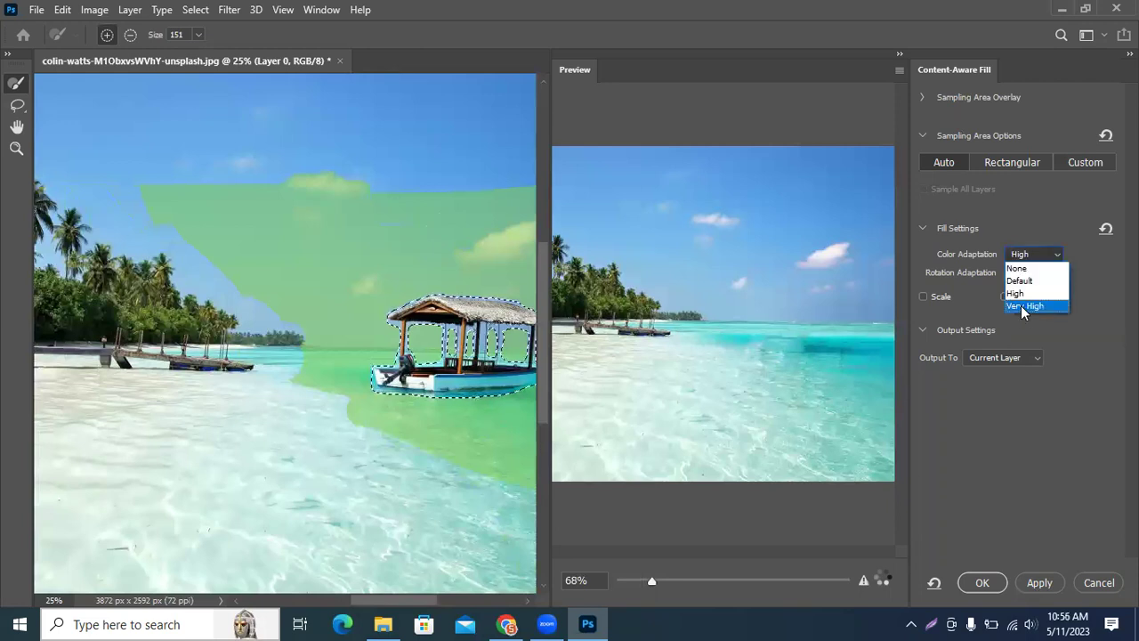
key(Return)
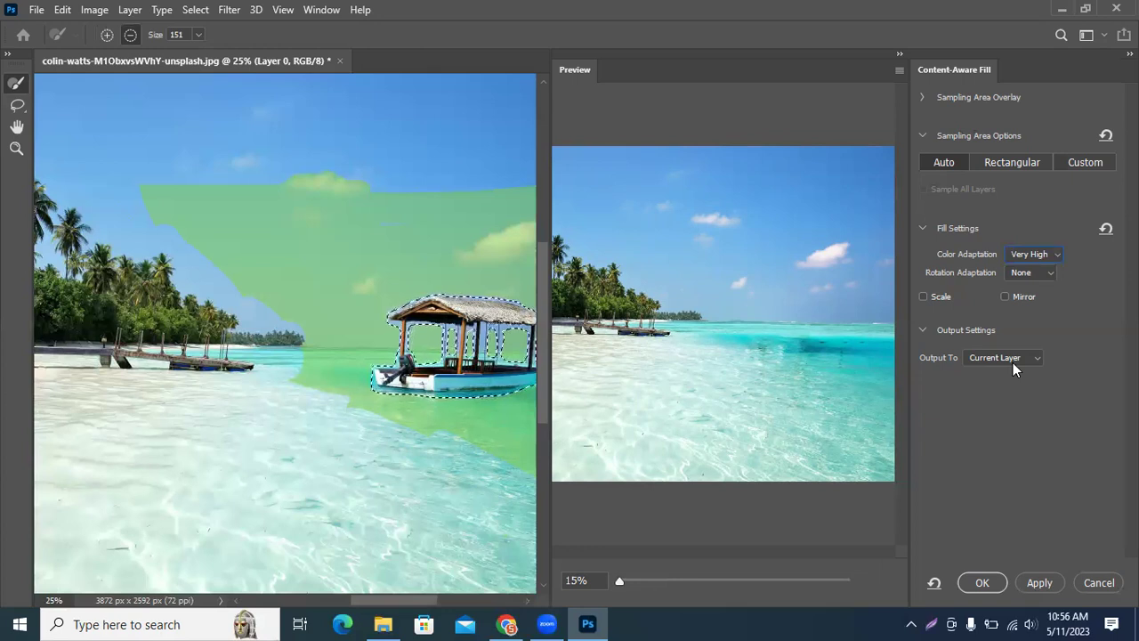
click(1012, 363)
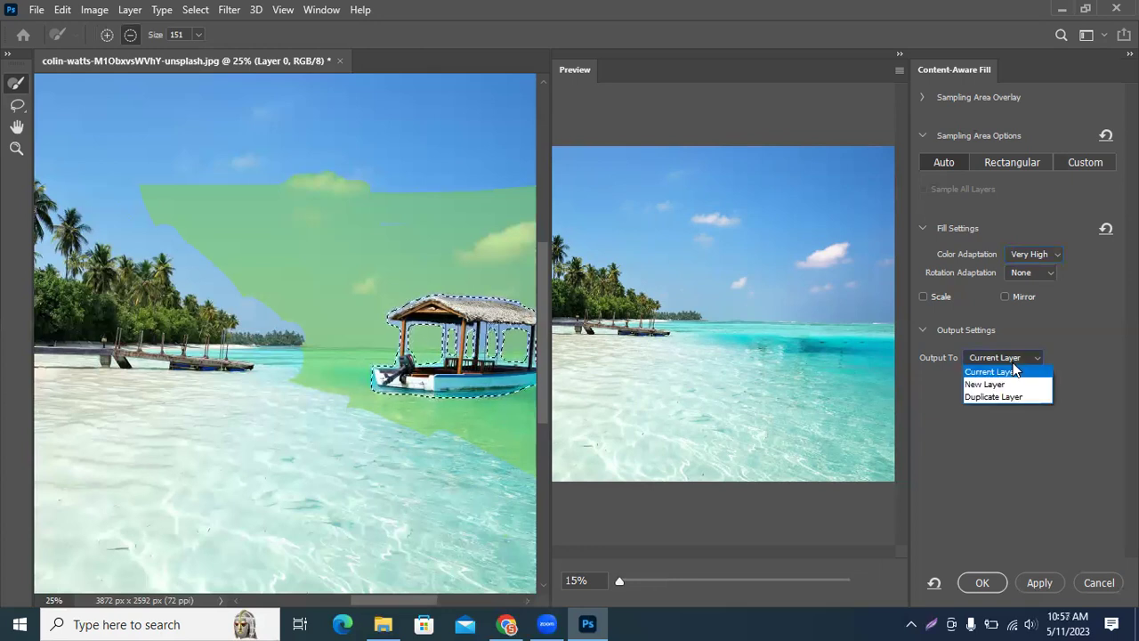
click(1001, 397)
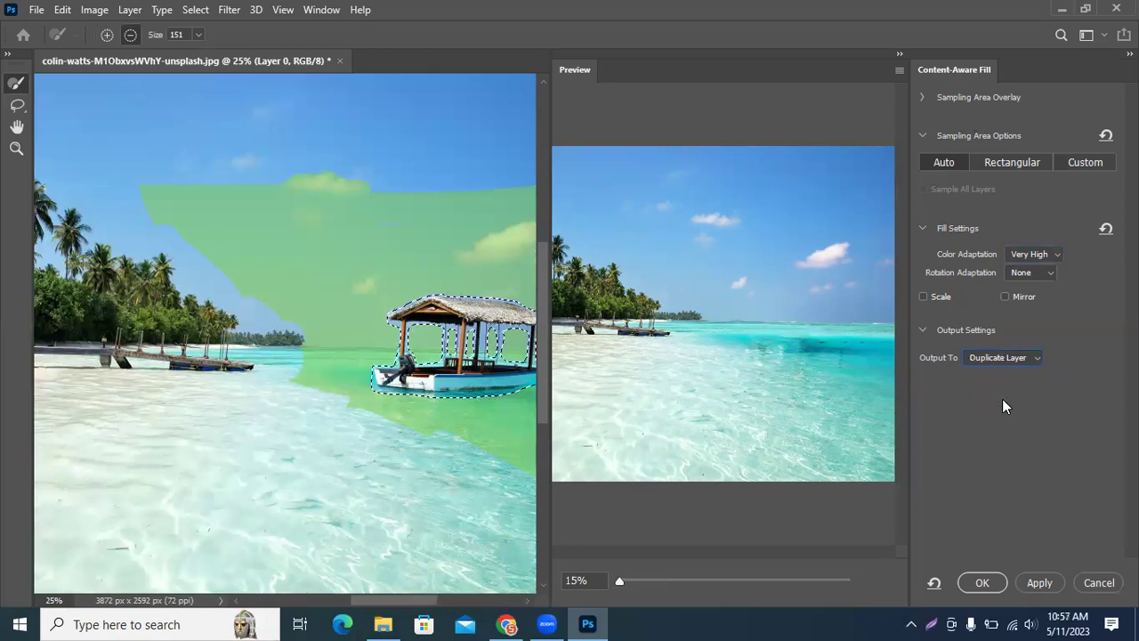
click(983, 582)
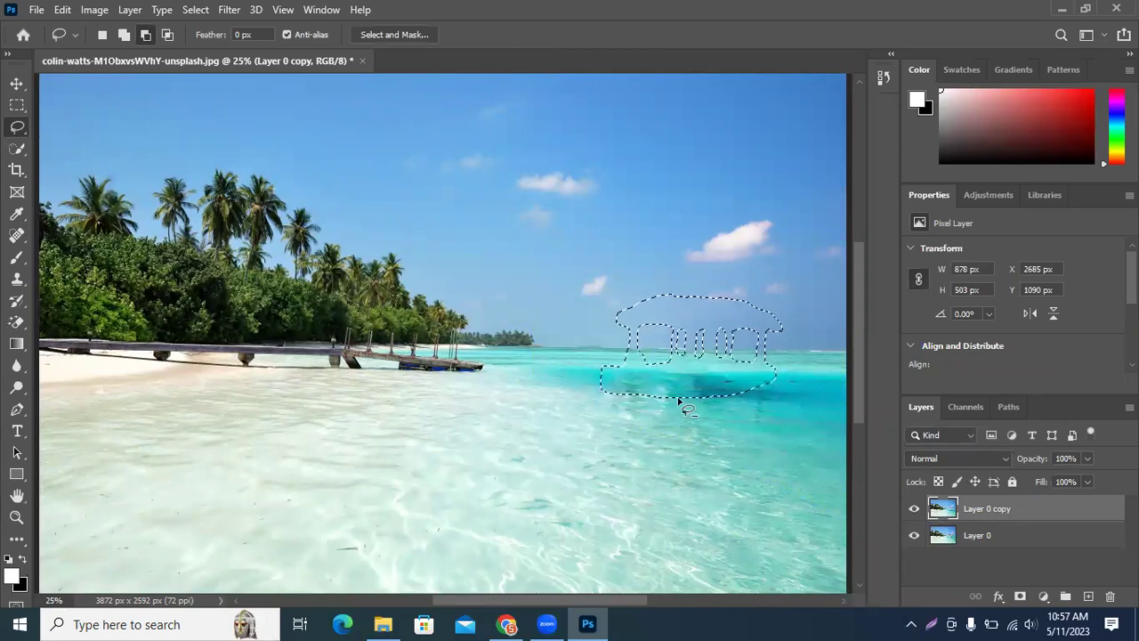
Deselect, zoom in, and lasso the dark smudge left in the water where the boat was
key(ctrl+d)
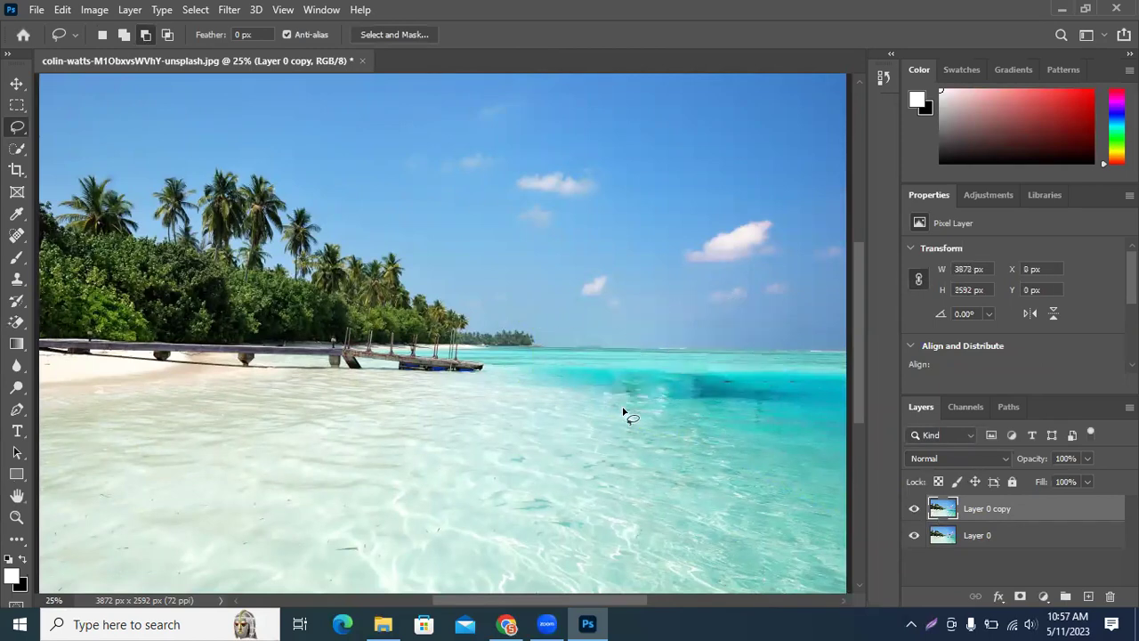
scroll(623, 413, up, 5)
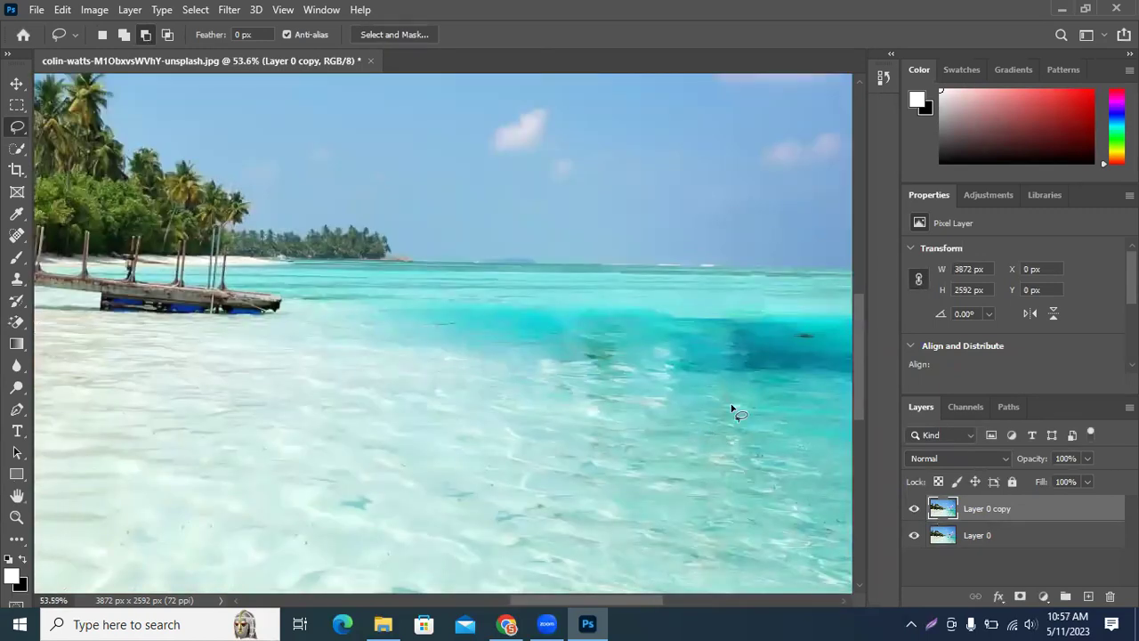
drag(588, 303, 734, 317)
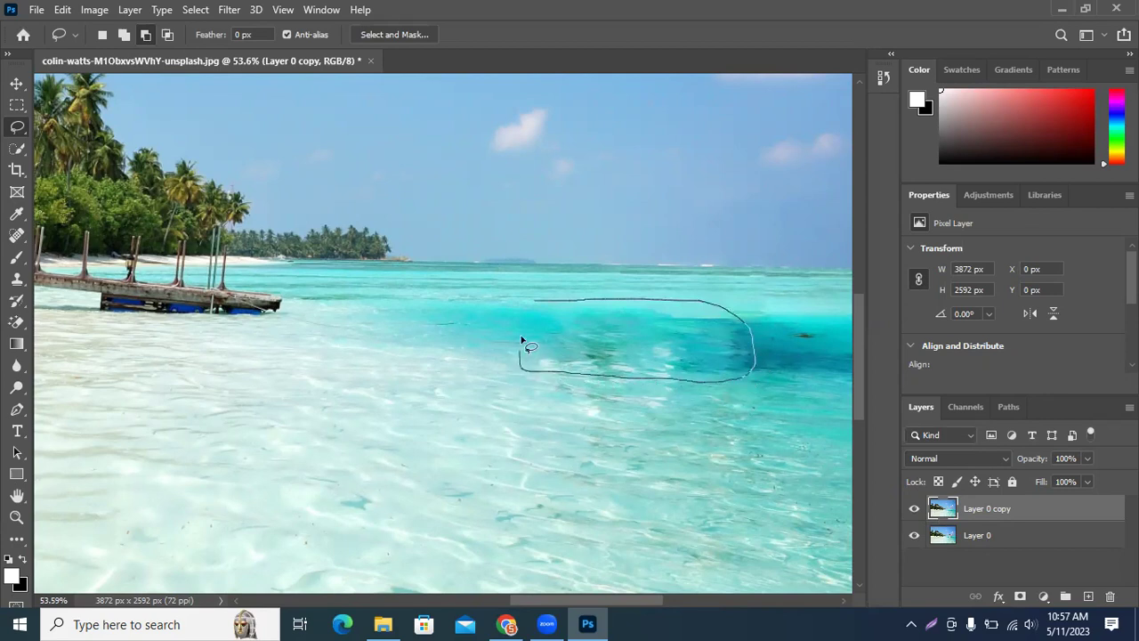
drag(554, 300, 545, 298)
scroll(389, 466, down, 5)
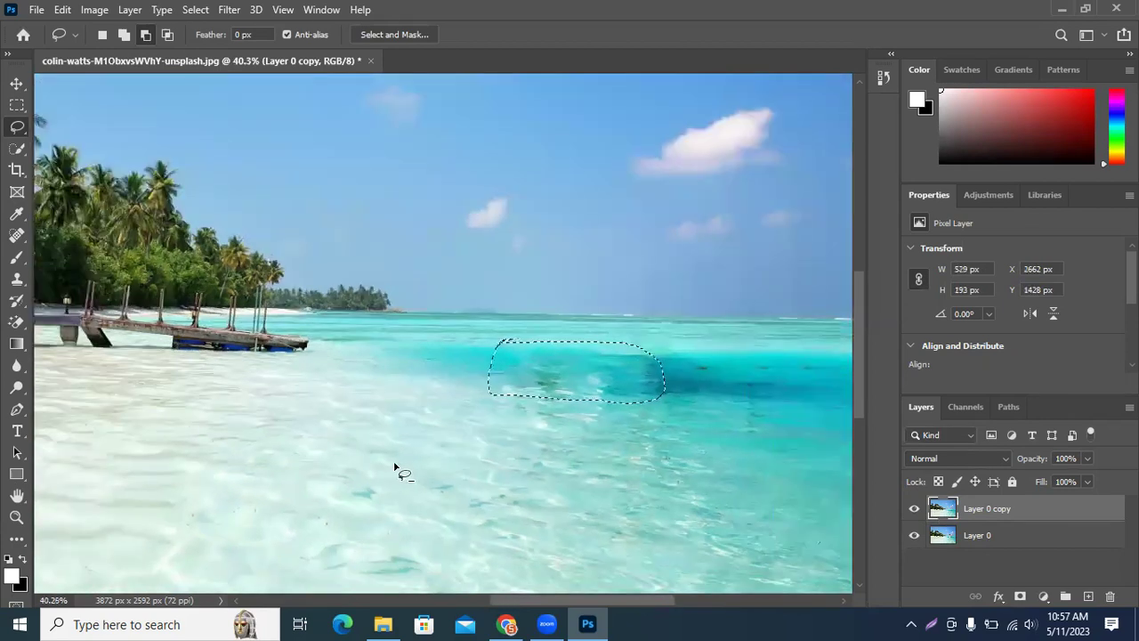
click(62, 9)
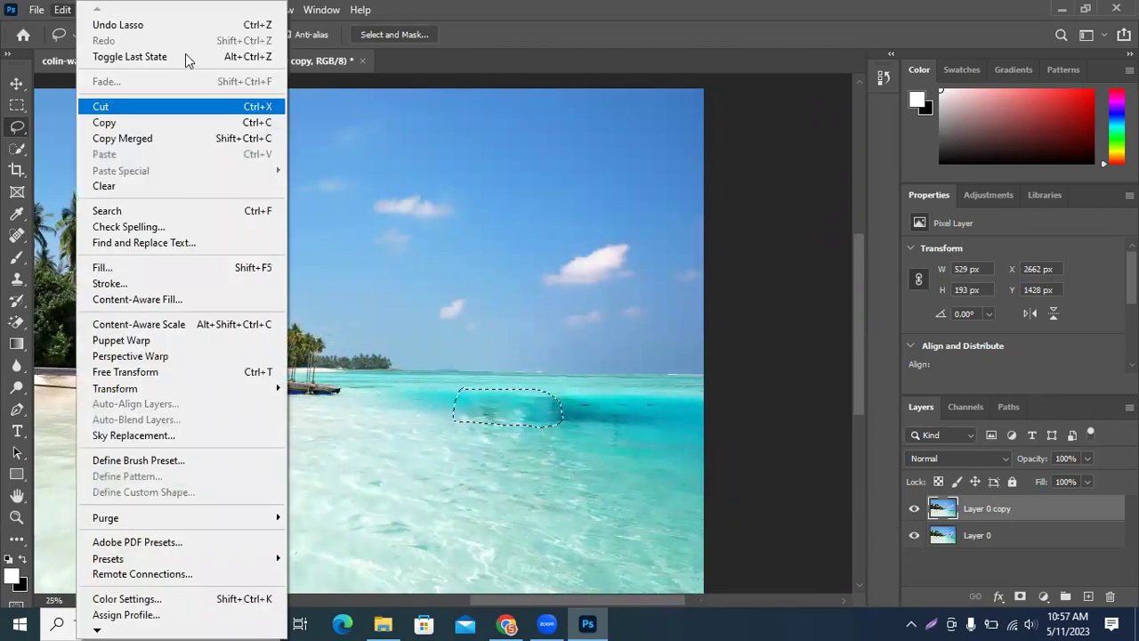
Start a Content-Aware Fill for the smudge, zoom the preview out, and erase sampling on both sides
click(133, 299)
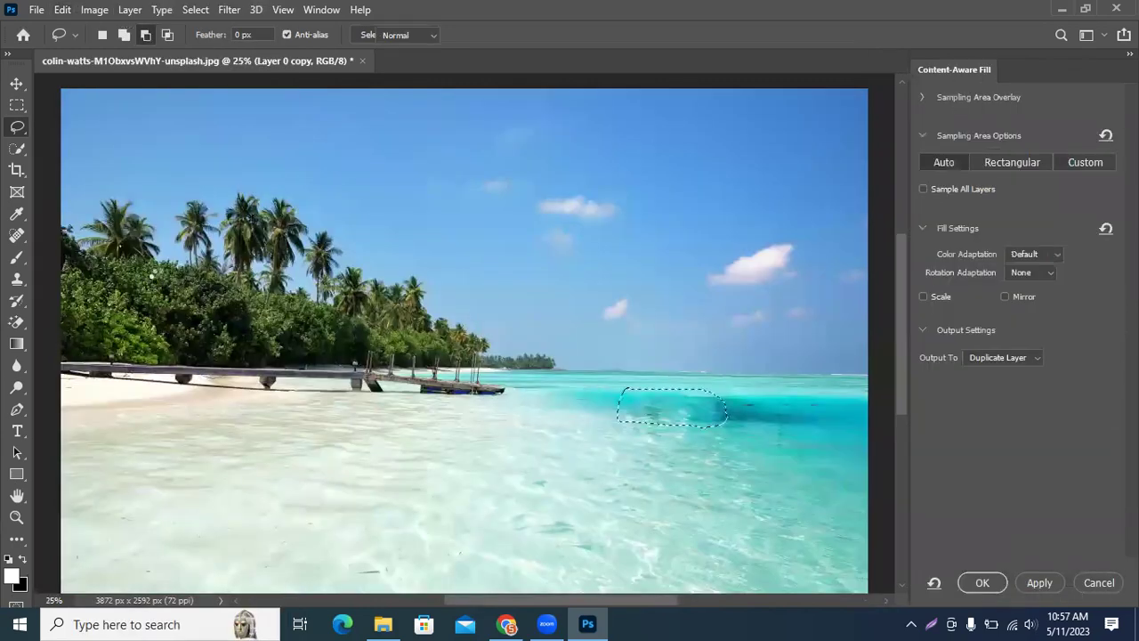
drag(362, 599, 427, 603)
scroll(605, 492, up, 3)
drag(605, 492, 801, 336)
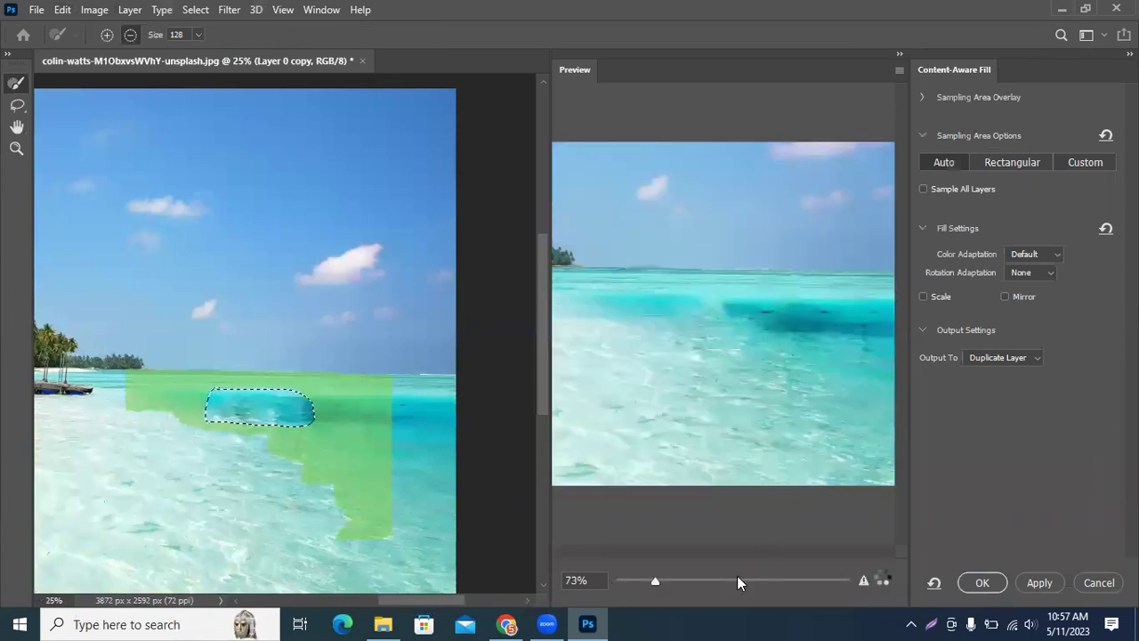
drag(655, 581, 629, 581)
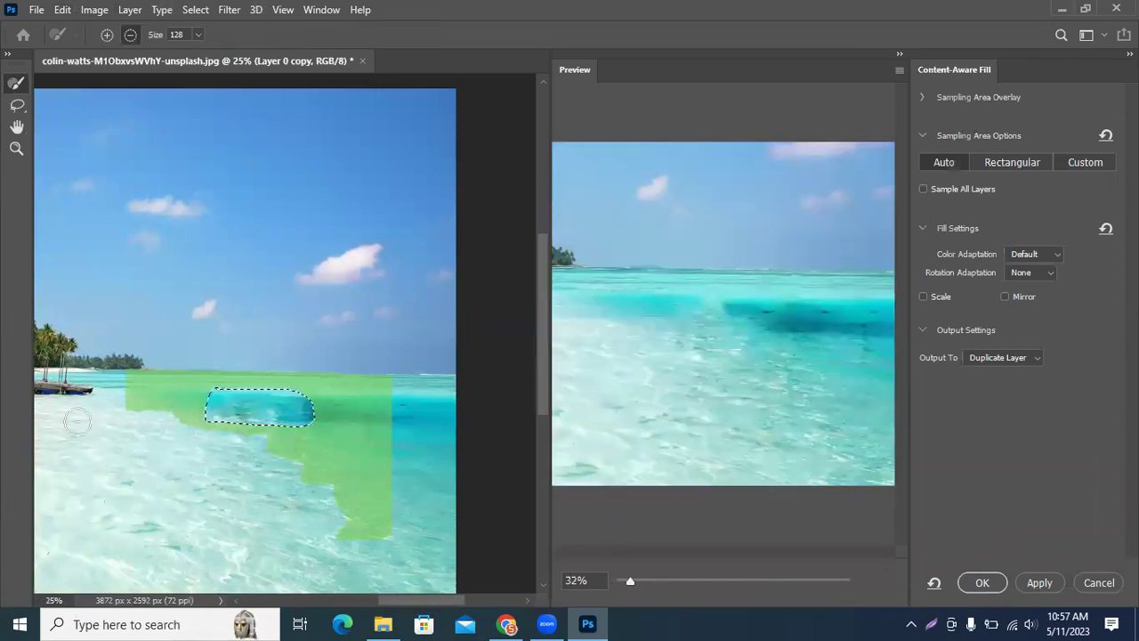
mouse_move(132, 408)
mouse_down()
mouse_move(157, 332)
mouse_move(142, 314)
mouse_move(220, 396)
mouse_move(171, 323)
mouse_move(183, 404)
mouse_move(219, 415)
mouse_move(233, 330)
mouse_move(260, 333)
mouse_up()
mouse_move(116, 396)
mouse_down()
mouse_move(264, 389)
mouse_move(244, 440)
mouse_move(165, 448)
mouse_move(234, 476)
mouse_move(213, 481)
mouse_move(268, 467)
mouse_move(316, 516)
mouse_move(354, 514)
mouse_move(321, 539)
mouse_move(339, 552)
mouse_move(331, 491)
mouse_move(359, 506)
mouse_move(343, 501)
mouse_move(396, 502)
mouse_move(341, 460)
mouse_up()
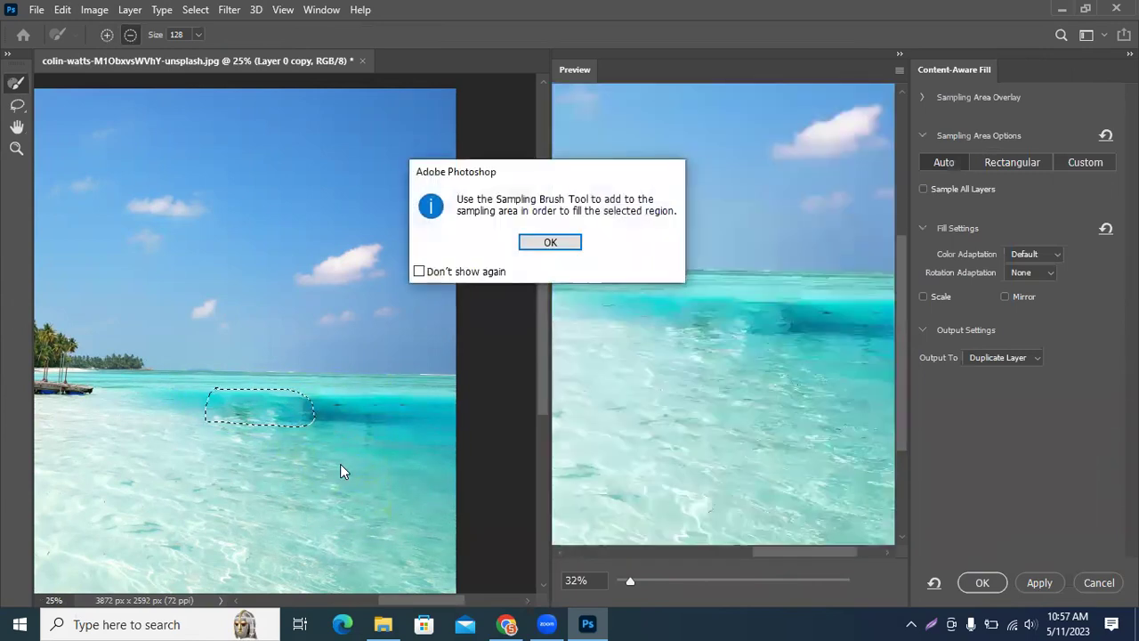
Dismiss the sampling warning and paint sampling water to the right and left of the selection
click(551, 243)
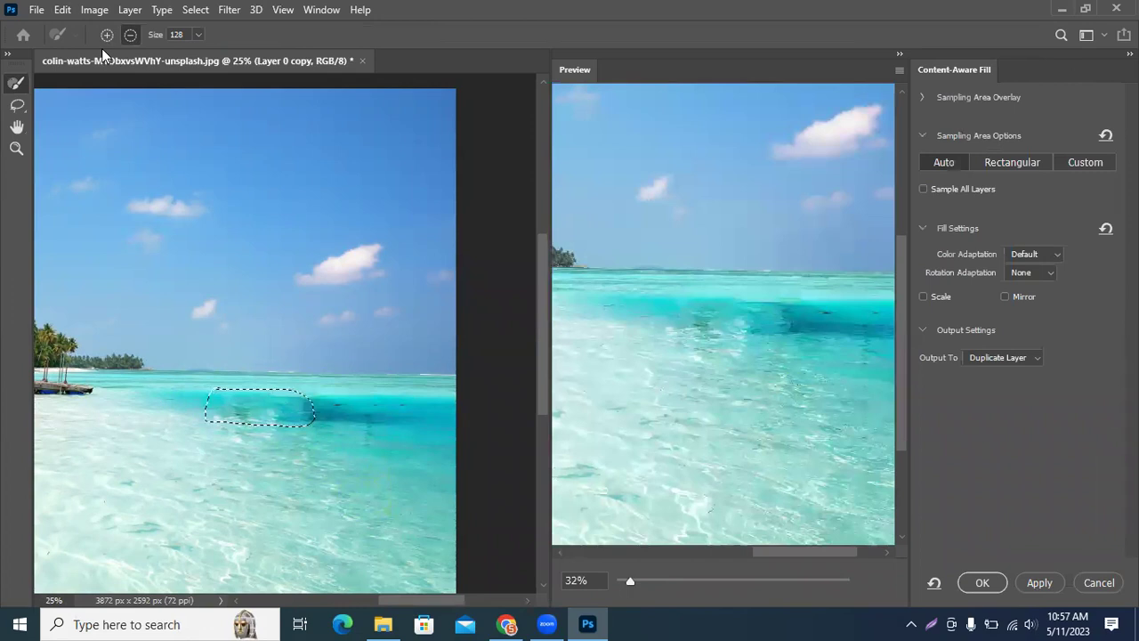
mouse_move(318, 399)
mouse_down()
mouse_move(470, 406)
mouse_move(313, 415)
mouse_move(493, 437)
mouse_move(312, 426)
mouse_move(404, 434)
mouse_move(497, 459)
mouse_move(319, 431)
mouse_move(508, 471)
mouse_up()
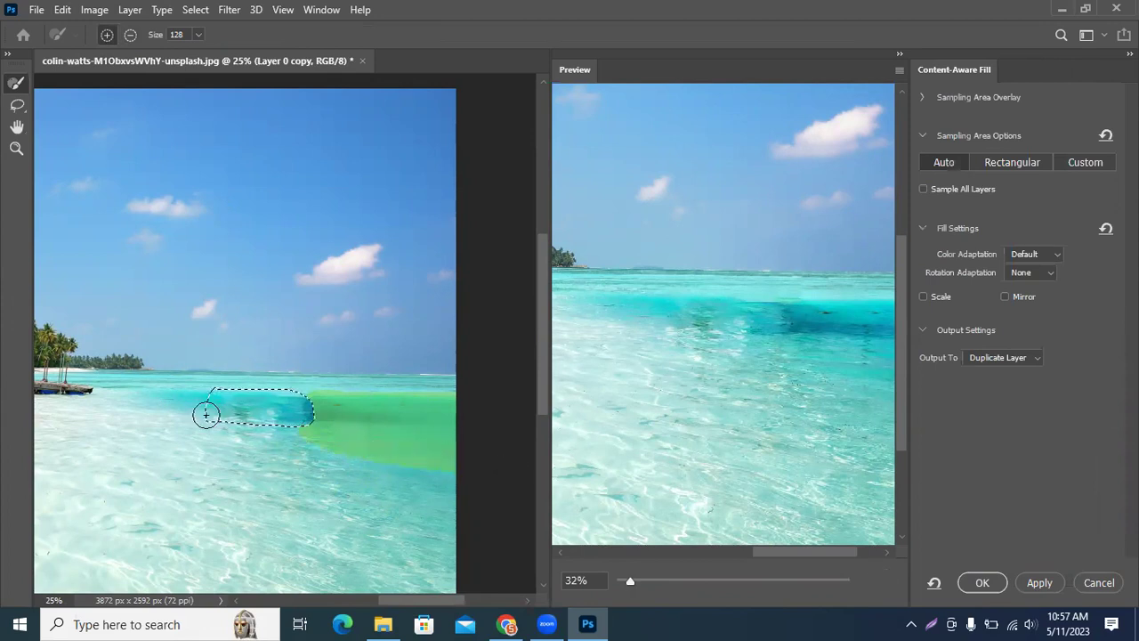
drag(167, 397, 207, 400)
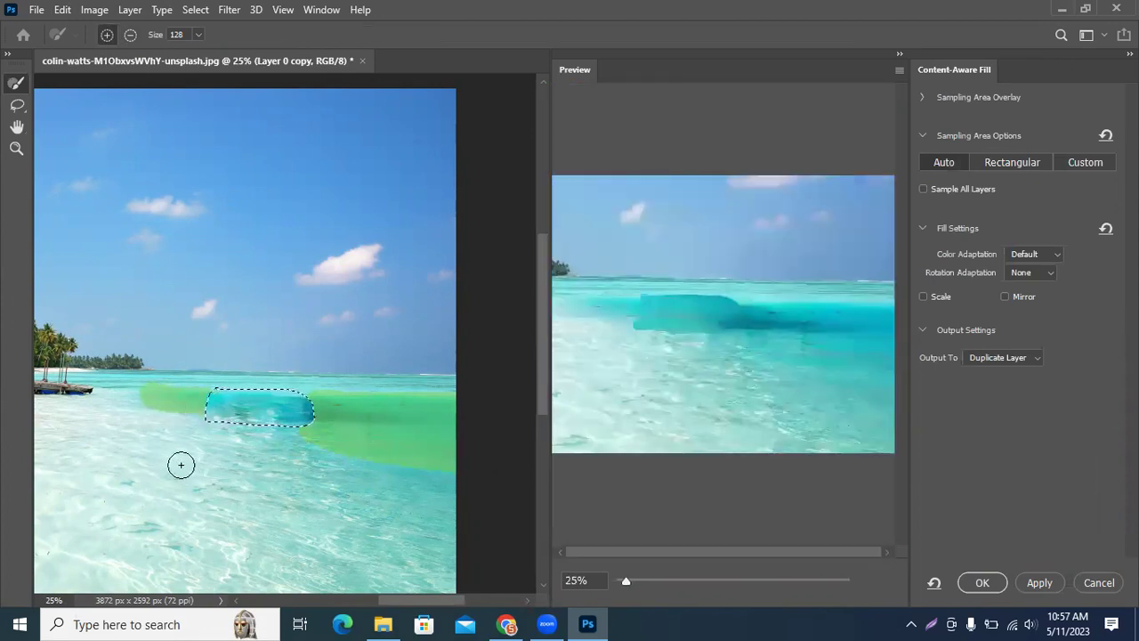
Try High, Very High and None colour adaptation, settle on Default, and add sampling water above
click(1032, 263)
click(1035, 289)
click(1034, 260)
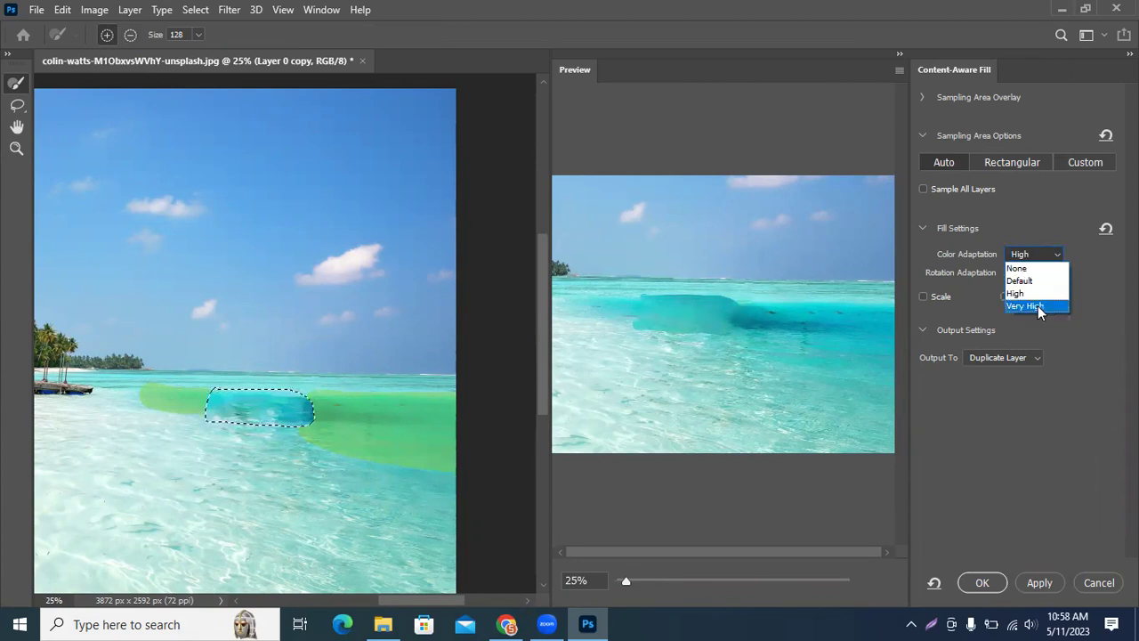
click(1032, 305)
click(1033, 257)
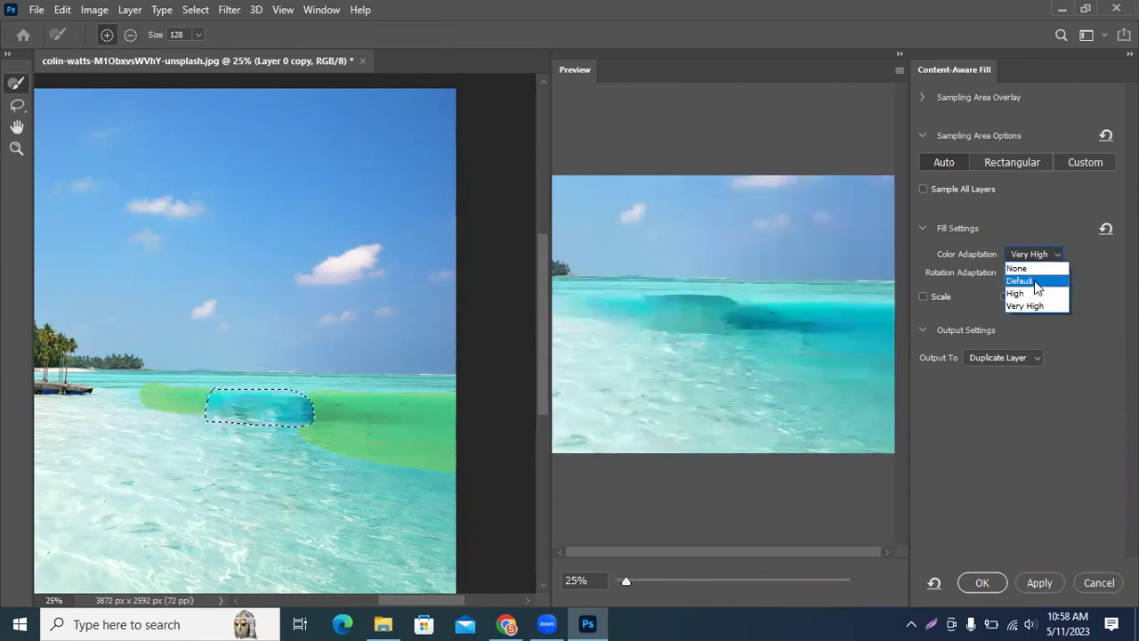
click(1035, 265)
click(1036, 258)
click(1028, 278)
mouse_move(163, 389)
mouse_down()
mouse_move(333, 395)
mouse_move(294, 415)
mouse_move(161, 404)
mouse_move(319, 430)
mouse_move(204, 415)
mouse_up()
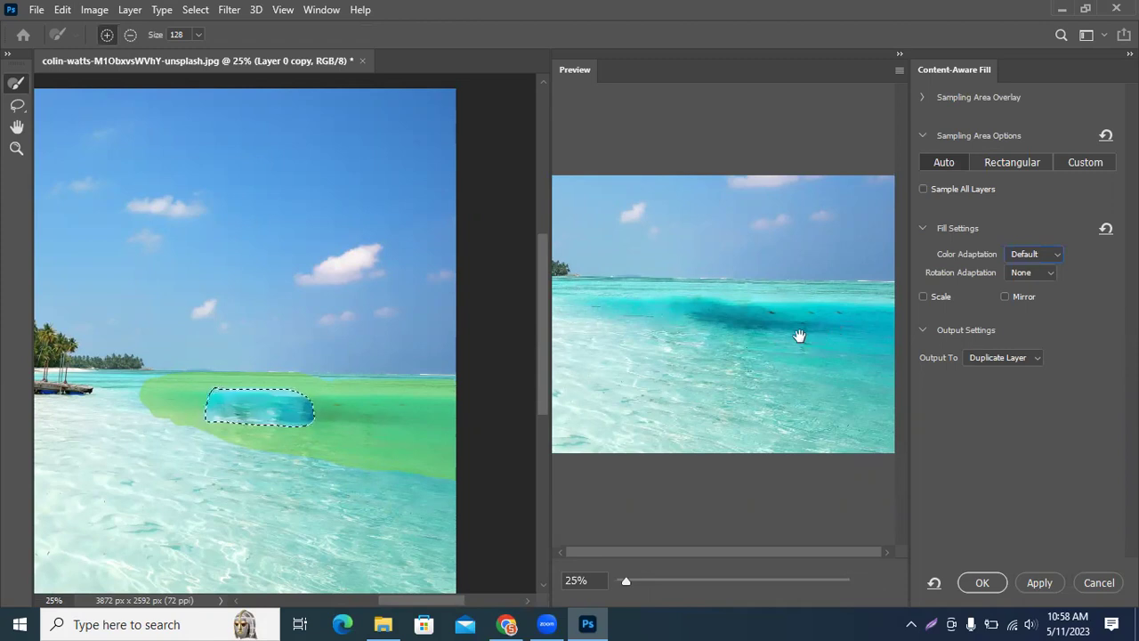
click(979, 359)
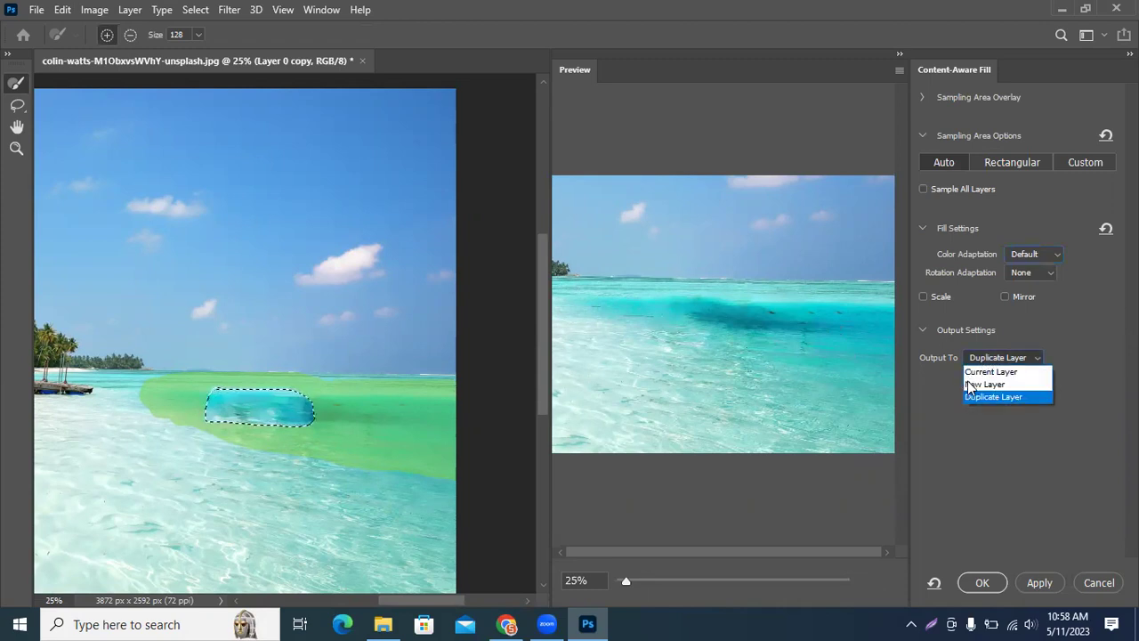
click(979, 372)
click(981, 582)
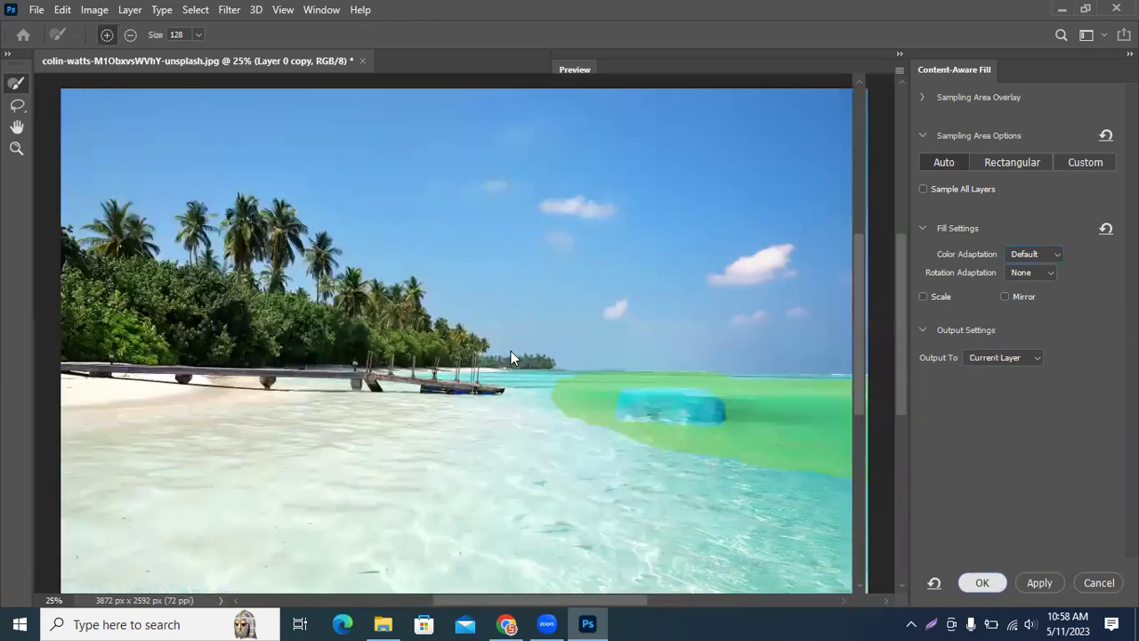
key(ctrl+d)
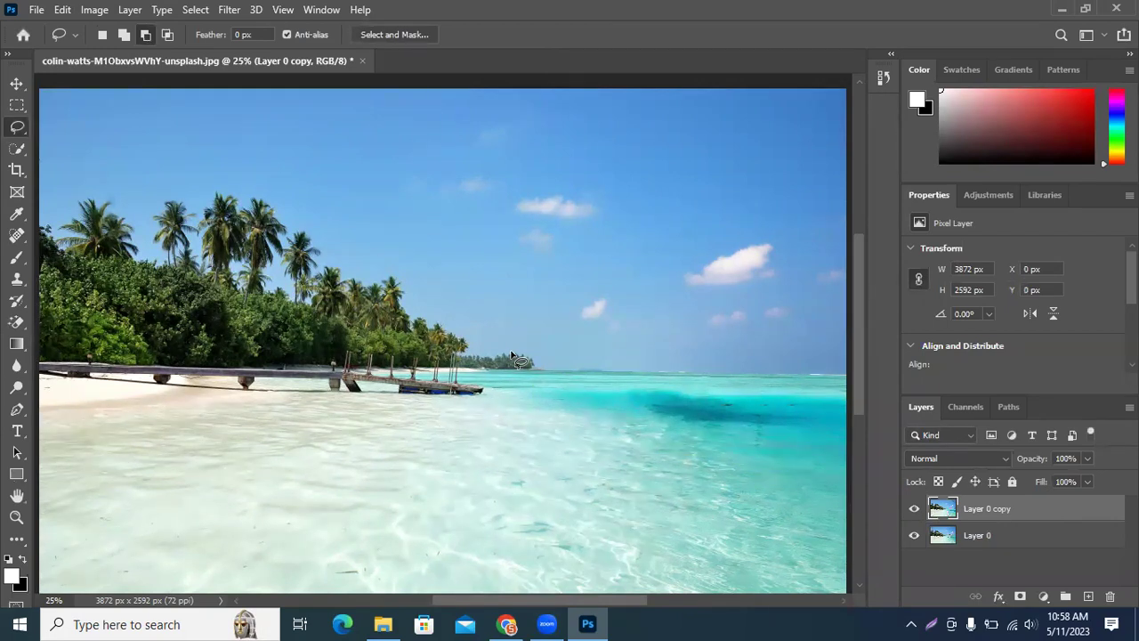
scroll(488, 342, down, 3)
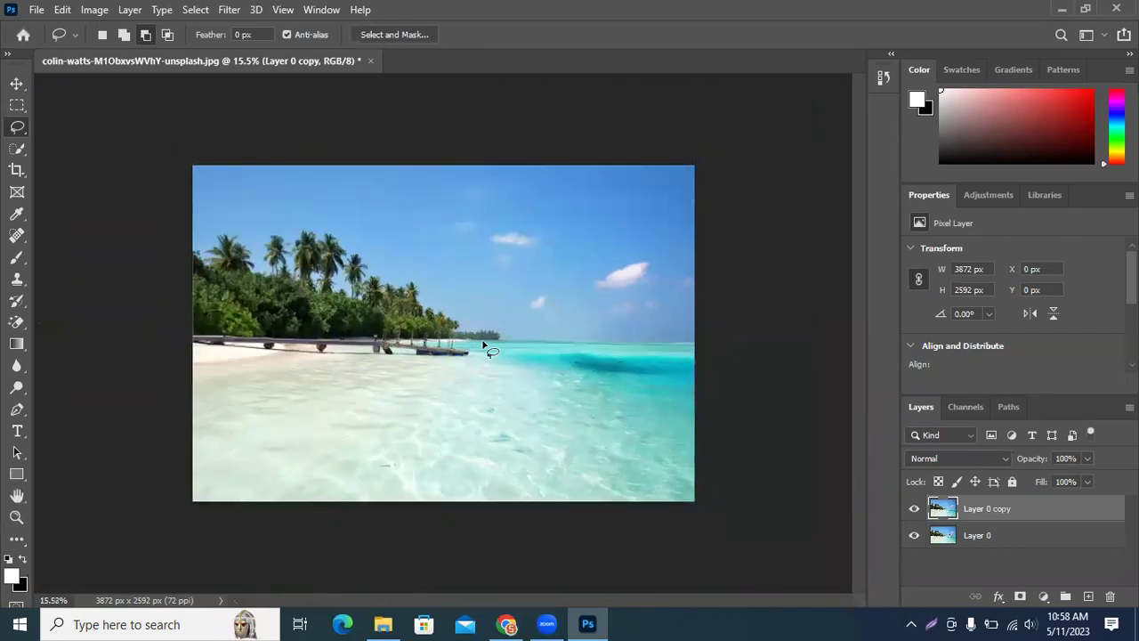
scroll(488, 343, up, 1)
click(16, 104)
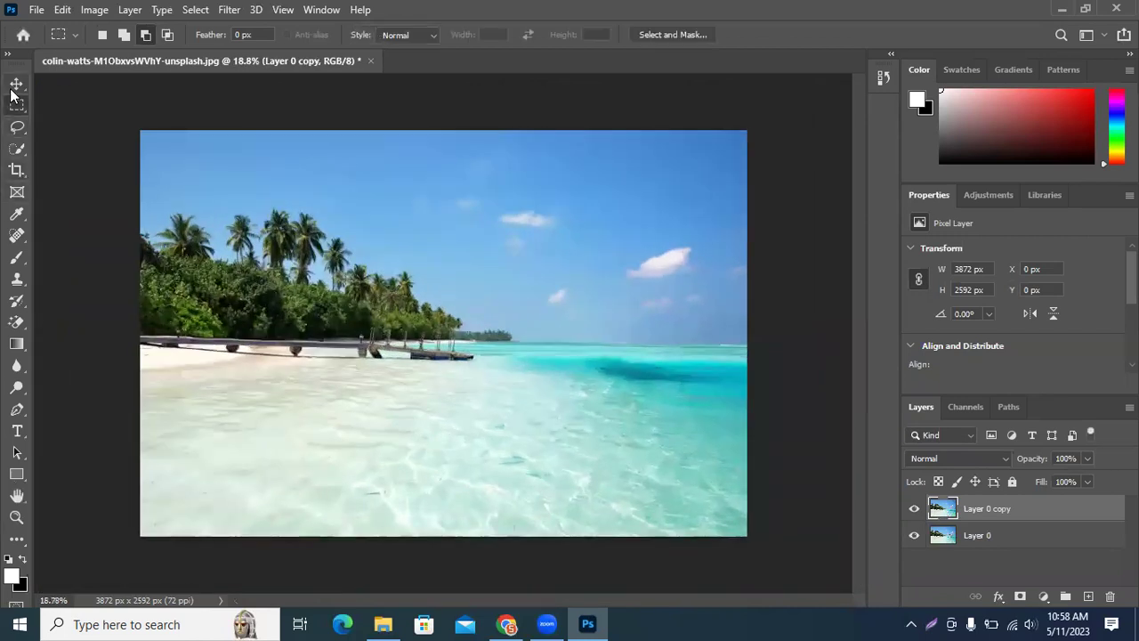
Deselect the copied layer and set the Crop tool preset to W x H x Resolution
click(16, 83)
click(840, 518)
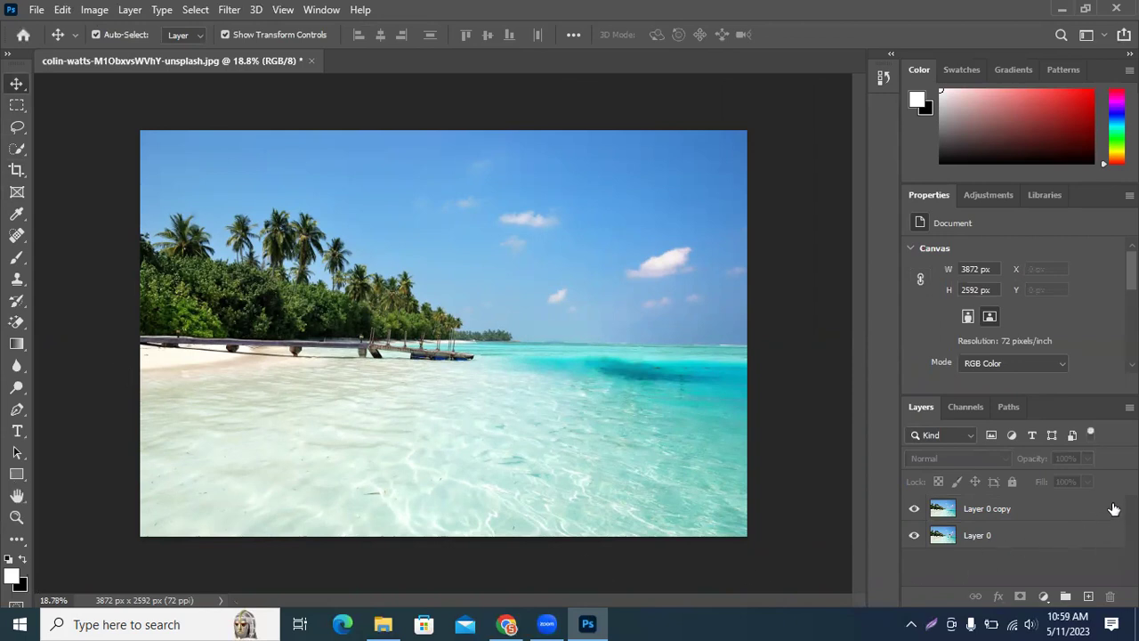
click(15, 179)
click(143, 35)
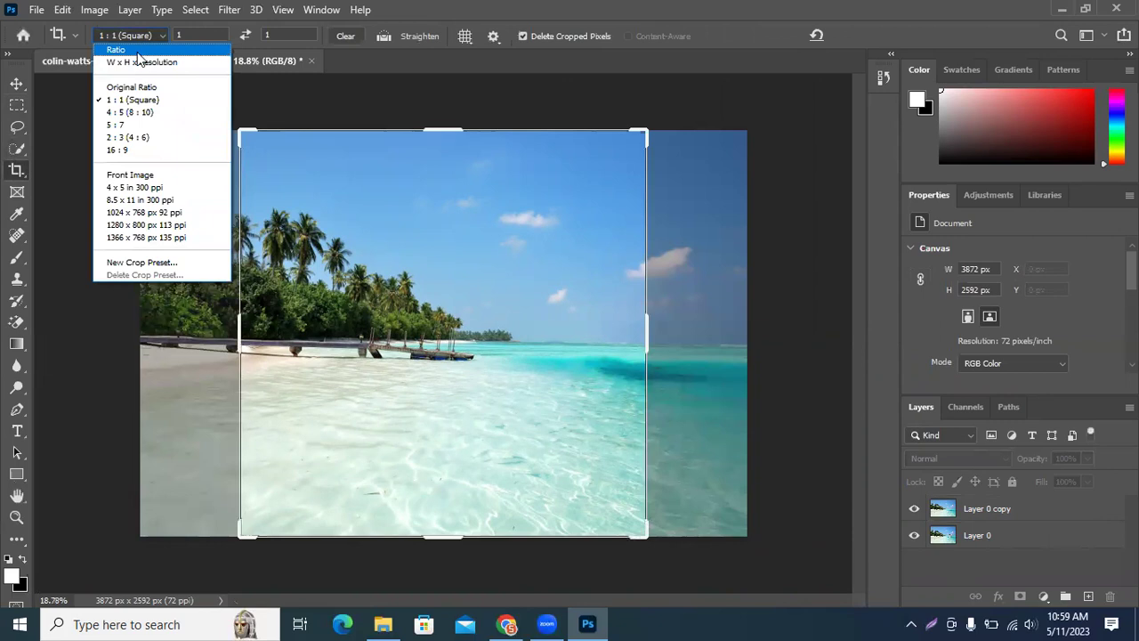
click(119, 63)
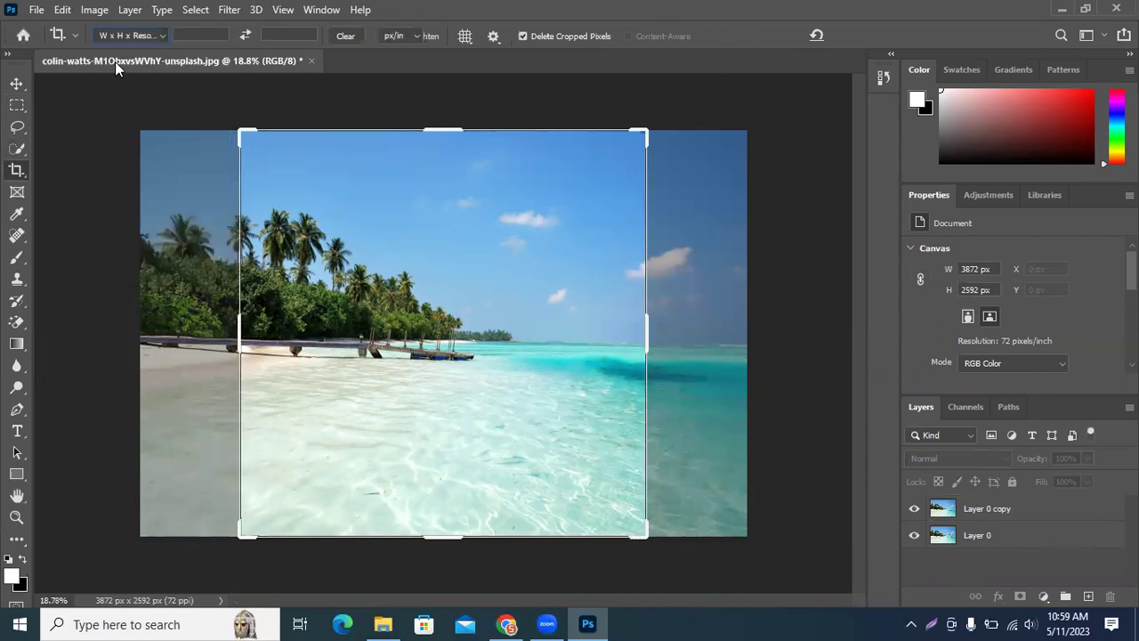
Extend both crop sides past the photo to 5053 px wide and commit the crop
drag(647, 335, 699, 331)
drag(184, 323, 140, 326)
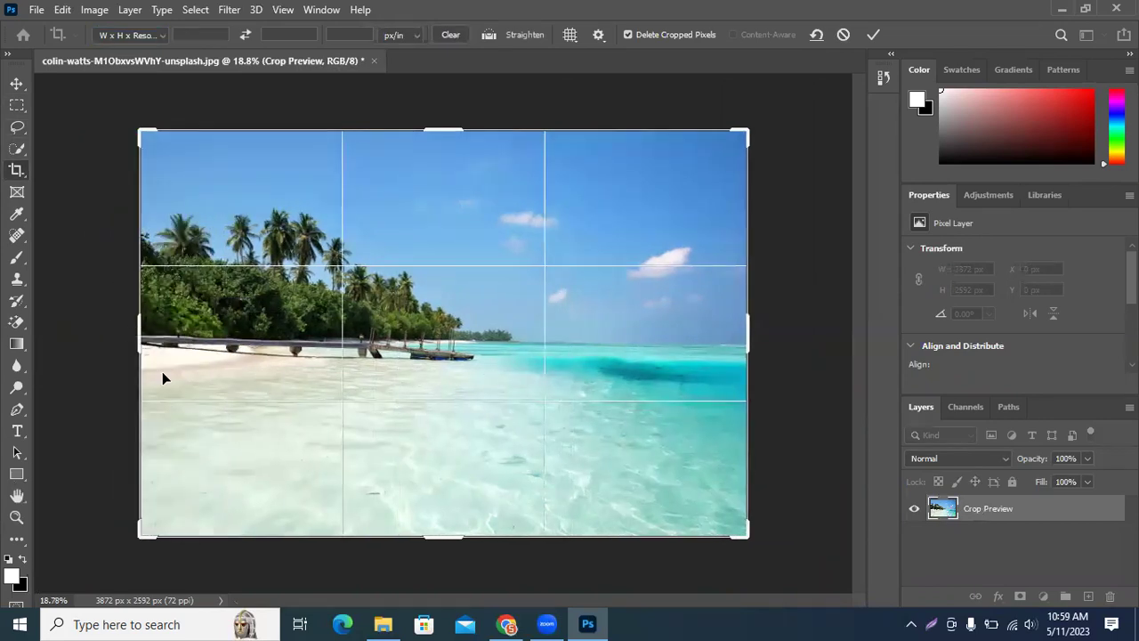
drag(744, 338, 794, 331)
drag(90, 331, 49, 333)
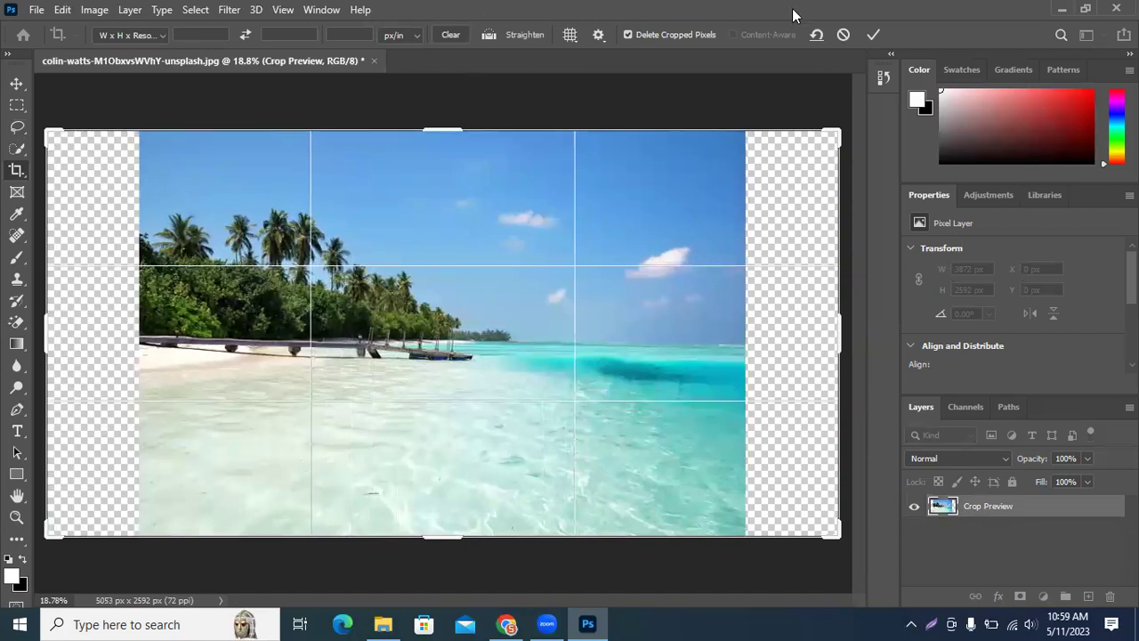
click(870, 34)
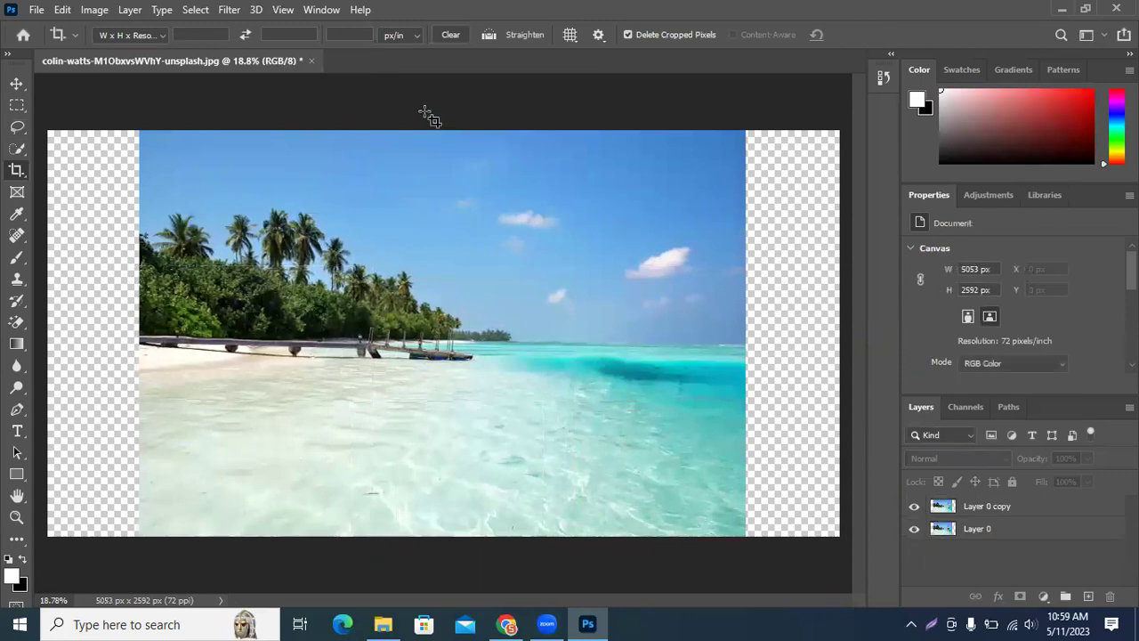
click(16, 83)
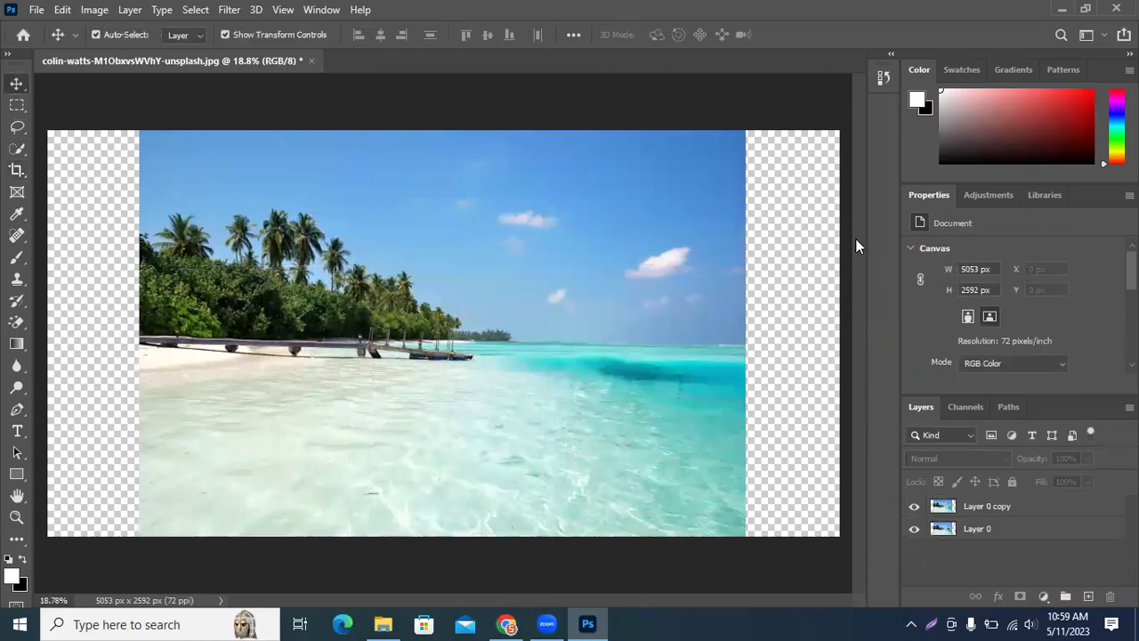
click(547, 308)
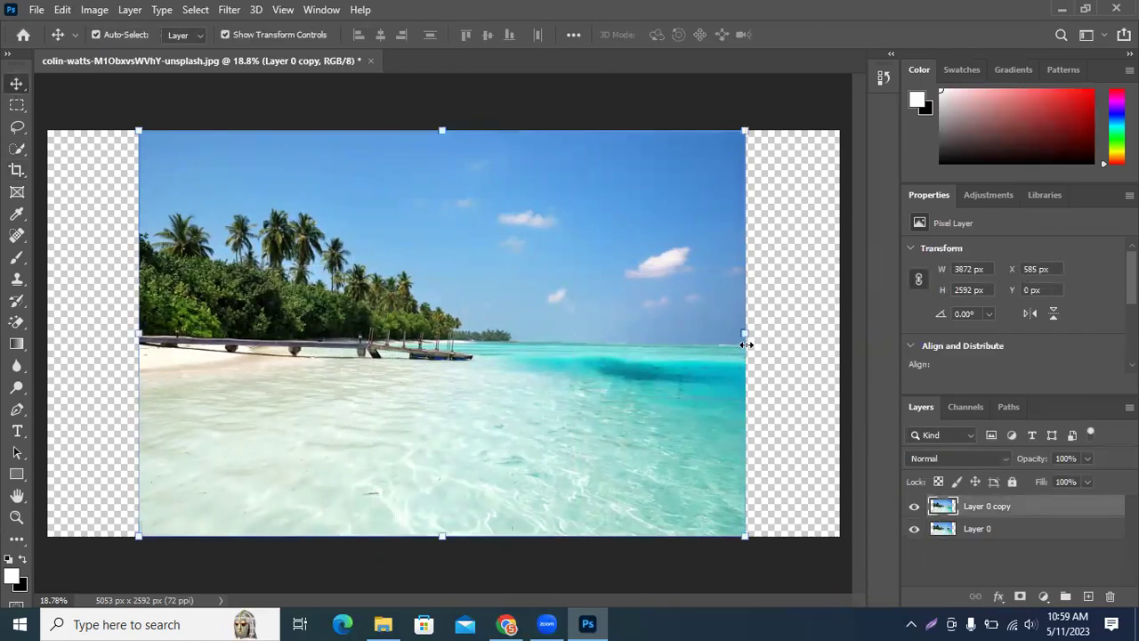
drag(805, 328, 725, 331)
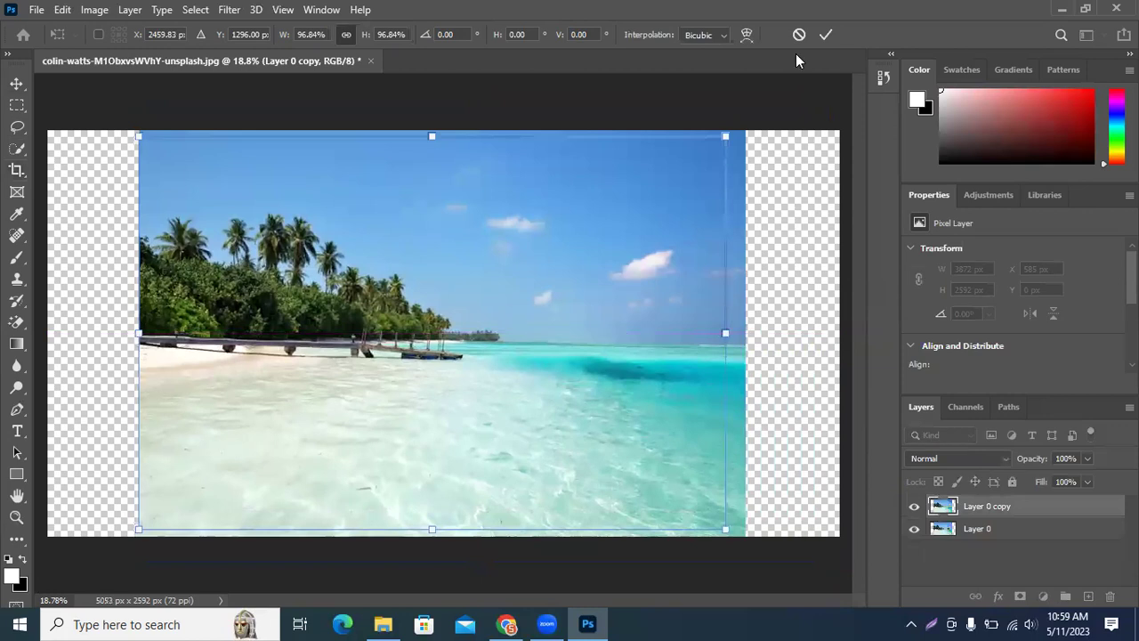
click(799, 35)
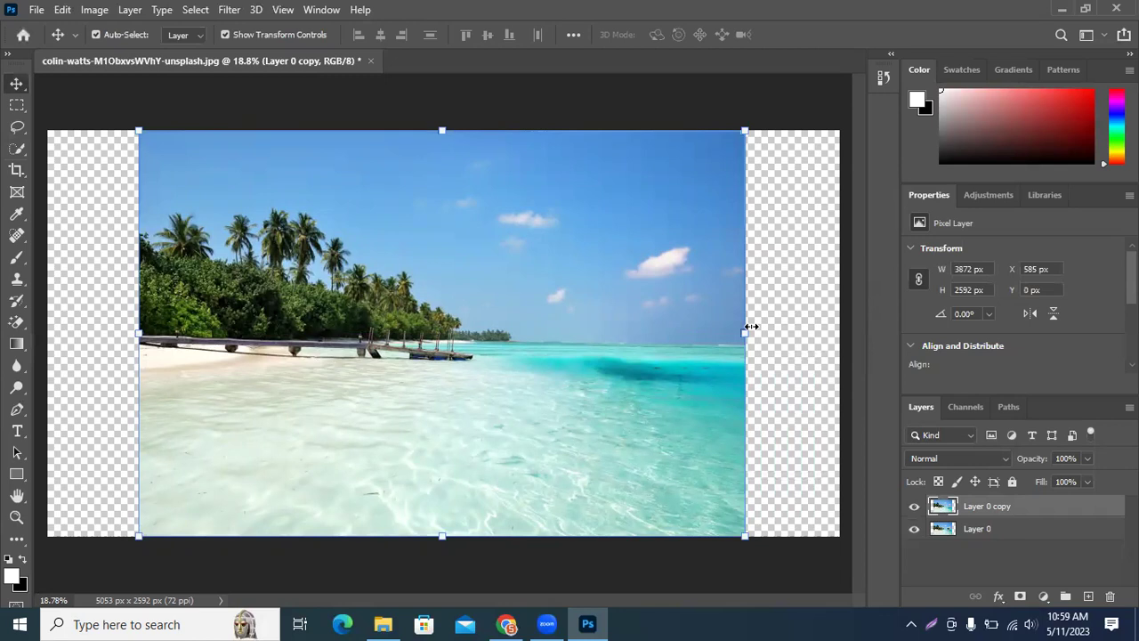
click(645, 115)
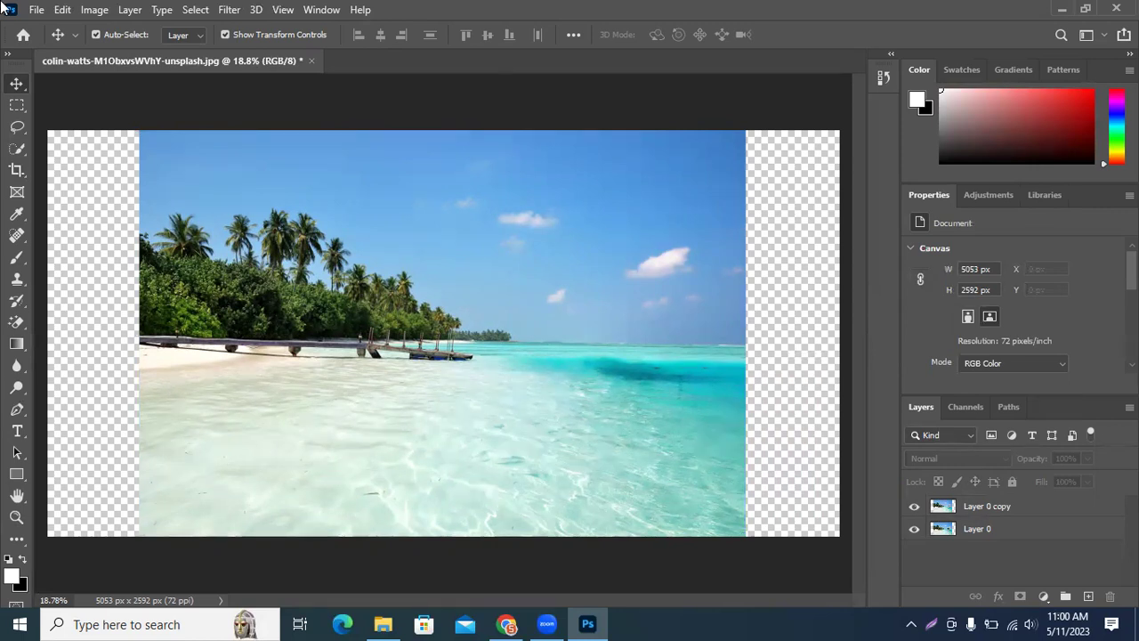
Marquee-select the 612 × 2592 px transparent strip on the right, with Layer 0 copy active
click(17, 105)
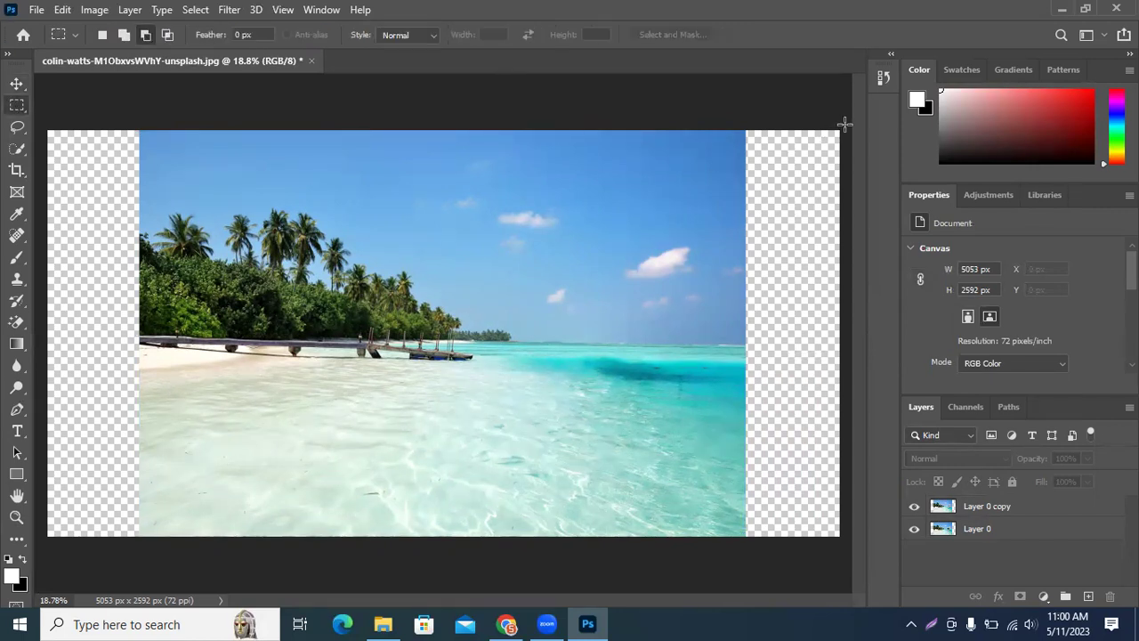
drag(840, 131, 796, 436)
click(792, 435)
drag(839, 130, 791, 353)
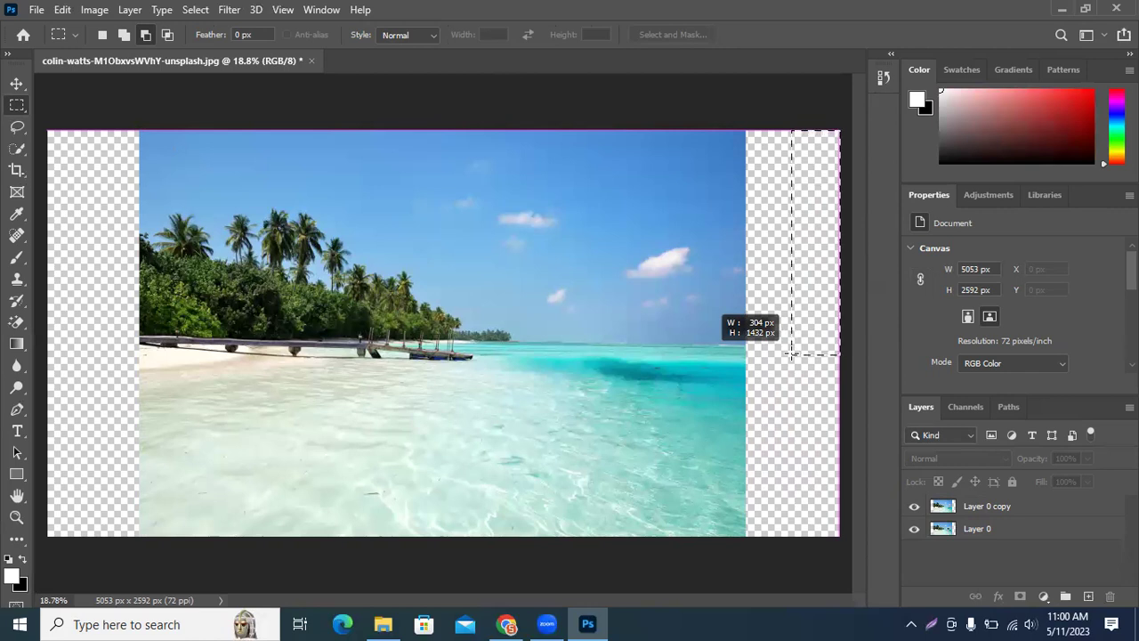
drag(790, 353, 743, 560)
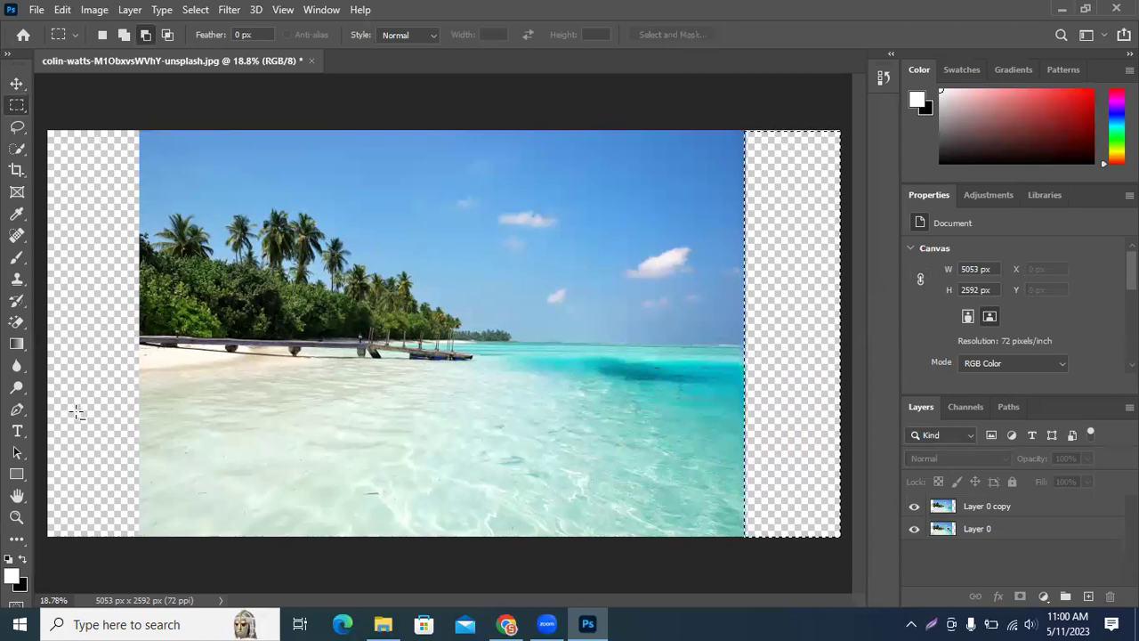
click(1023, 507)
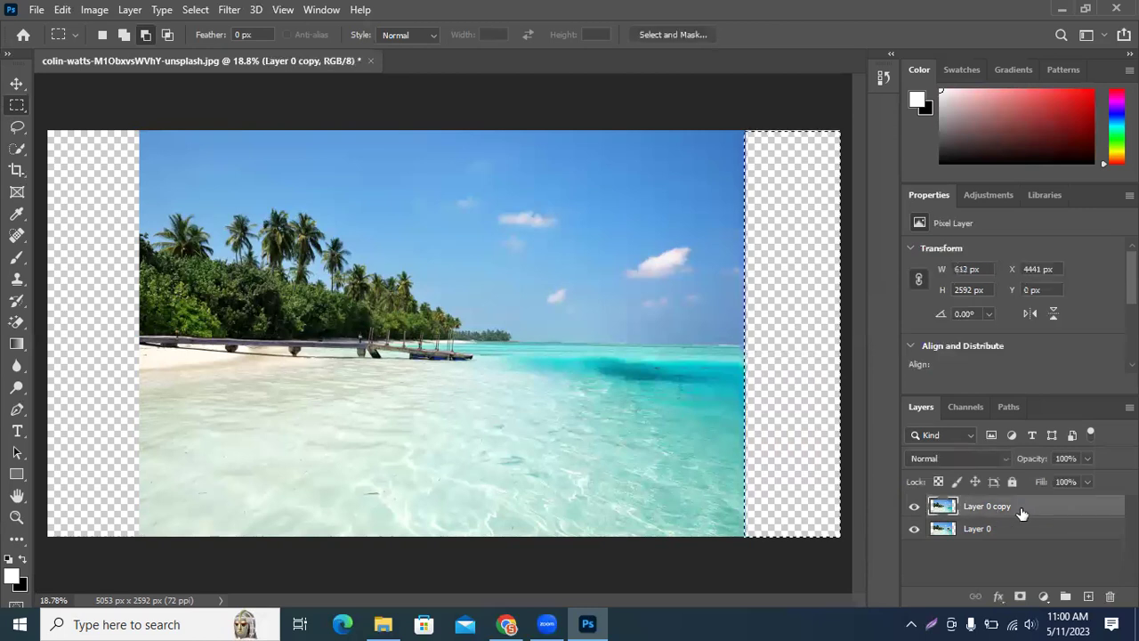
click(69, 10)
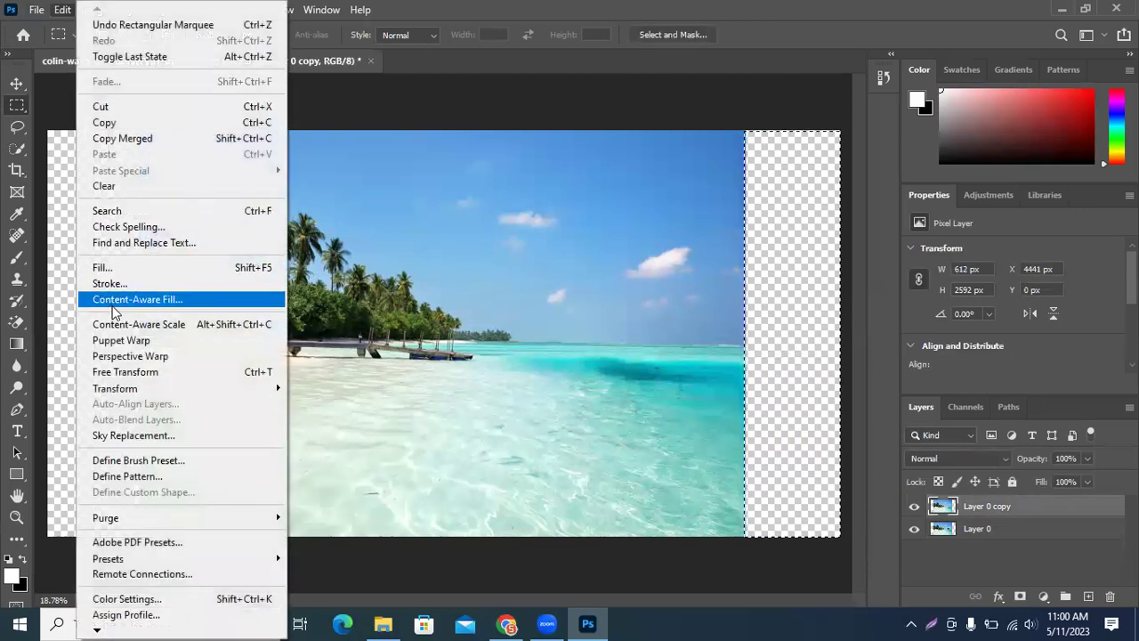
Content-Aware Fill the right strip with continuing sky and turquoise sea, then deselect
click(129, 300)
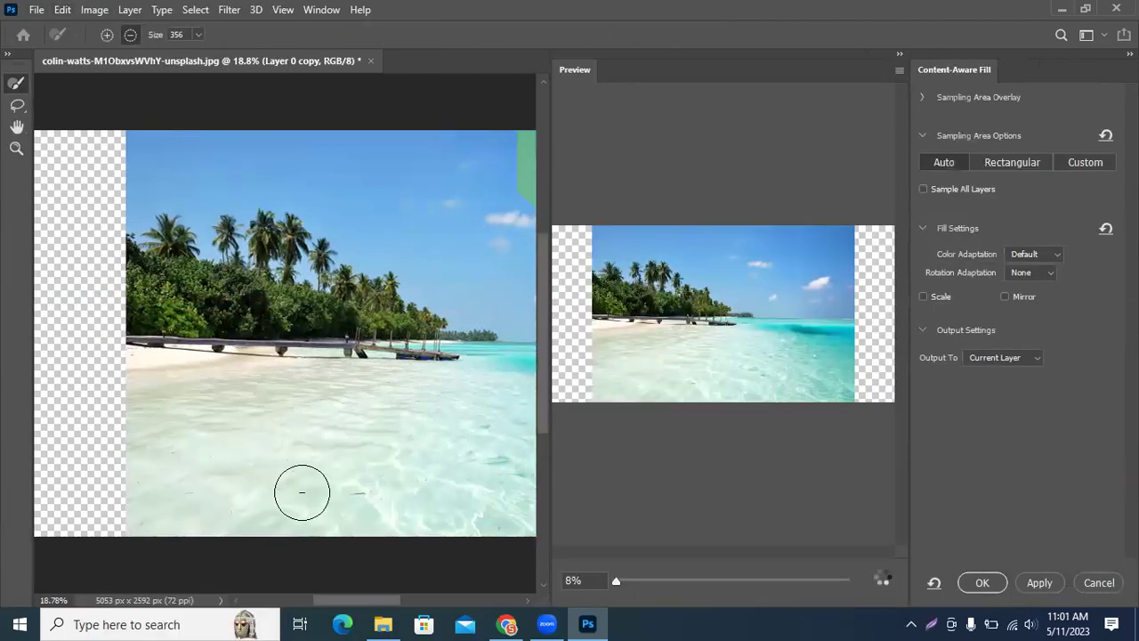
mouse_move(360, 587)
mouse_down()
mouse_move(416, 591)
mouse_move(401, 582)
mouse_up()
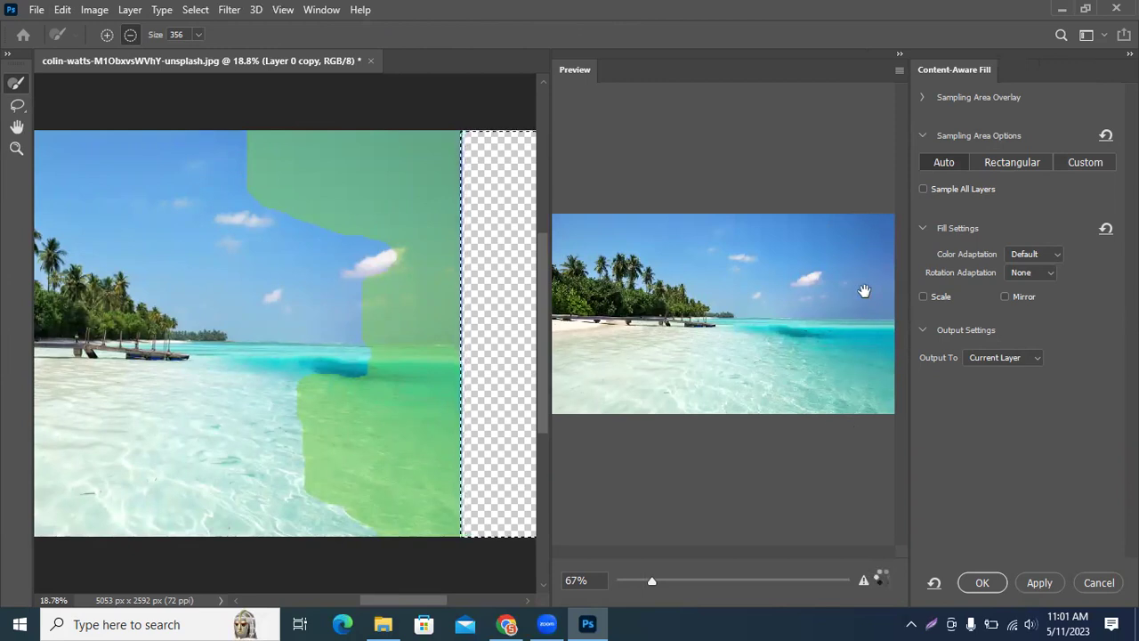
drag(650, 582, 863, 552)
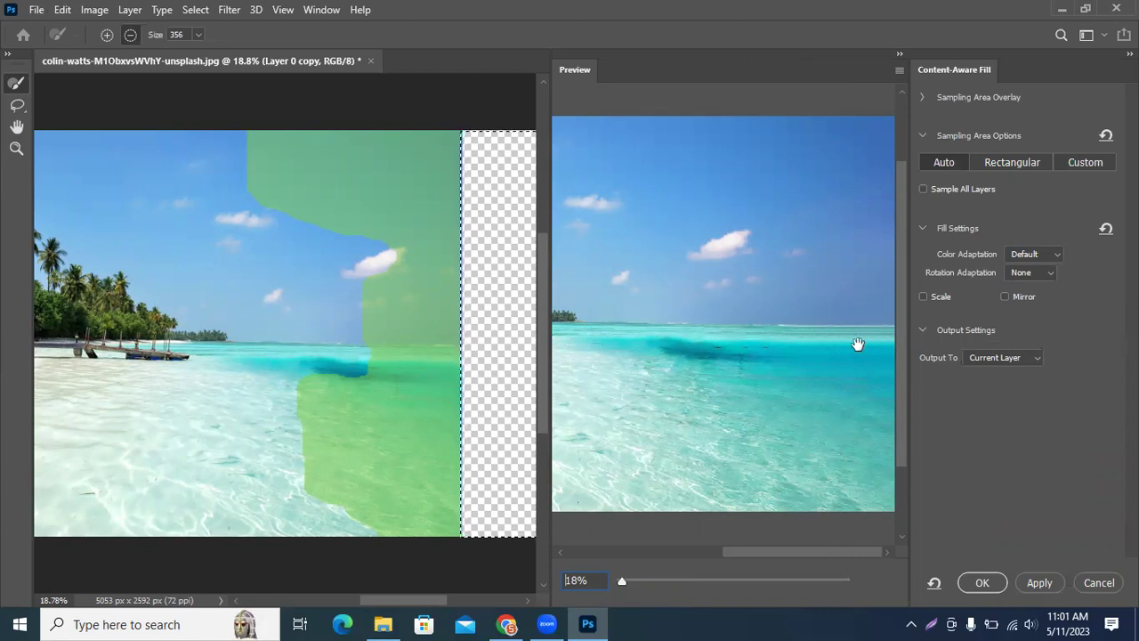
click(990, 587)
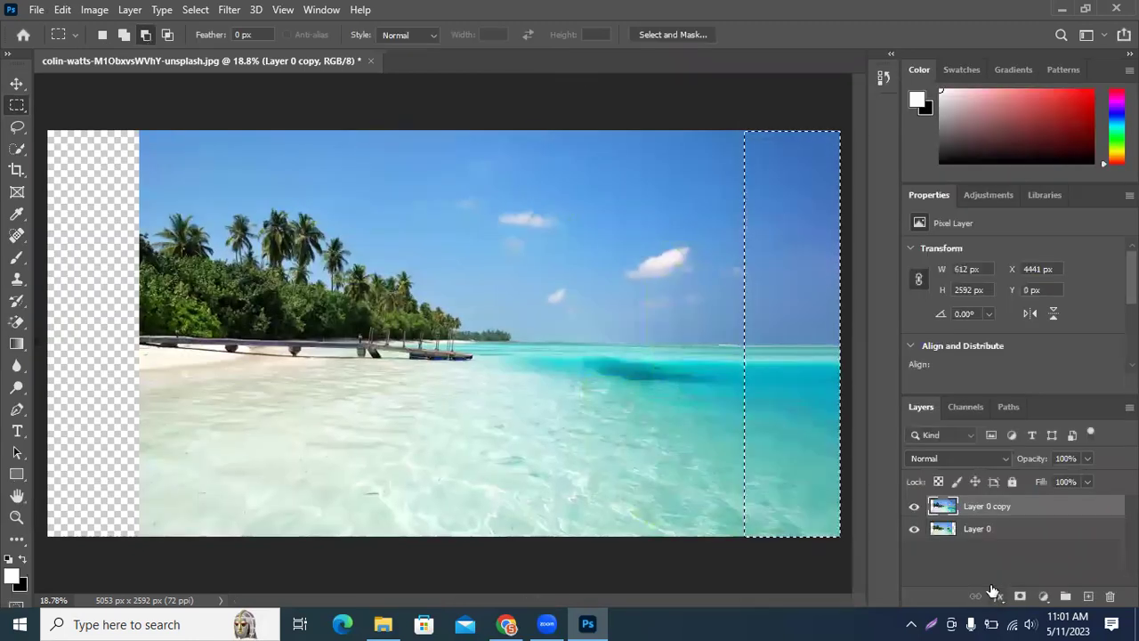
click(260, 226)
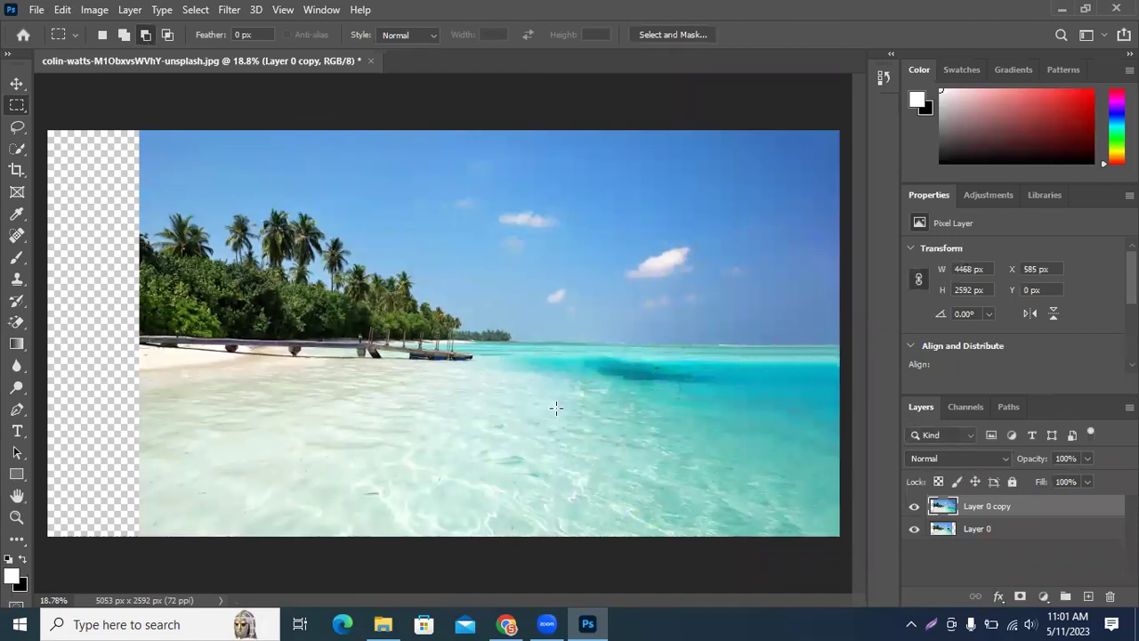
Select the left transparent strip and Content-Aware Fill it with palm trees, jetty and water
drag(48, 131, 138, 554)
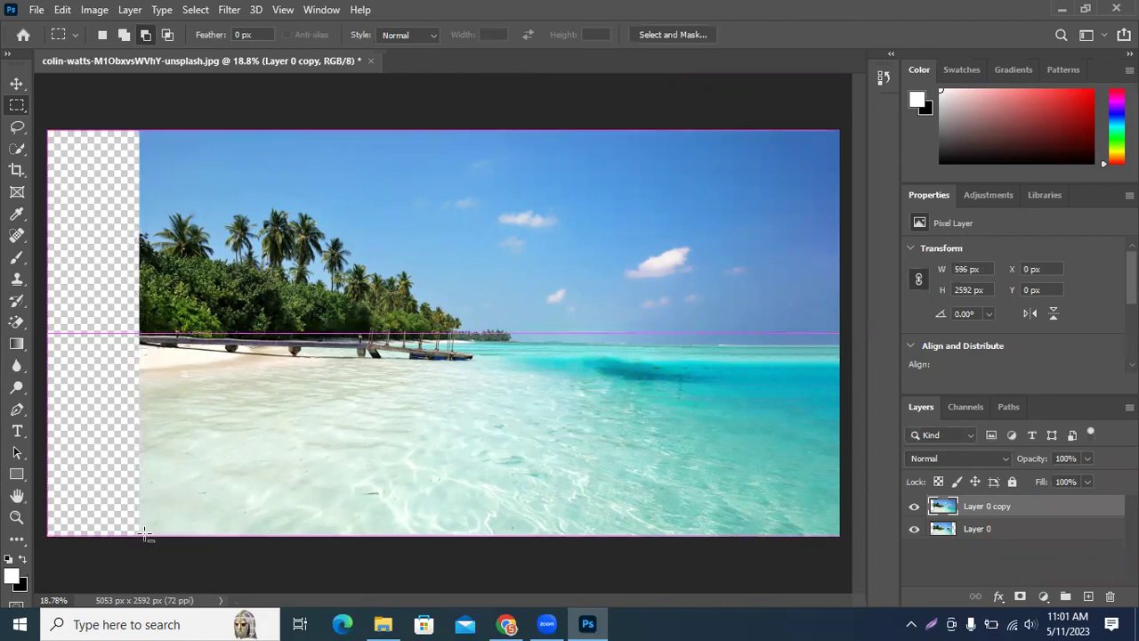
click(63, 9)
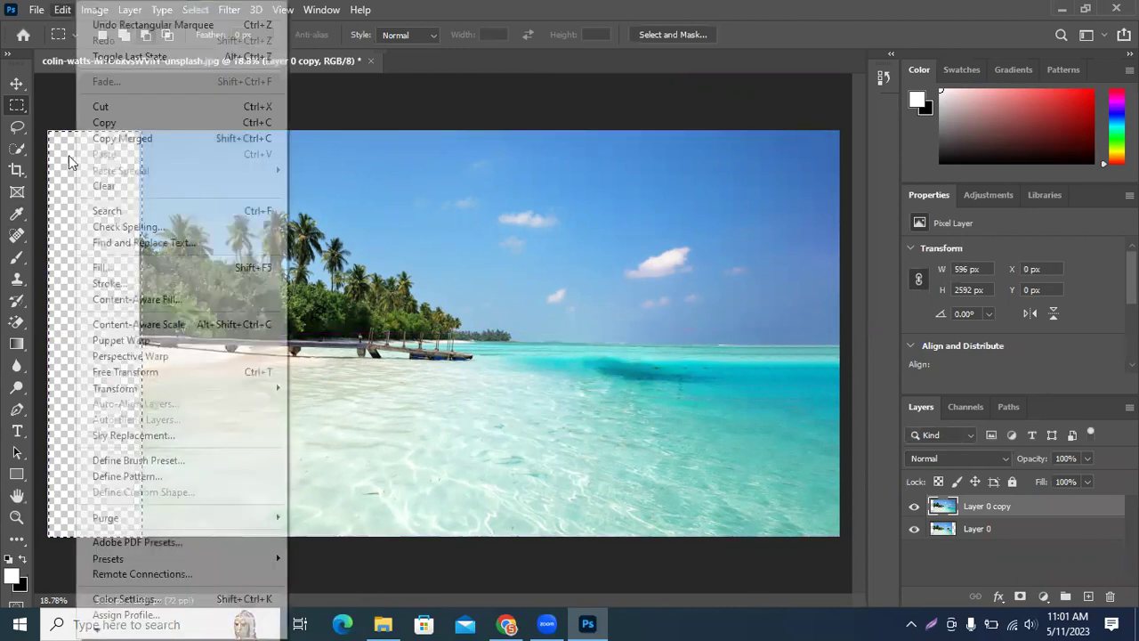
click(125, 297)
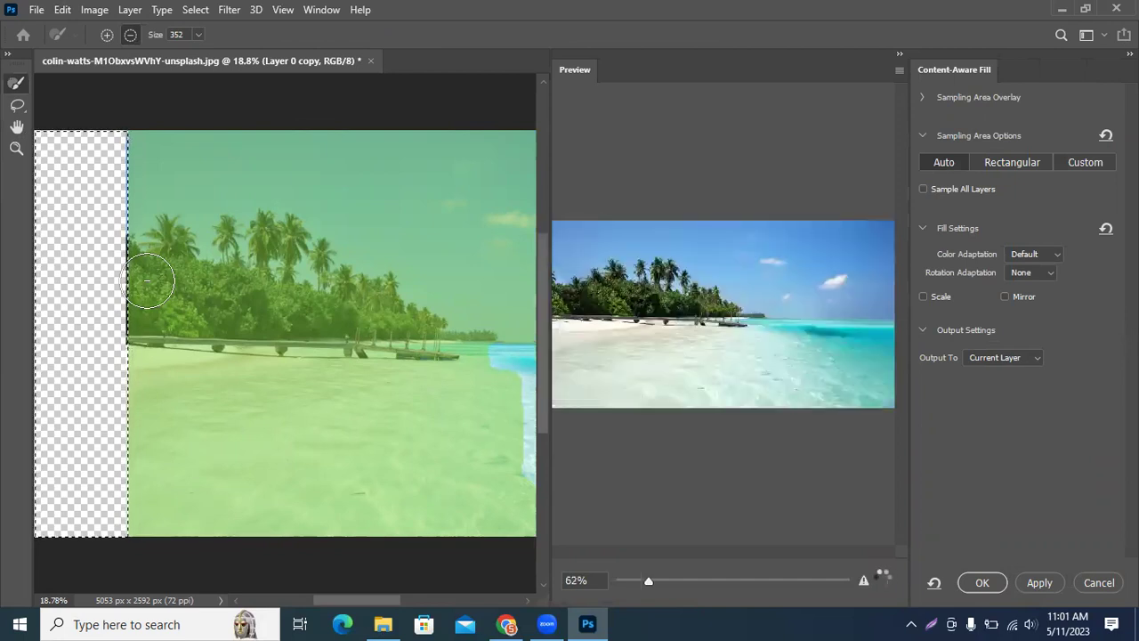
drag(647, 579, 599, 549)
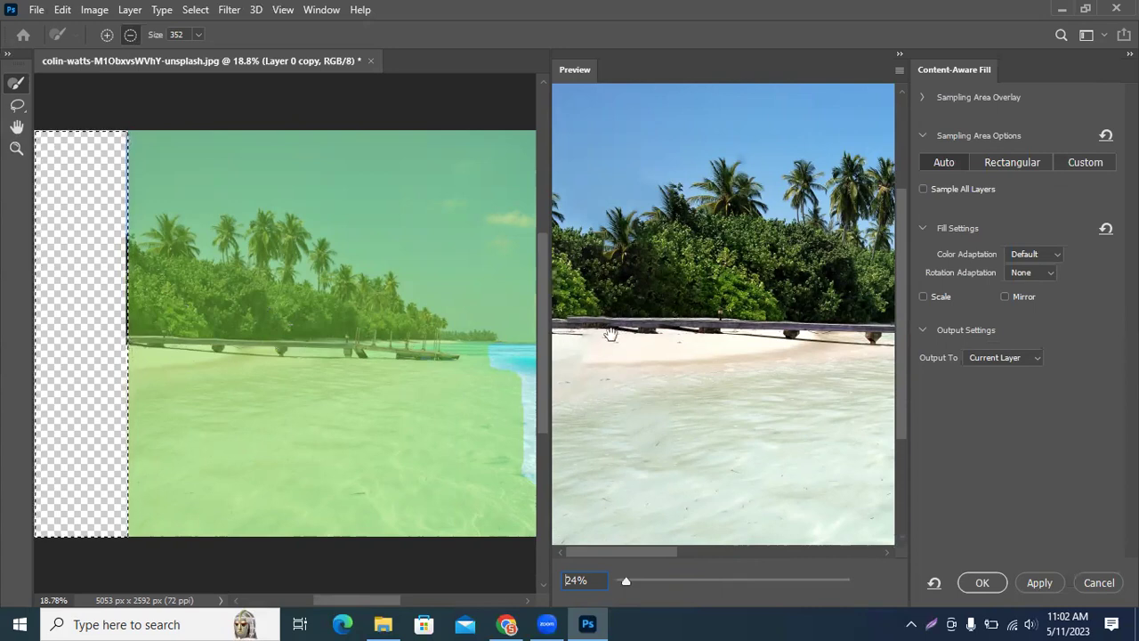
click(979, 580)
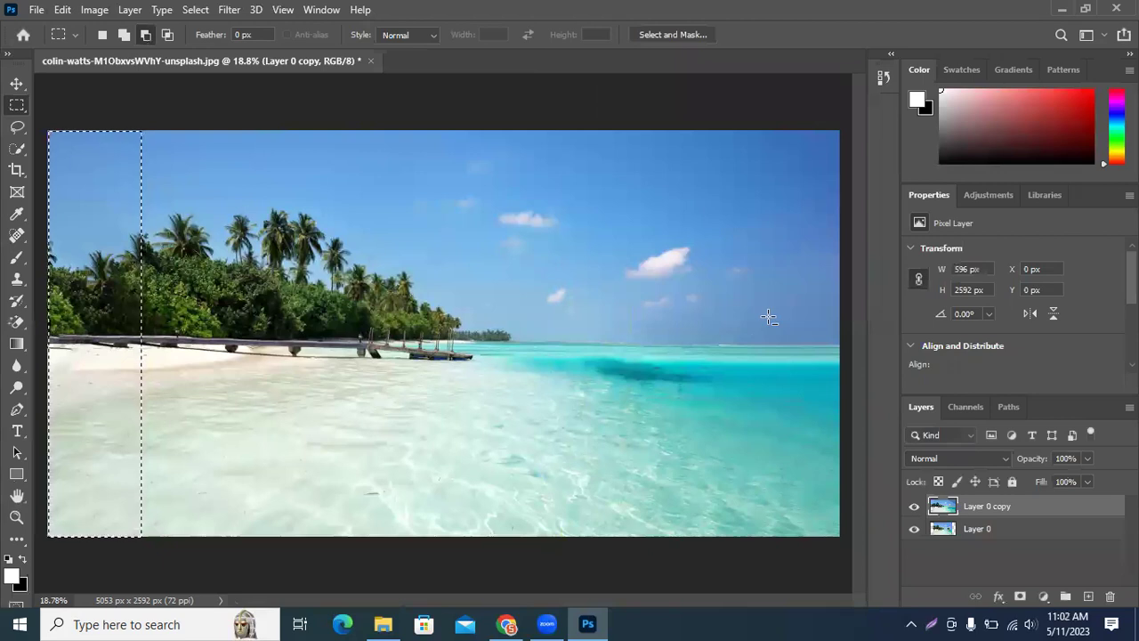
Deselect (Ctrl+D) so the panorama fills the 5053 × 2592 px canvas cleanly
key(ctrl+d)
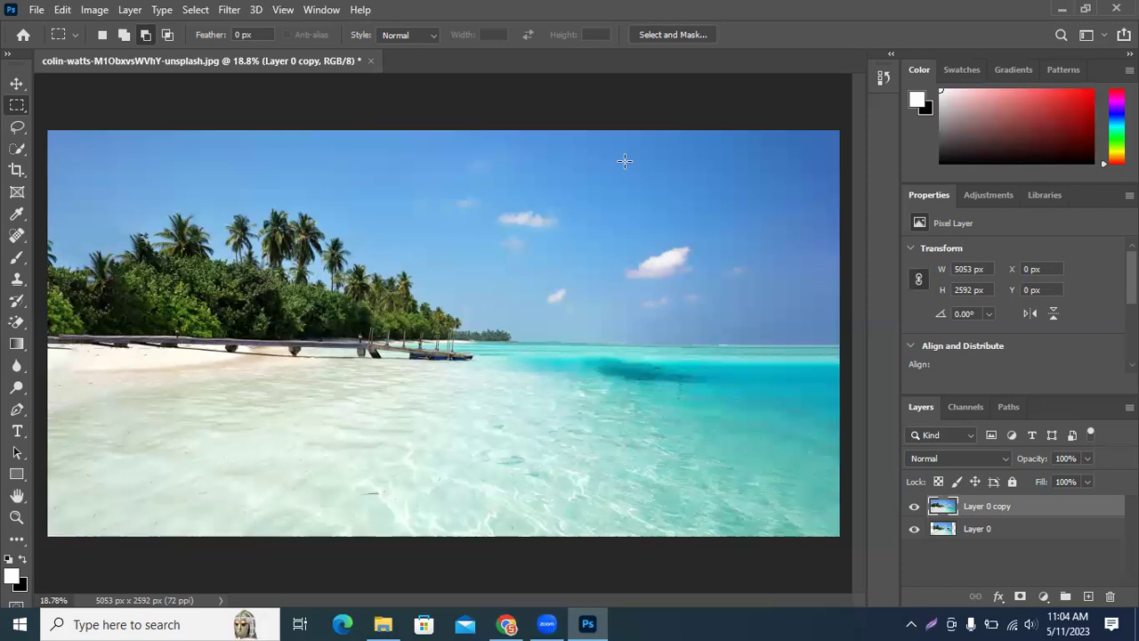
Close the widened beach photo without saving its changes
click(62, 9)
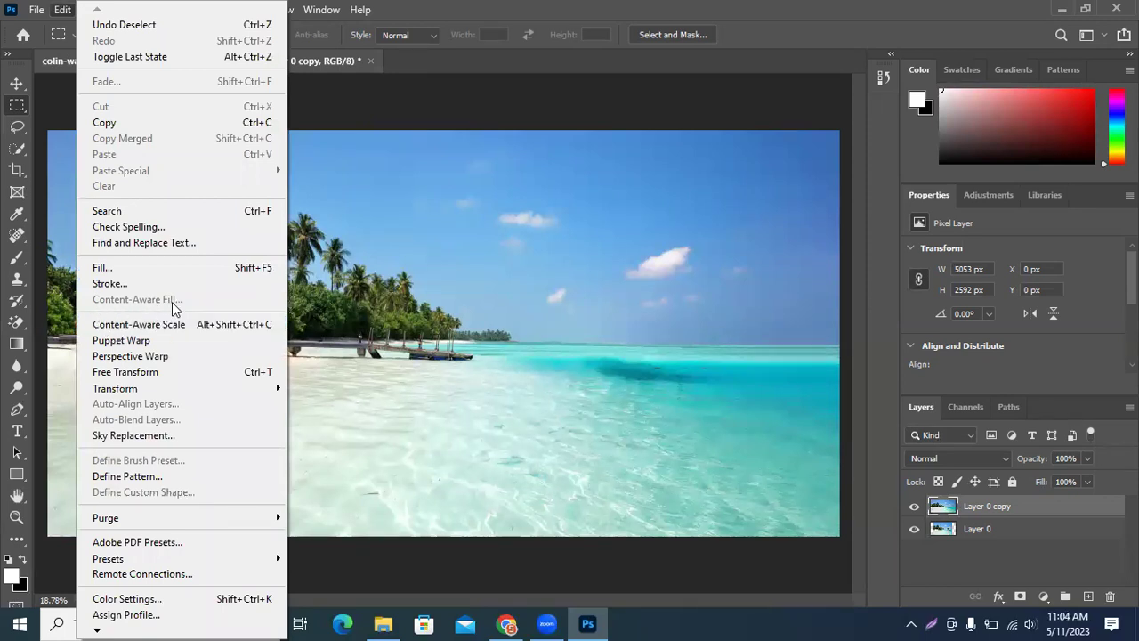
click(524, 84)
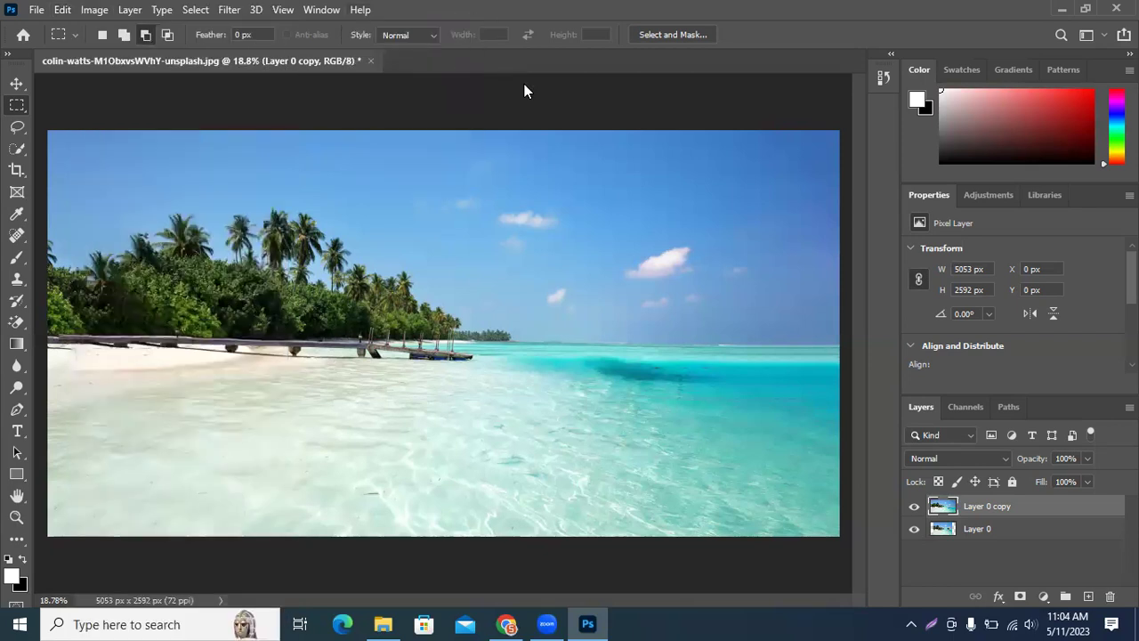
click(15, 85)
click(234, 104)
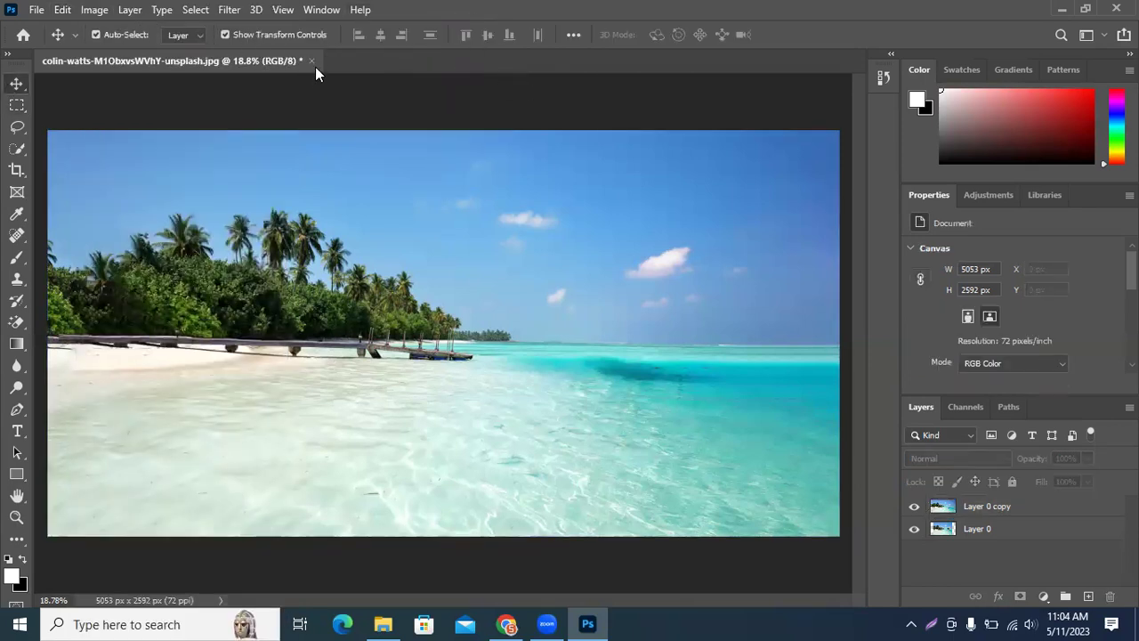
click(312, 61)
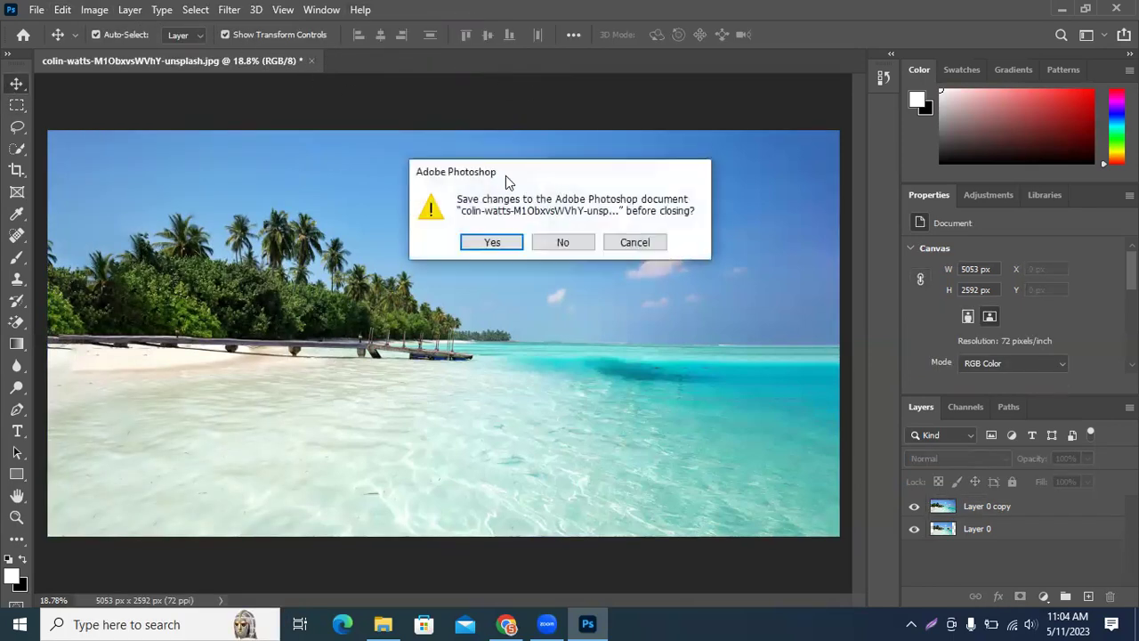
click(592, 245)
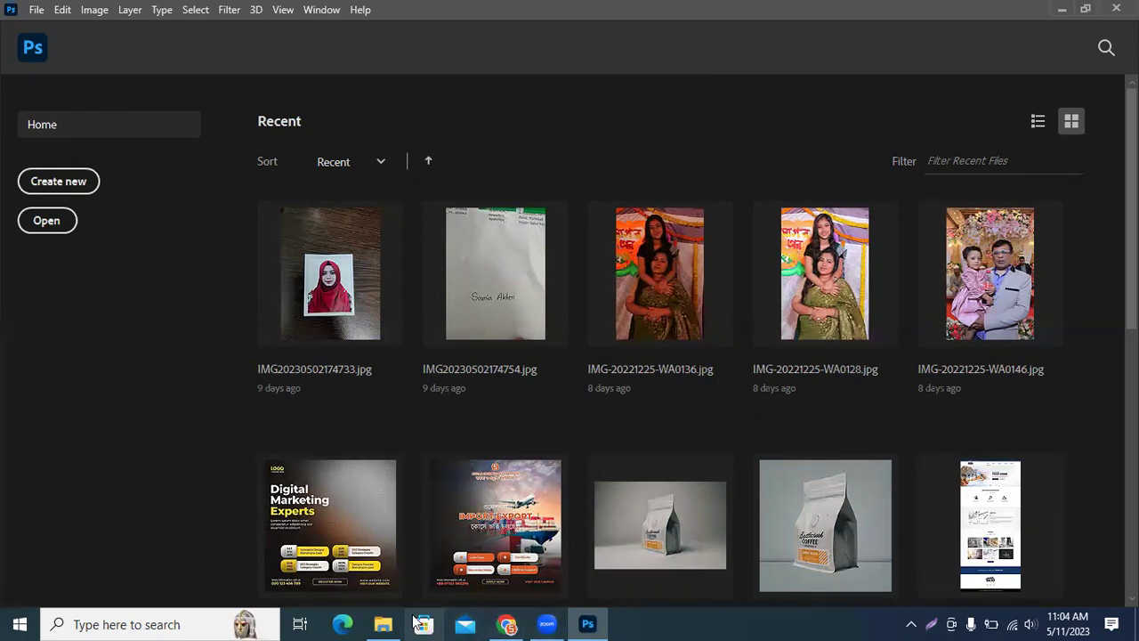
Open the battlecreek-coffee photo from the Home screen's Recent files
click(507, 623)
click(507, 623)
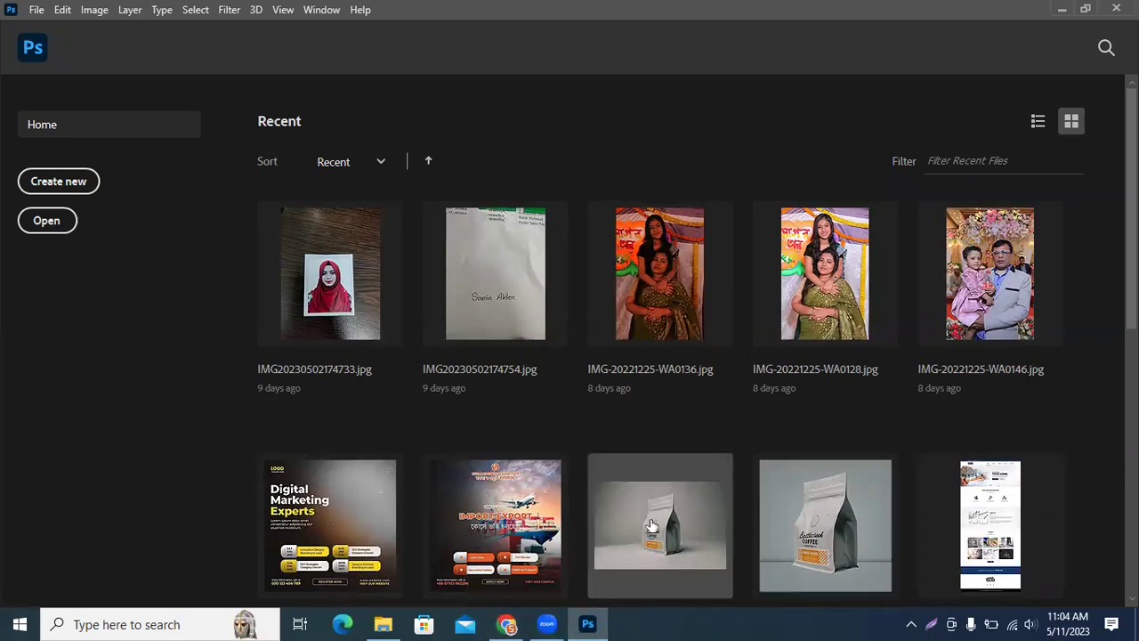
scroll(725, 499, down, 1)
click(710, 436)
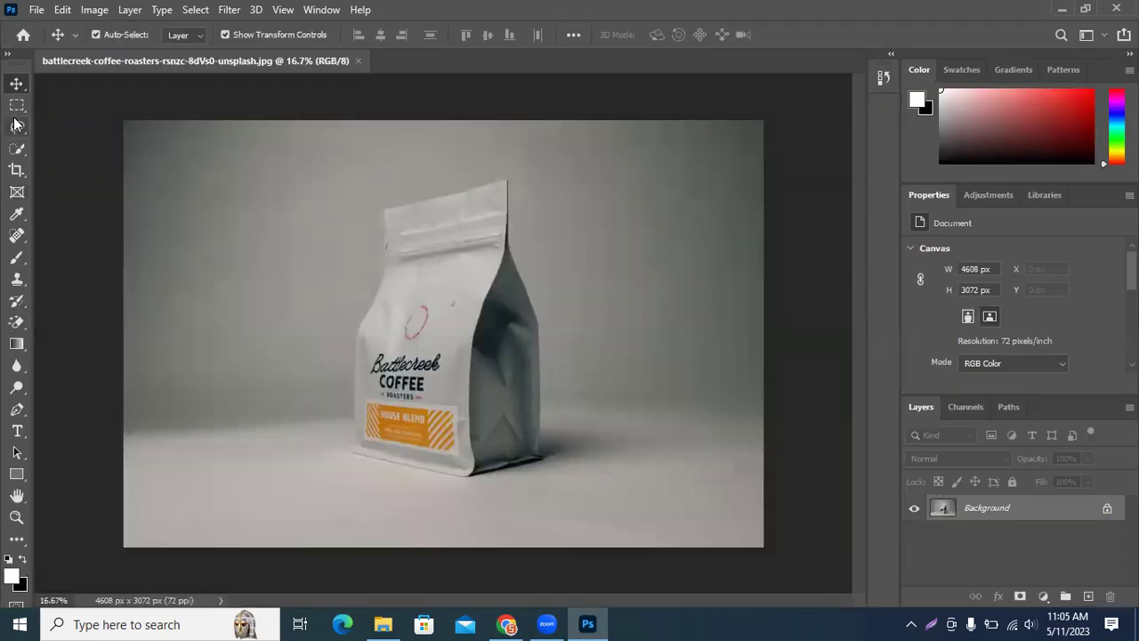
Pick the Quick Selection Tool, then bring up the Class 01-02 YouTube video in Chrome
click(17, 149)
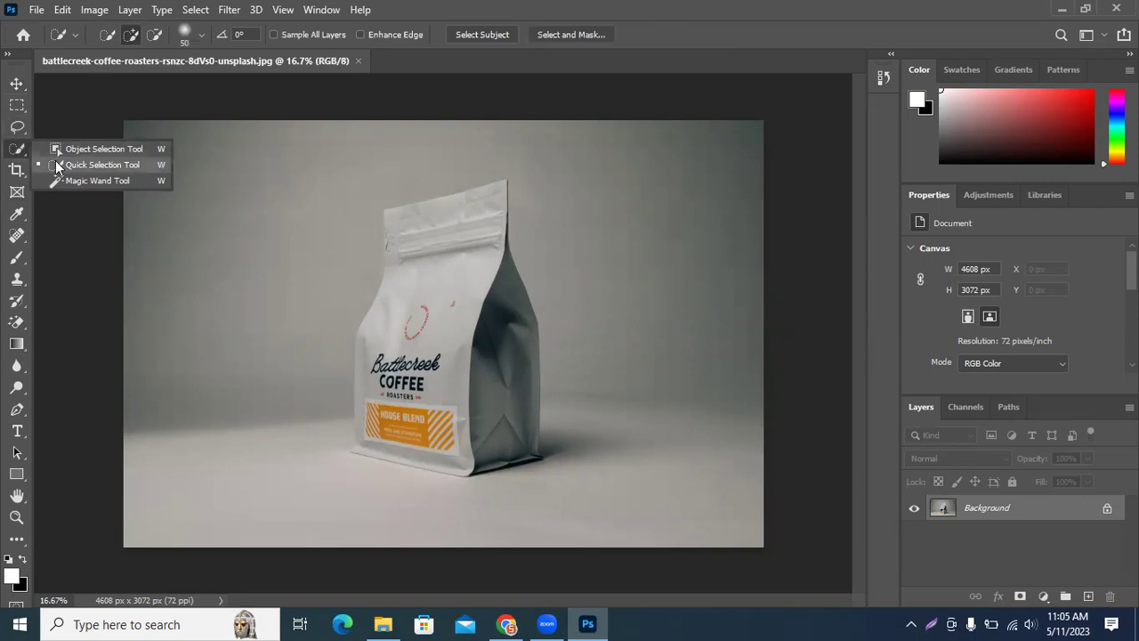
click(56, 165)
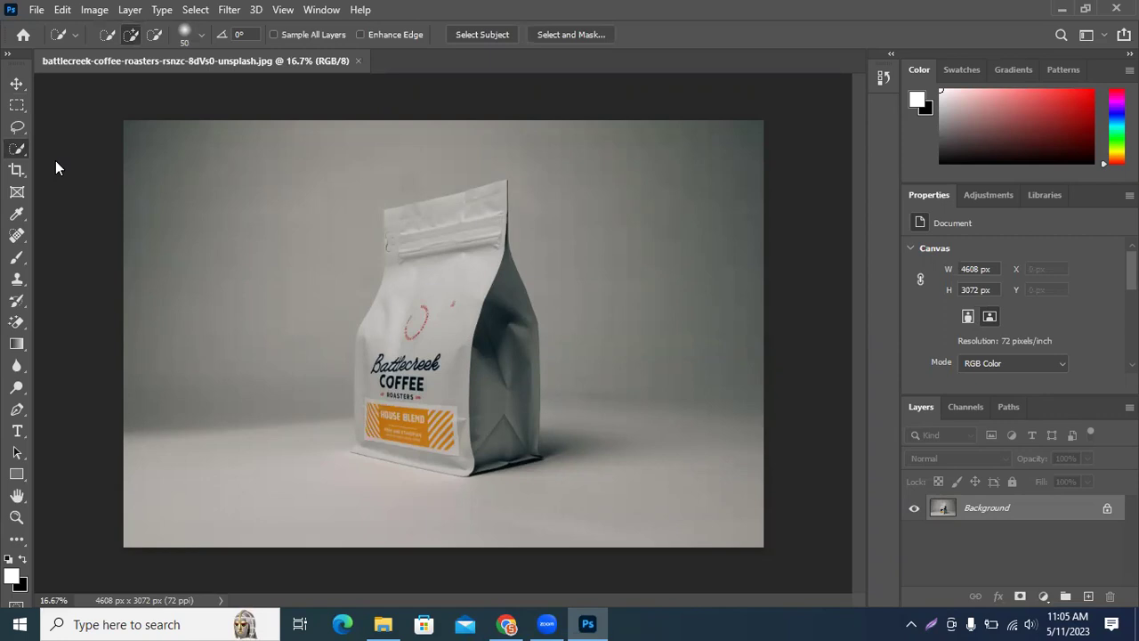
click(506, 624)
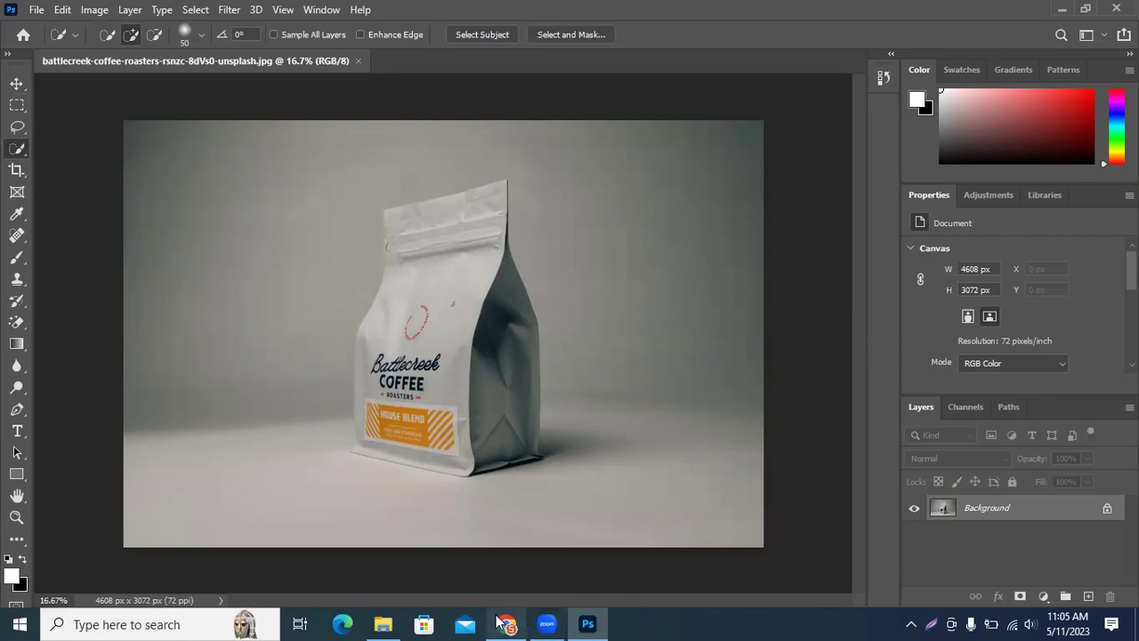
click(420, 13)
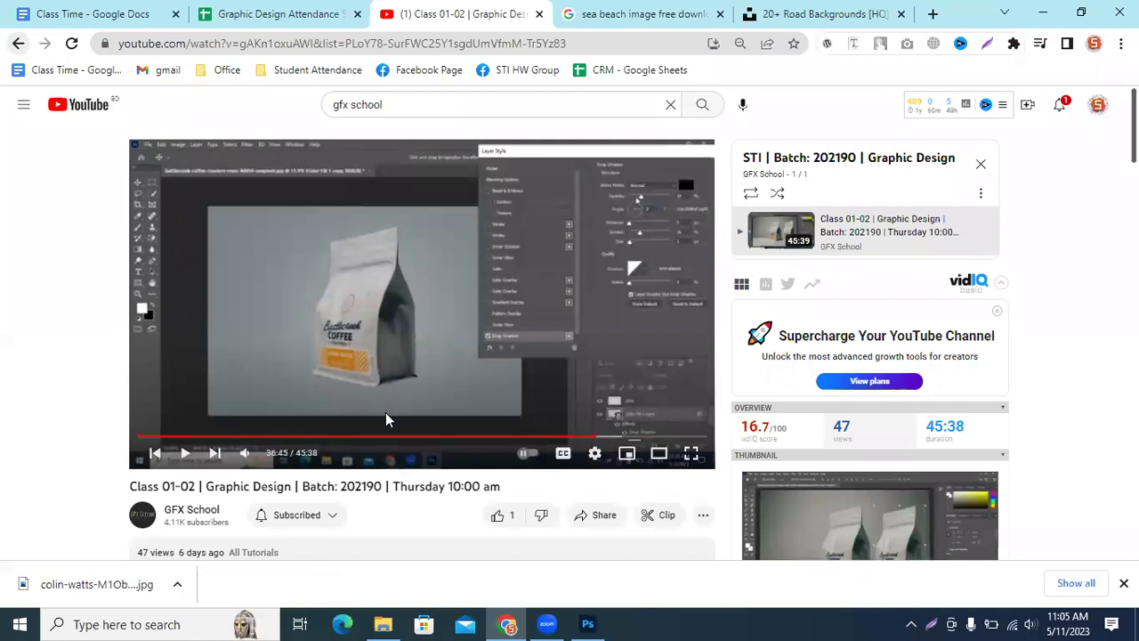
Rewind the class video to 22:10 and minimize Chrome to return to Photoshop
click(498, 438)
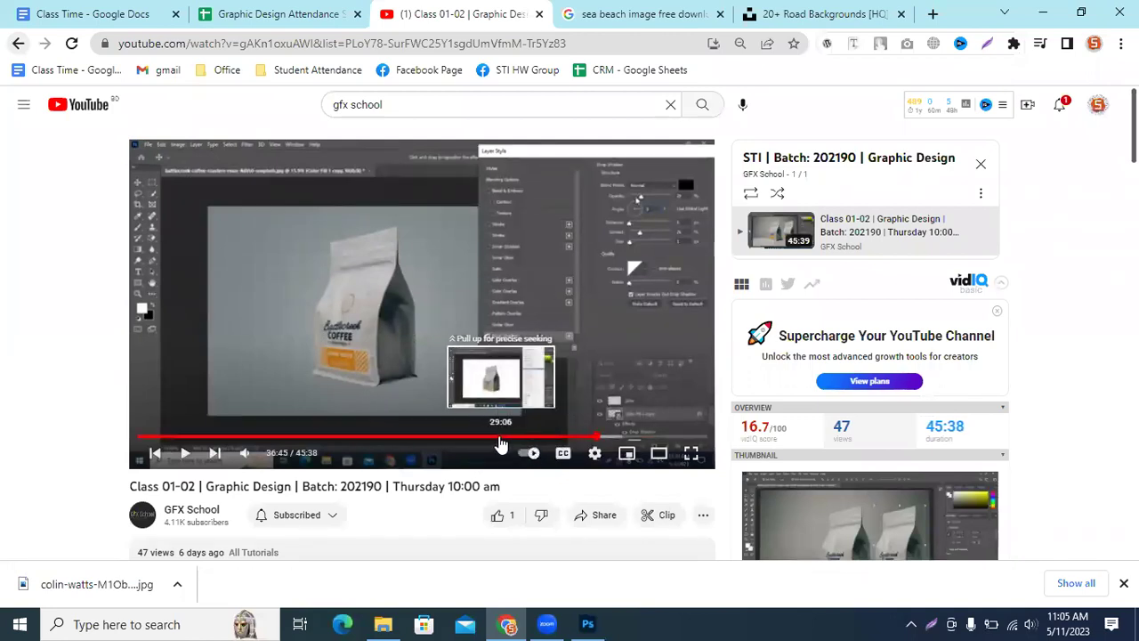
drag(499, 442, 414, 438)
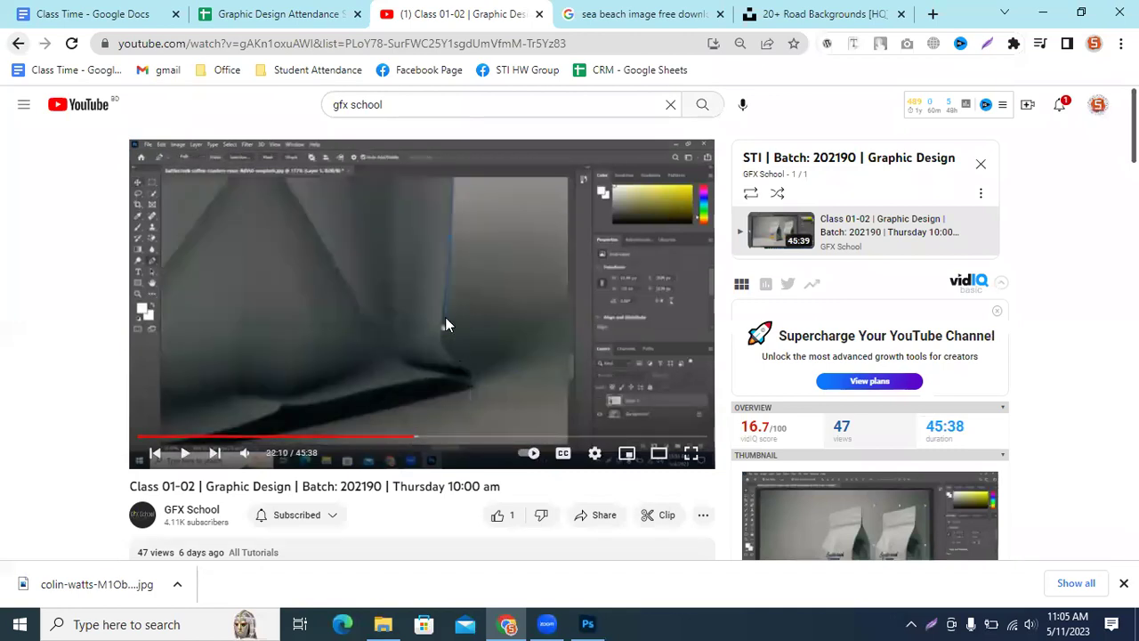
click(1061, 104)
click(1060, 104)
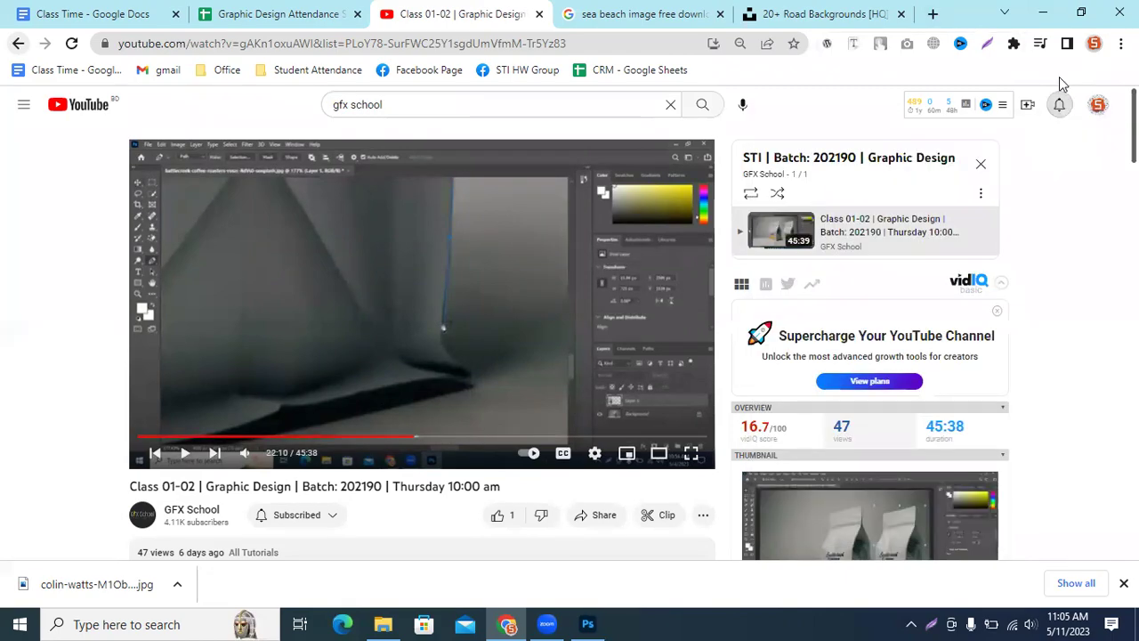
click(1043, 12)
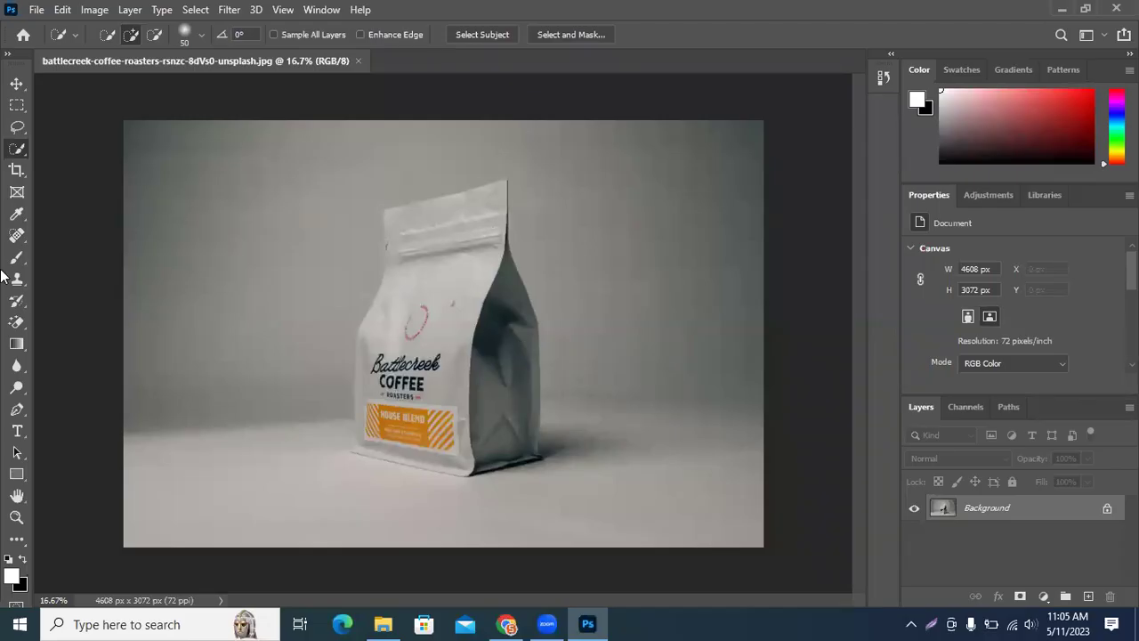
Select the coffee bag automatically with Select Subject, replacing the partial quick selection
right_click(16, 153)
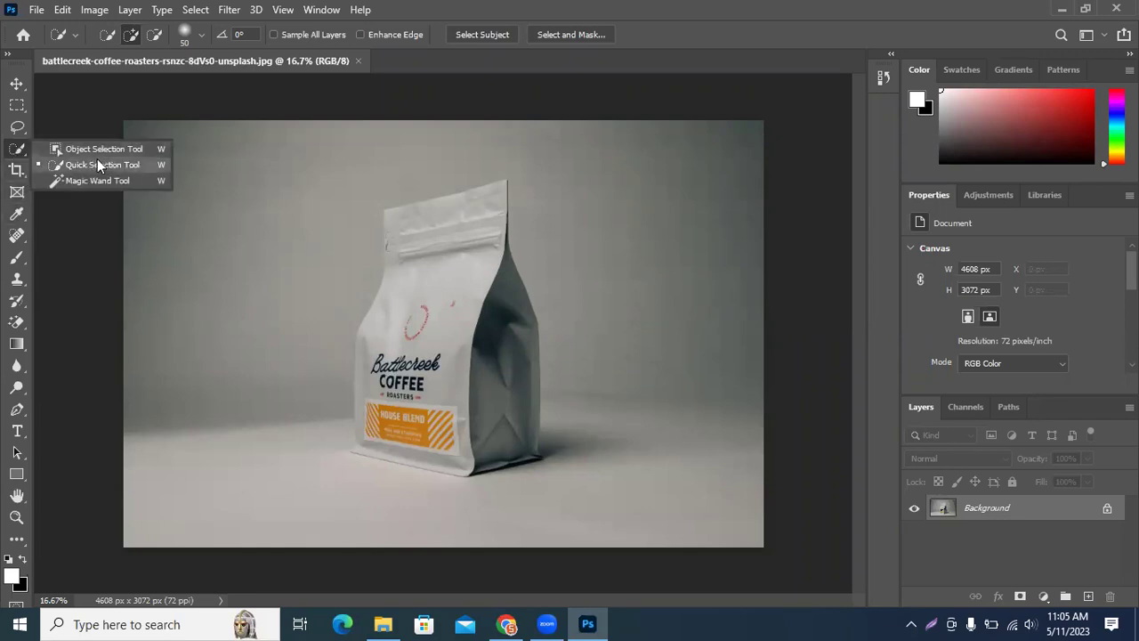
click(93, 160)
click(459, 257)
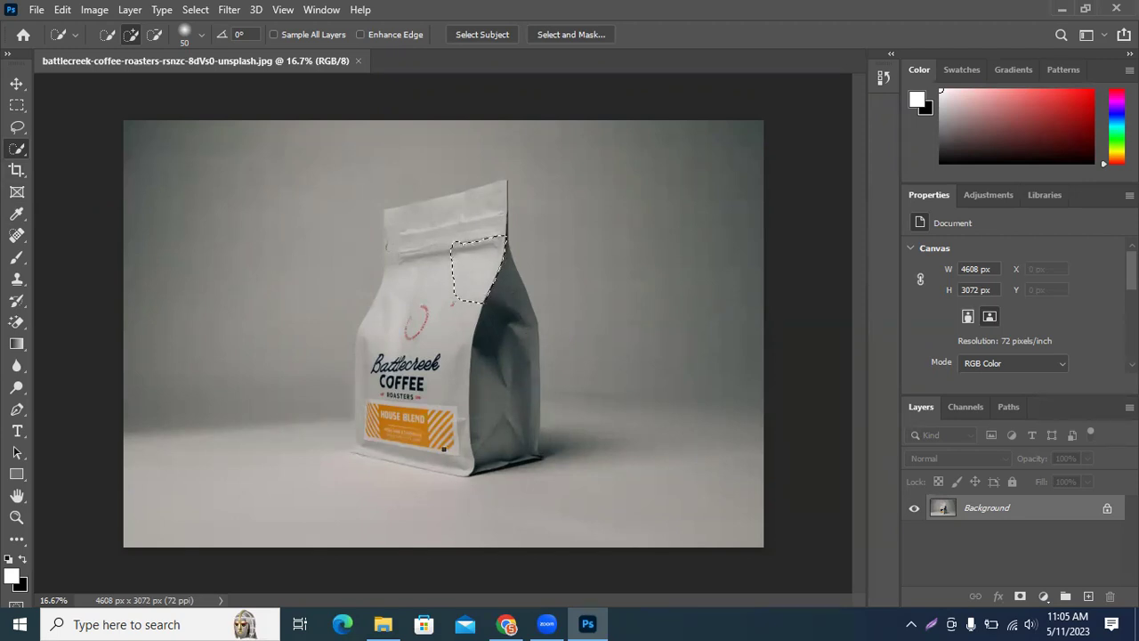
click(477, 38)
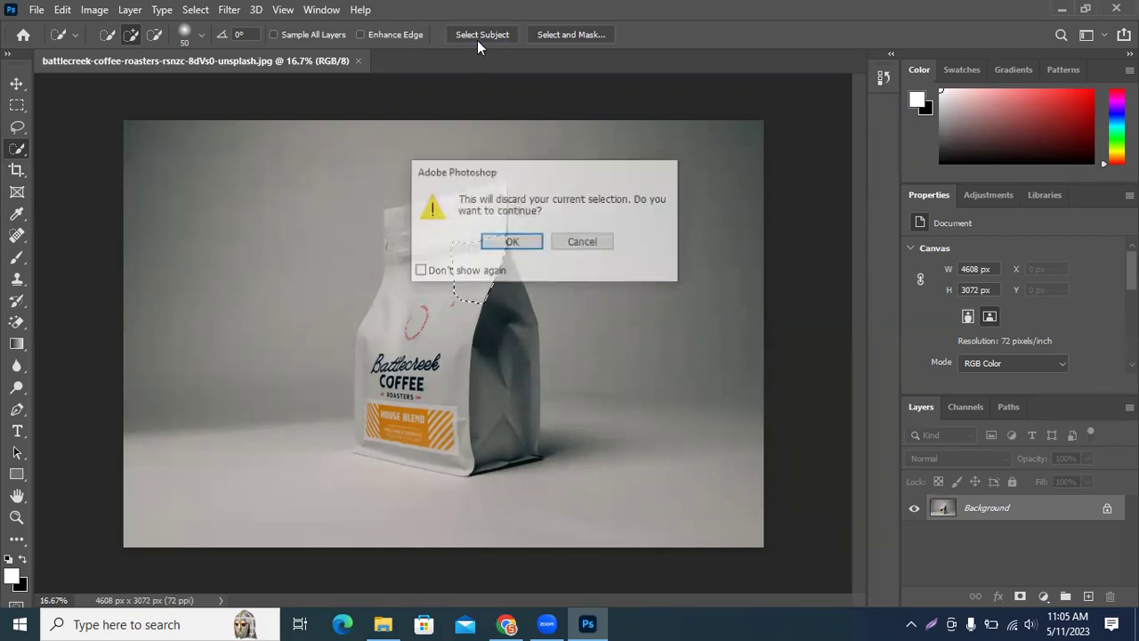
click(508, 240)
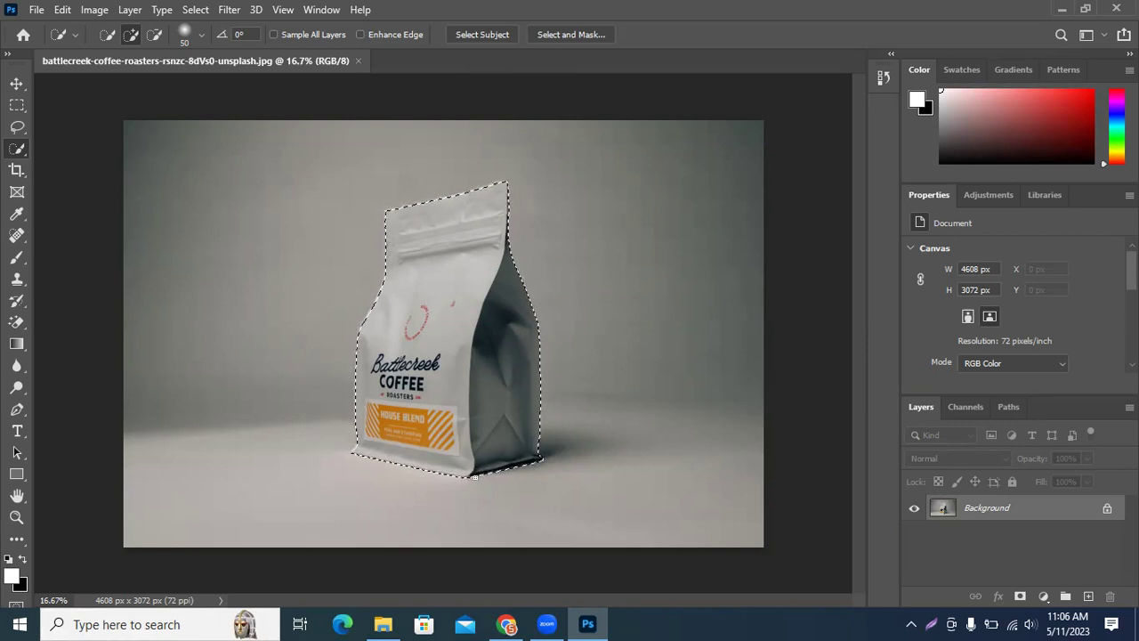
Refine the bag selection along its dark bottom strip and lower-left corner
scroll(498, 485, up, 2)
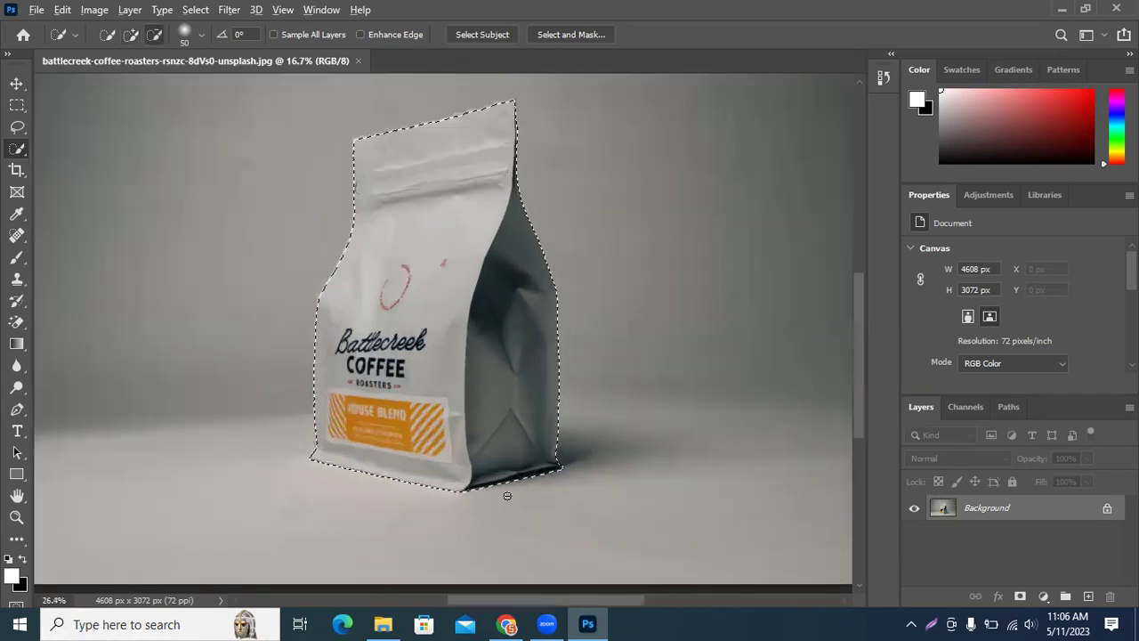
scroll(507, 495, up, 6)
mouse_move(619, 339)
mouse_down()
mouse_move(700, 320)
mouse_move(405, 387)
mouse_move(242, 452)
mouse_move(283, 419)
mouse_up()
drag(285, 368, 317, 400)
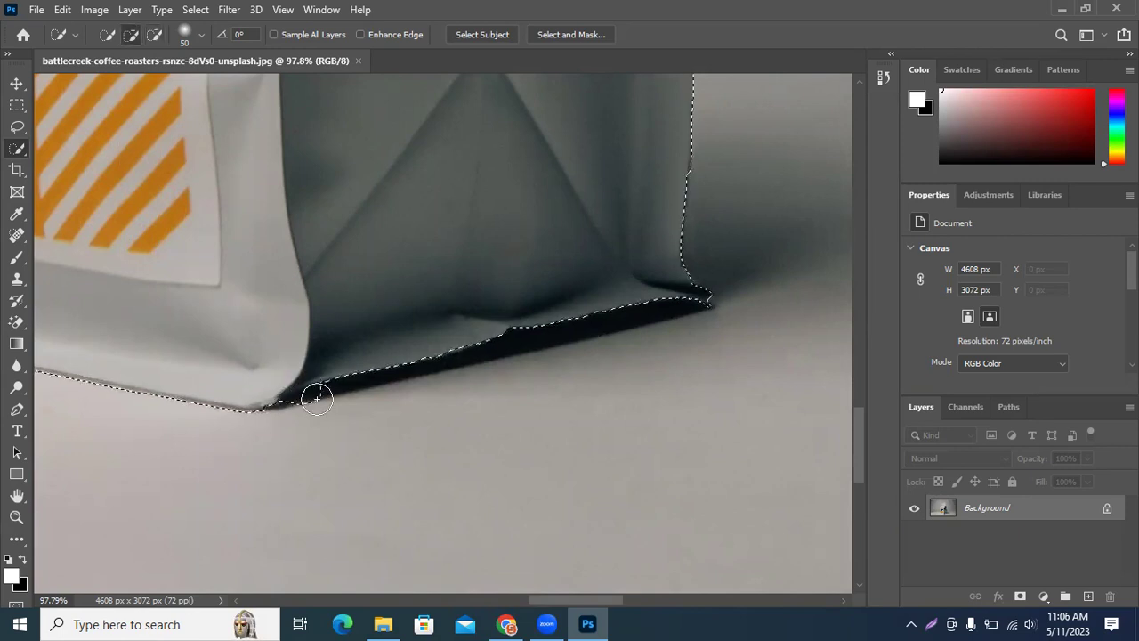
alt+click(314, 405)
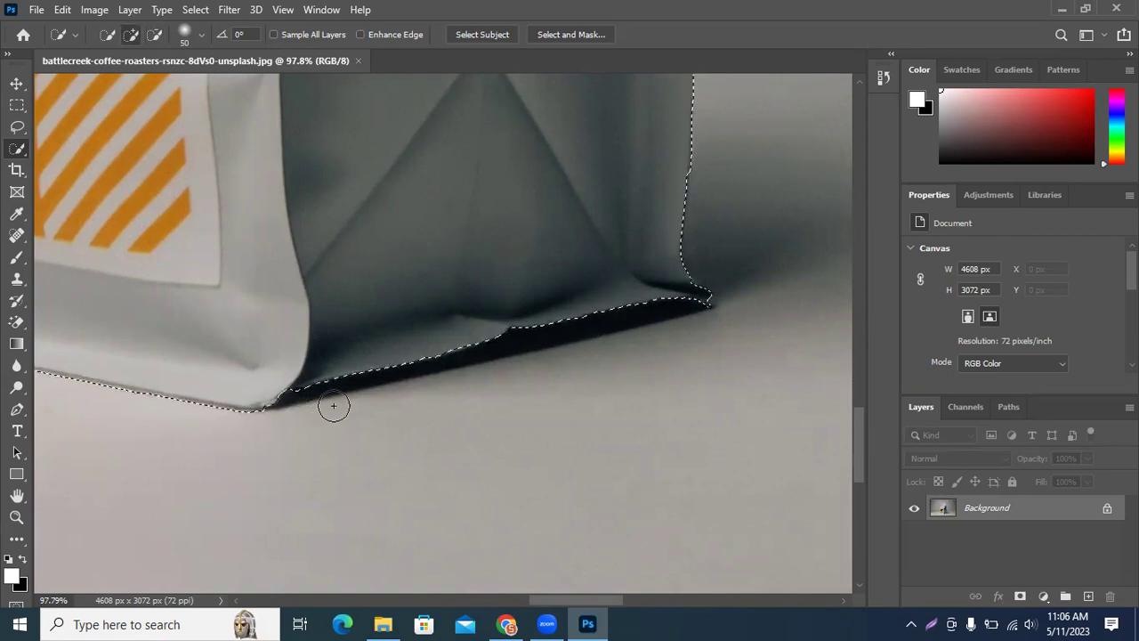
scroll(725, 329, down, 3)
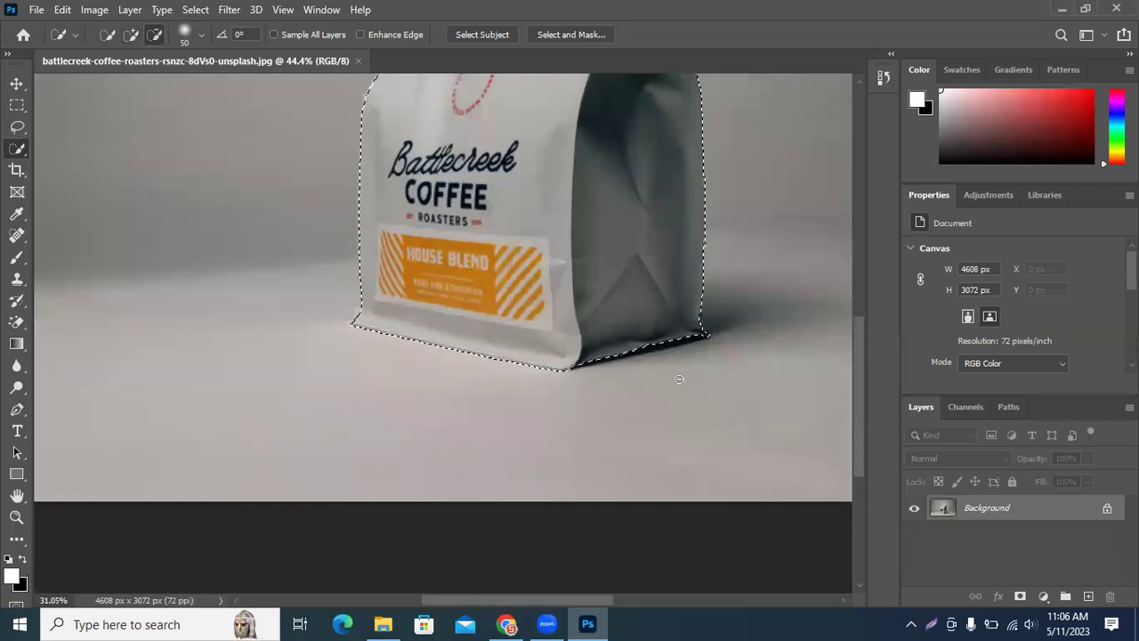
scroll(679, 379, down, 3)
scroll(540, 381, up, 2)
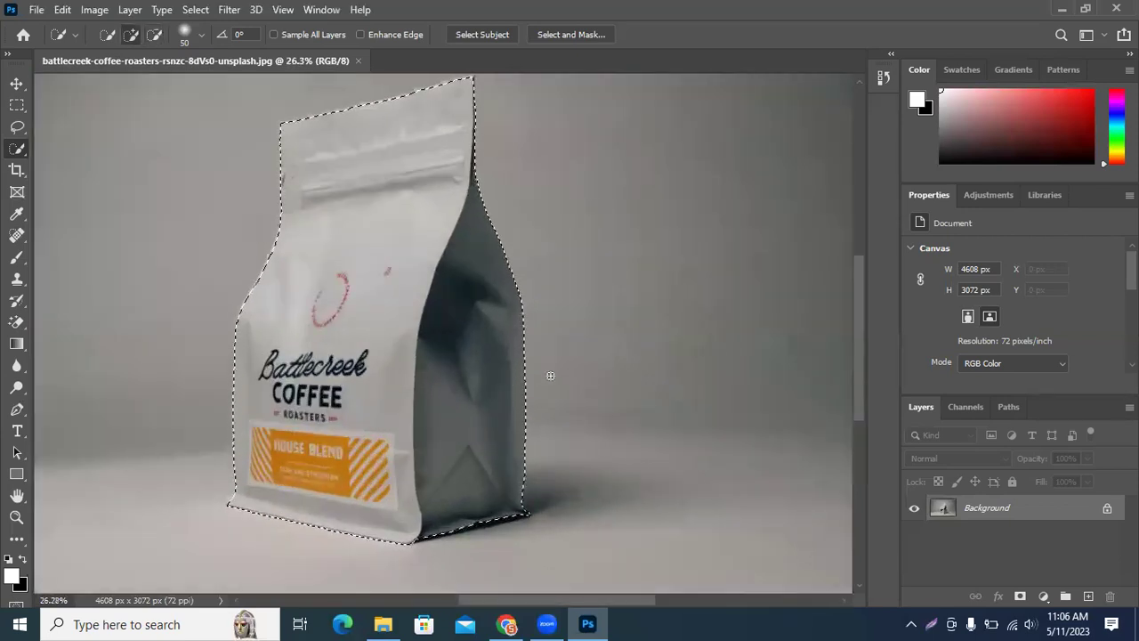
scroll(550, 375, down, 1)
scroll(556, 381, down, 2)
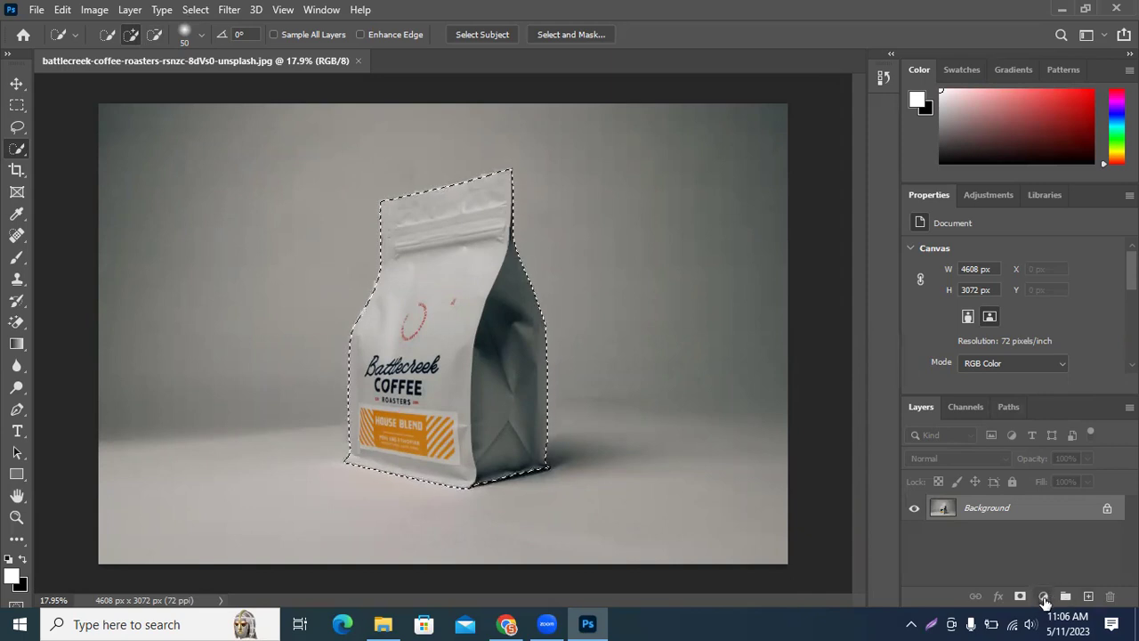
Add a bag-masked Hue/Saturation layer, float its Properties panel, and enable the targeted adjustment hand
click(1044, 598)
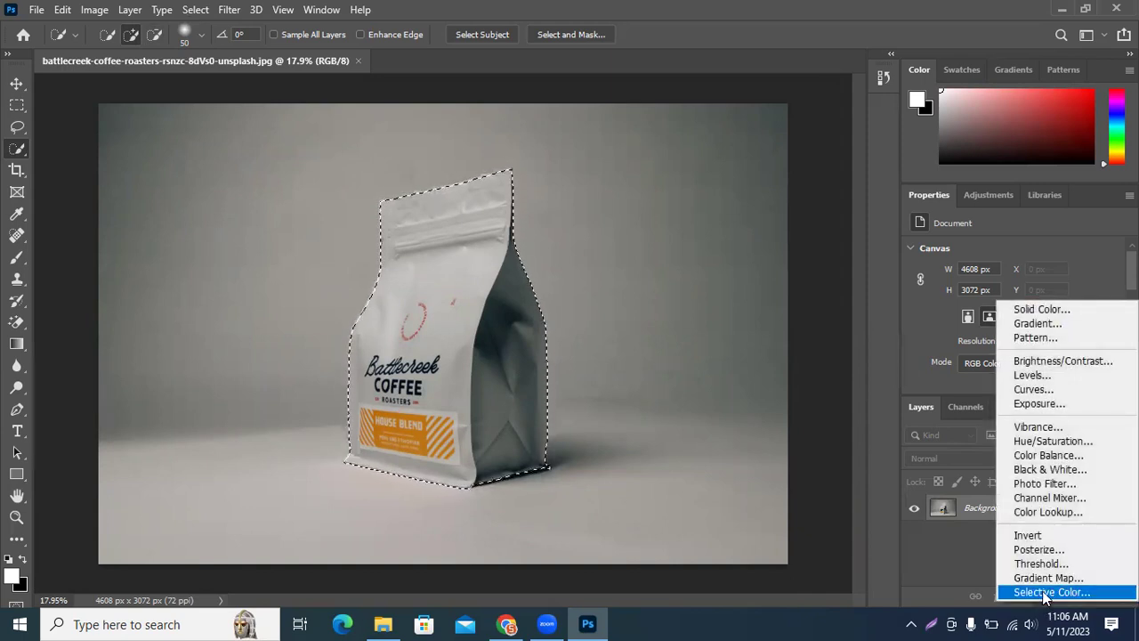
click(1044, 445)
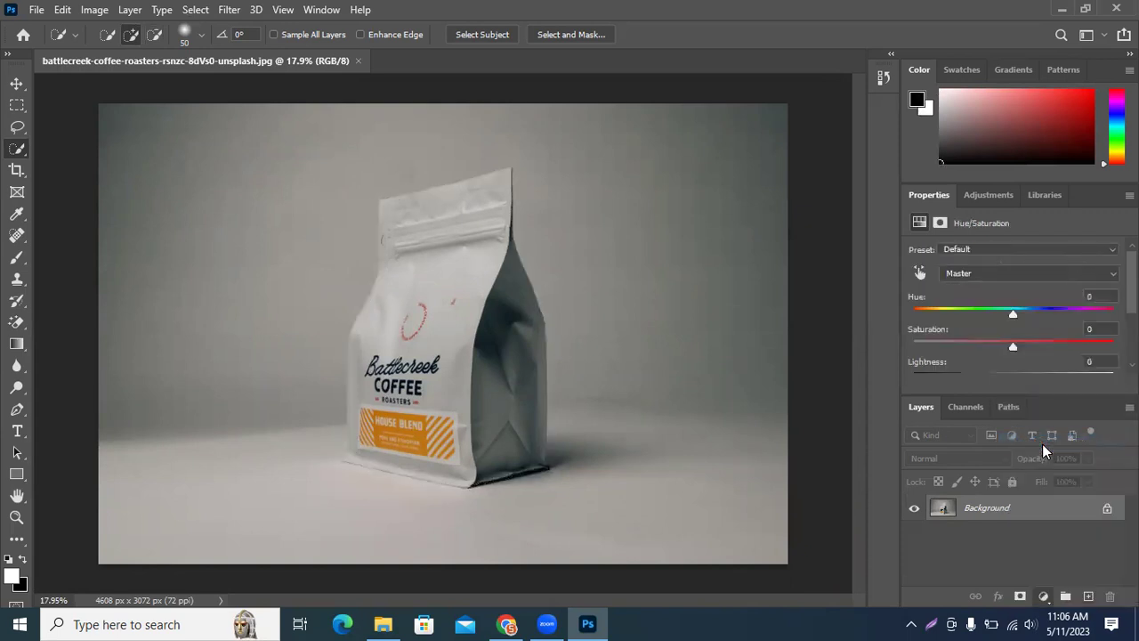
drag(931, 196, 809, 101)
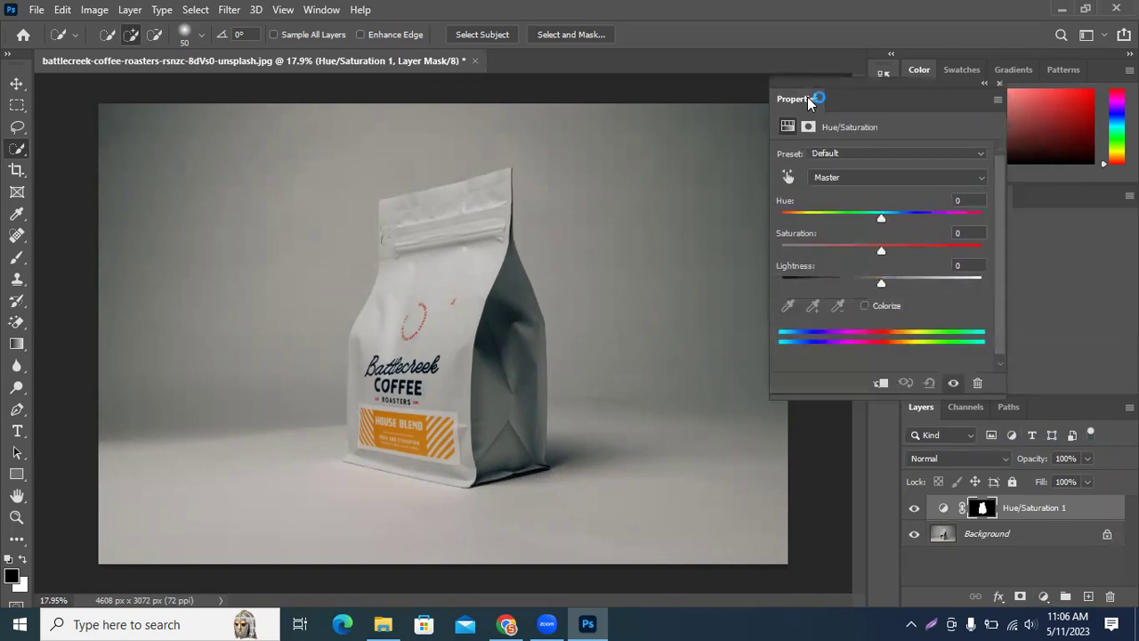
click(788, 176)
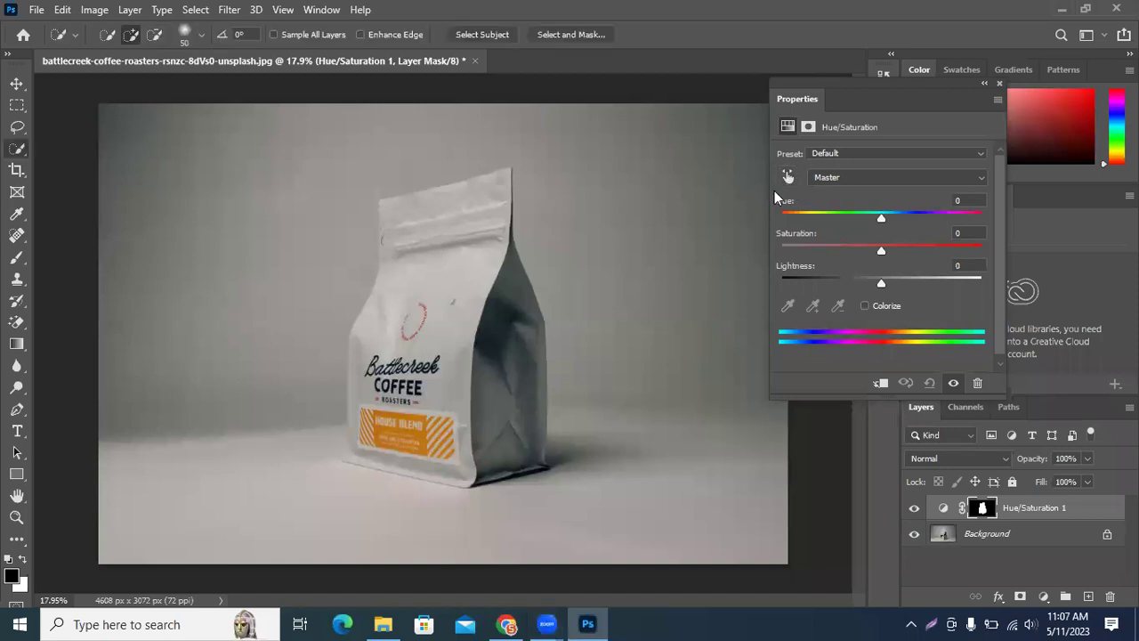
click(788, 177)
click(441, 264)
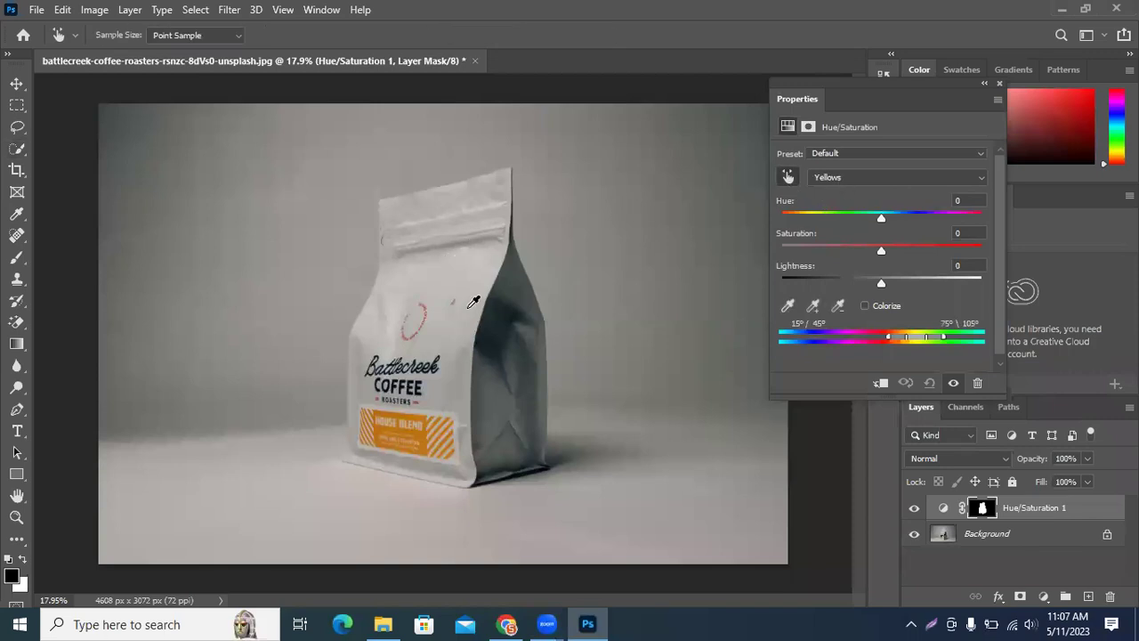
click(512, 300)
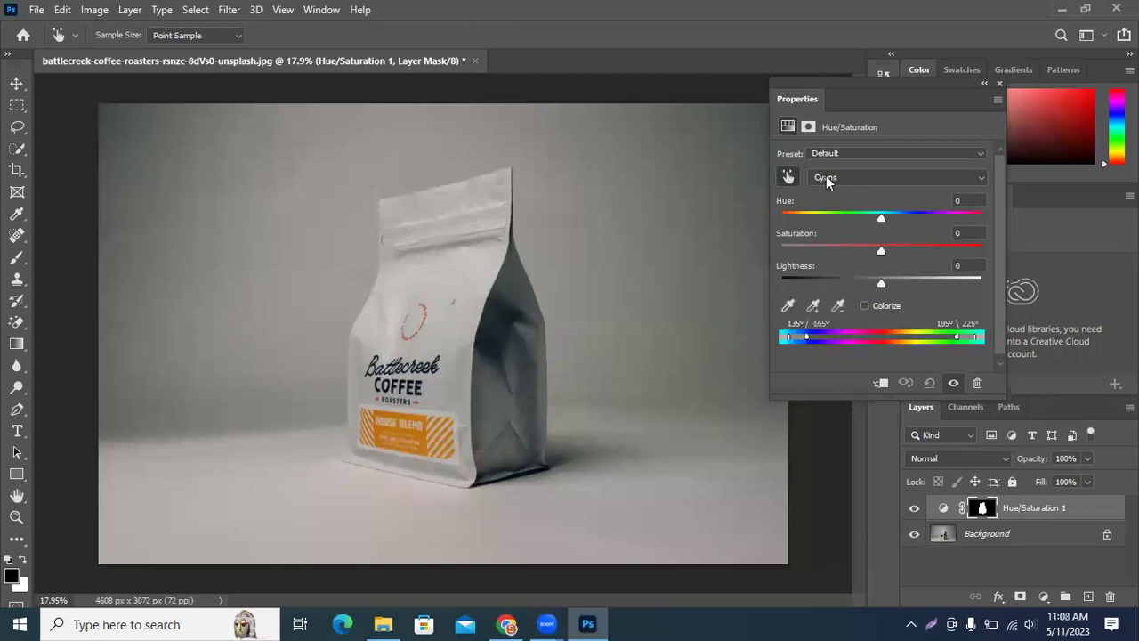
click(515, 443)
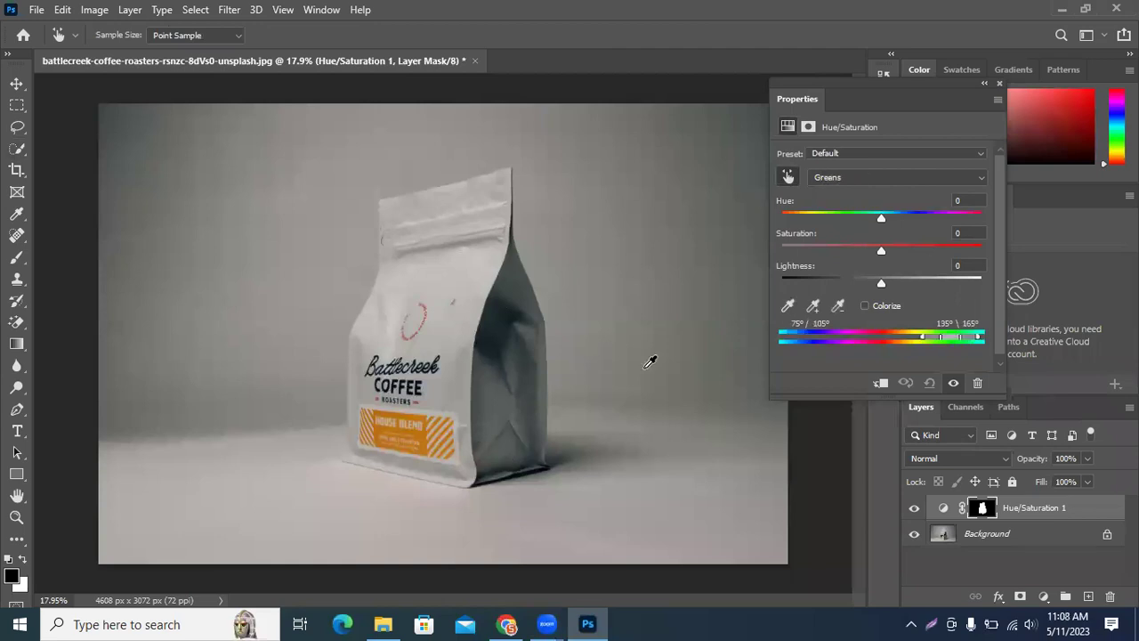
click(524, 302)
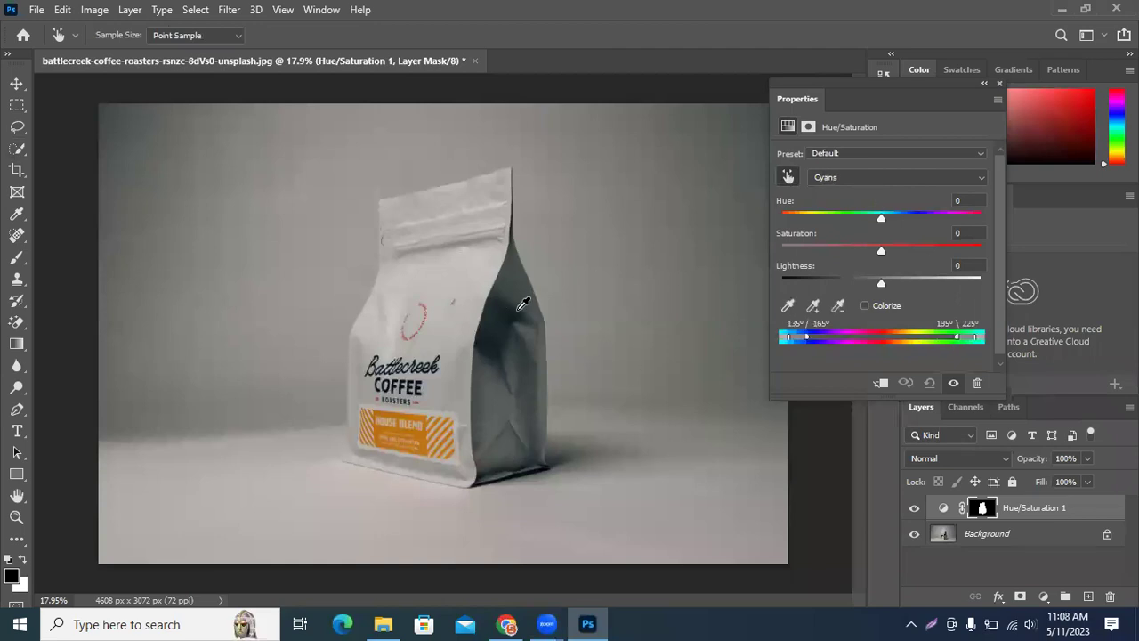
click(498, 351)
click(454, 483)
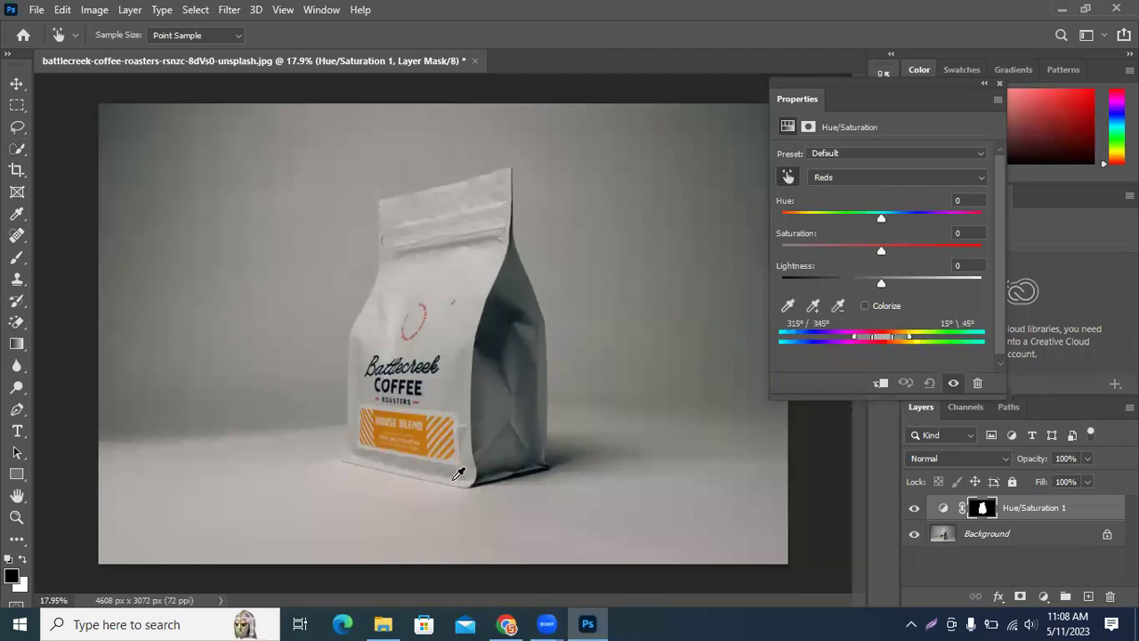
click(357, 404)
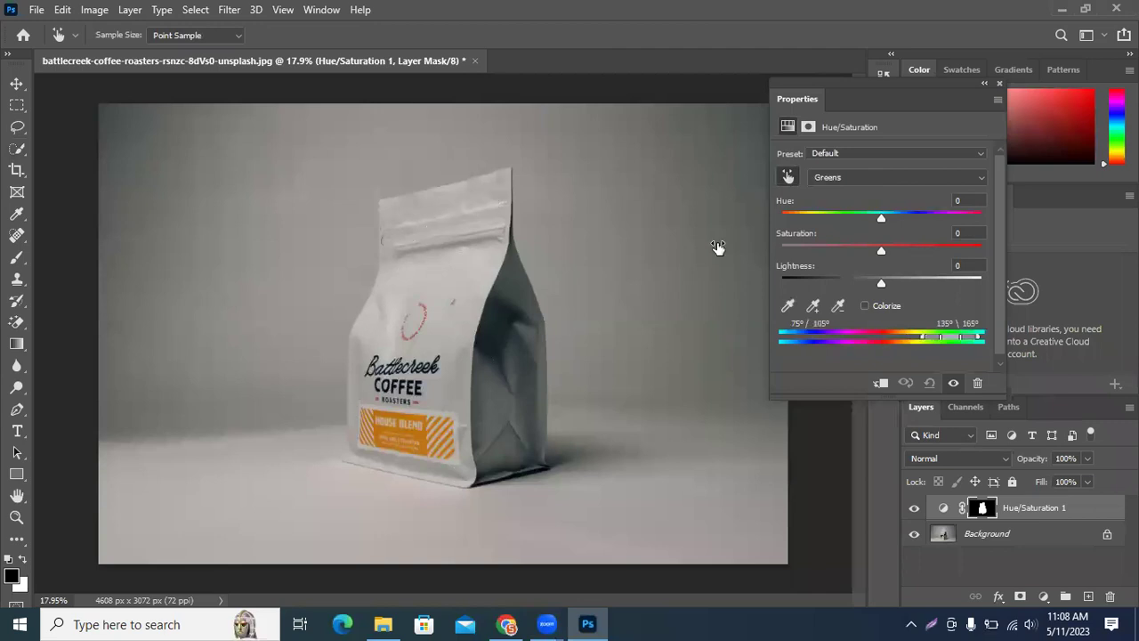
drag(130, 433, 133, 414)
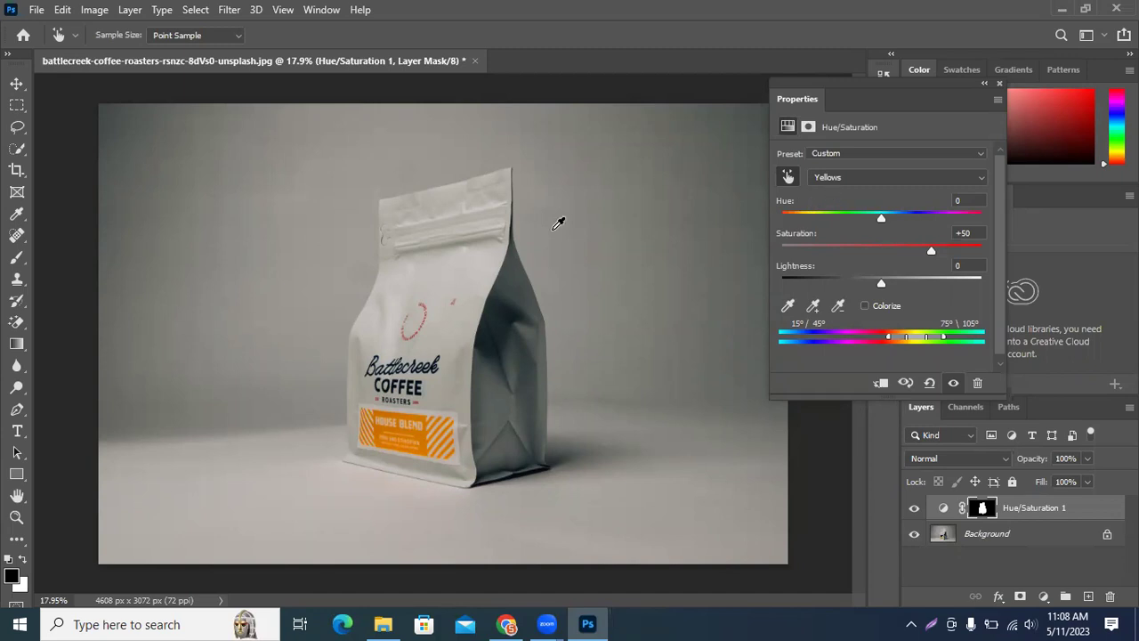
drag(882, 220, 980, 197)
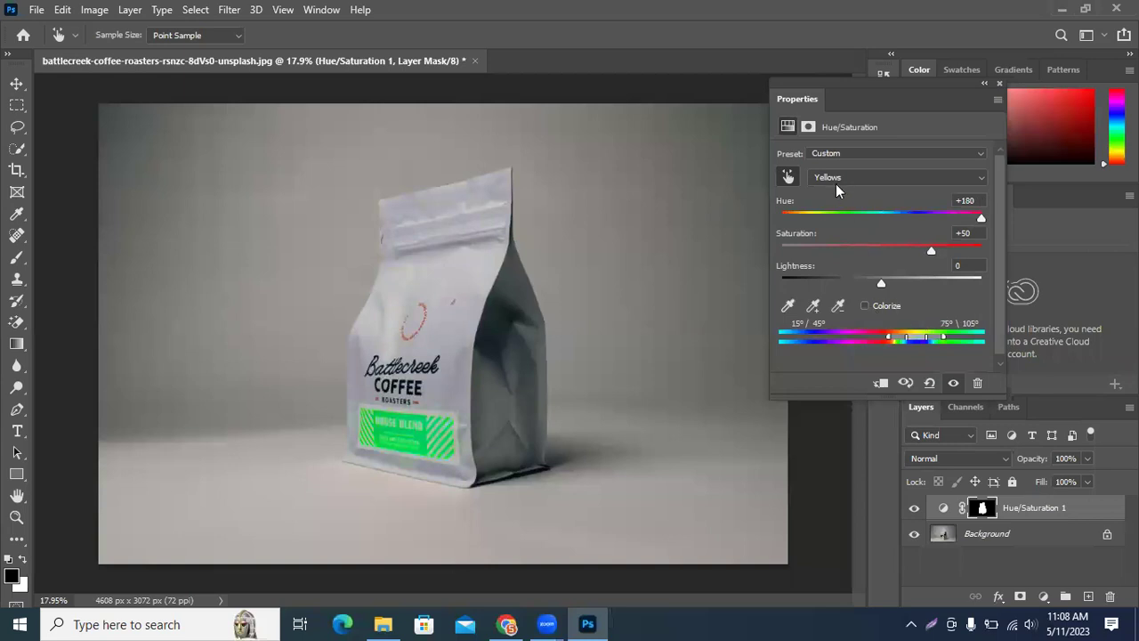
click(926, 382)
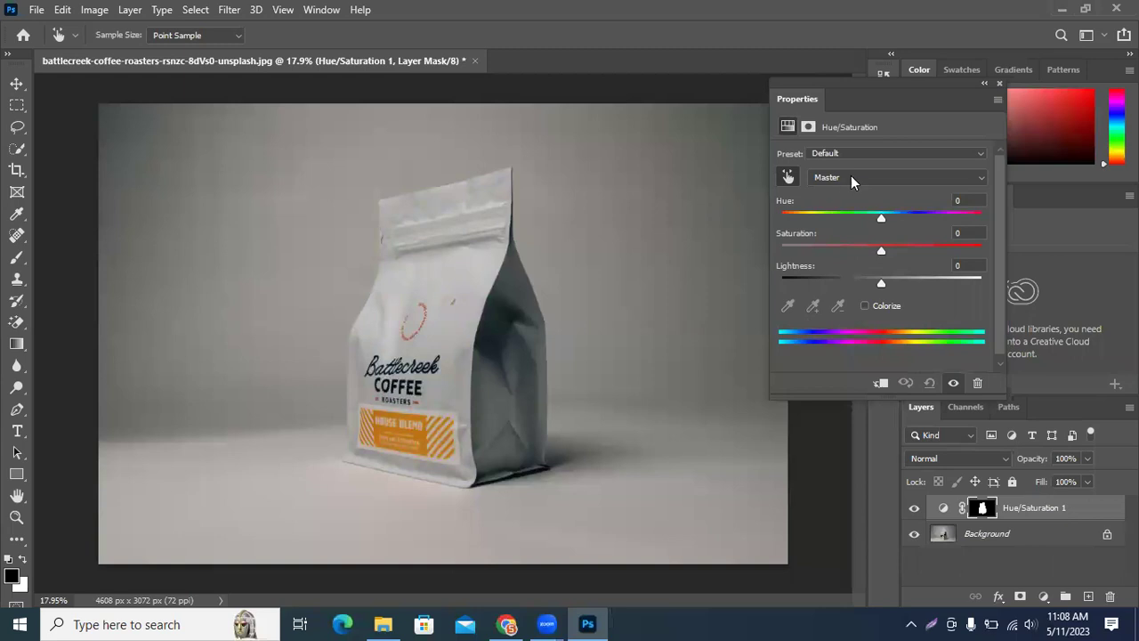
Set the Master Hue of Hue/Saturation 1 to -59, turning the House Blend label pink-magenta
drag(870, 217, 973, 220)
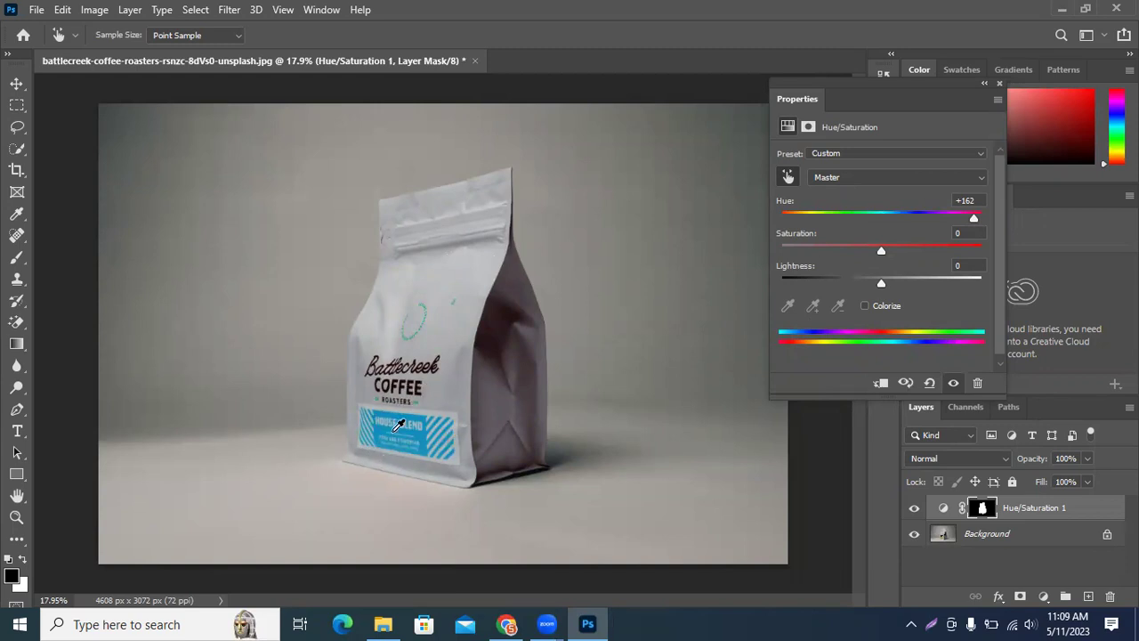
drag(973, 219, 831, 219)
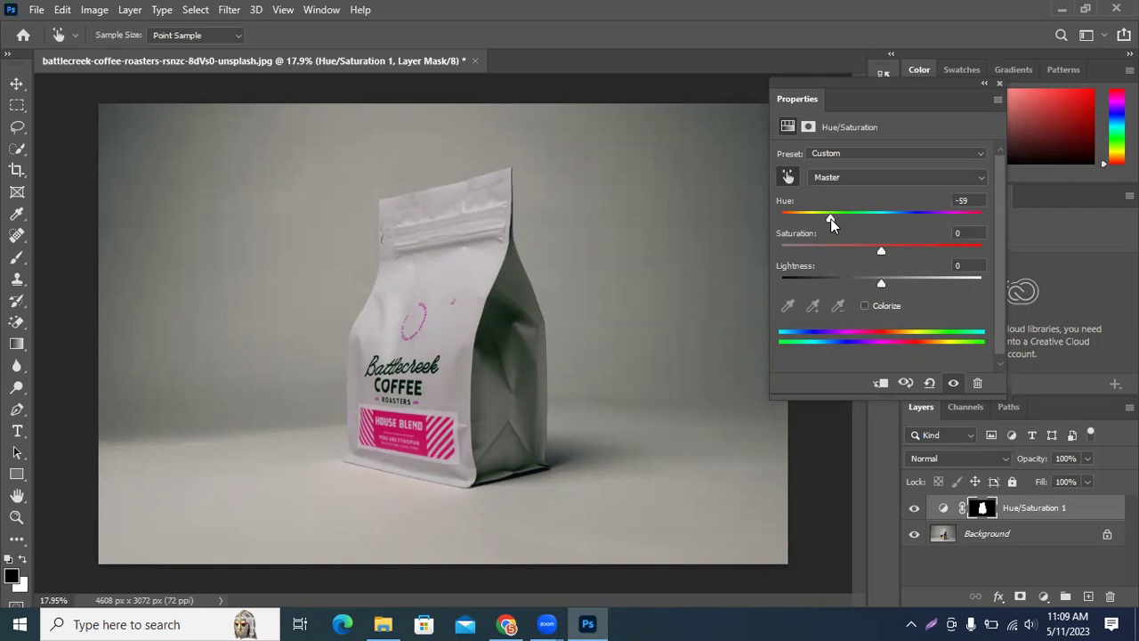
Enable Colorize with Hue 269 and Saturation 52, then close the Properties panel
click(881, 305)
key(w)
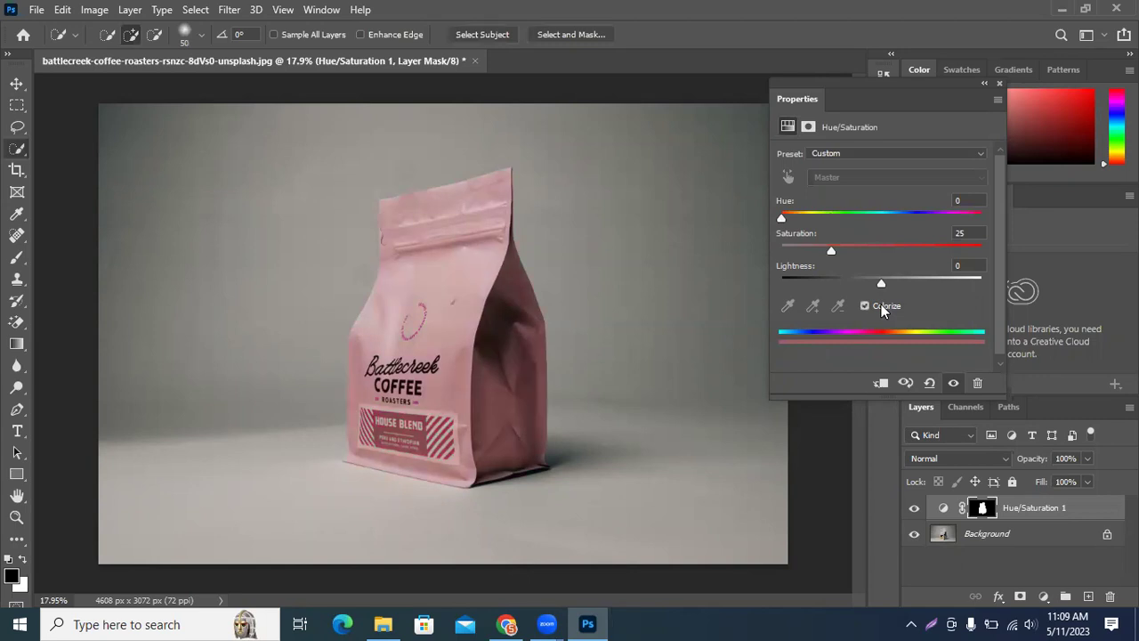
drag(831, 251, 881, 250)
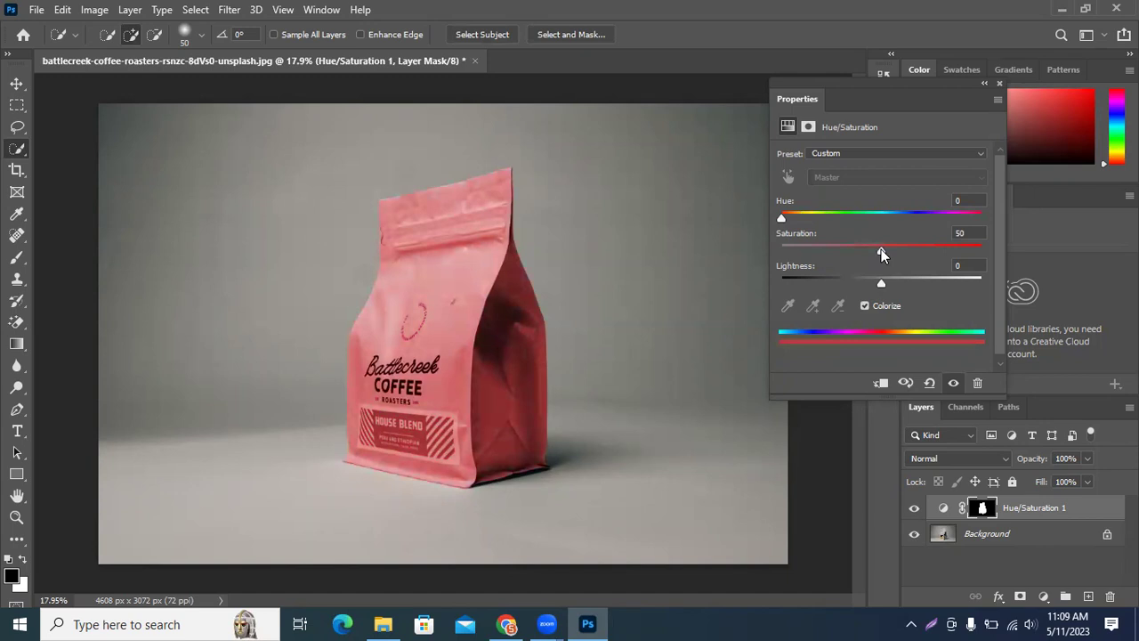
drag(781, 218, 936, 220)
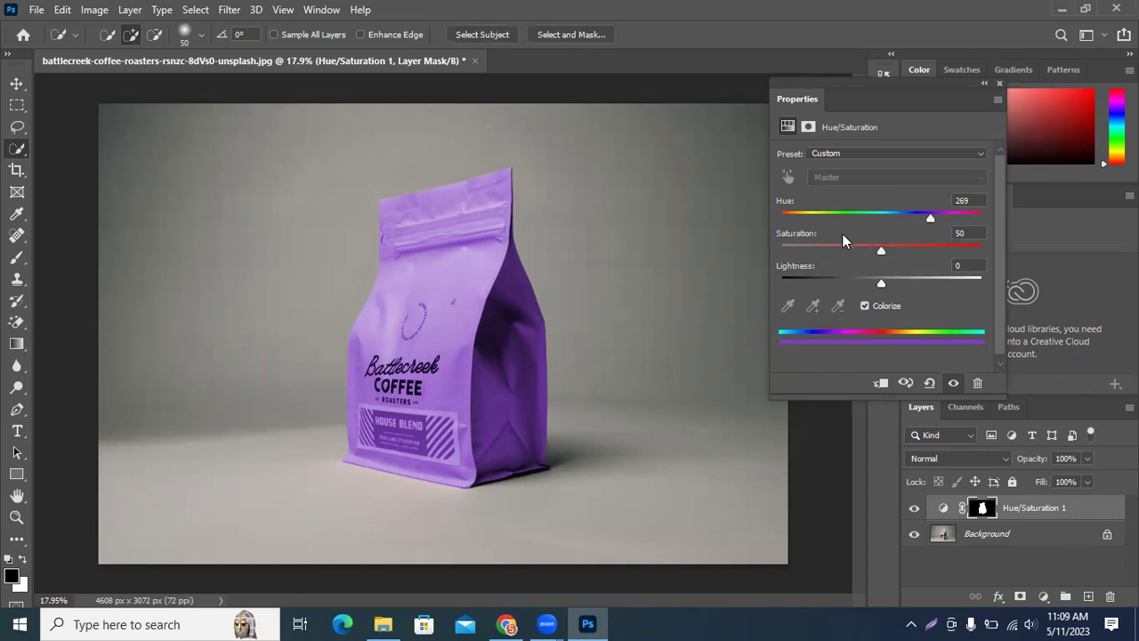
drag(882, 252, 773, 257)
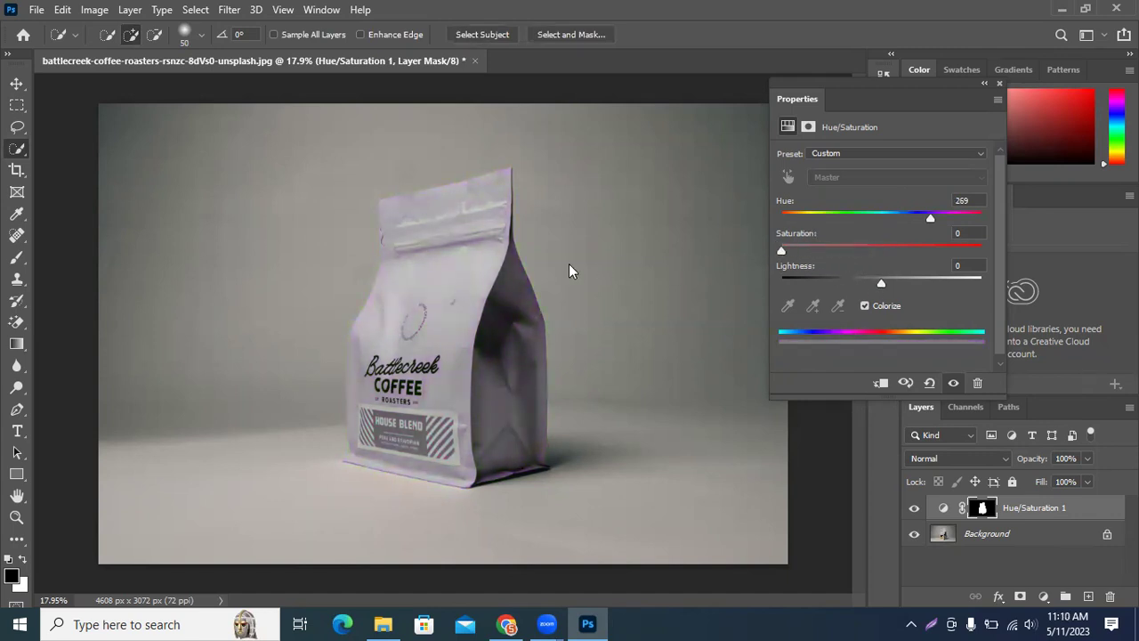
mouse_move(867, 280)
mouse_down()
mouse_move(790, 278)
mouse_move(881, 282)
mouse_up()
drag(811, 251, 881, 252)
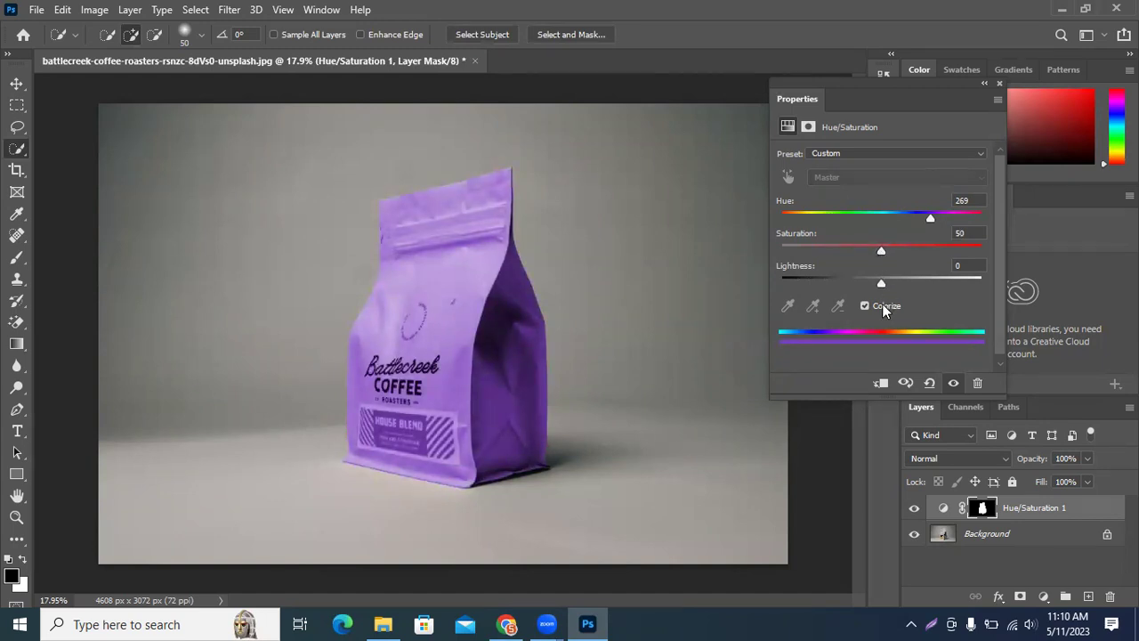
mouse_move(884, 249)
mouse_down()
mouse_move(965, 253)
mouse_move(894, 249)
mouse_up()
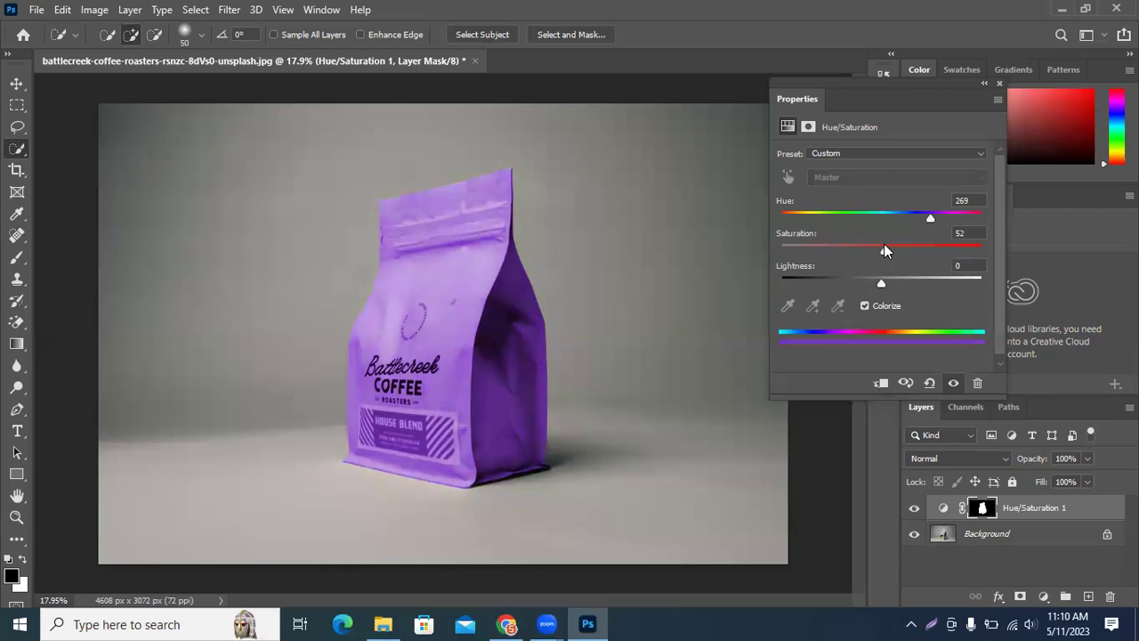
click(999, 83)
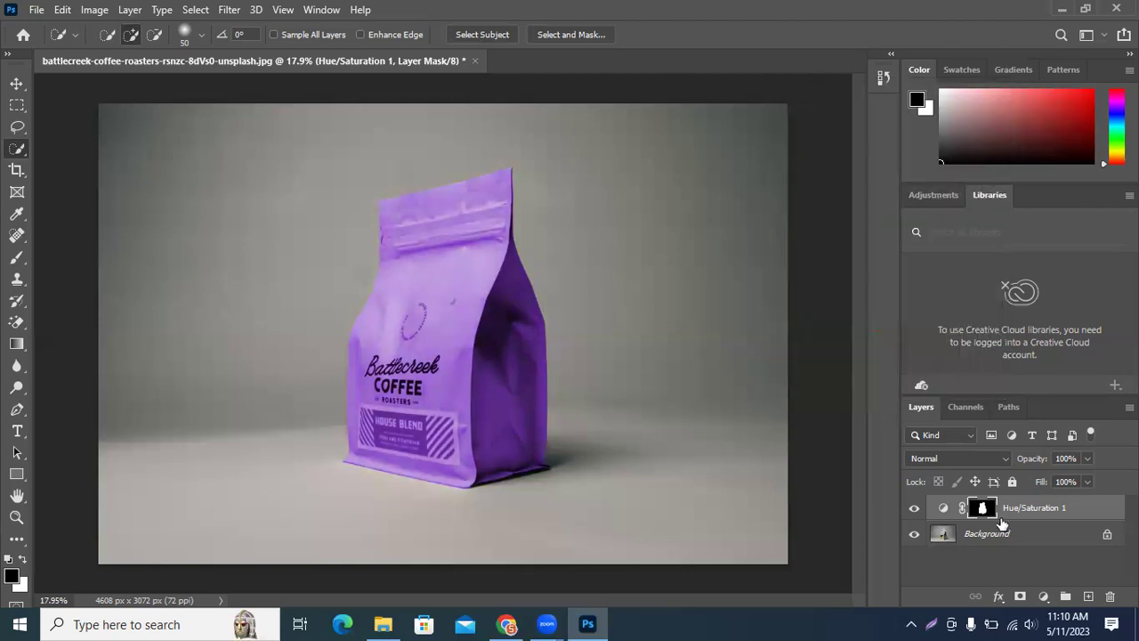
Float the Layers panel, then set up a smaller Brush with adjusted flow, zoomed in
drag(920, 406, 761, 124)
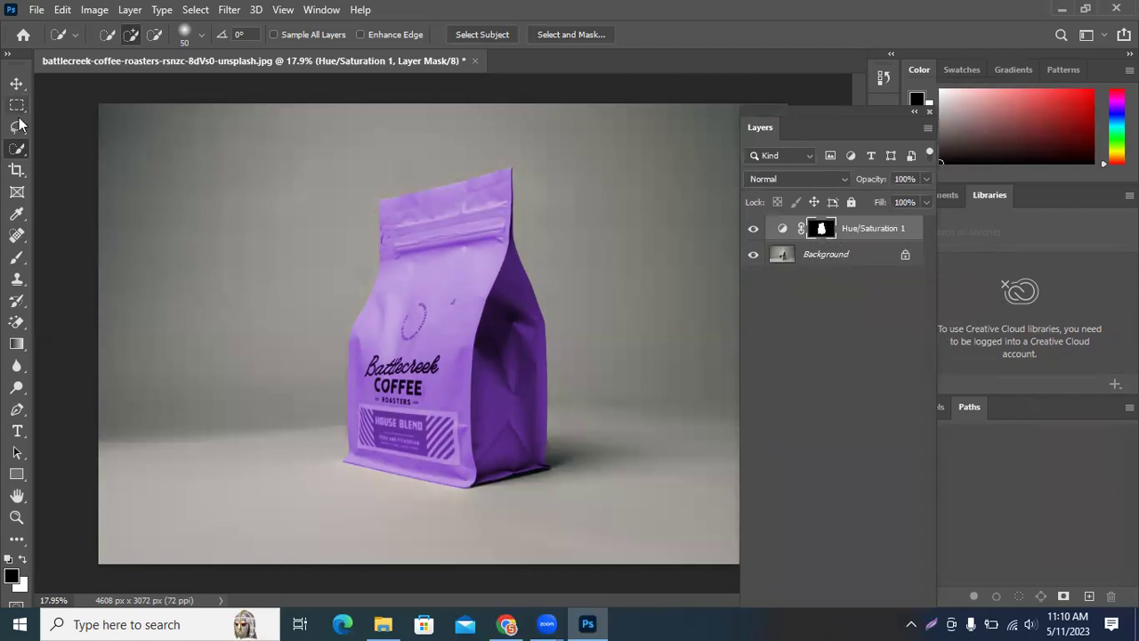
click(17, 262)
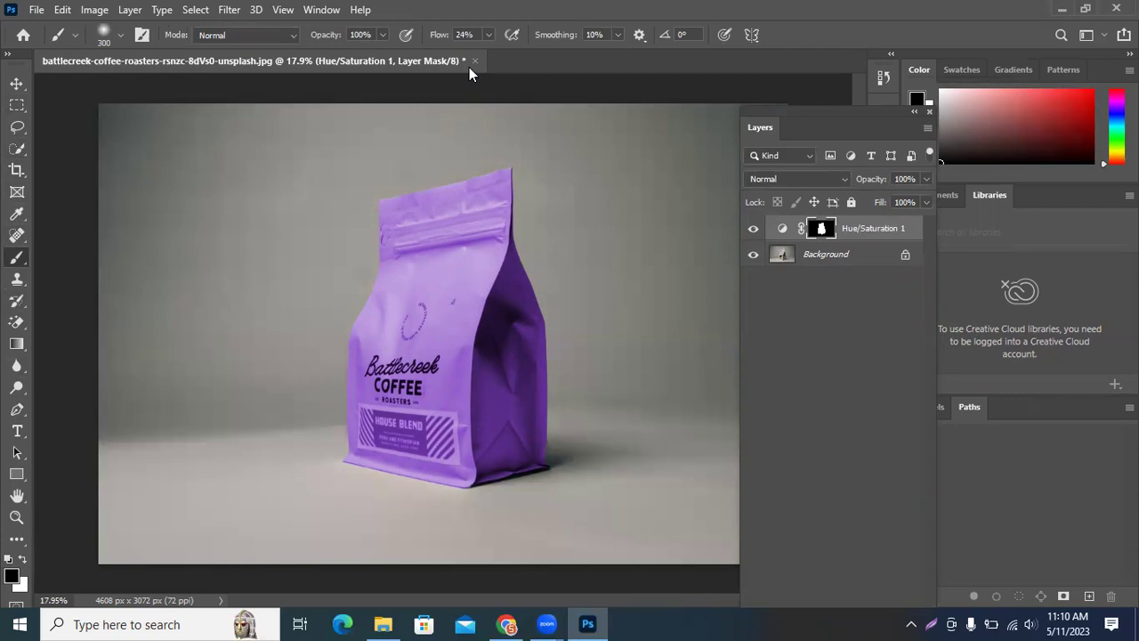
mouse_move(450, 37)
mouse_down()
mouse_move(540, 41)
mouse_move(470, 57)
mouse_move(495, 56)
mouse_up()
scroll(403, 442, up, 2)
scroll(403, 442, up, 2)
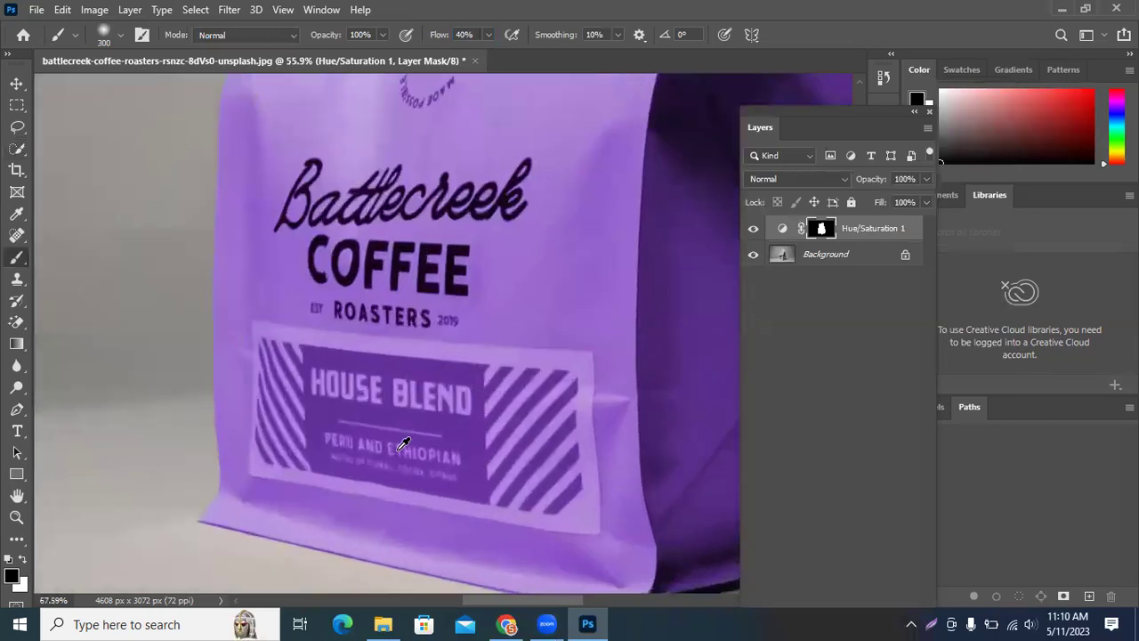
key(bracketleft)
key(bracketleft)
key(bracketleft)
key(bracketleft)
key(bracketleft)
key(bracketleft)
key(bracketleft)
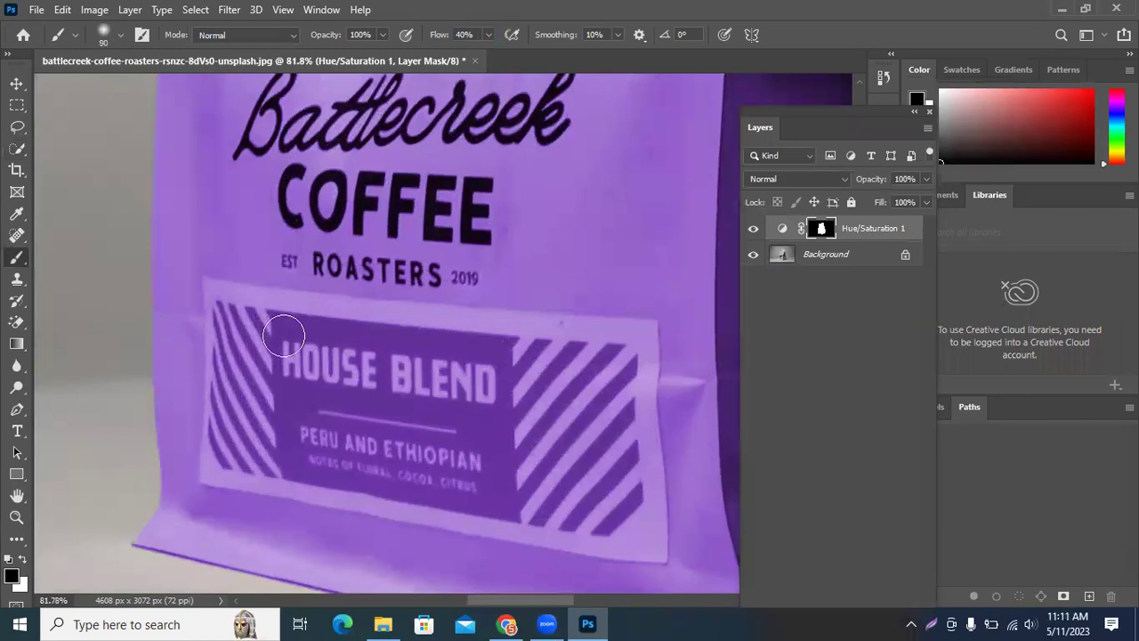
Paint the mask over HOUSE BLEND, then hide Hue/Saturation 1 and select Background
click(754, 229)
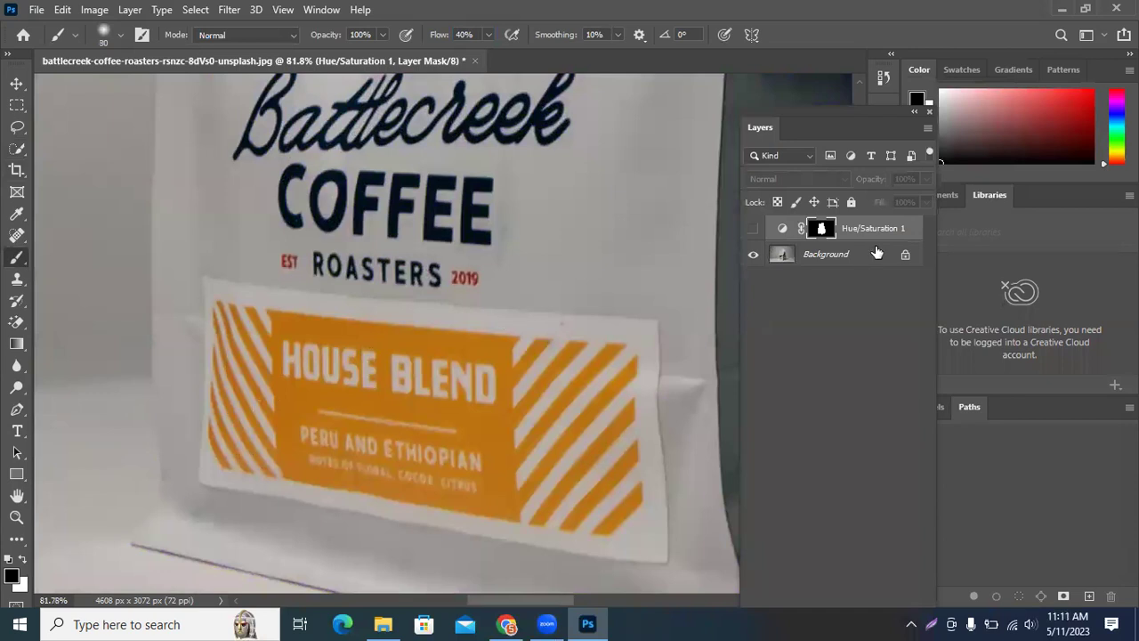
click(754, 229)
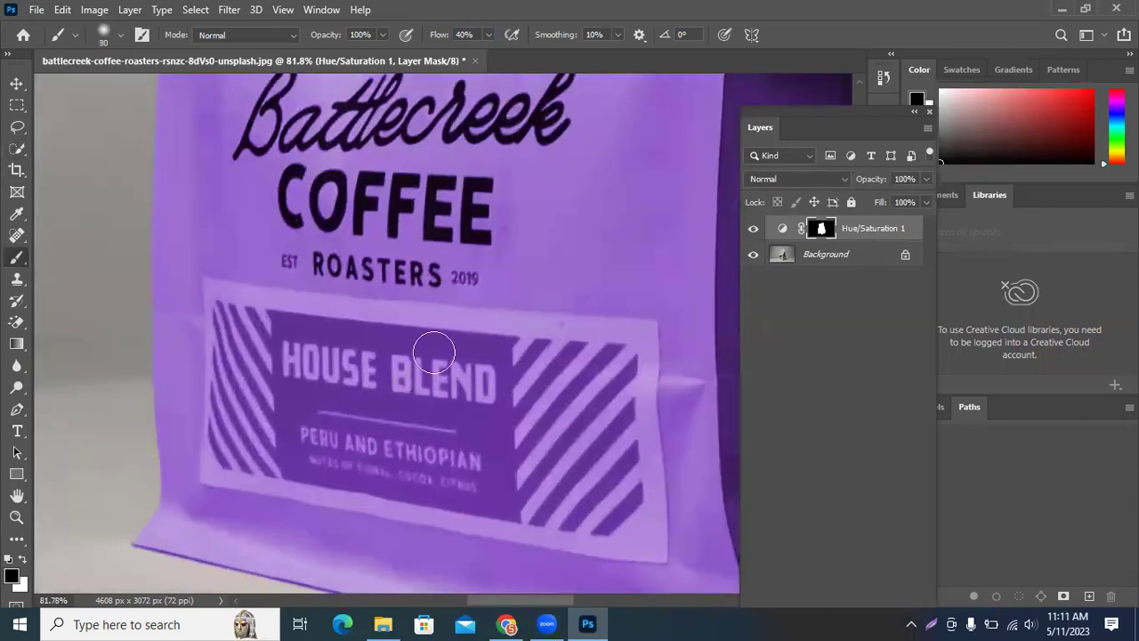
mouse_move(333, 374)
mouse_down()
mouse_move(293, 360)
mouse_move(467, 372)
mouse_move(228, 400)
mouse_move(510, 445)
mouse_move(343, 449)
mouse_move(486, 449)
mouse_move(294, 437)
mouse_up()
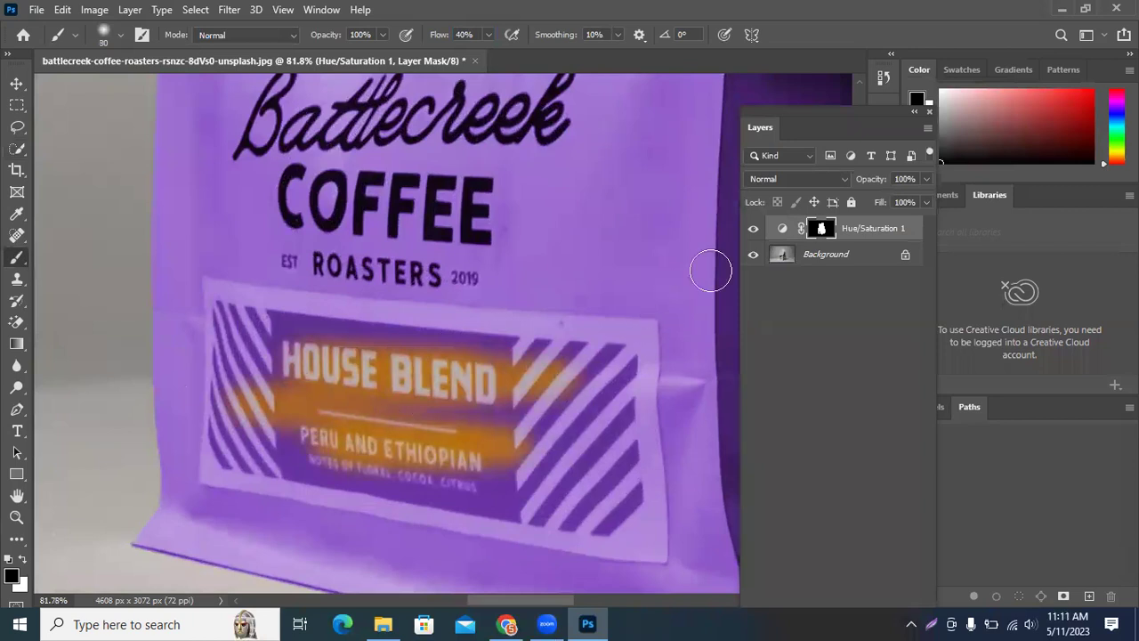
click(754, 229)
click(827, 255)
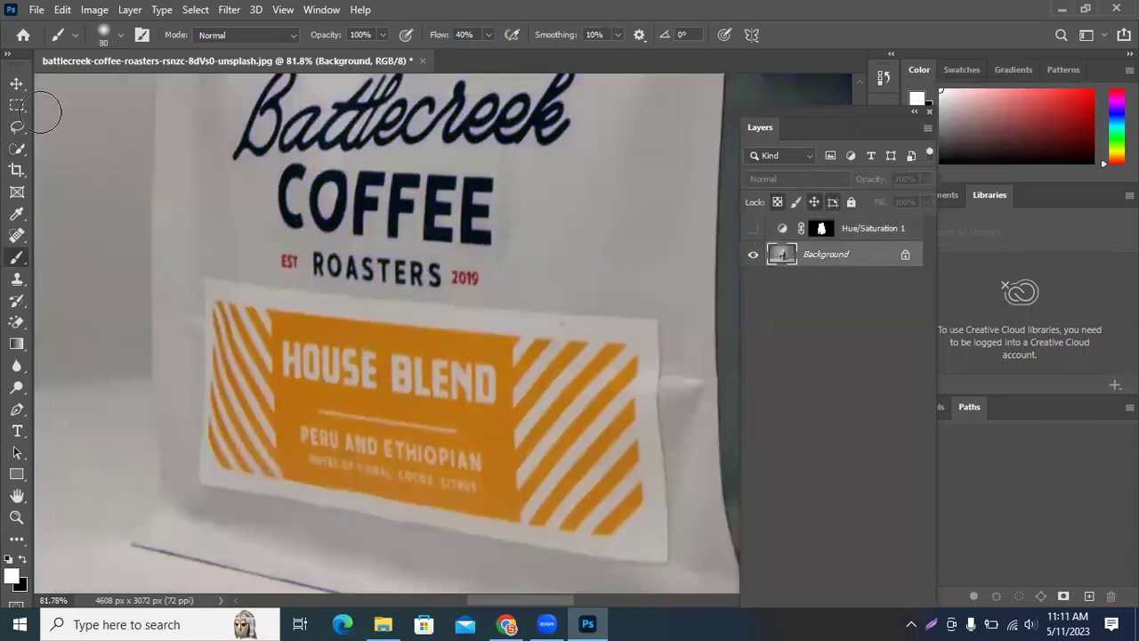
Quick Select the label card on Background, then show Hue/Saturation 1 again
click(17, 128)
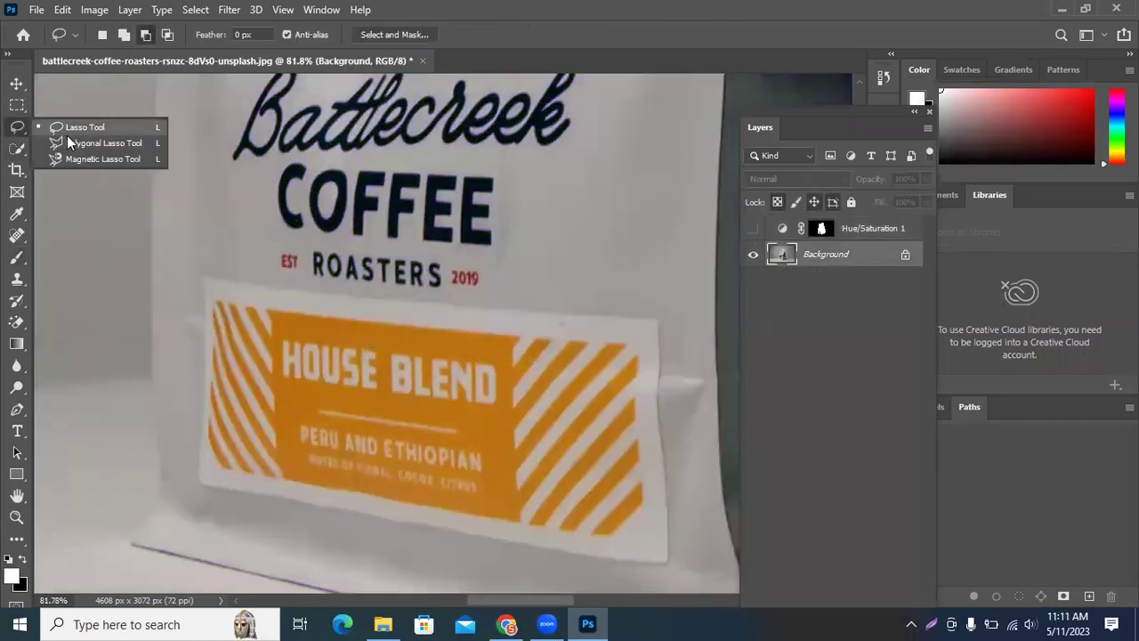
click(17, 148)
click(102, 166)
mouse_move(348, 311)
mouse_down()
mouse_move(393, 363)
mouse_move(455, 330)
mouse_move(467, 428)
mouse_move(572, 507)
mouse_move(635, 534)
mouse_move(543, 452)
mouse_move(571, 467)
mouse_move(619, 432)
mouse_move(614, 348)
mouse_move(640, 347)
mouse_move(542, 526)
mouse_move(391, 501)
mouse_move(299, 456)
mouse_move(243, 399)
mouse_move(230, 303)
mouse_up()
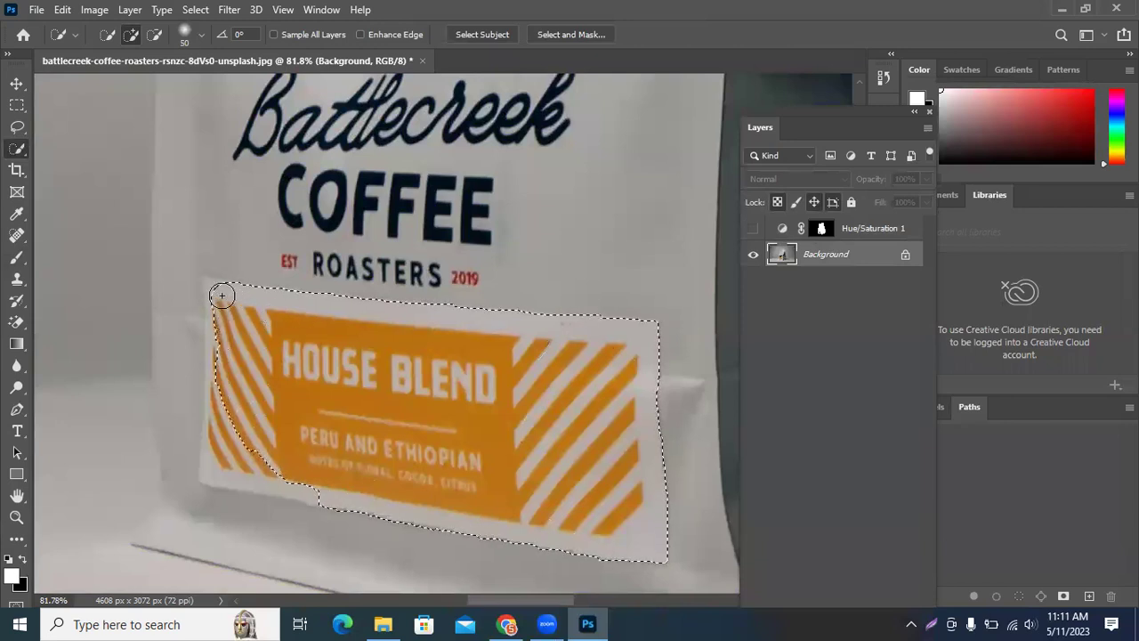
mouse_move(226, 400)
mouse_down()
mouse_move(220, 466)
mouse_move(293, 484)
mouse_move(252, 482)
mouse_move(221, 415)
mouse_up()
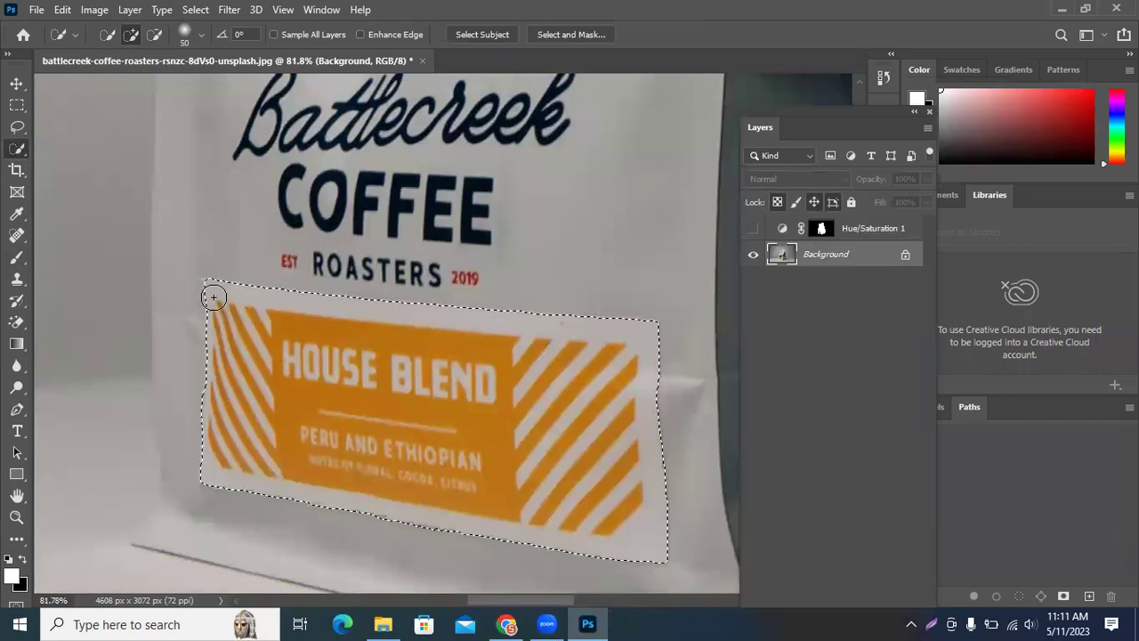
key(bracketleft)
key(bracketleft)
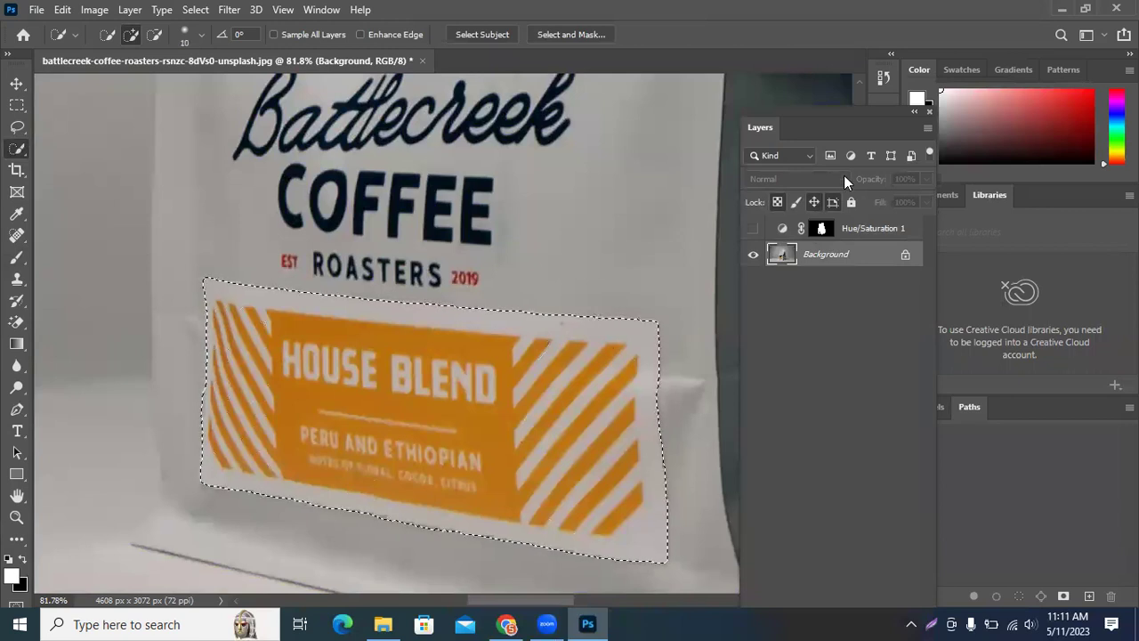
click(753, 229)
Paint the Hue/Saturation 1 mask at 58% flow over the label's edges and orange bands
click(820, 229)
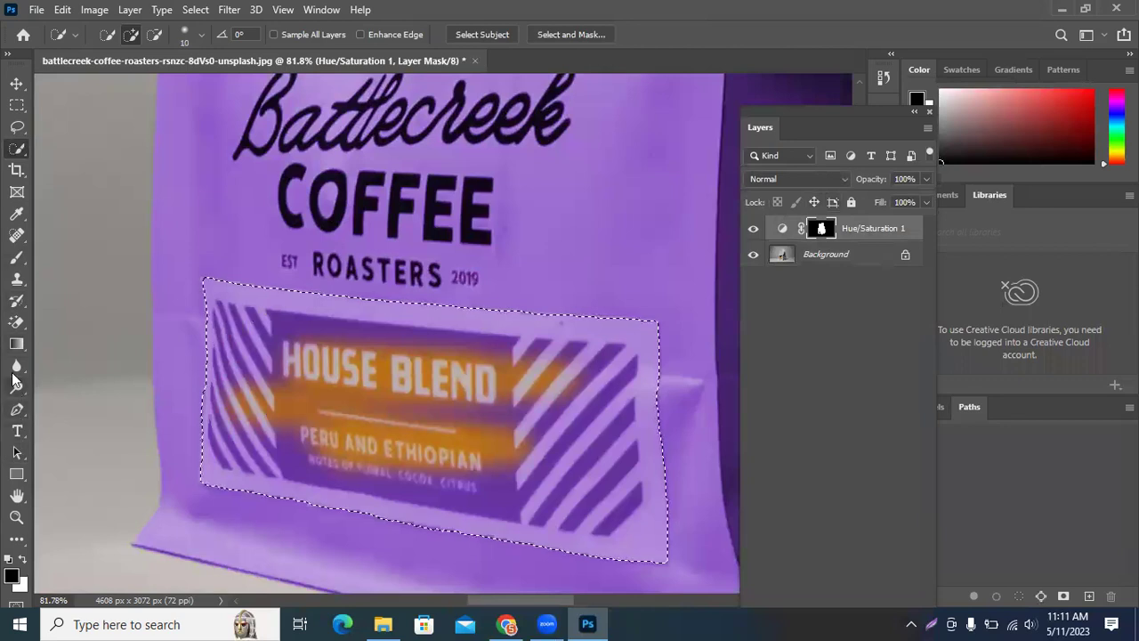
click(17, 257)
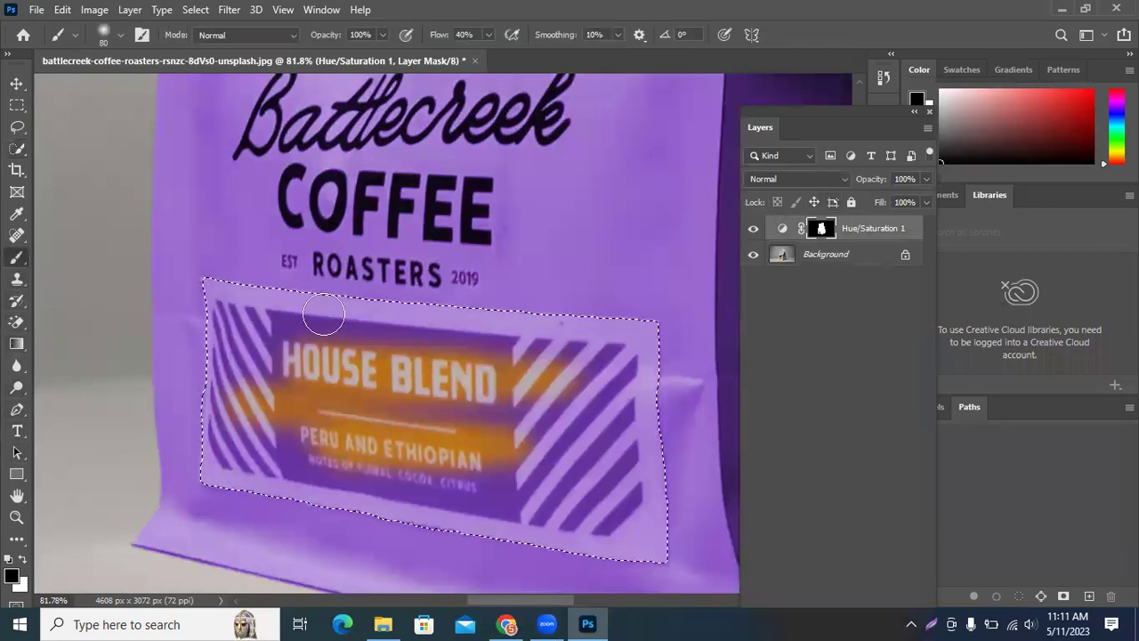
drag(431, 35, 444, 35)
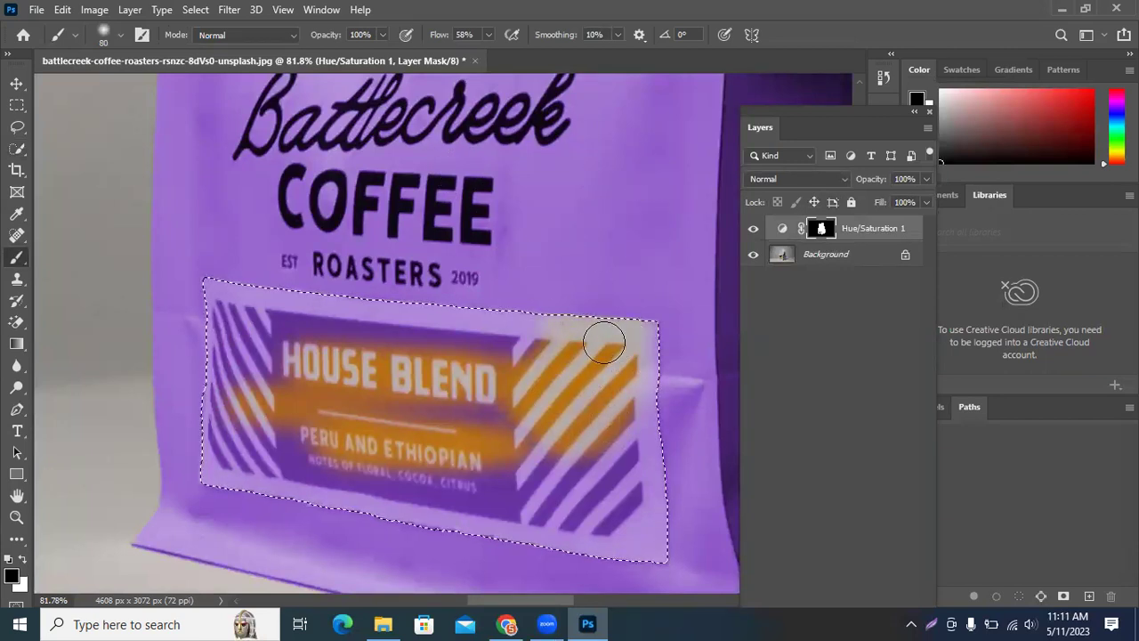
drag(527, 304, 544, 329)
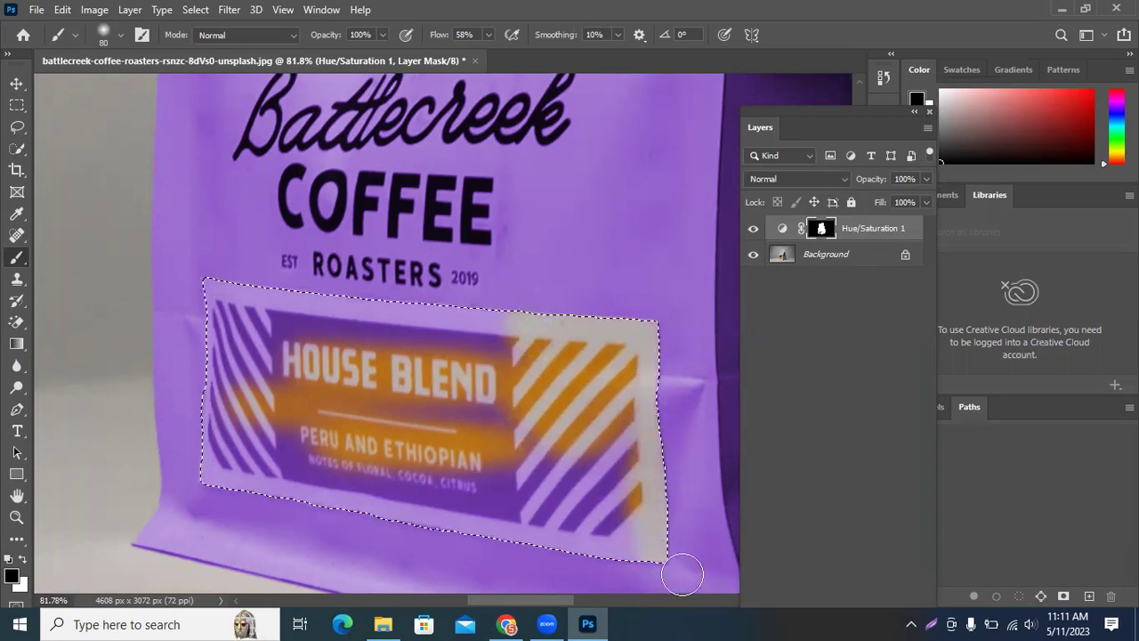
drag(400, 531, 654, 536)
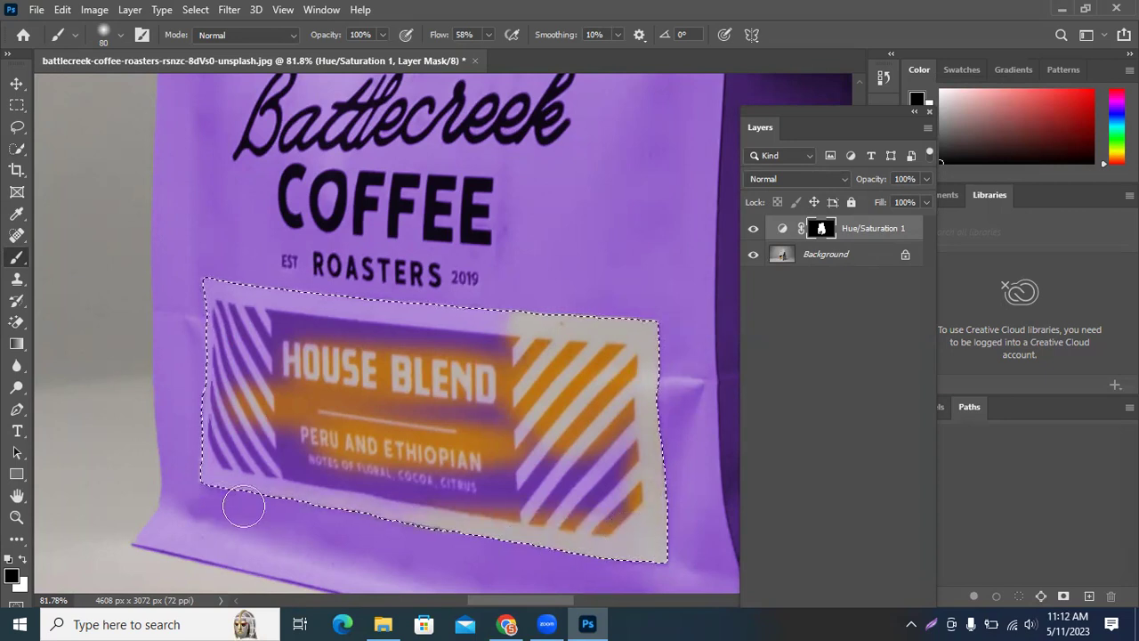
mouse_move(216, 488)
mouse_down()
mouse_move(203, 412)
mouse_move(203, 289)
mouse_move(175, 417)
mouse_move(211, 368)
mouse_up()
mouse_move(239, 271)
mouse_down()
mouse_move(370, 320)
mouse_move(322, 331)
mouse_move(228, 320)
mouse_move(706, 322)
mouse_up()
mouse_move(262, 352)
mouse_down()
mouse_move(262, 389)
mouse_move(247, 403)
mouse_move(219, 371)
mouse_move(243, 531)
mouse_move(221, 486)
mouse_move(247, 541)
mouse_move(309, 283)
mouse_move(254, 236)
mouse_move(232, 297)
mouse_move(296, 307)
mouse_move(379, 356)
mouse_move(360, 522)
mouse_move(393, 467)
mouse_move(463, 249)
mouse_move(501, 516)
mouse_move(461, 329)
mouse_move(454, 471)
mouse_move(615, 474)
mouse_move(727, 500)
mouse_move(533, 546)
mouse_move(404, 491)
mouse_move(452, 450)
mouse_move(646, 428)
mouse_up()
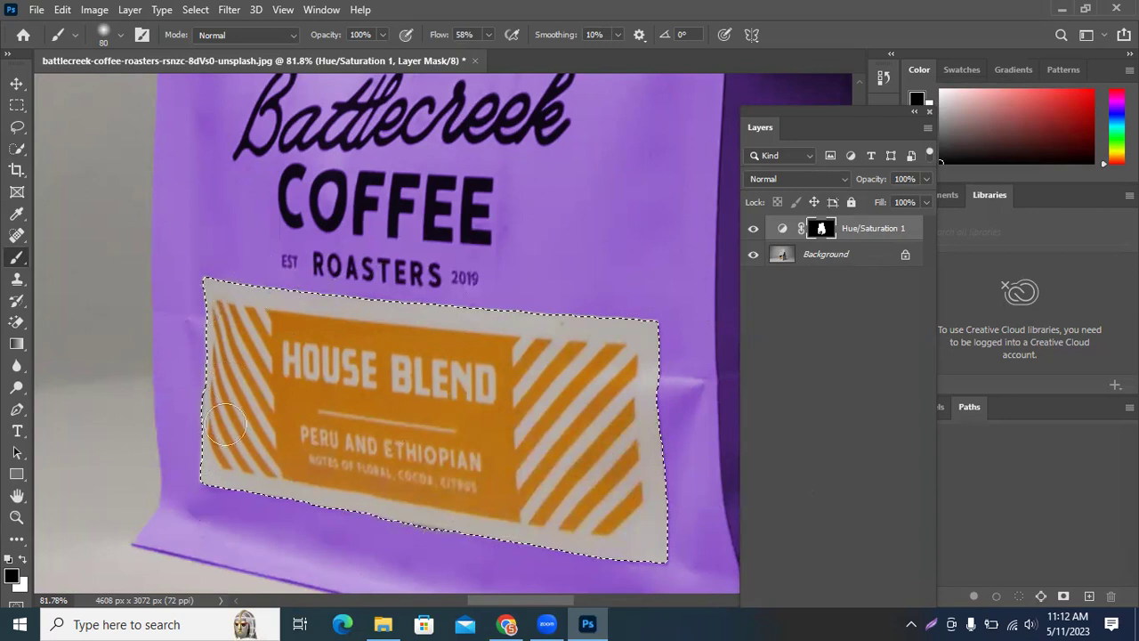
Deselect, compare with the recolour on and off, then hide it and select Background
key(ctrl+d)
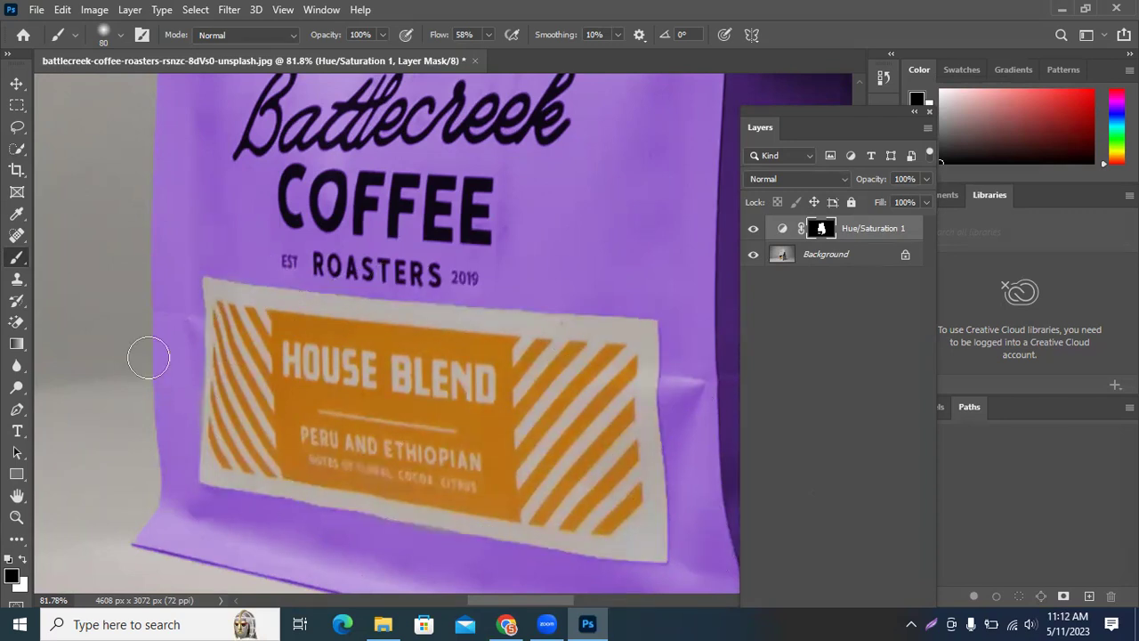
scroll(241, 196, up, 3)
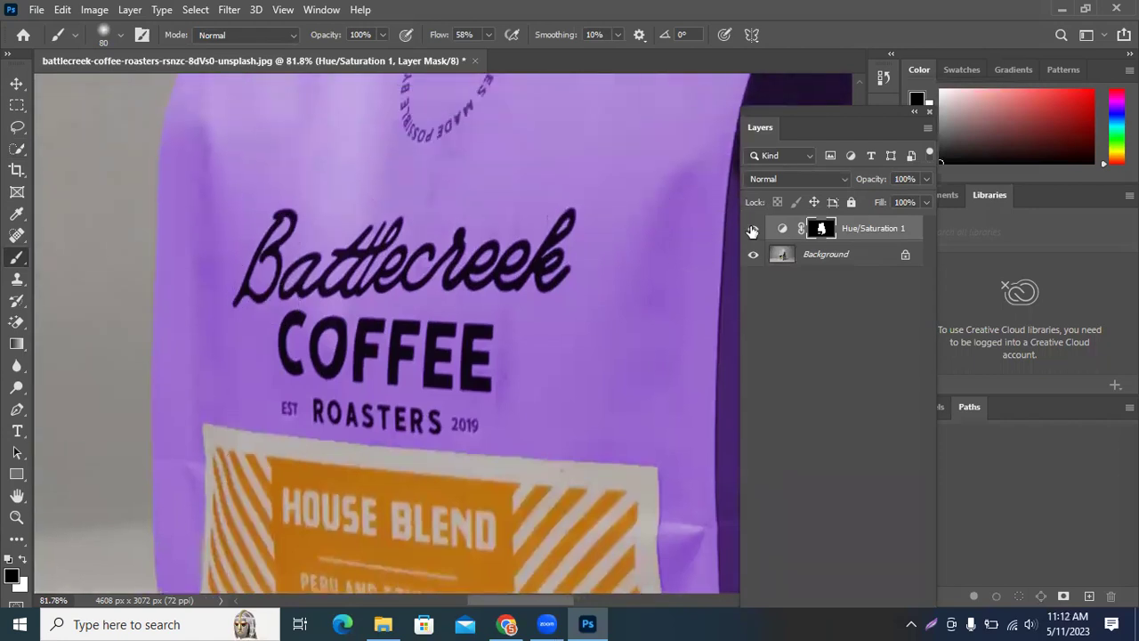
click(752, 230)
click(753, 229)
scroll(356, 329, up, 1)
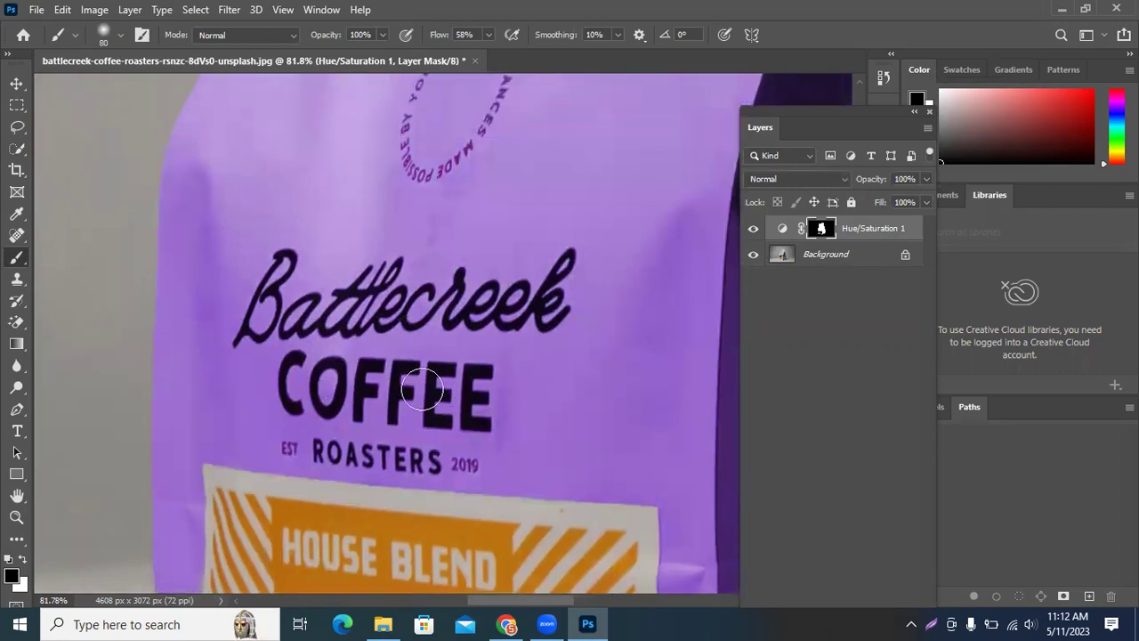
click(755, 230)
click(828, 259)
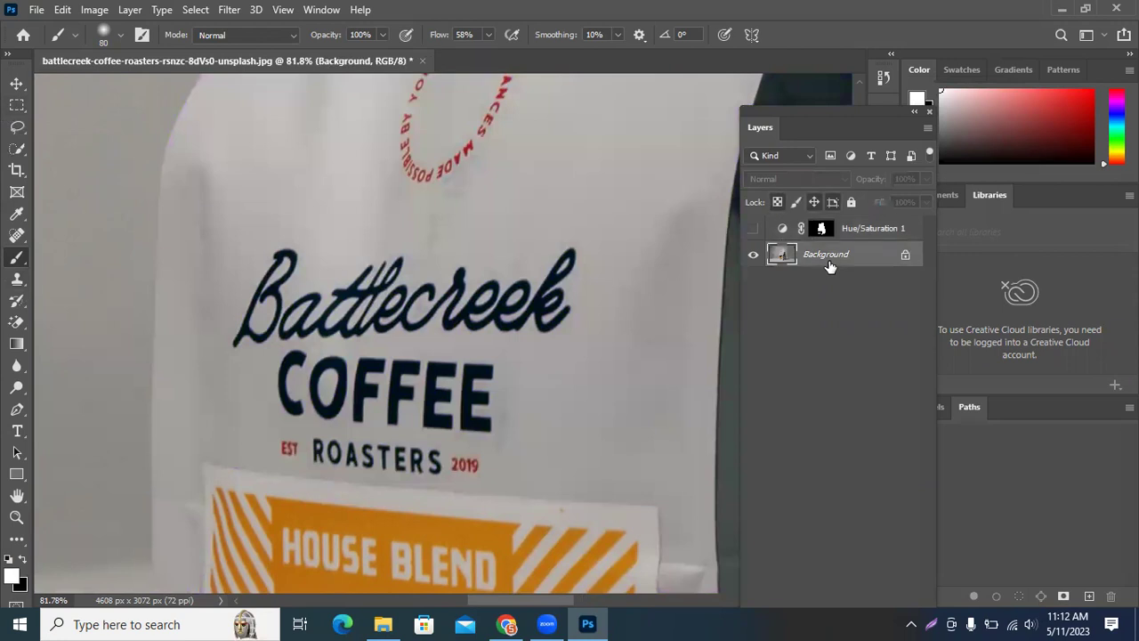
Magic Wand select the COFFEE letters and the Battlecreek script word
click(17, 148)
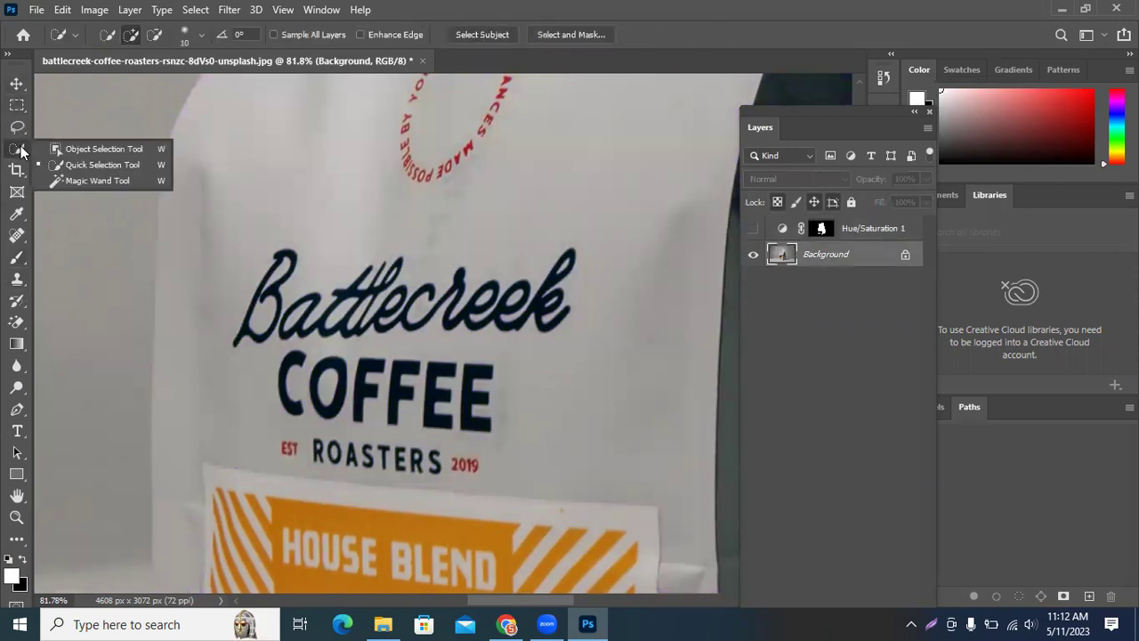
click(78, 185)
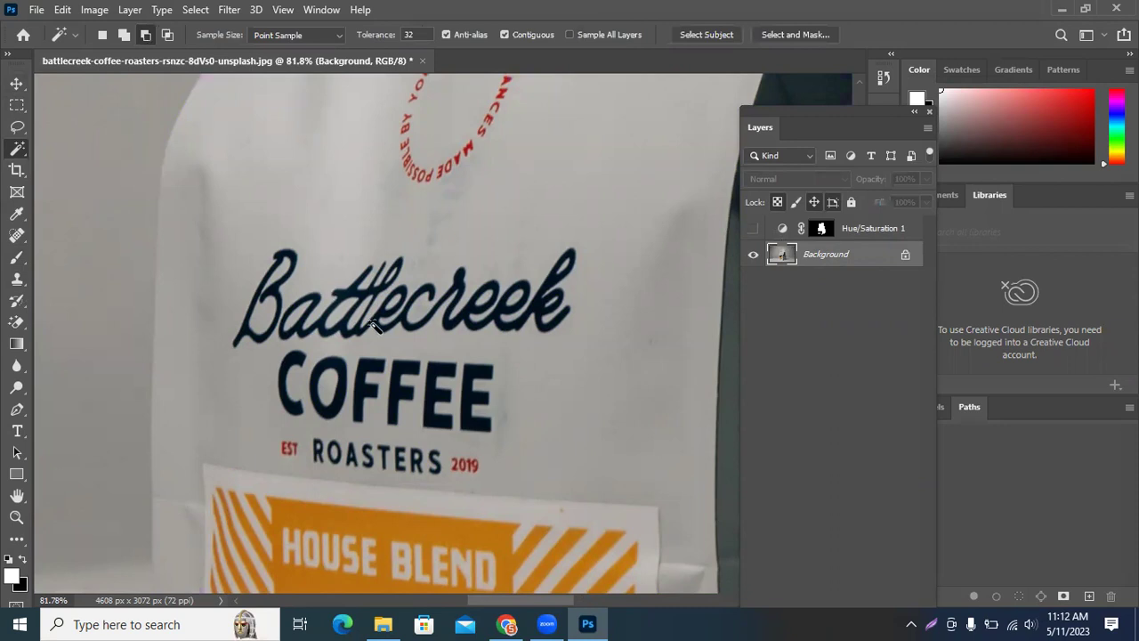
scroll(327, 391, up, 5)
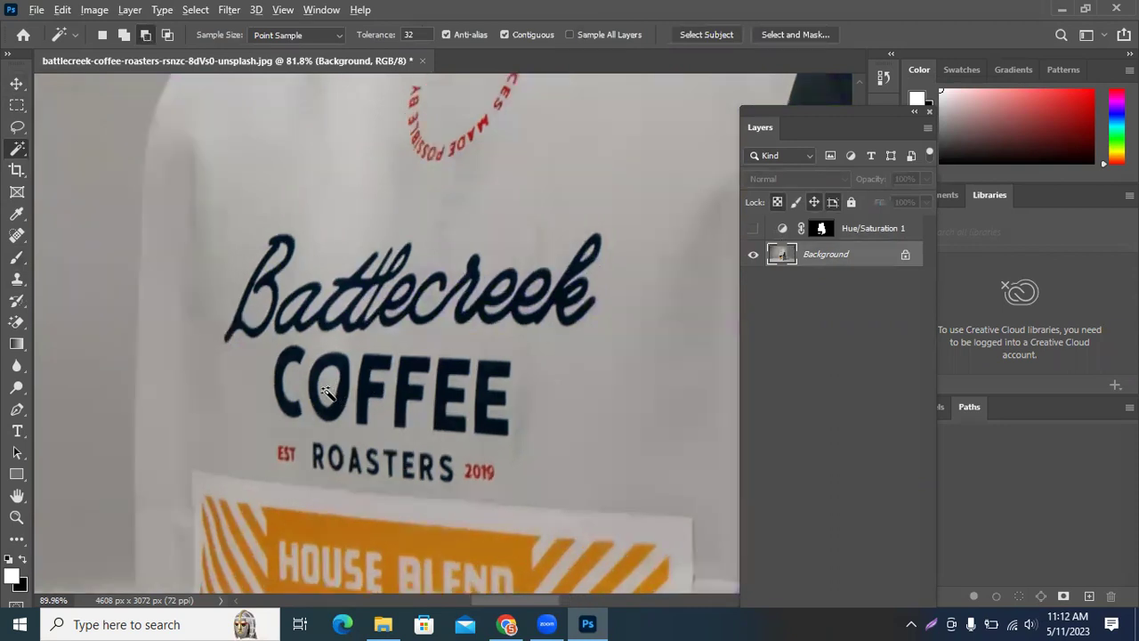
click(338, 432)
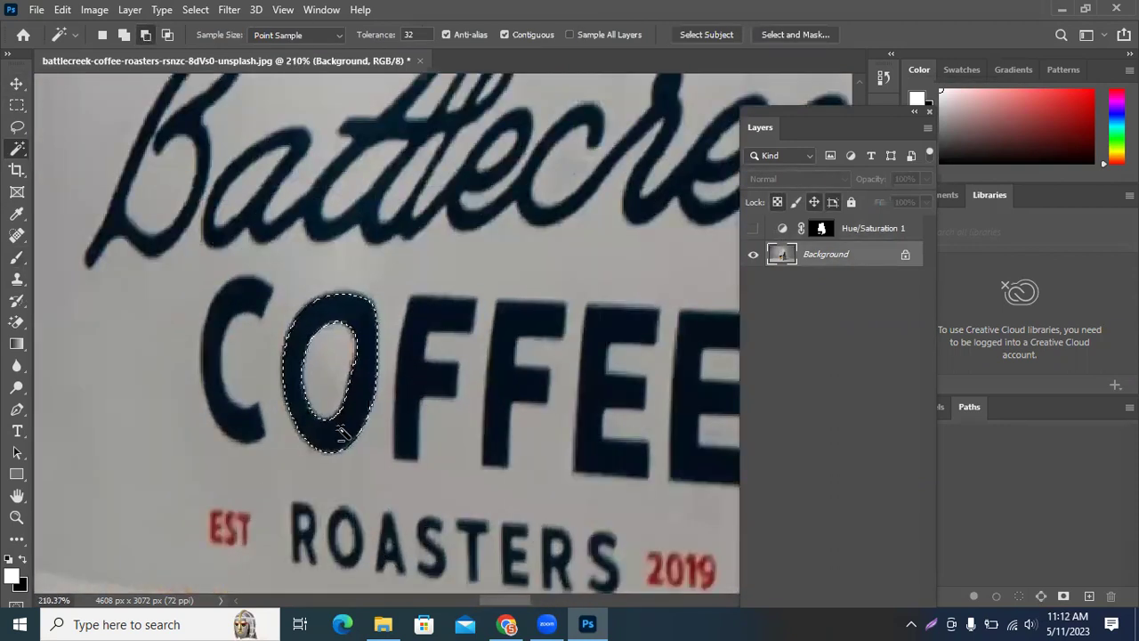
shift+click(248, 399)
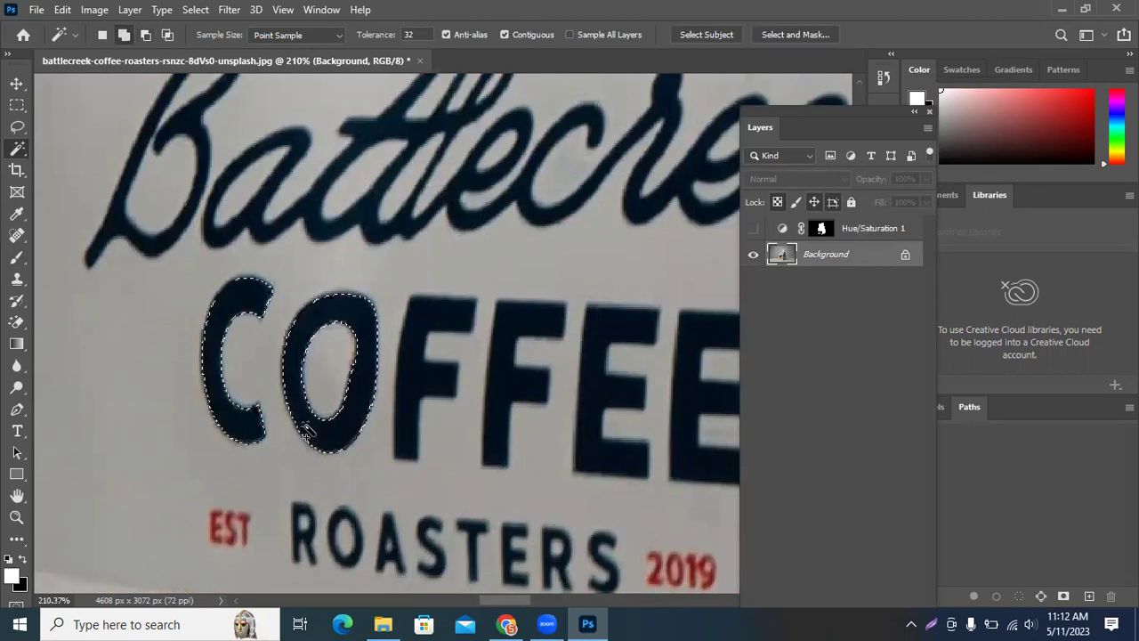
shift+click(415, 394)
shift+click(514, 378)
shift+click(592, 399)
shift+click(686, 407)
scroll(461, 412, right, 4)
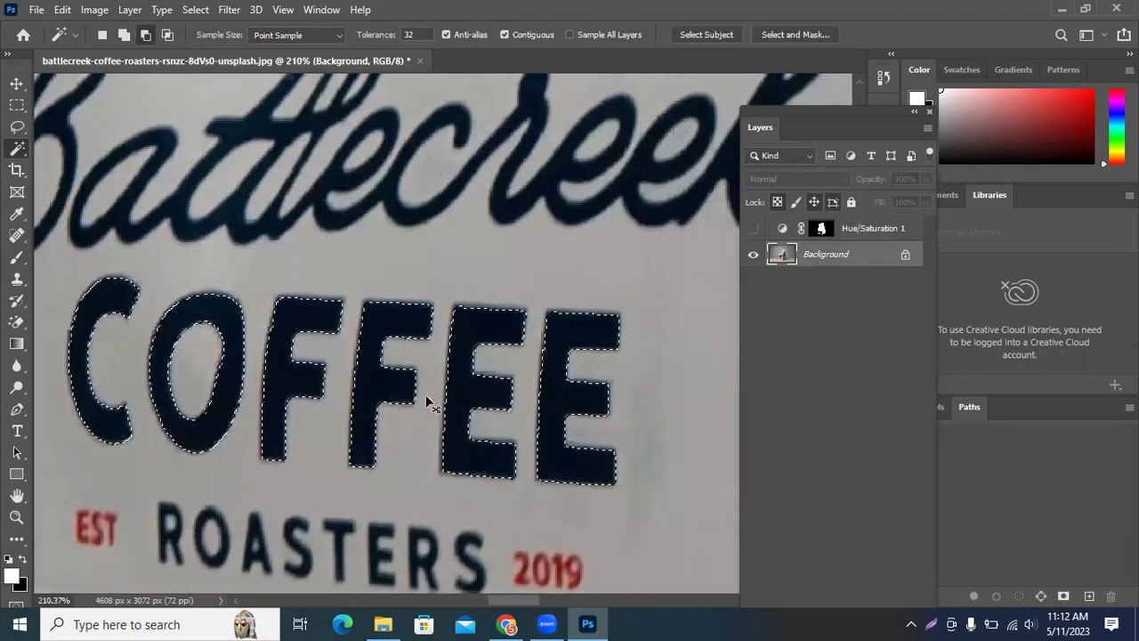
scroll(476, 369, down, 3)
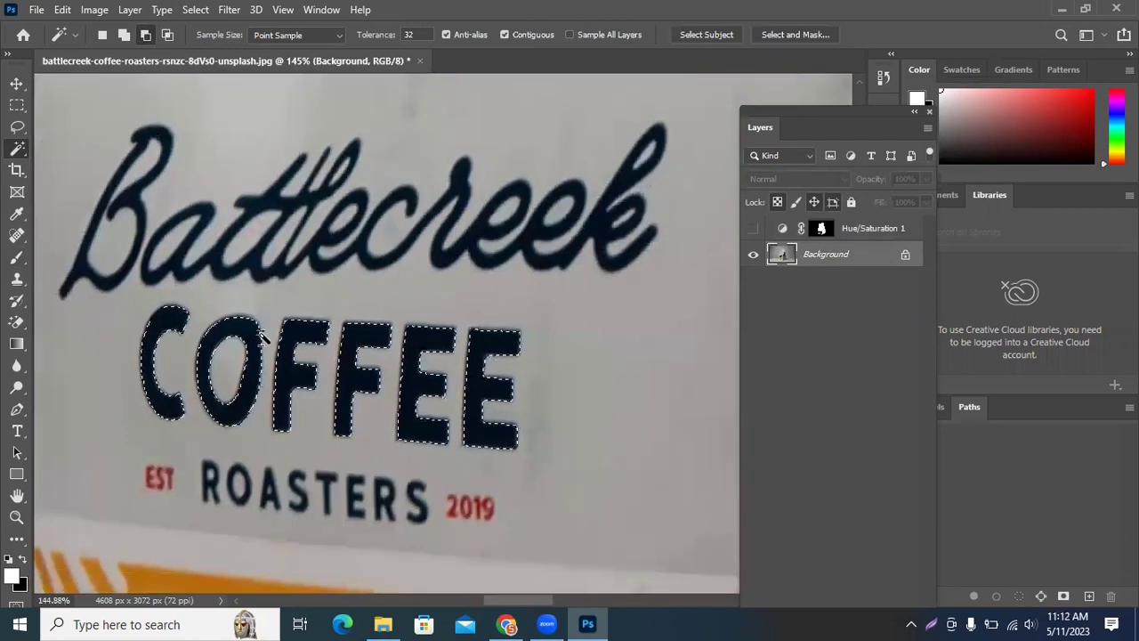
shift+click(105, 285)
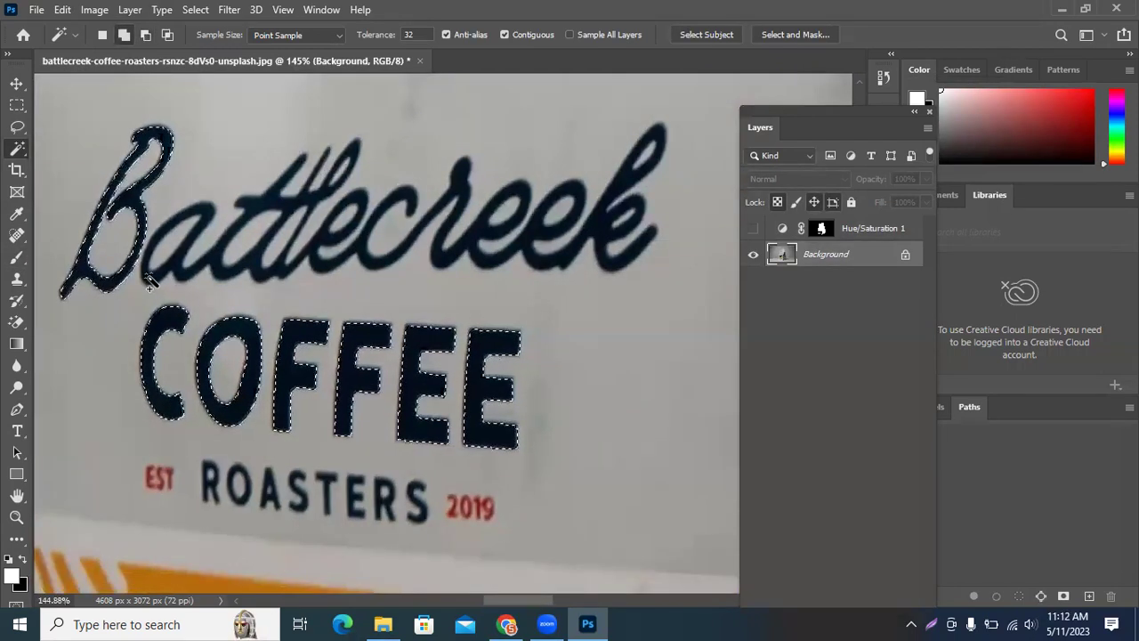
Add every letter of ROASTERS to the selection
scroll(160, 498, up, 2)
scroll(267, 485, up, 3)
shift+click(238, 467)
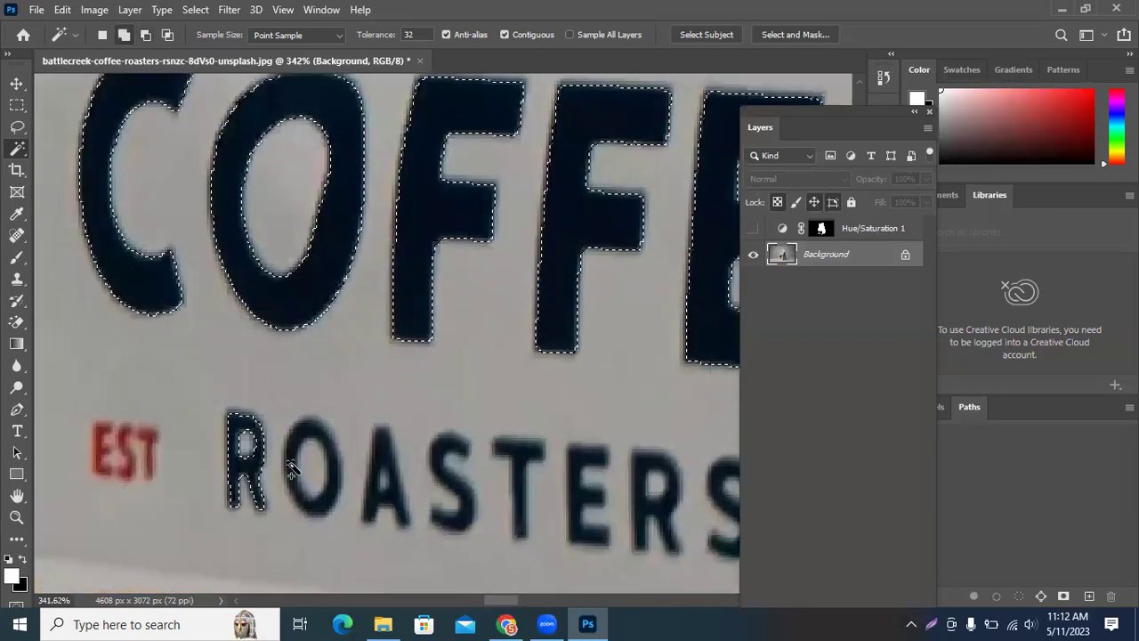
shift+click(291, 458)
shift+click(389, 452)
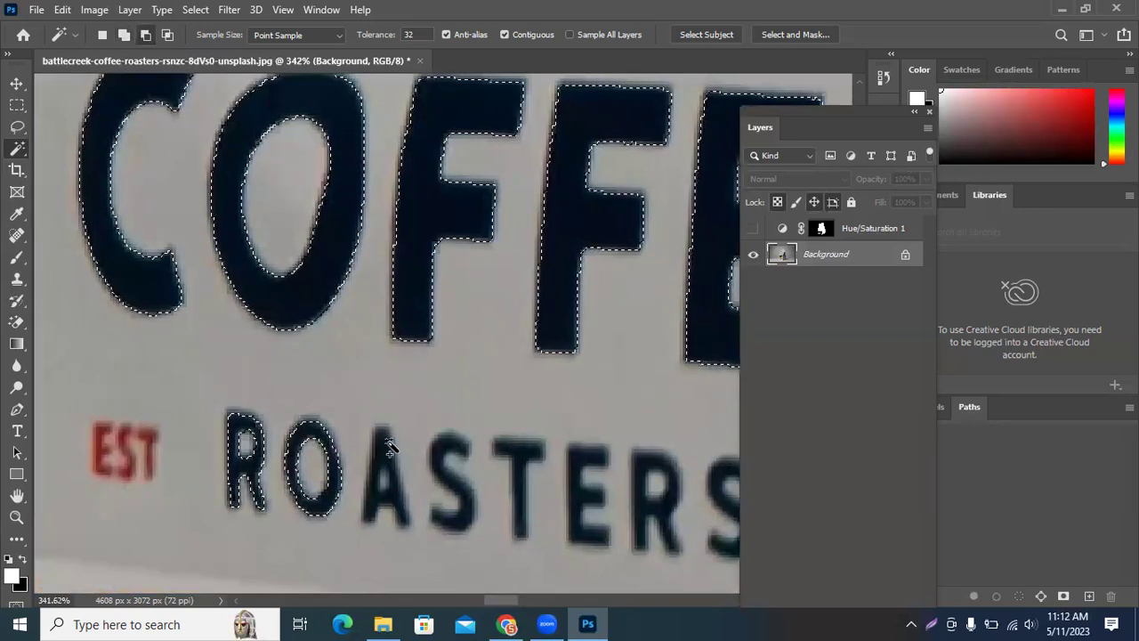
shift+click(449, 456)
shift+click(529, 453)
shift+click(583, 455)
shift+click(652, 467)
scroll(652, 467, down, 2)
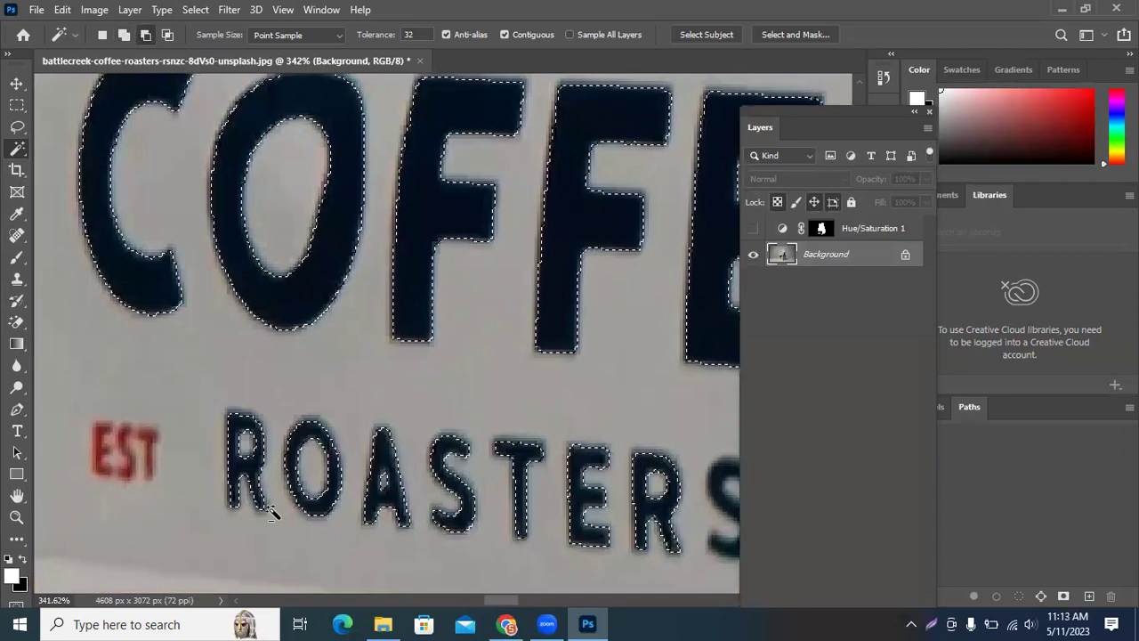
scroll(373, 511, up, 2)
shift+click(608, 503)
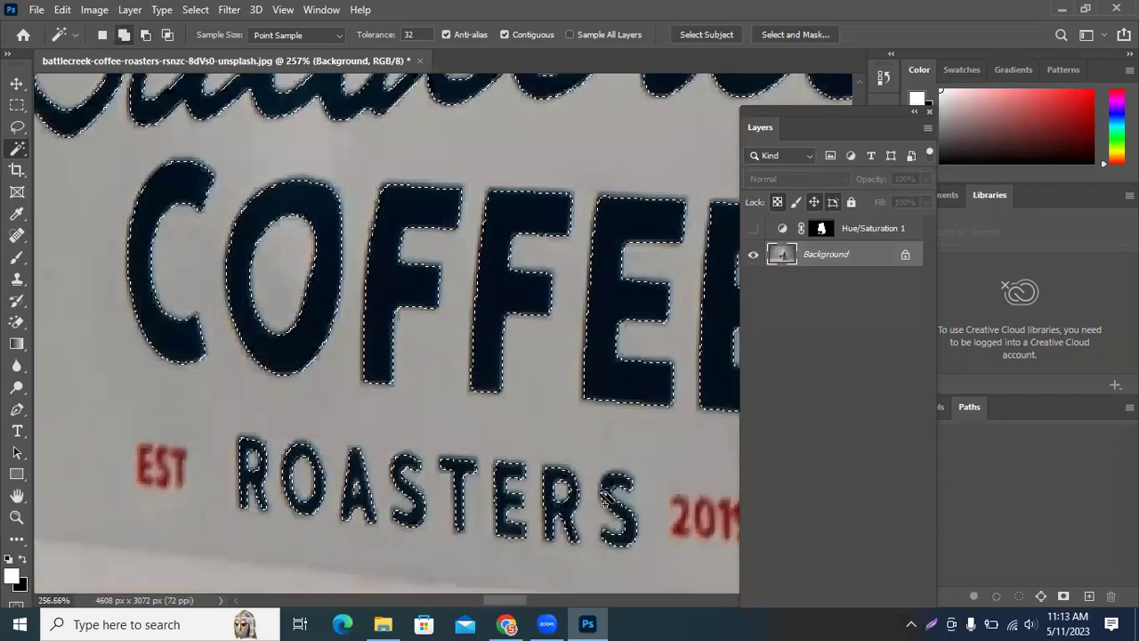
Add the EST and 2019 characters to the lettering selection
scroll(124, 474, up, 3)
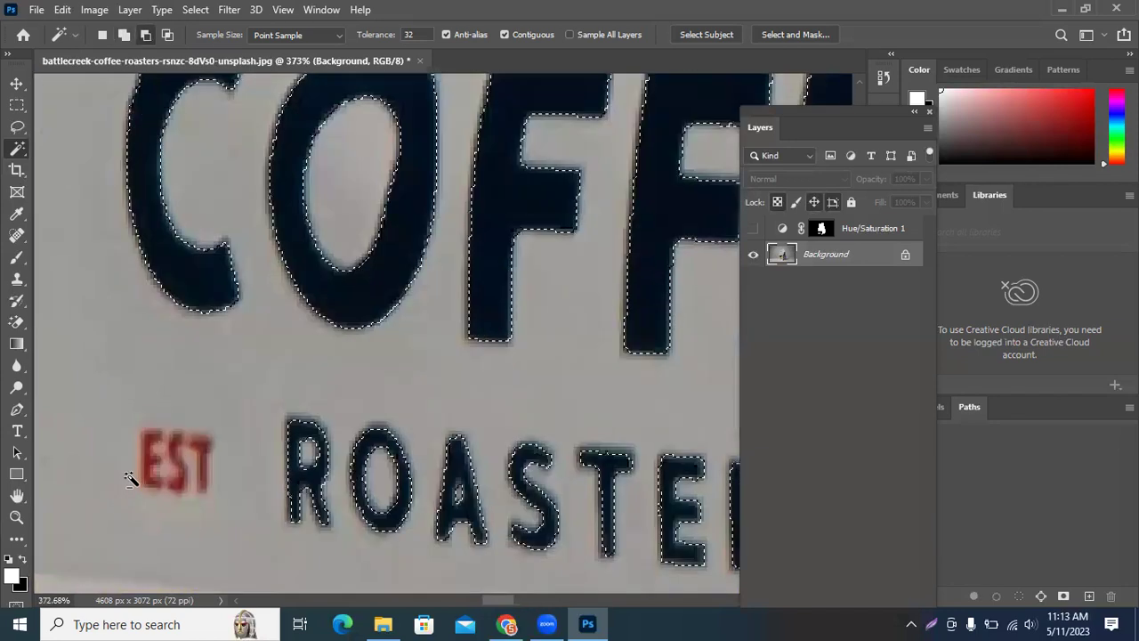
scroll(158, 430, up, 1)
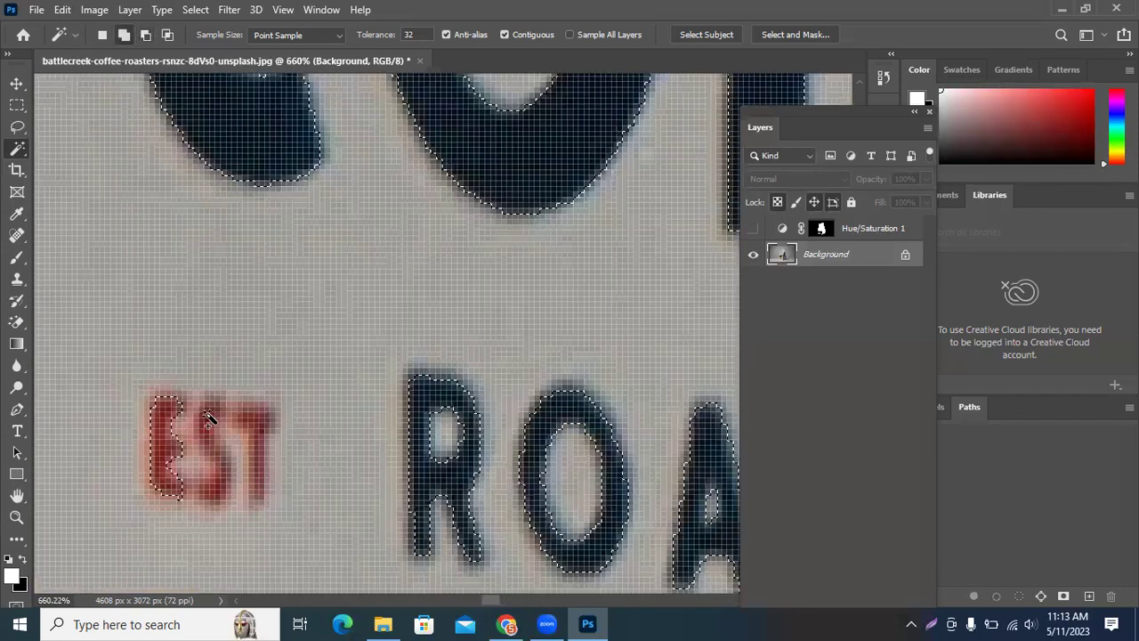
shift+click(218, 420)
shift+click(262, 417)
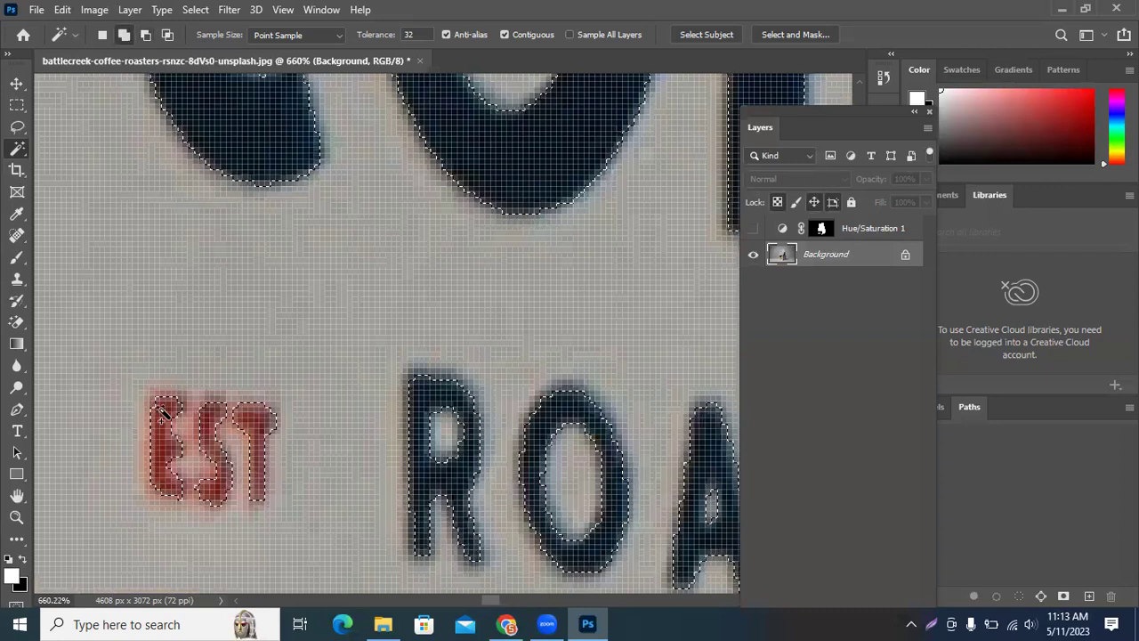
scroll(145, 469, down, 5)
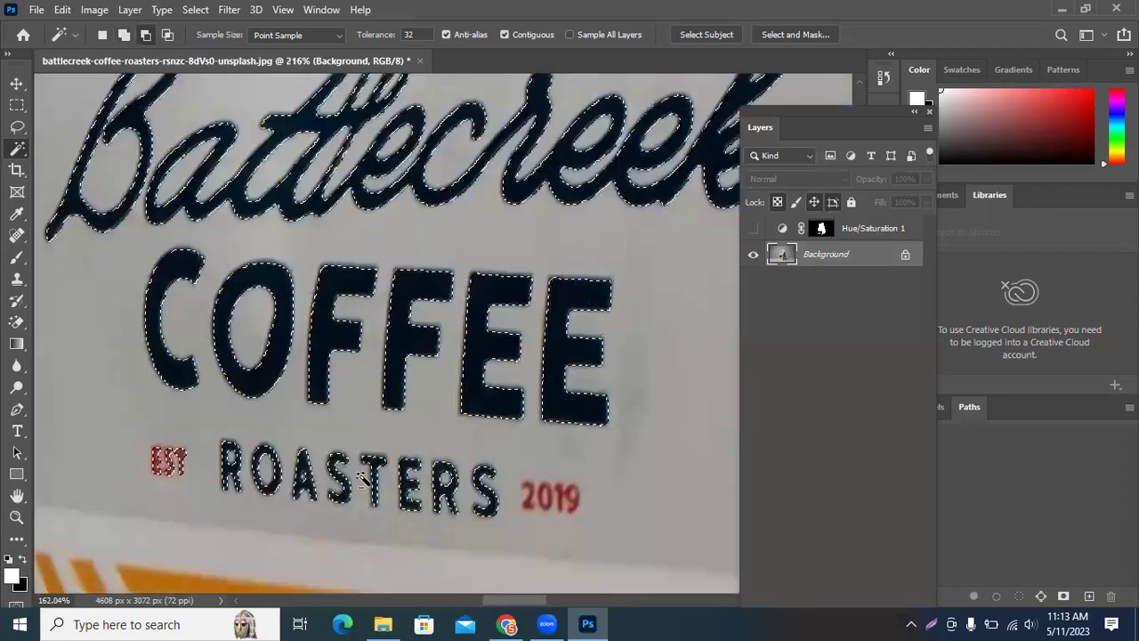
scroll(543, 512, up, 3)
scroll(525, 489, up, 2)
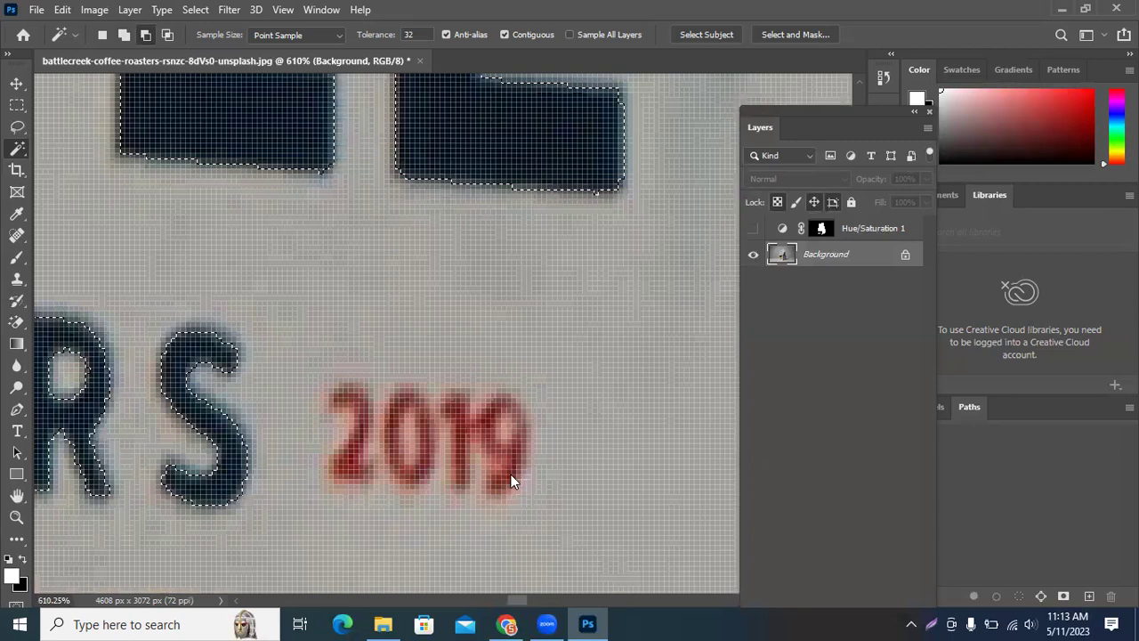
scroll(511, 480, up, 1)
shift+click(447, 436)
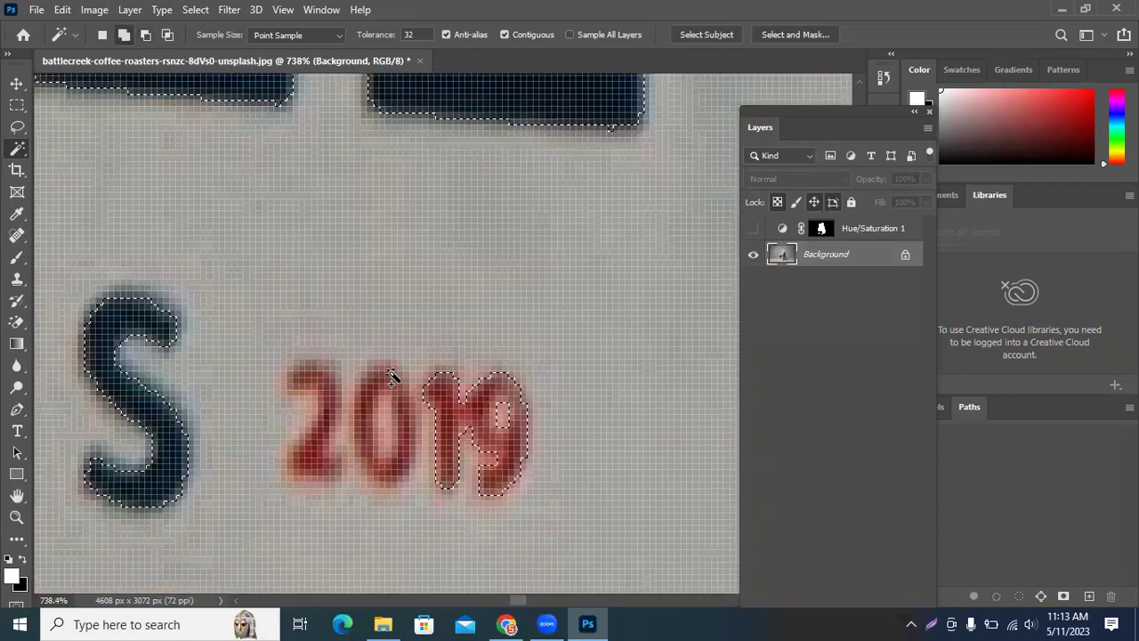
shift+click(372, 415)
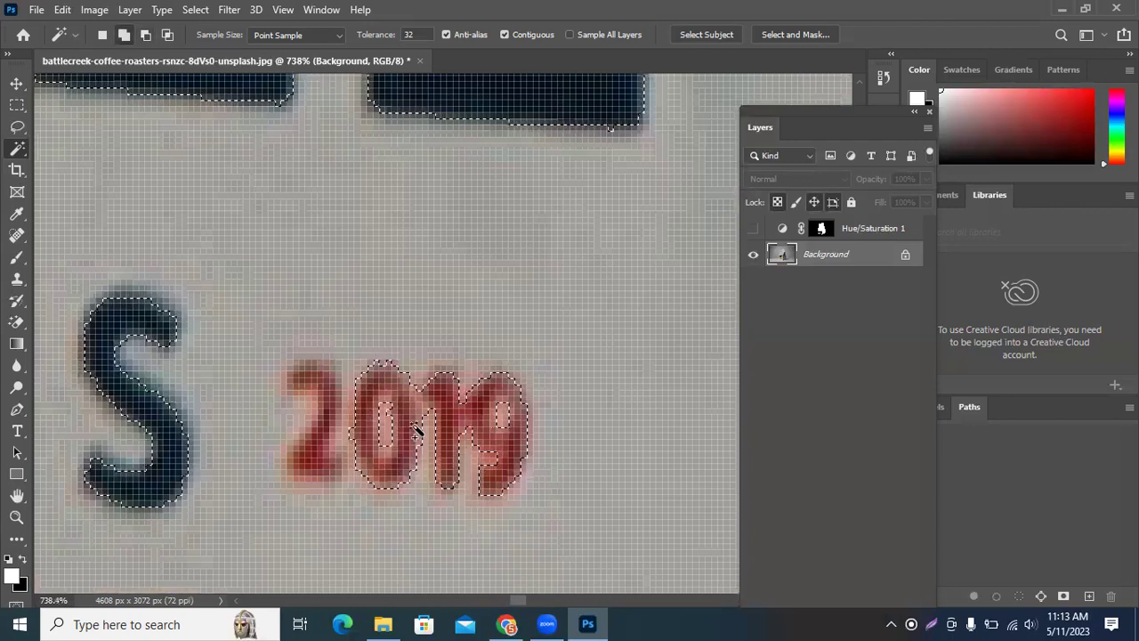
shift+click(307, 372)
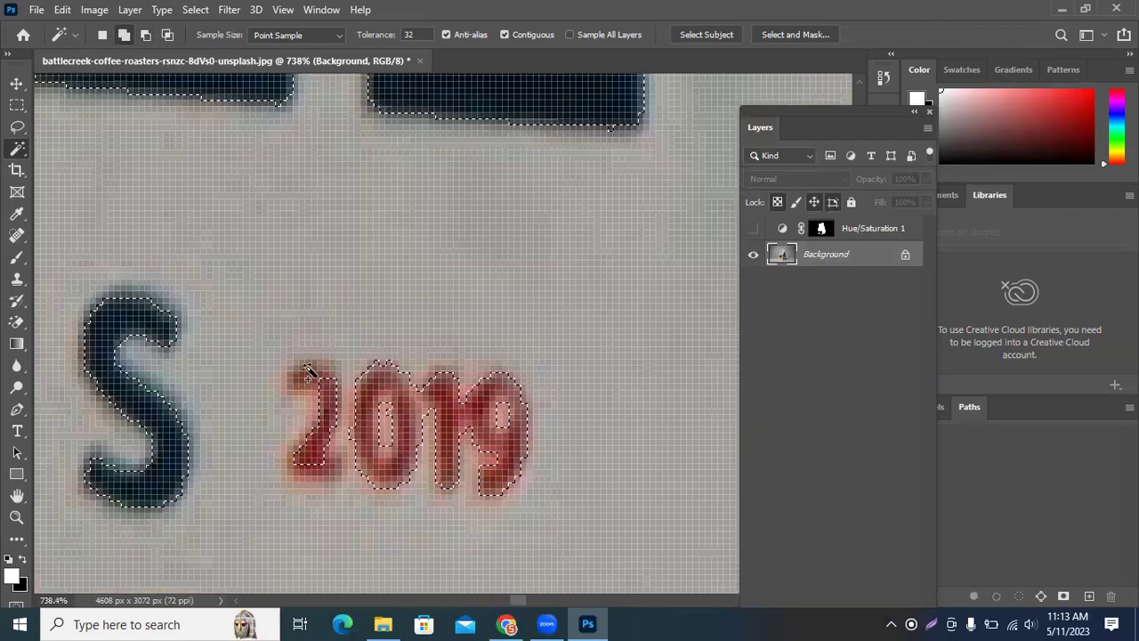
shift+click(298, 469)
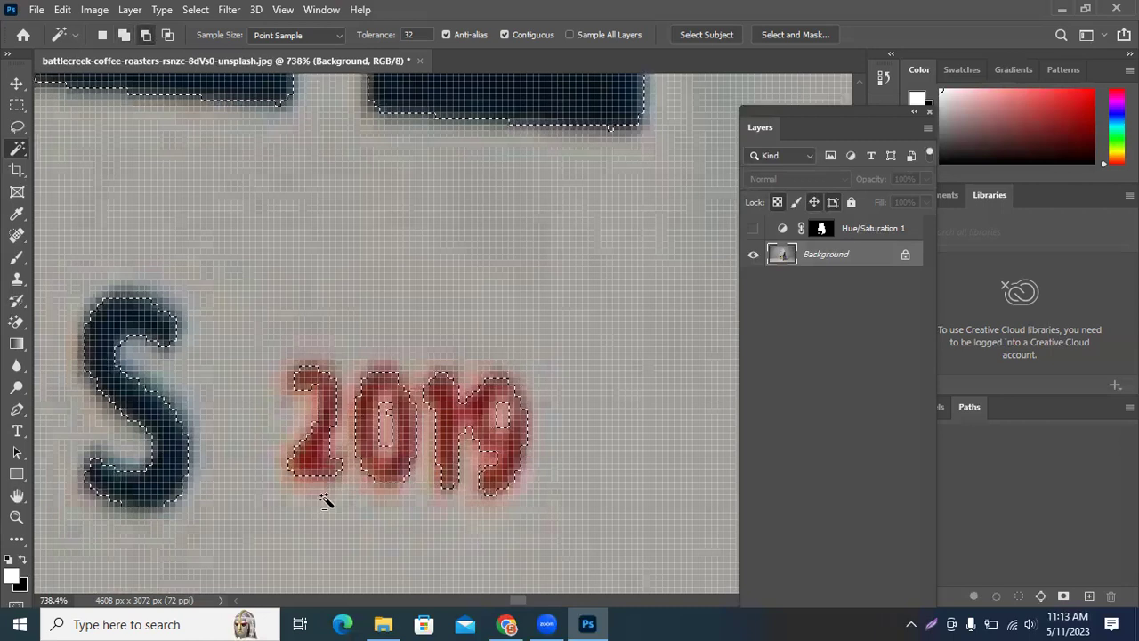
Show Hue/Saturation 1, target its mask, and switch to the Brush tool
scroll(338, 481, down, 3)
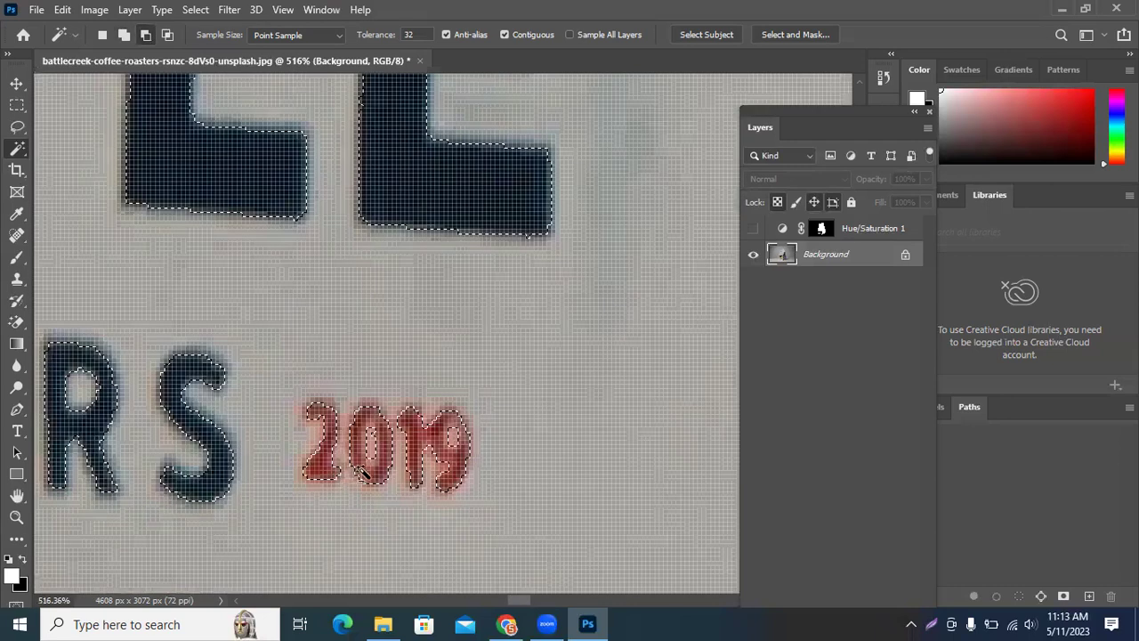
scroll(362, 472, down, 8)
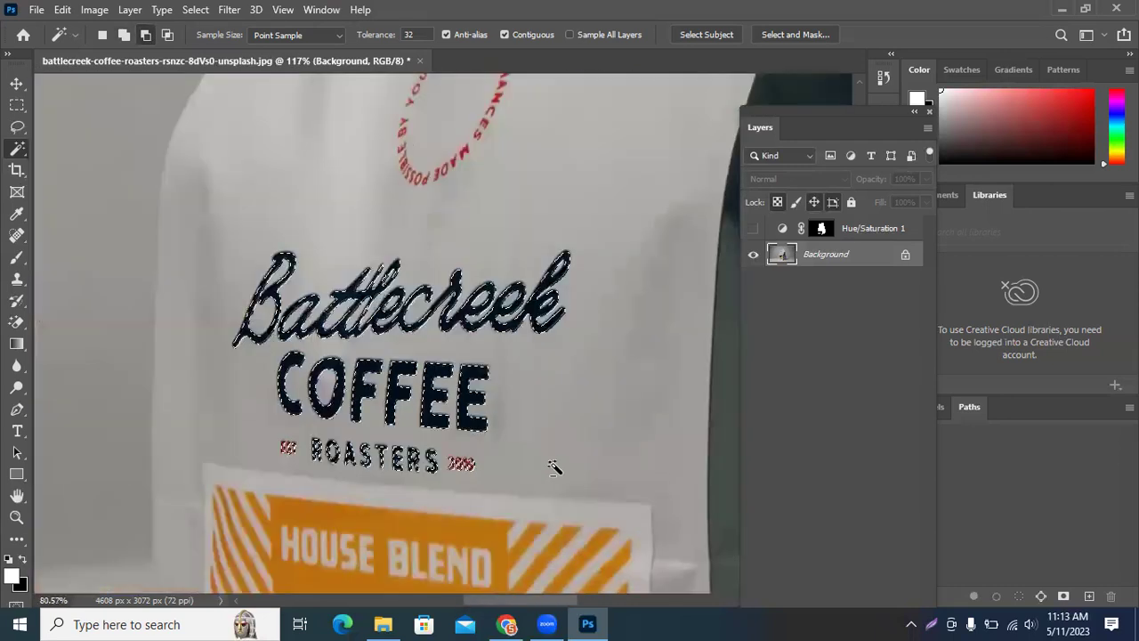
scroll(552, 467, down, 3)
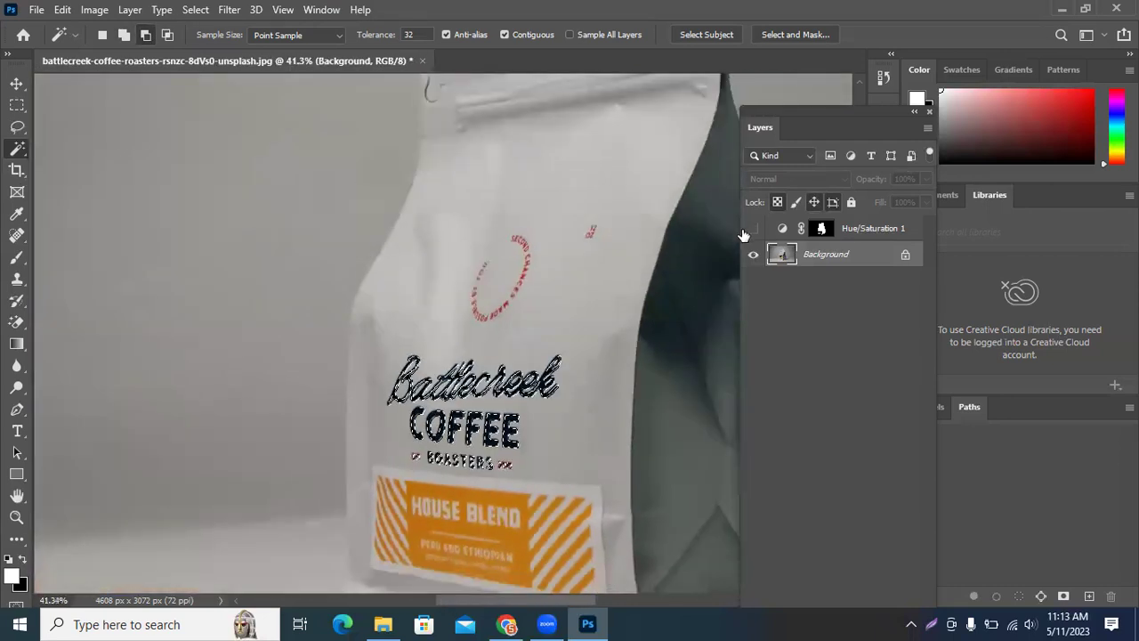
click(820, 230)
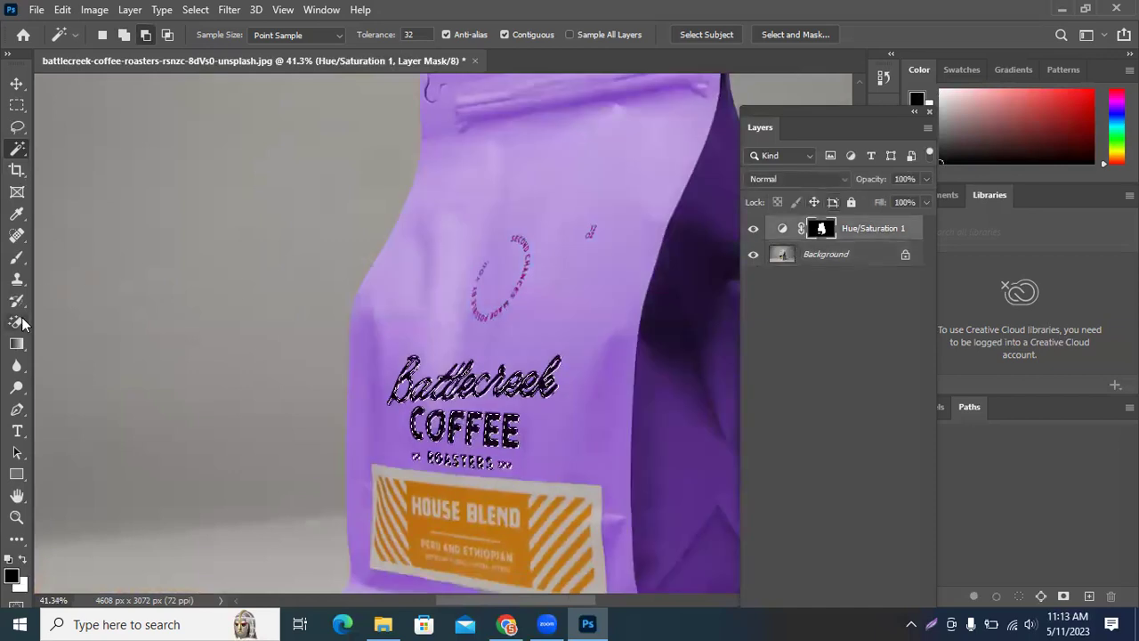
click(17, 257)
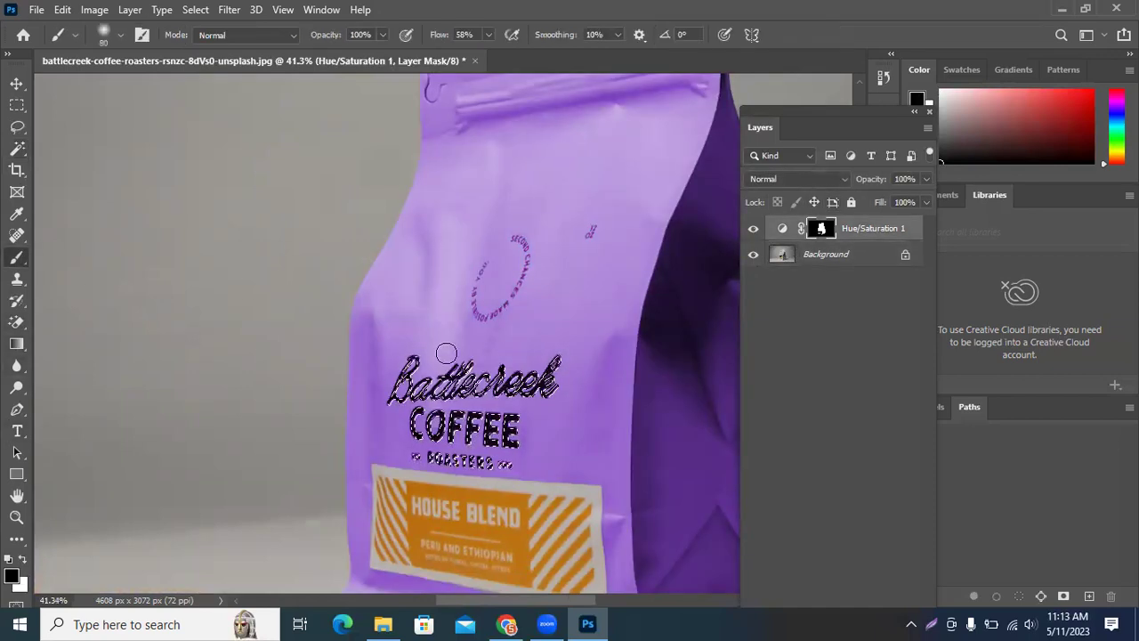
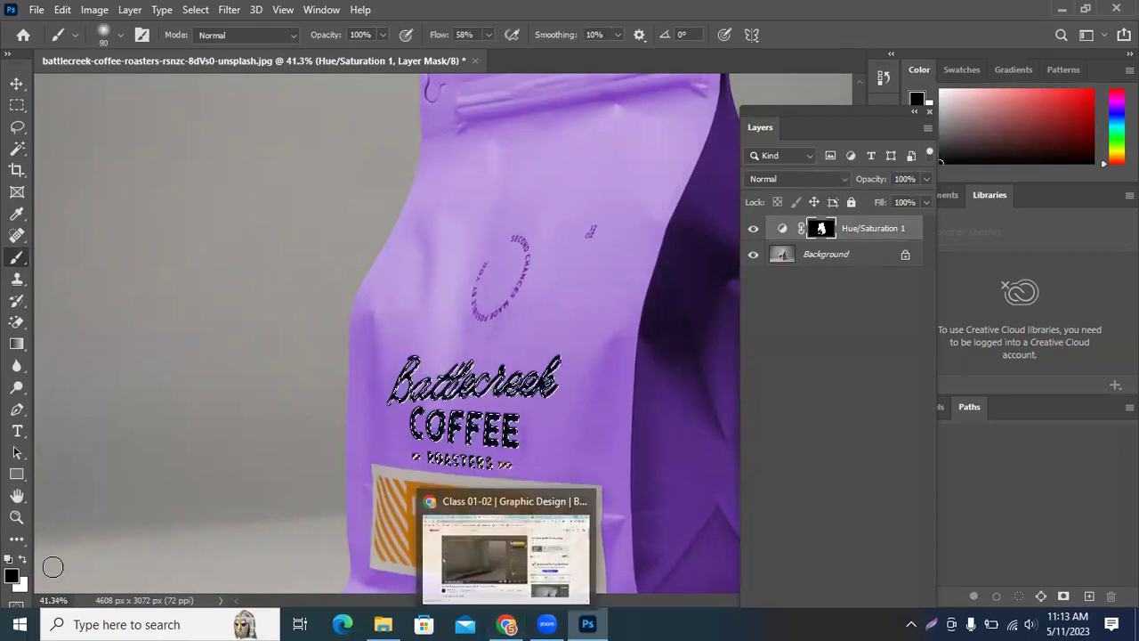
Deselect the lettering and toggle Hue/Saturation 1 off and on to compare the purple recolour
key(ctrl+d)
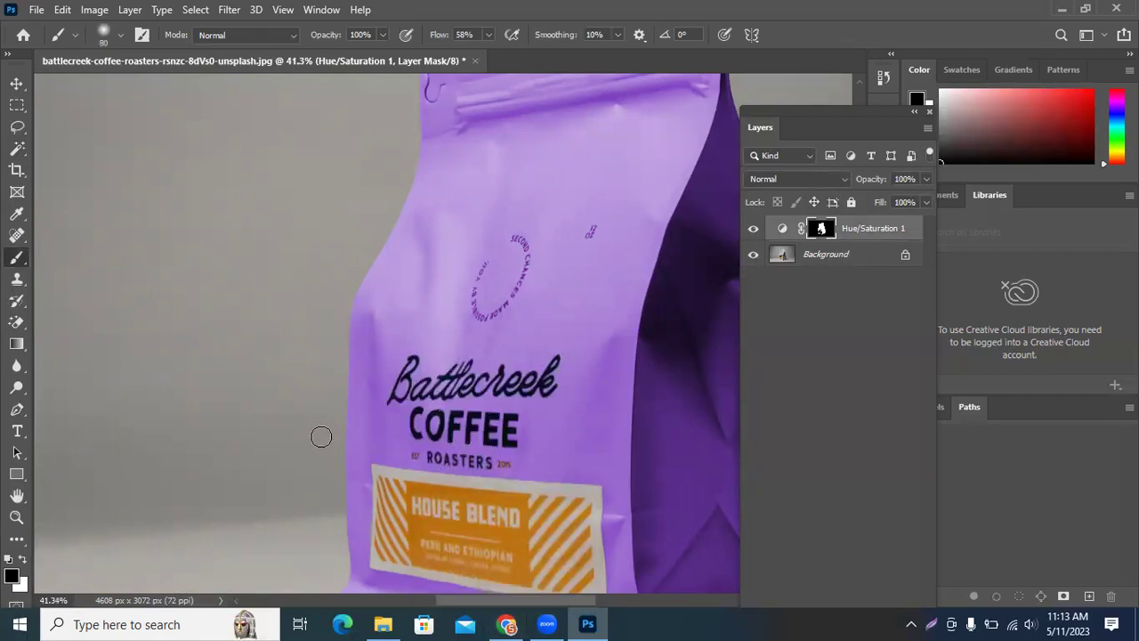
click(753, 229)
click(754, 228)
Zoom toward the label and move the Layers panel up, away from the bag
scroll(480, 280, down, 3)
scroll(465, 288, down, 5)
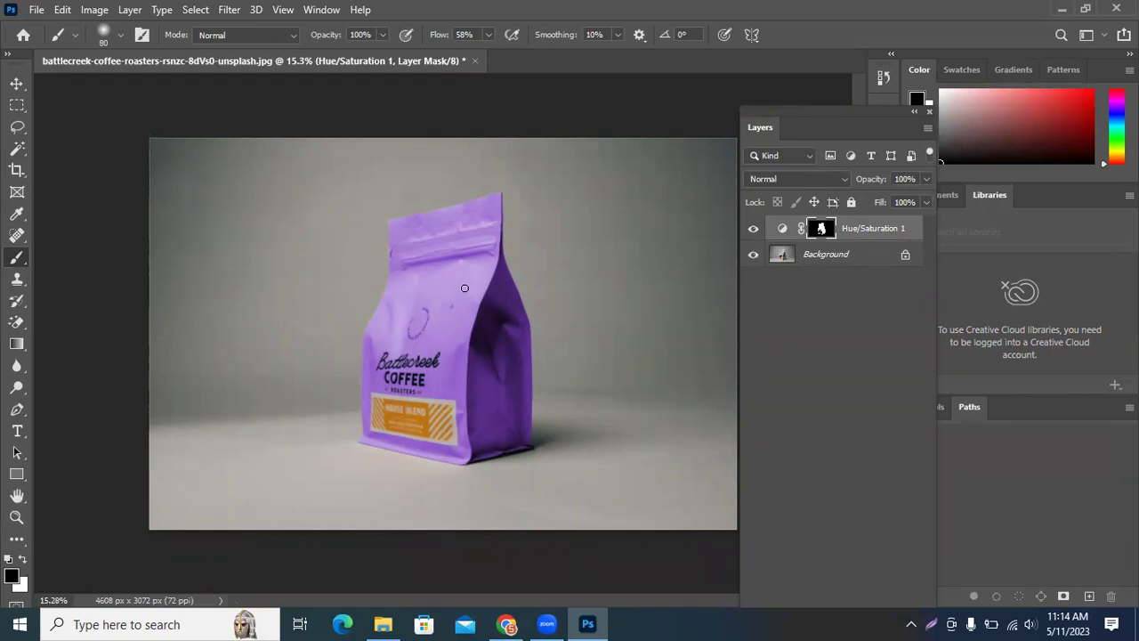
scroll(418, 387, up, 6)
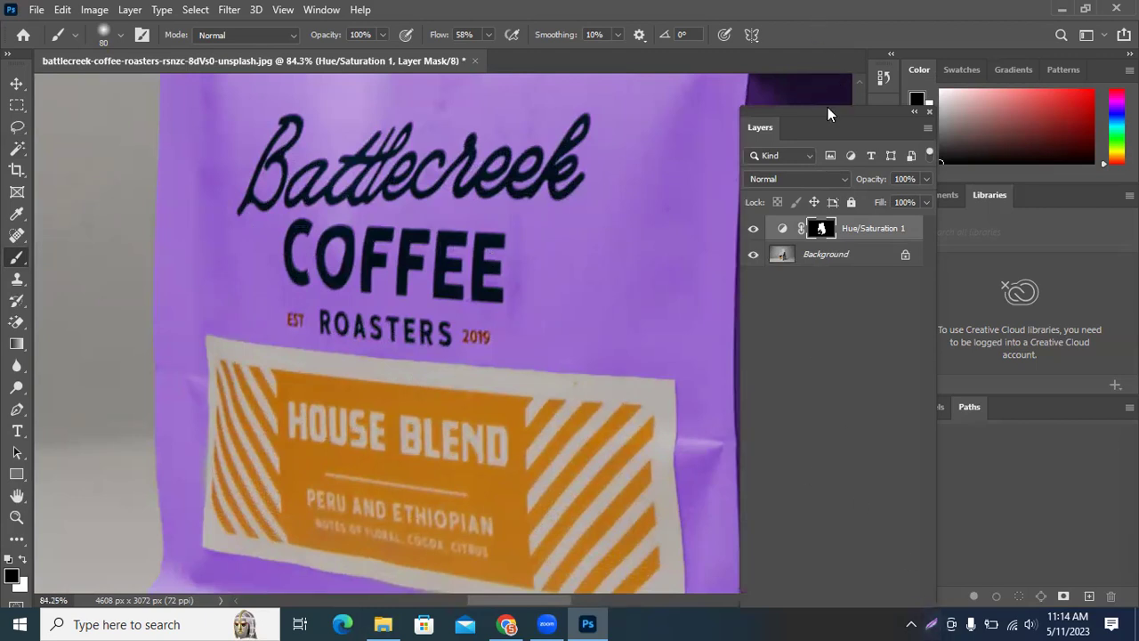
drag(828, 109, 788, 38)
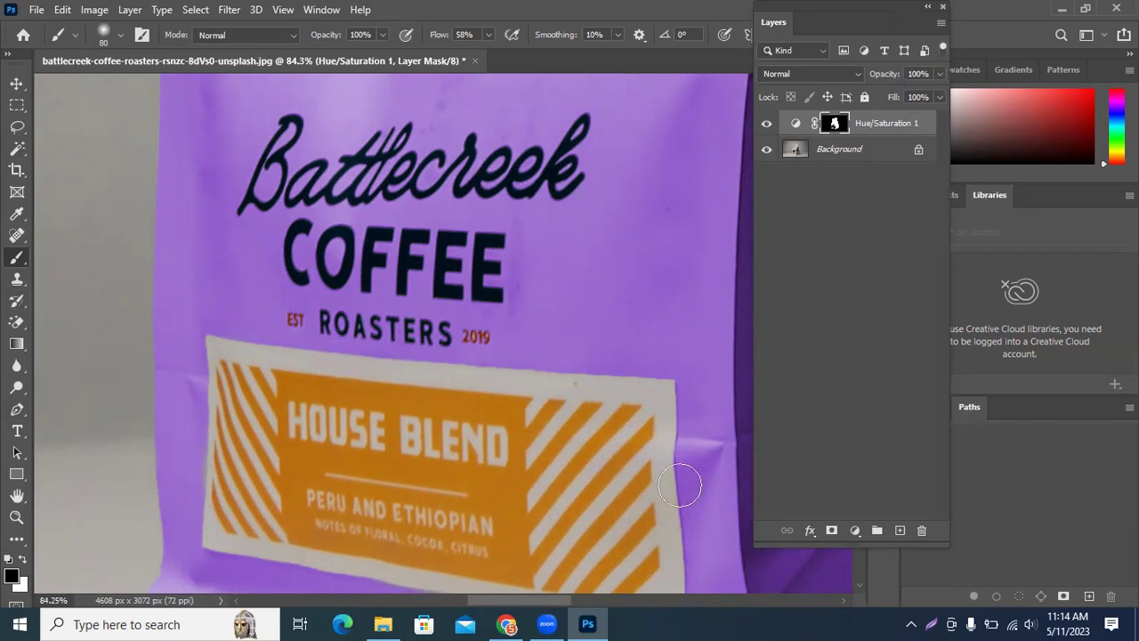
Add a second Hue/Saturation adjustment layer and target its Cyans range
click(854, 531)
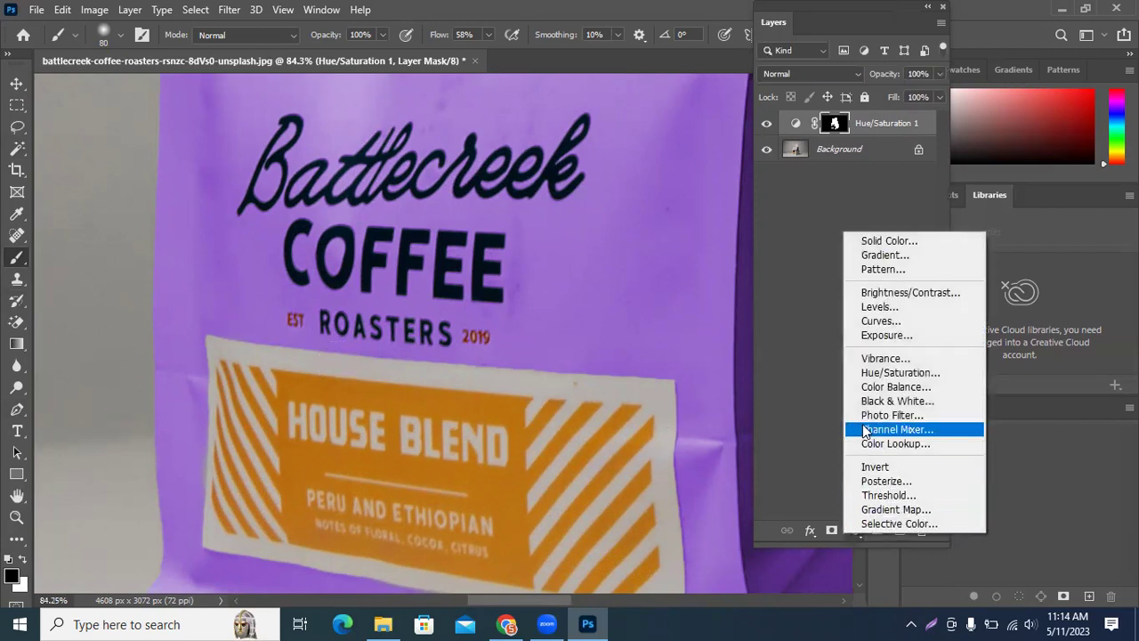
click(862, 367)
click(788, 177)
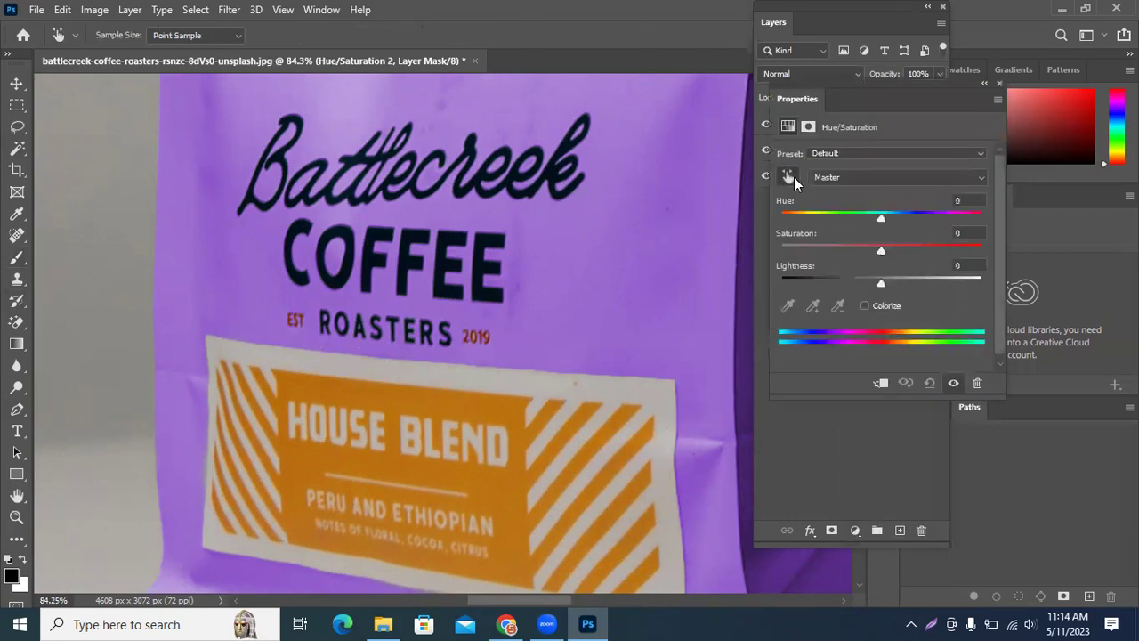
click(665, 221)
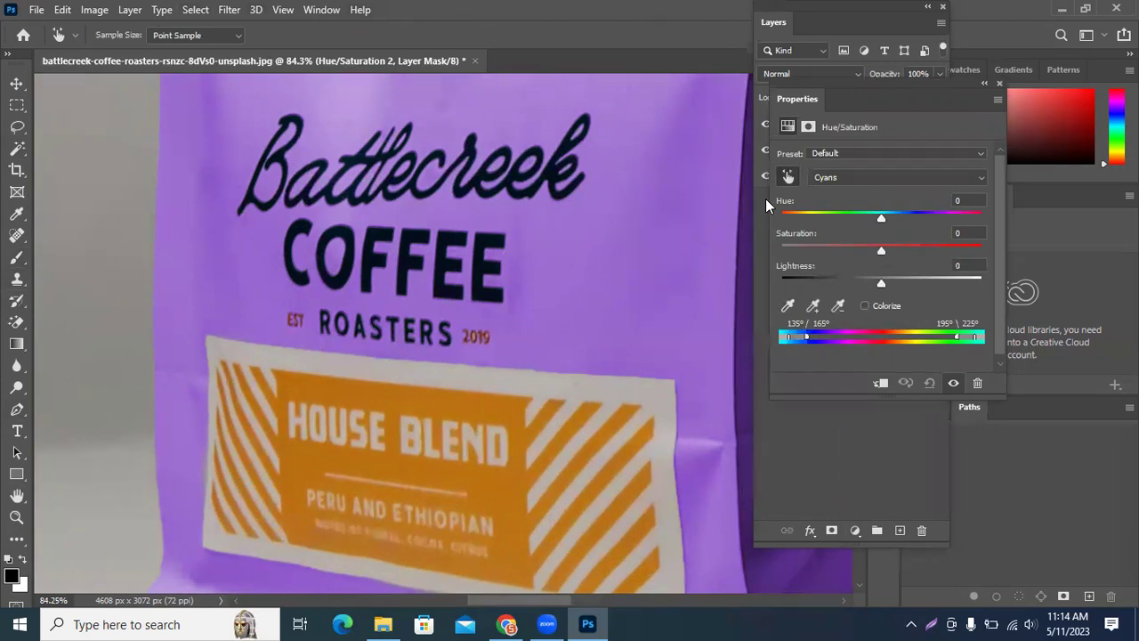
Test Hue +180 and Saturation +67 on cyans/blues, then reset the adjustment to Default
drag(881, 220, 773, 221)
drag(978, 220, 988, 217)
drag(882, 248, 957, 251)
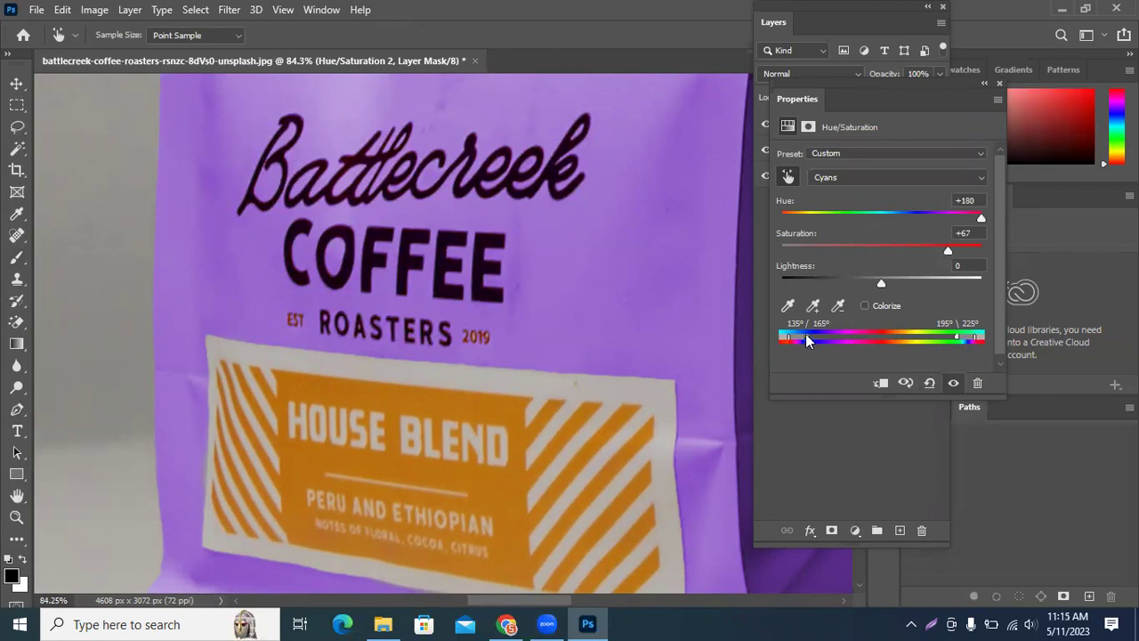
drag(975, 337, 821, 341)
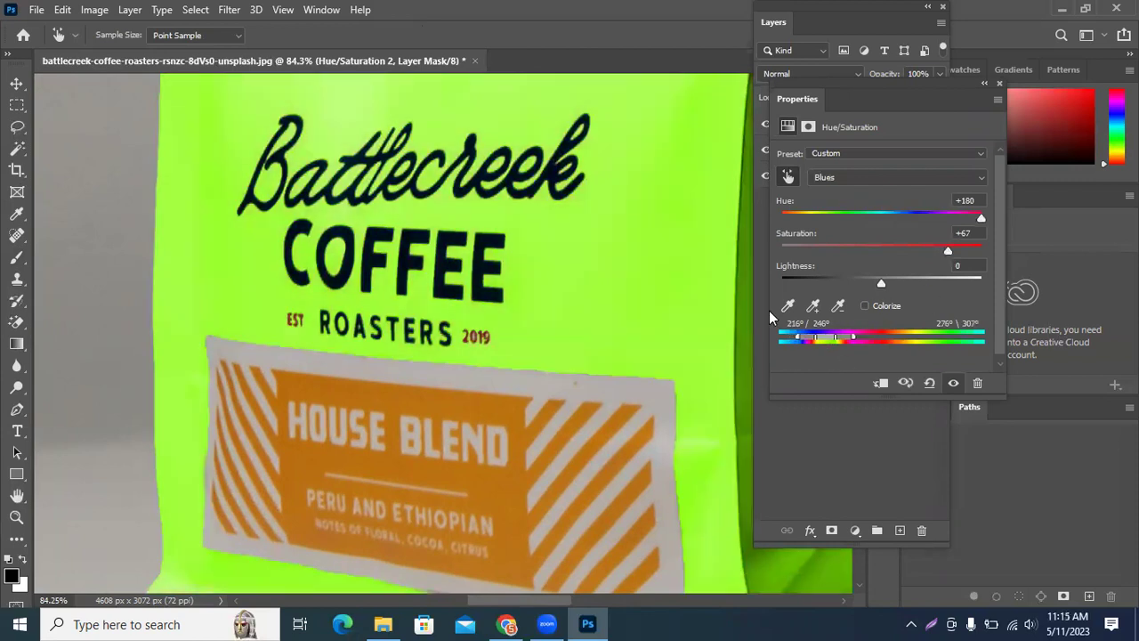
click(929, 383)
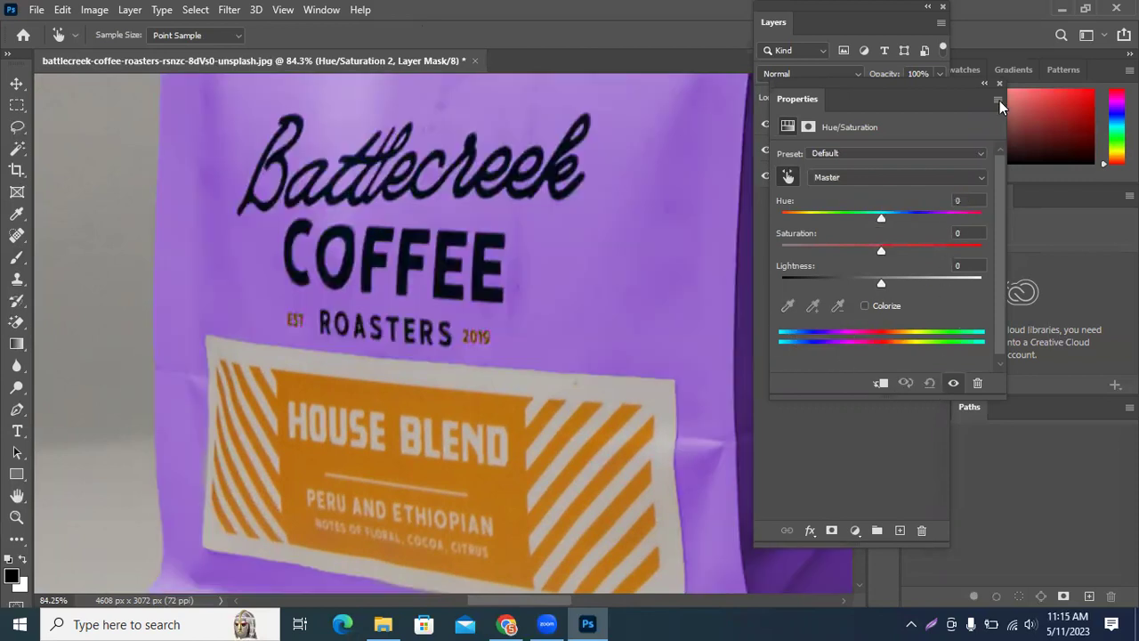
Delete the extra layer, restore the lettering selection, and add a new Hue/Saturation layer
click(997, 83)
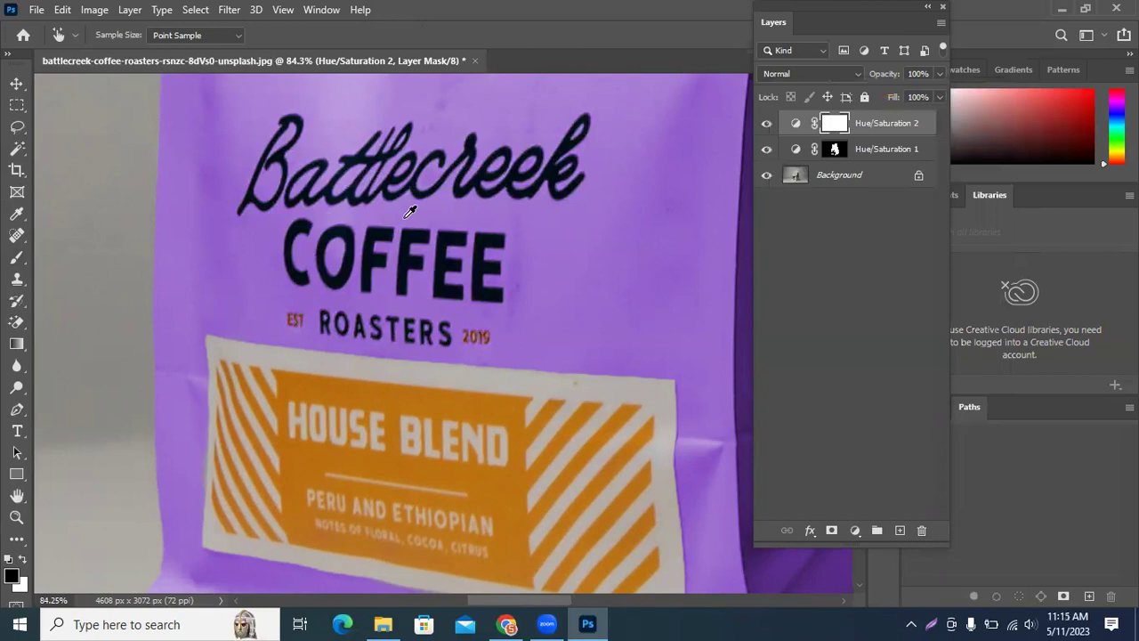
key(Delete)
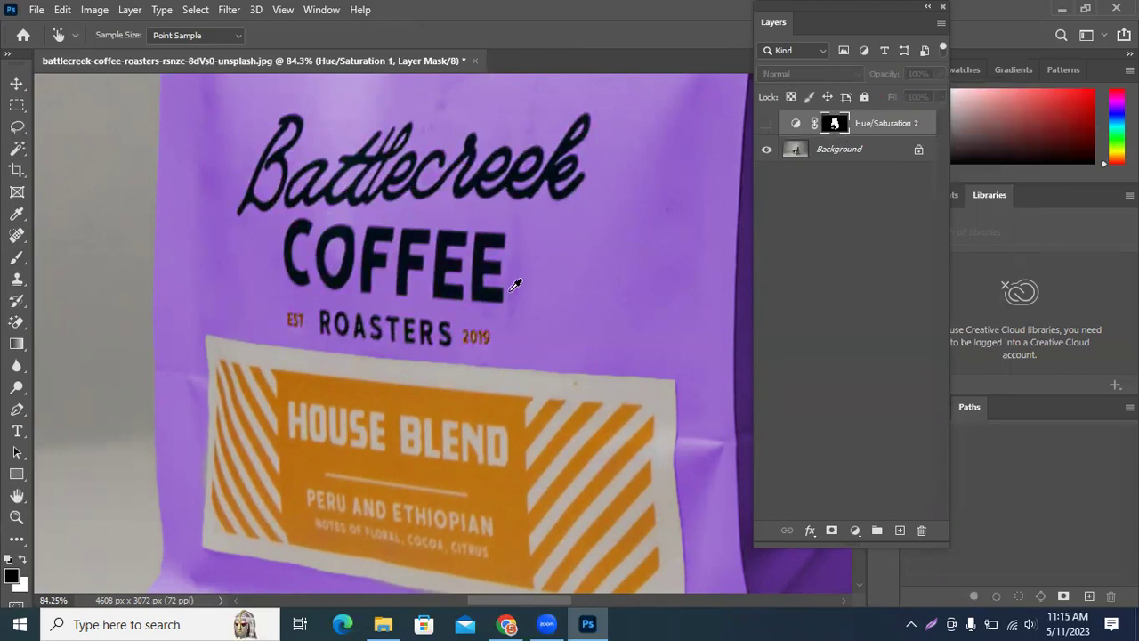
key(ctrl+shift+d)
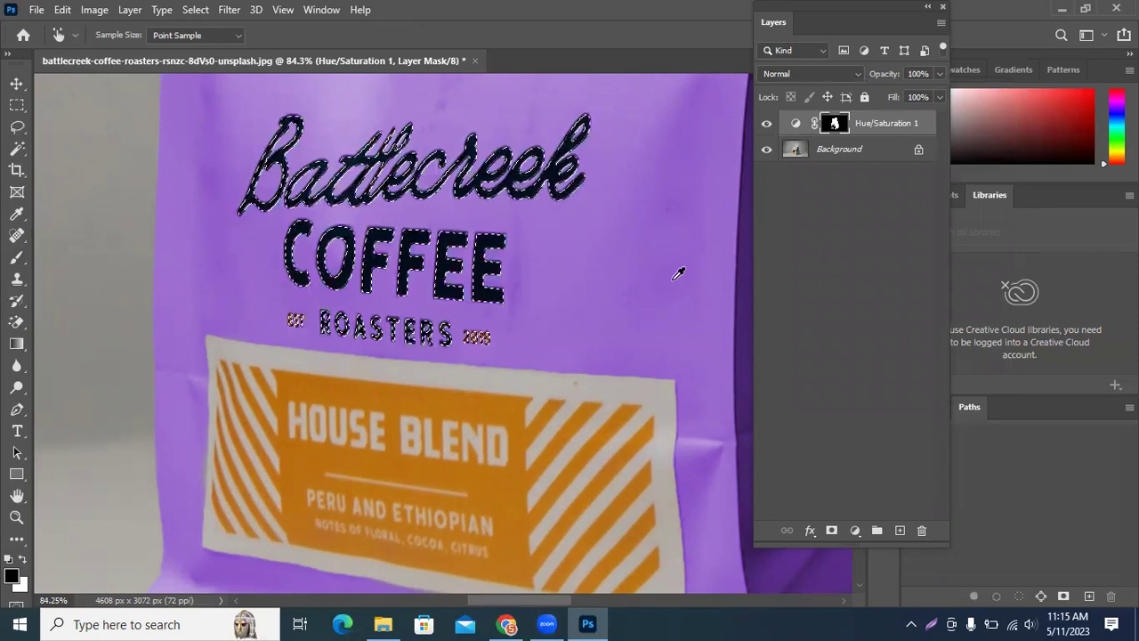
click(855, 531)
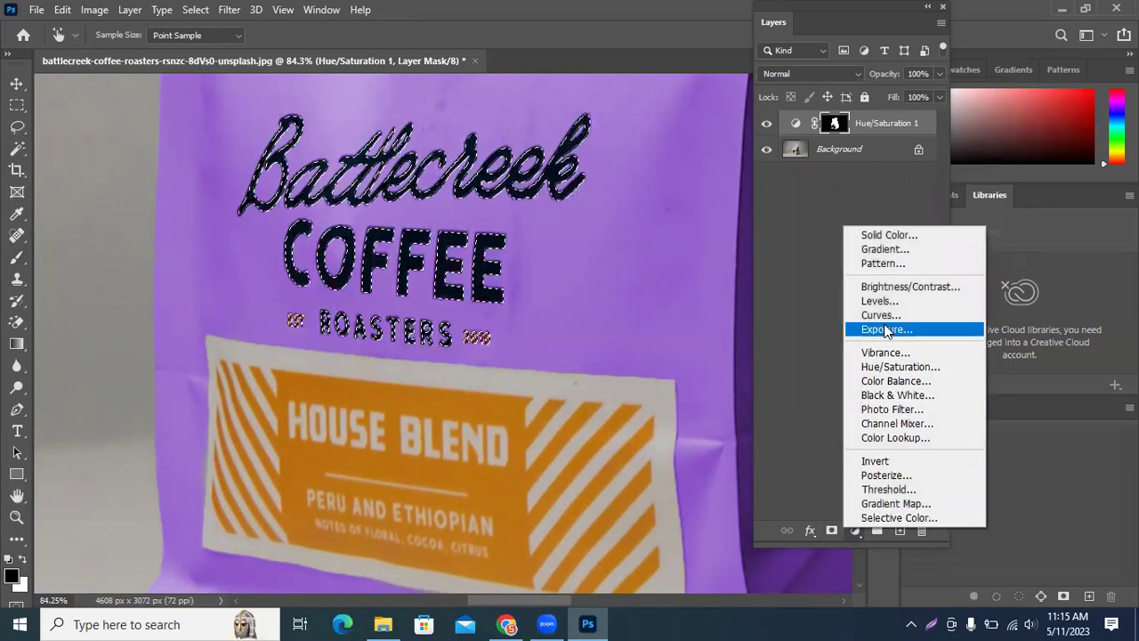
click(879, 367)
Colorize the lettering red with Hue 0, Saturation 100 and Lightness +38
key(b)
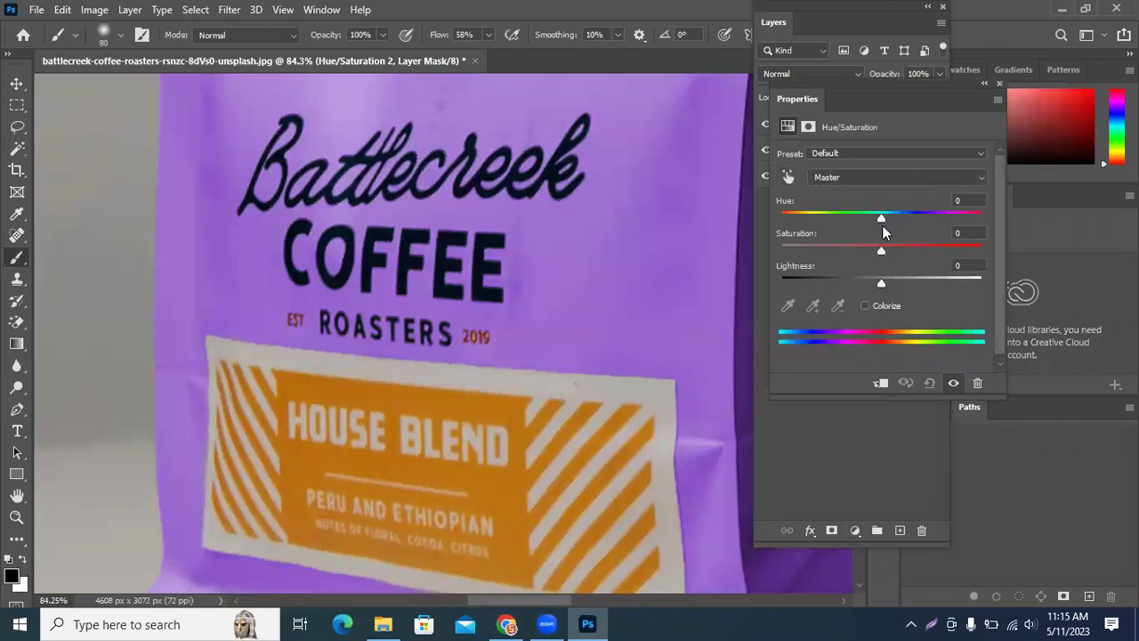
drag(882, 221, 884, 248)
click(883, 305)
drag(781, 219, 995, 222)
drag(886, 249, 960, 248)
drag(882, 287, 908, 249)
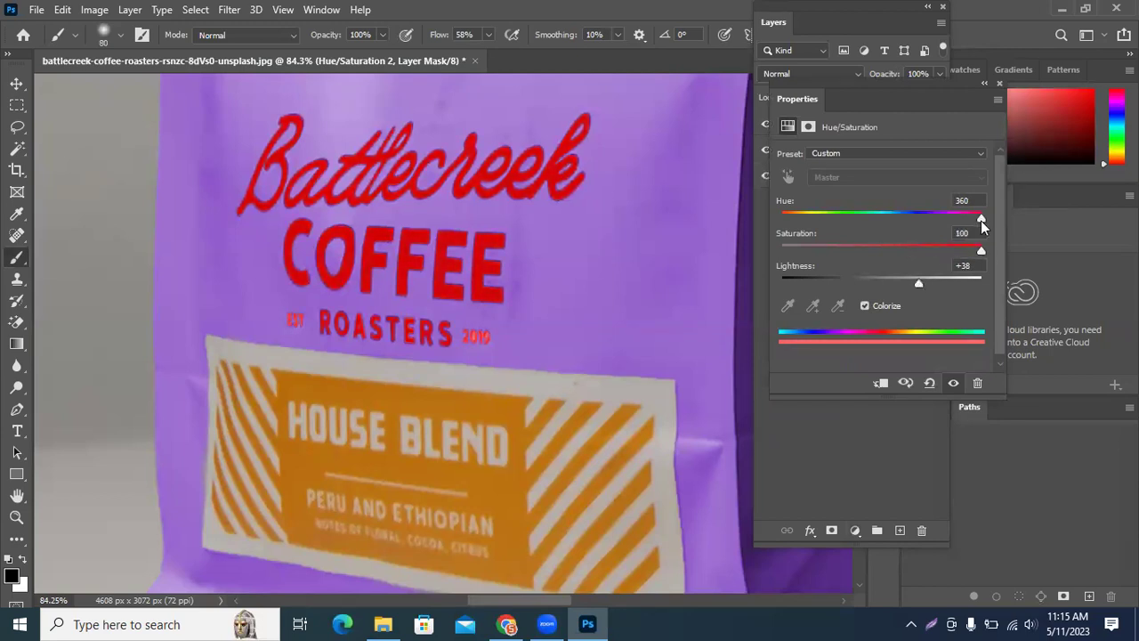
drag(980, 218, 740, 221)
Switch to the Move tool, zoom to the bag's bottom corner, and target the Hue/Saturation 1 mask
click(17, 83)
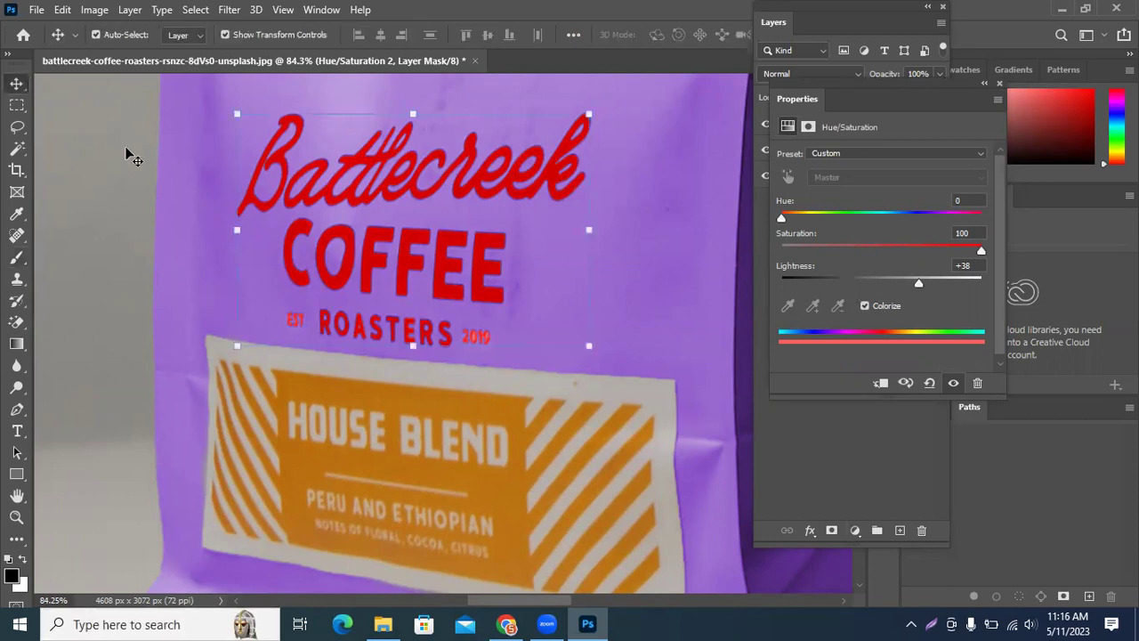
click(98, 256)
scroll(109, 271, down, 10)
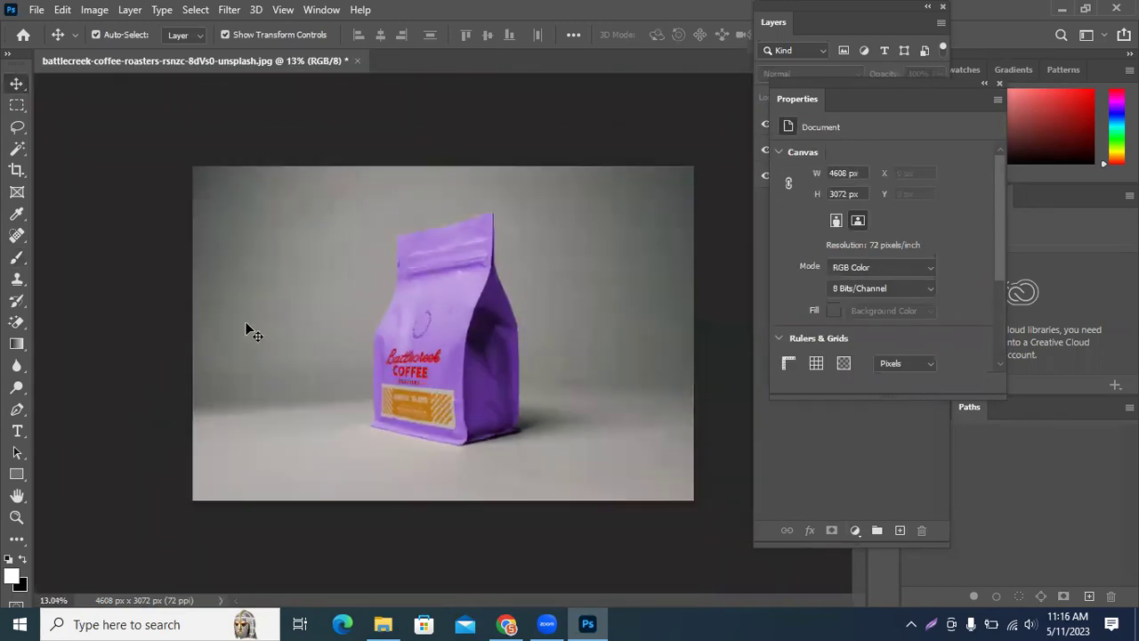
scroll(245, 323, up, 5)
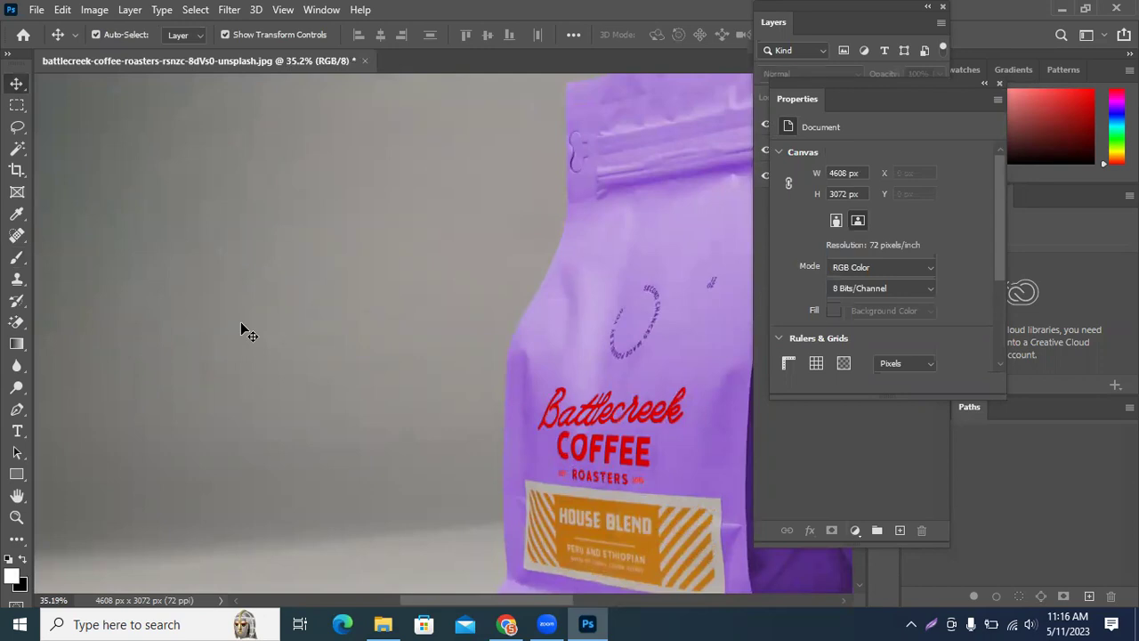
scroll(331, 387, down, 3)
scroll(360, 388, right, 3)
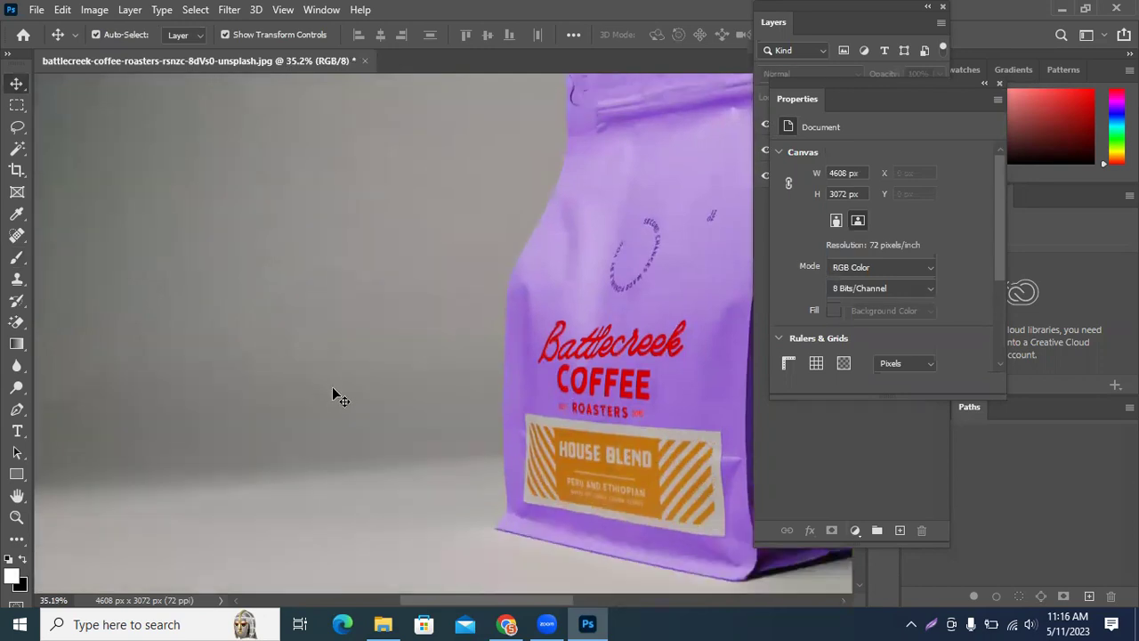
scroll(445, 409, up, 2)
scroll(623, 472, up, 10)
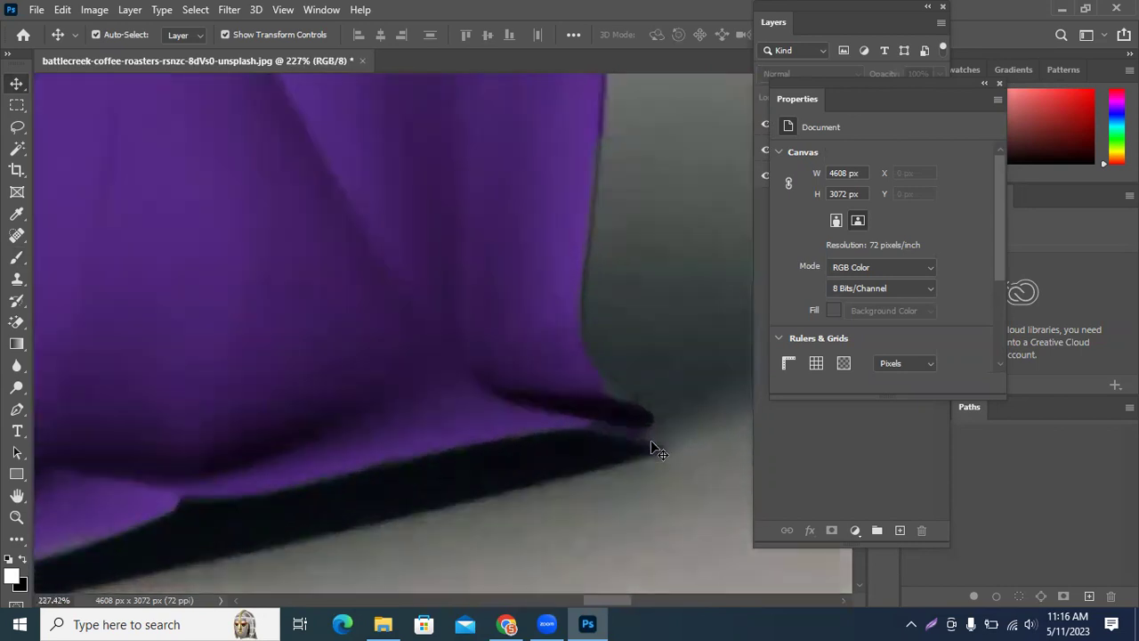
click(999, 83)
click(836, 150)
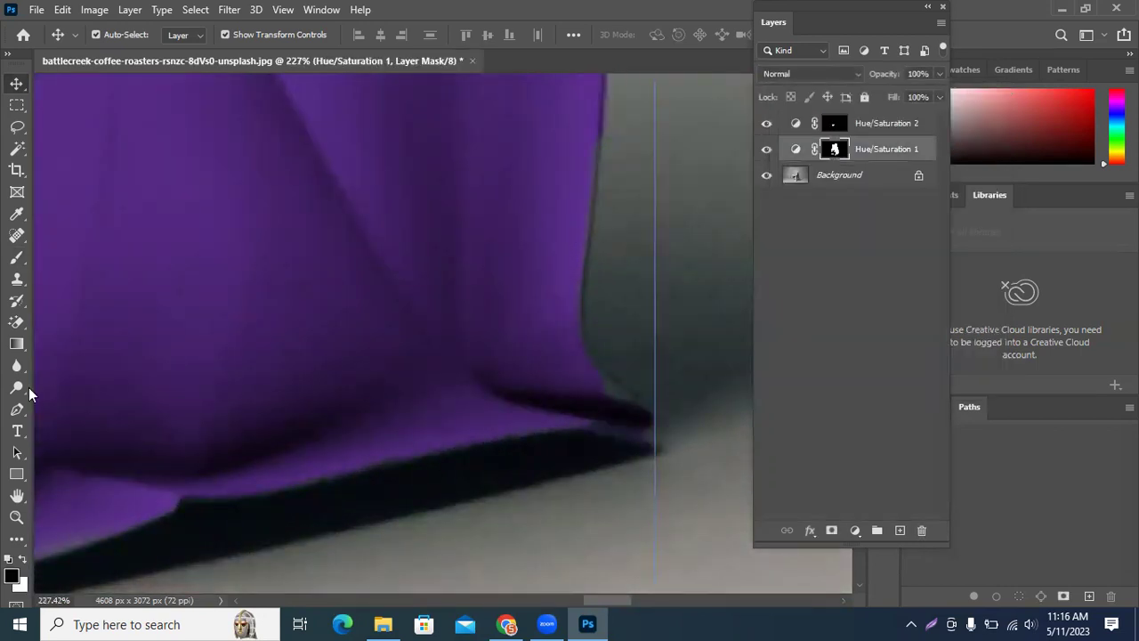
Paint white with a fine brush on the mask to extend the purple along the hem's edge
click(16, 257)
key(bracketleft)
key(bracketleft)
key(bracketleft)
key(bracketleft)
key(bracketleft)
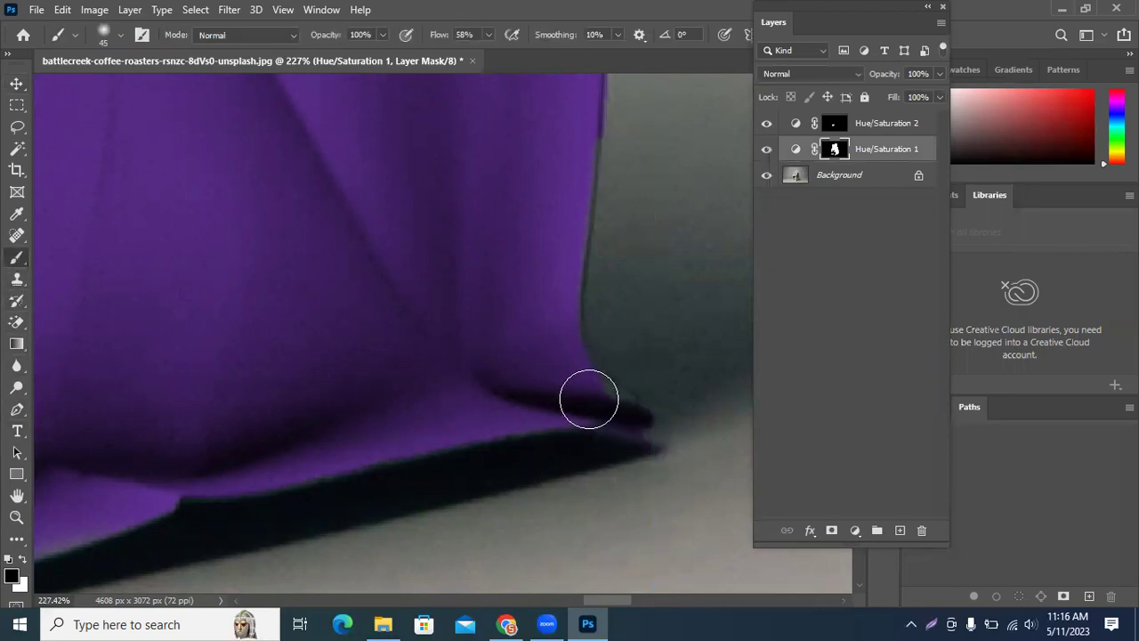
key(bracketleft)
click(22, 562)
key(bracketleft)
key(bracketleft)
key(bracketleft)
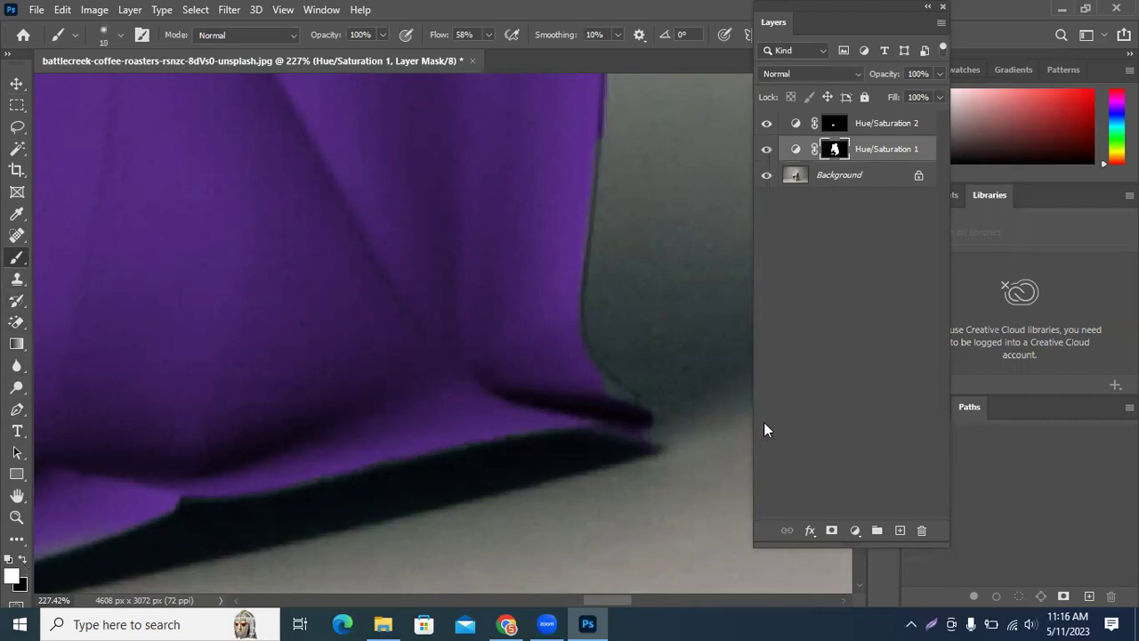
mouse_move(604, 384)
mouse_down()
mouse_move(643, 412)
mouse_move(643, 443)
mouse_move(648, 419)
mouse_move(646, 440)
mouse_move(655, 435)
mouse_move(557, 422)
mouse_move(582, 428)
mouse_move(449, 442)
mouse_up()
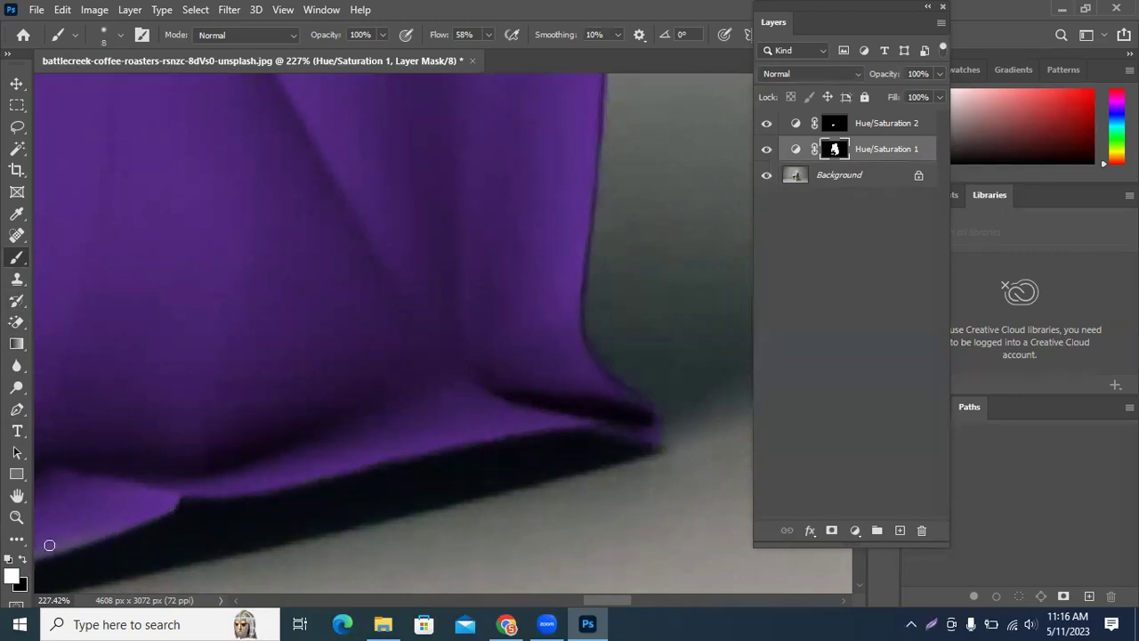
Check the bag's bottom edge, return to the Move tool, and minimize Photoshop
mouse_move(126, 471)
mouse_down()
mouse_move(626, 173)
mouse_move(524, 272)
mouse_up()
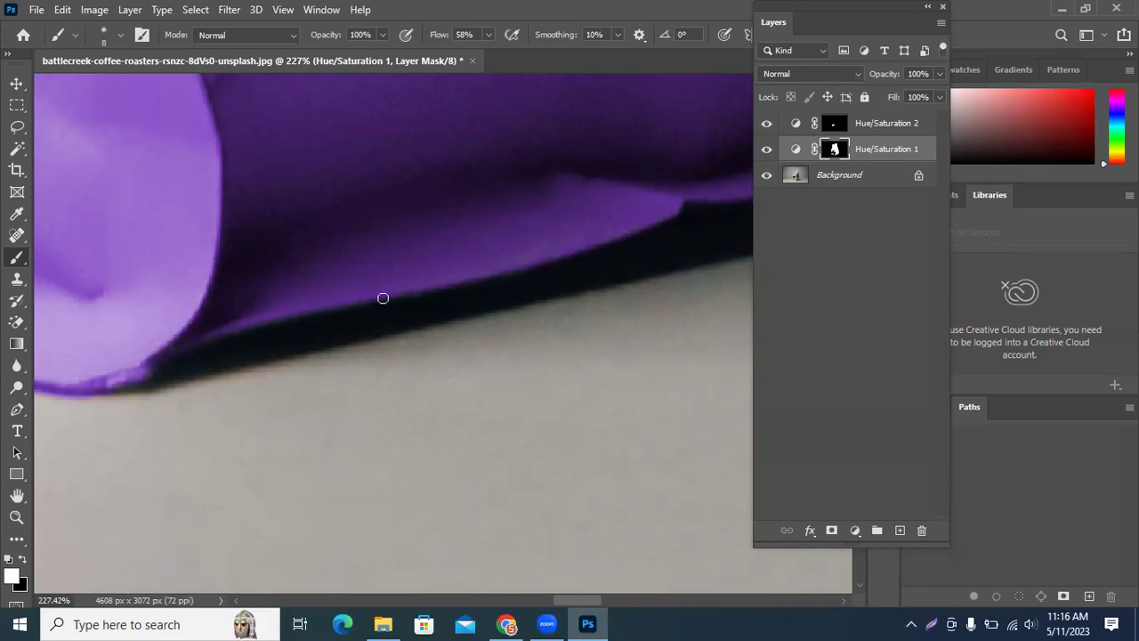
drag(163, 330, 488, 338)
alt+scroll(425, 340, down, 8)
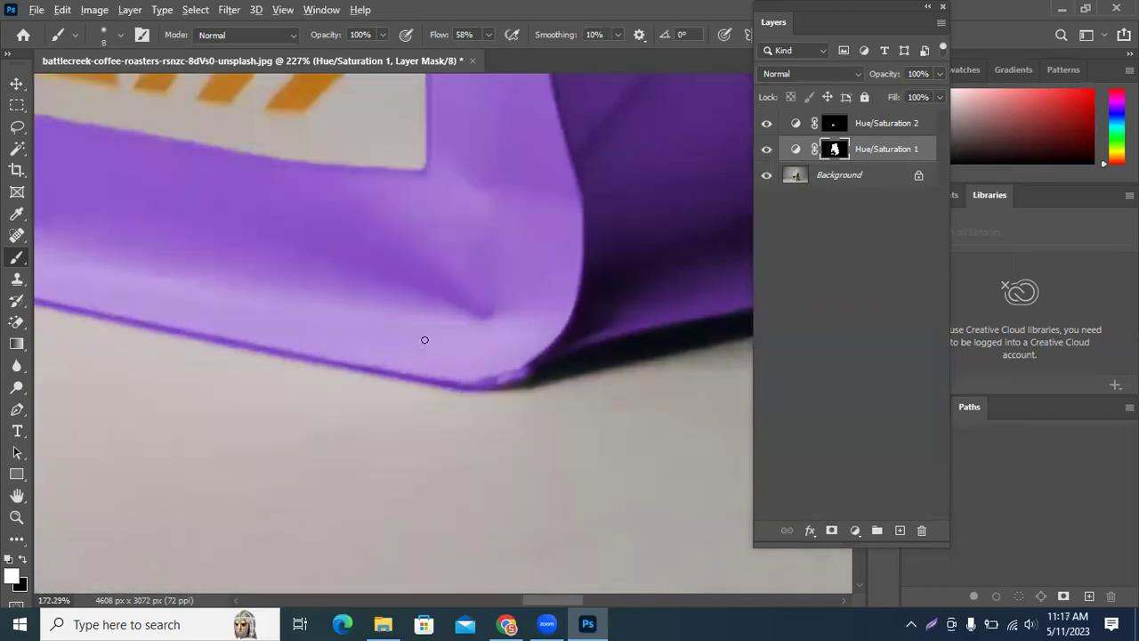
alt+scroll(430, 334, down, 4)
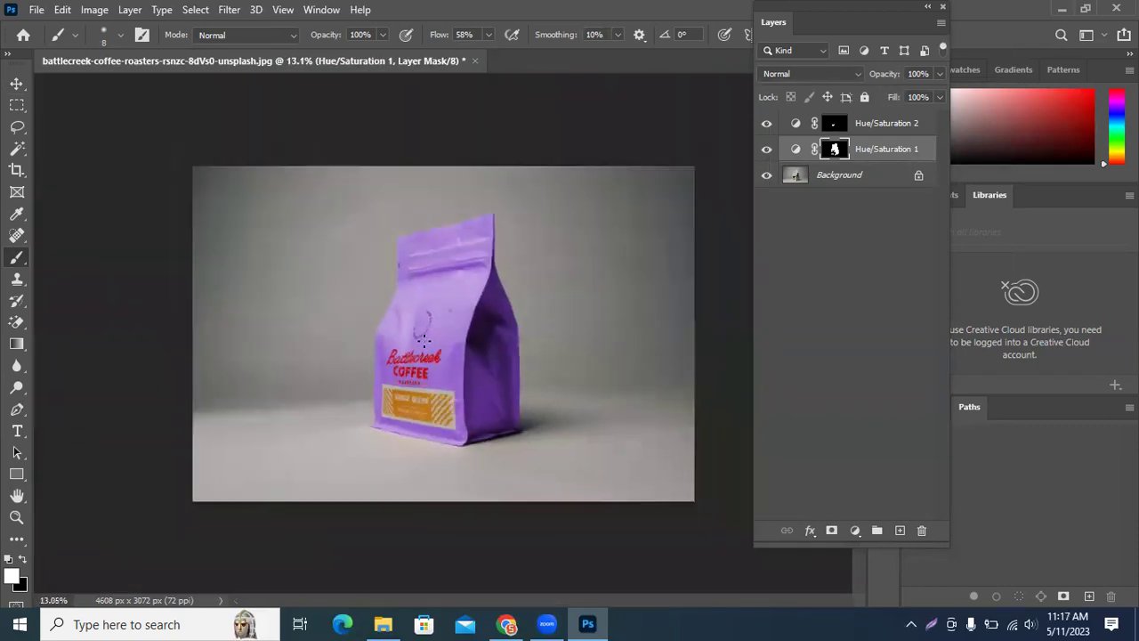
alt+scroll(433, 330, up, 3)
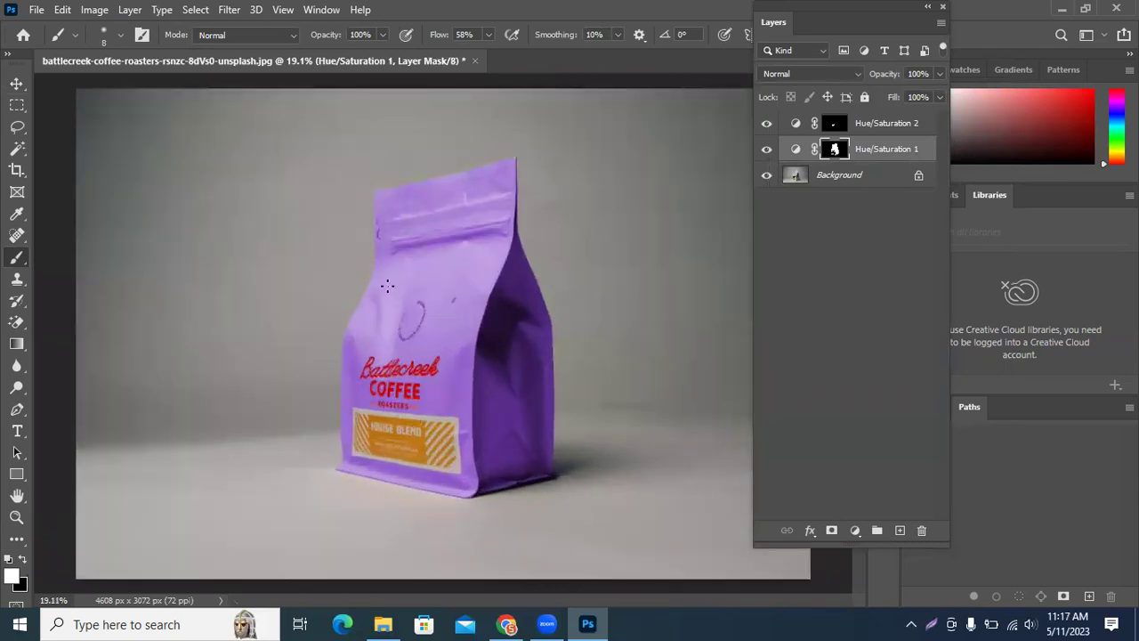
click(17, 83)
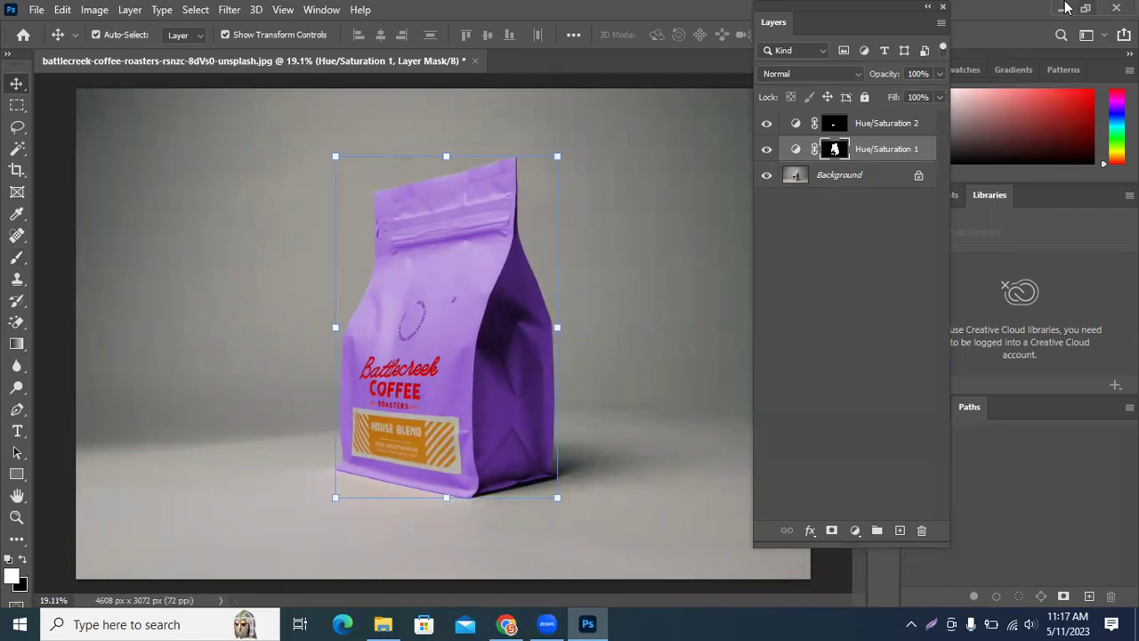
click(1061, 8)
Open New Text Document.txt in Notepad after briefly checking the Word document
click(1041, 9)
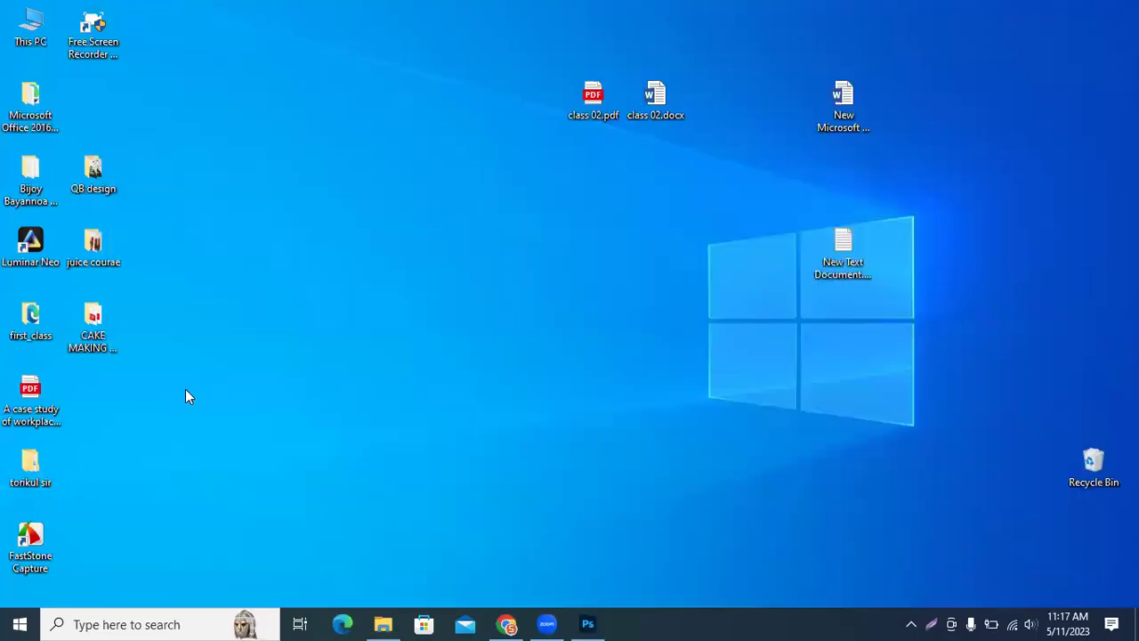
double_click(859, 113)
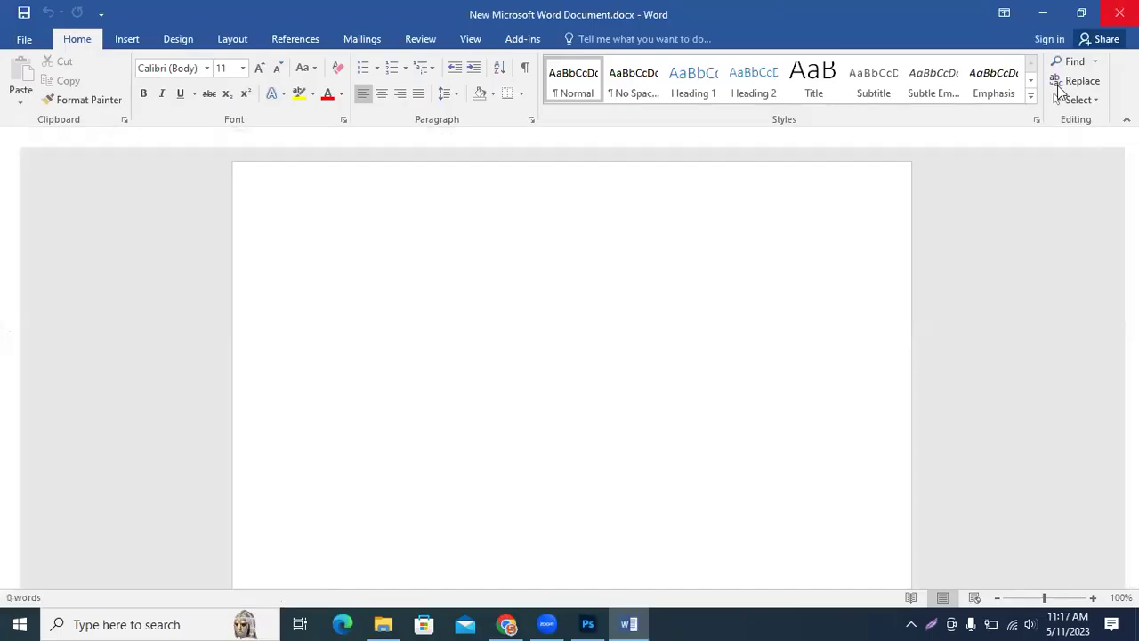
click(1119, 12)
double_click(856, 244)
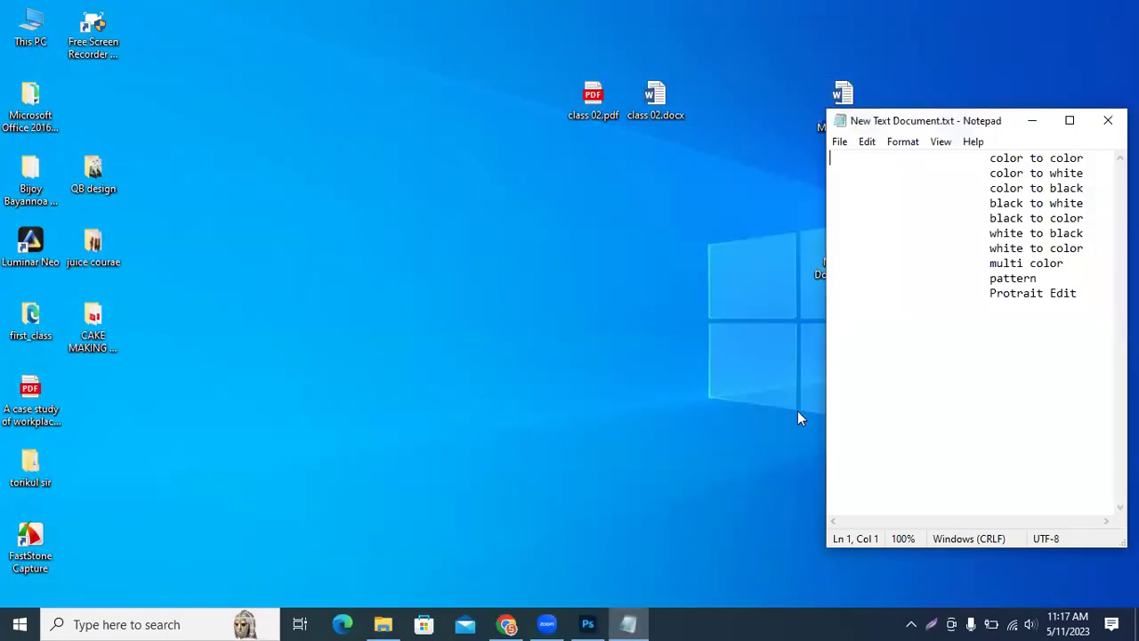
Maximize Notepad, highlight 'color to color', move to 'color to white', then return to Photoshop
double_click(1000, 121)
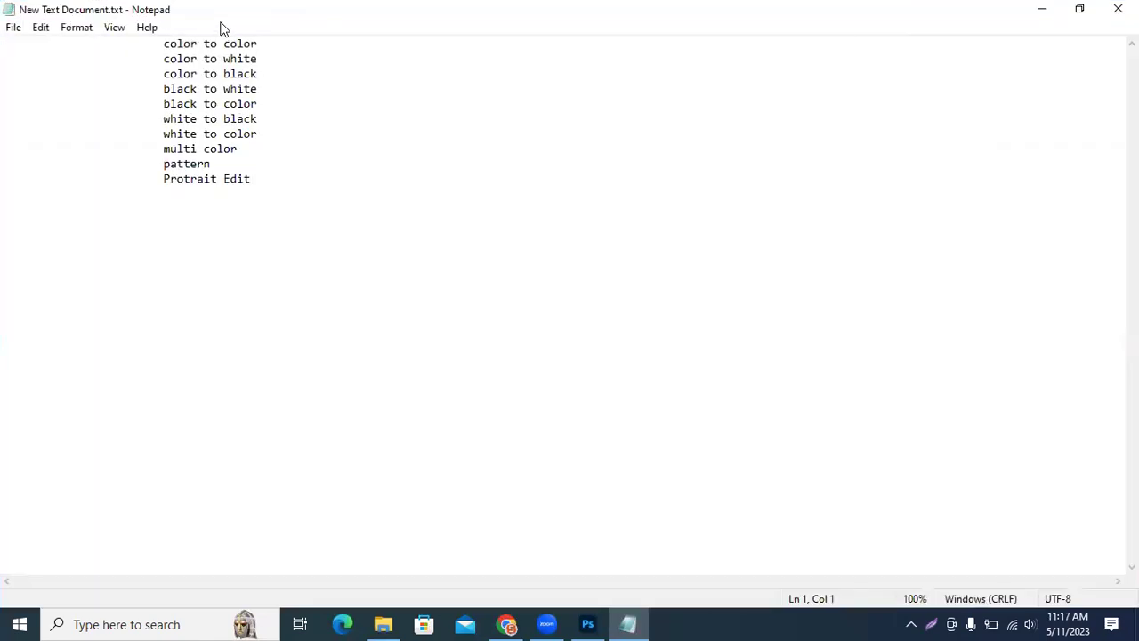
drag(163, 44, 274, 37)
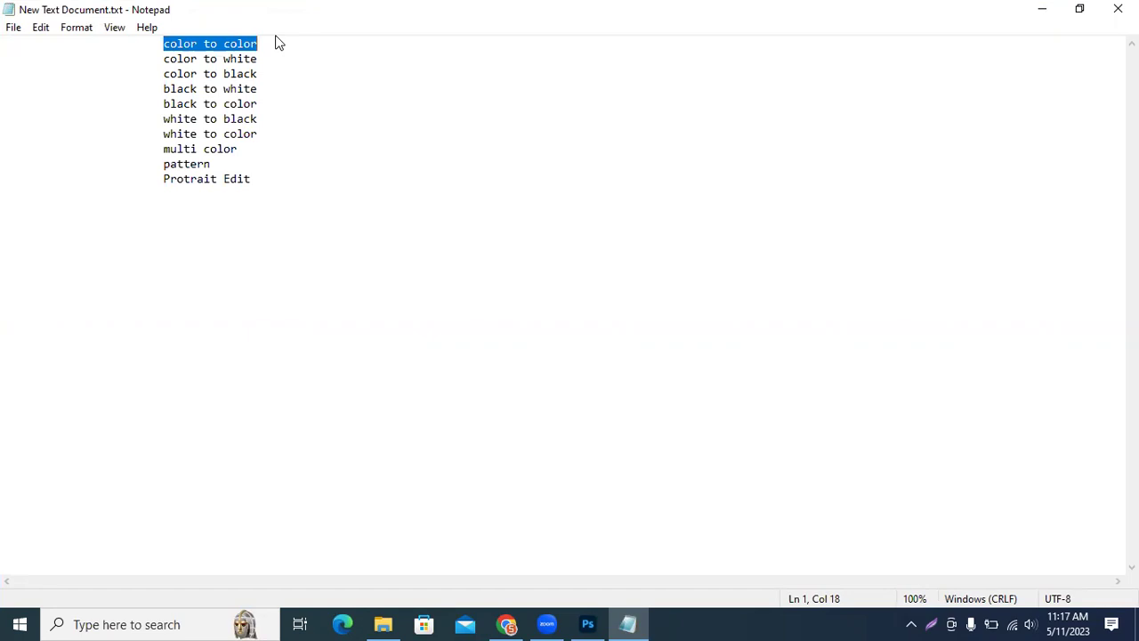
key(Down)
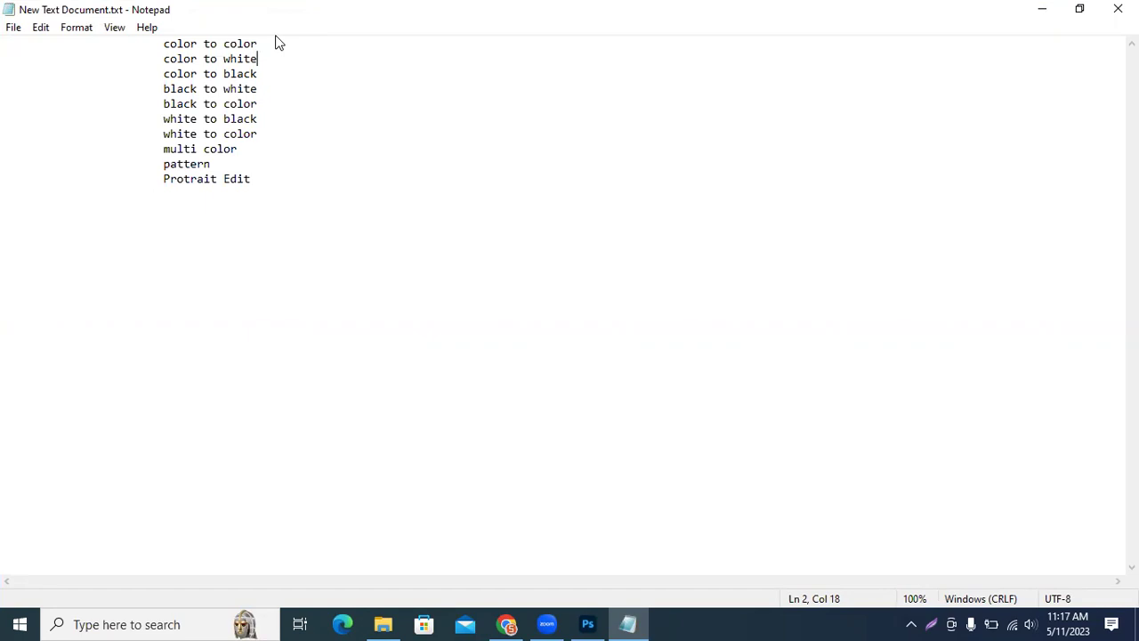
click(587, 623)
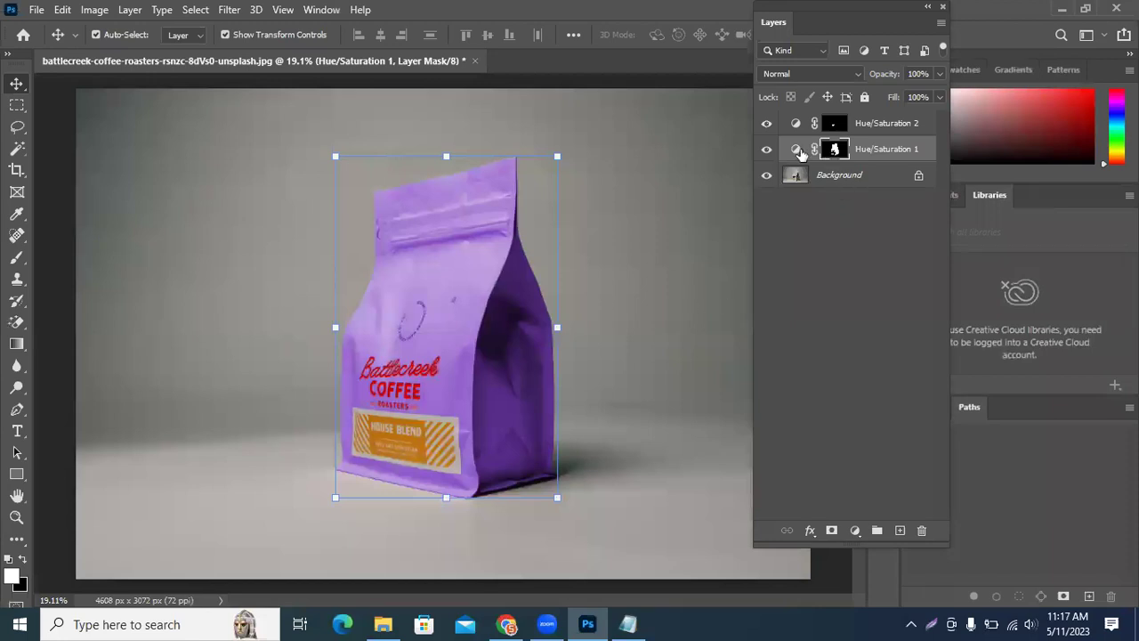
Bring up the Hue/Saturation 1 adjustment settings
double_click(795, 150)
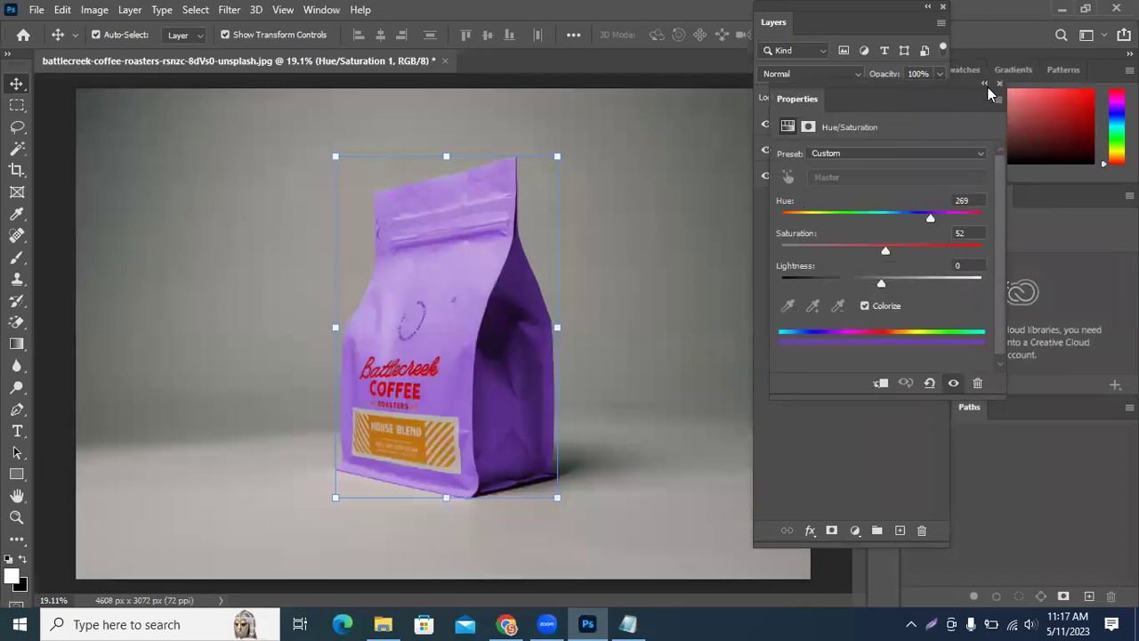
click(792, 157)
double_click(795, 149)
click(795, 153)
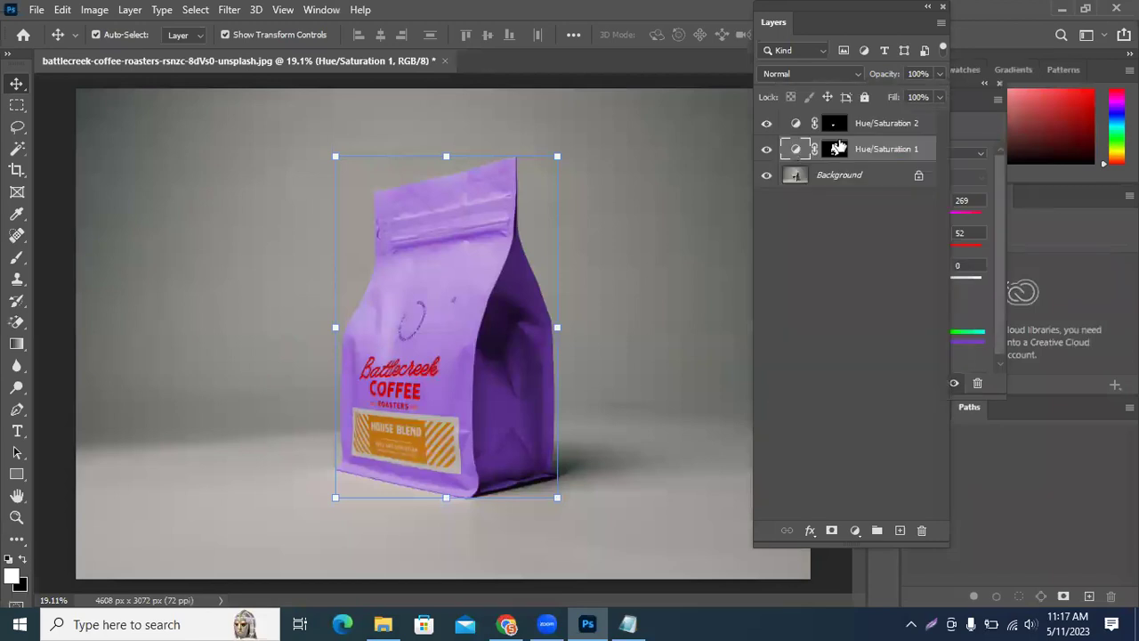
click(973, 118)
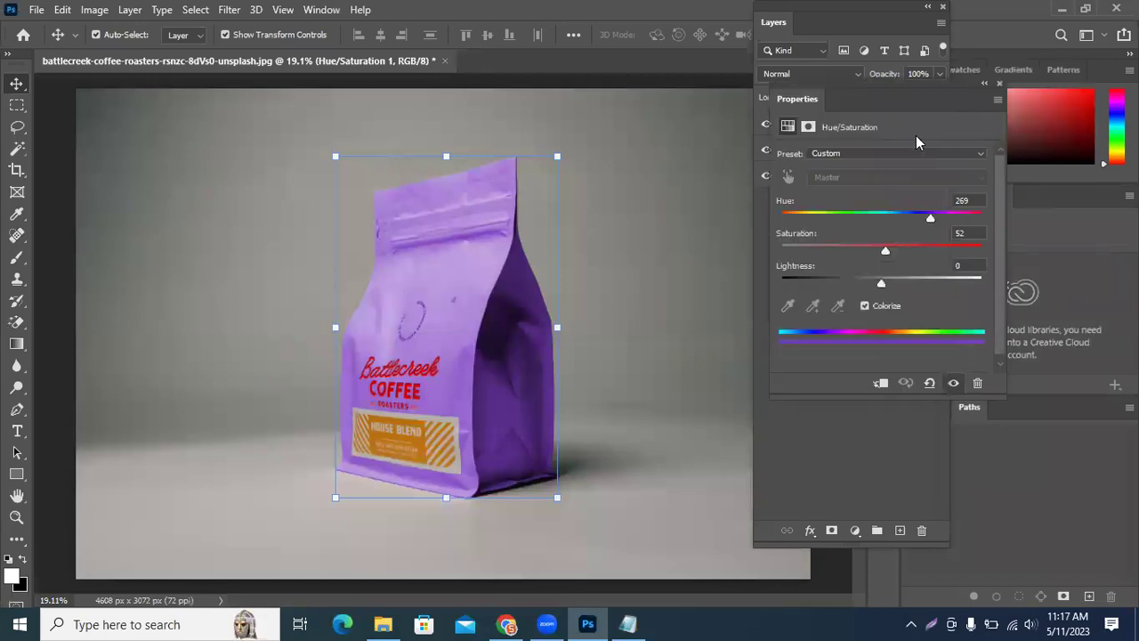
Set Saturation to 0 and try Lightness values, ending at +33 for a white bag
drag(884, 250, 781, 250)
drag(881, 282, 921, 279)
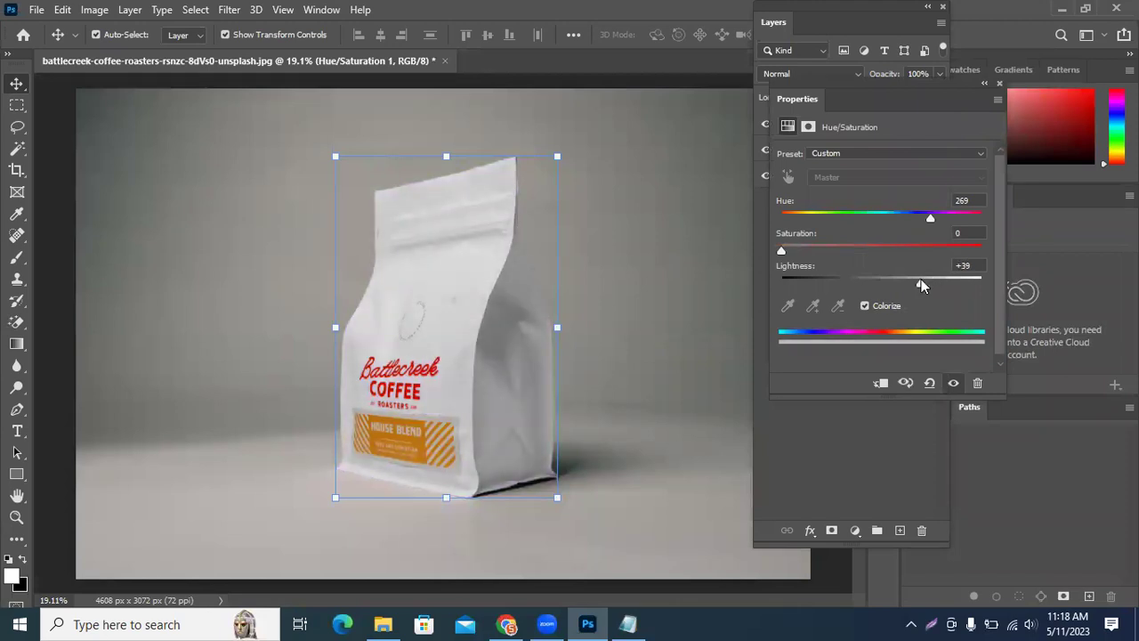
drag(921, 279, 981, 283)
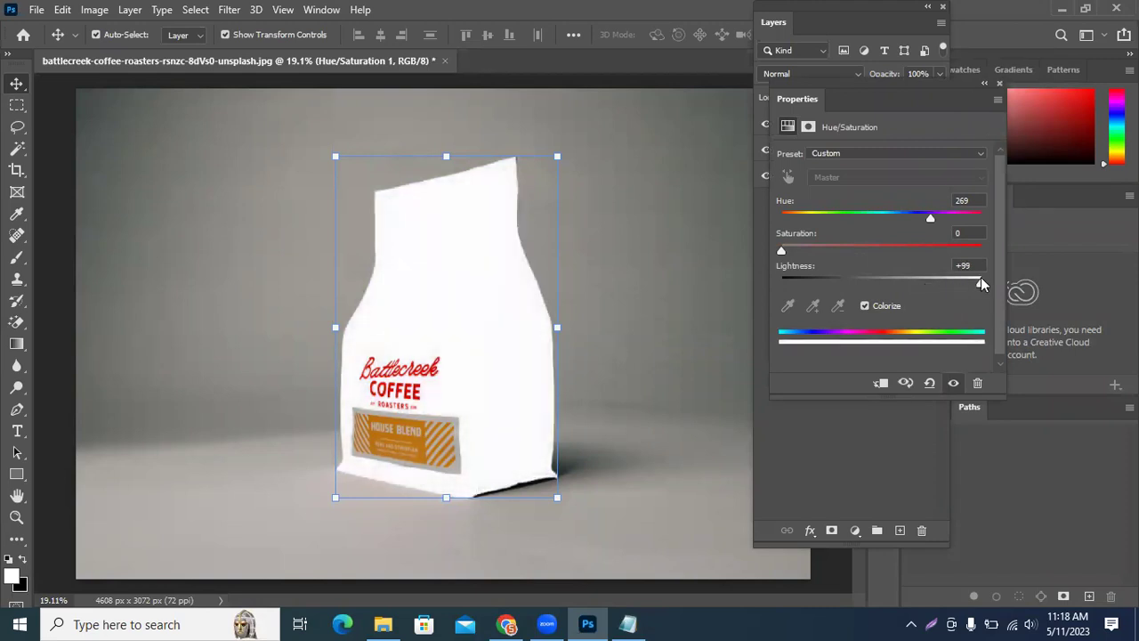
mouse_move(981, 282)
mouse_down()
mouse_move(894, 294)
mouse_move(930, 293)
mouse_up()
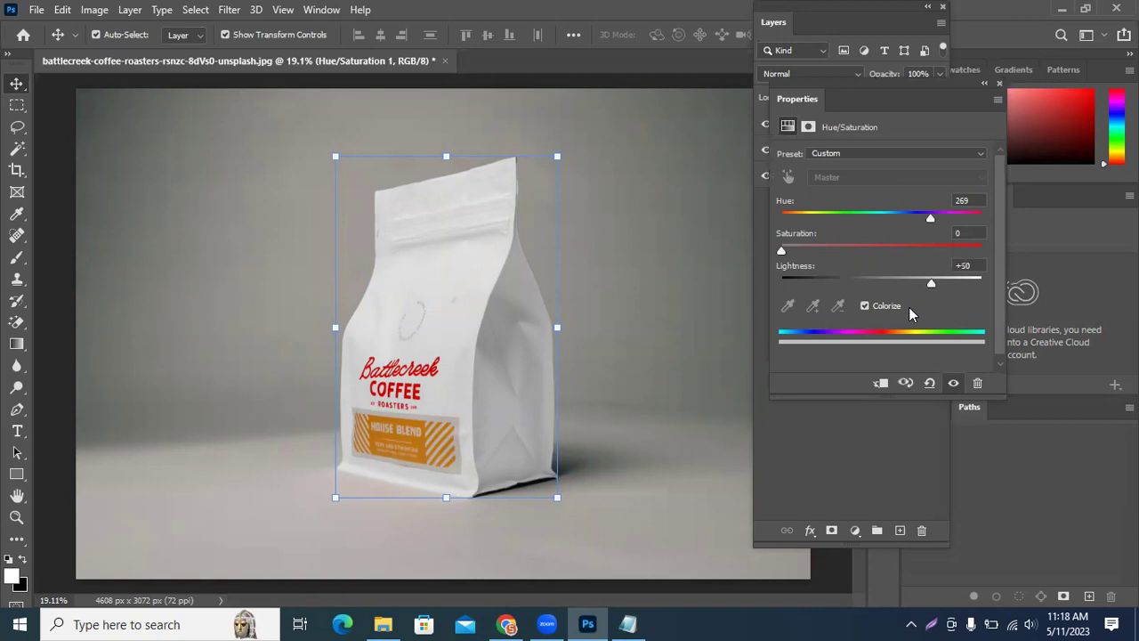
drag(821, 287, 674, 296)
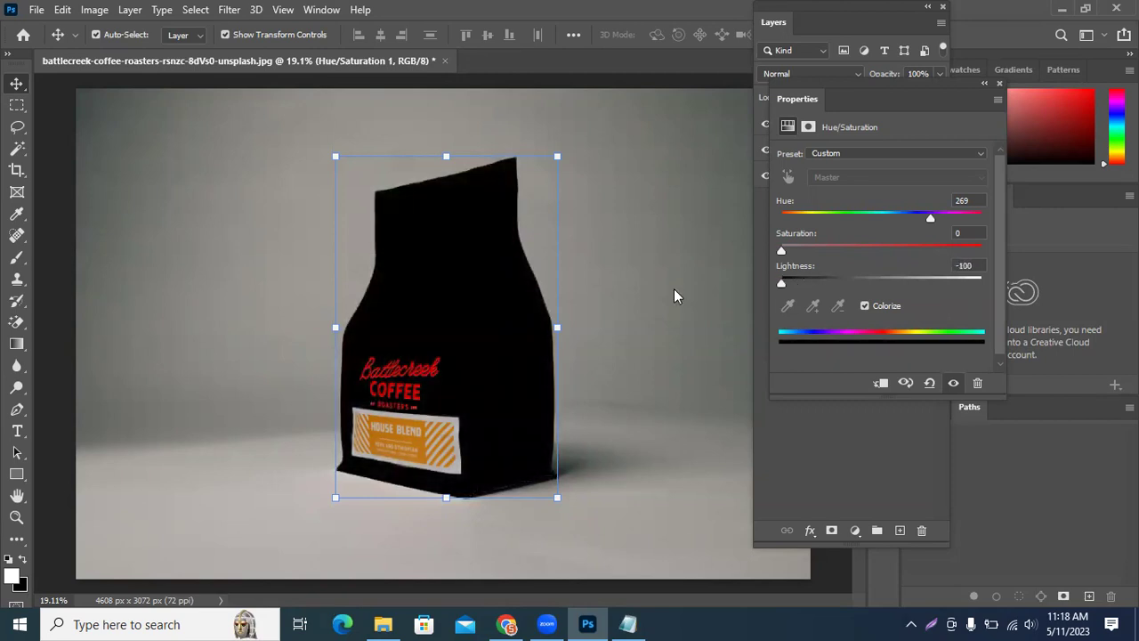
drag(781, 284, 916, 282)
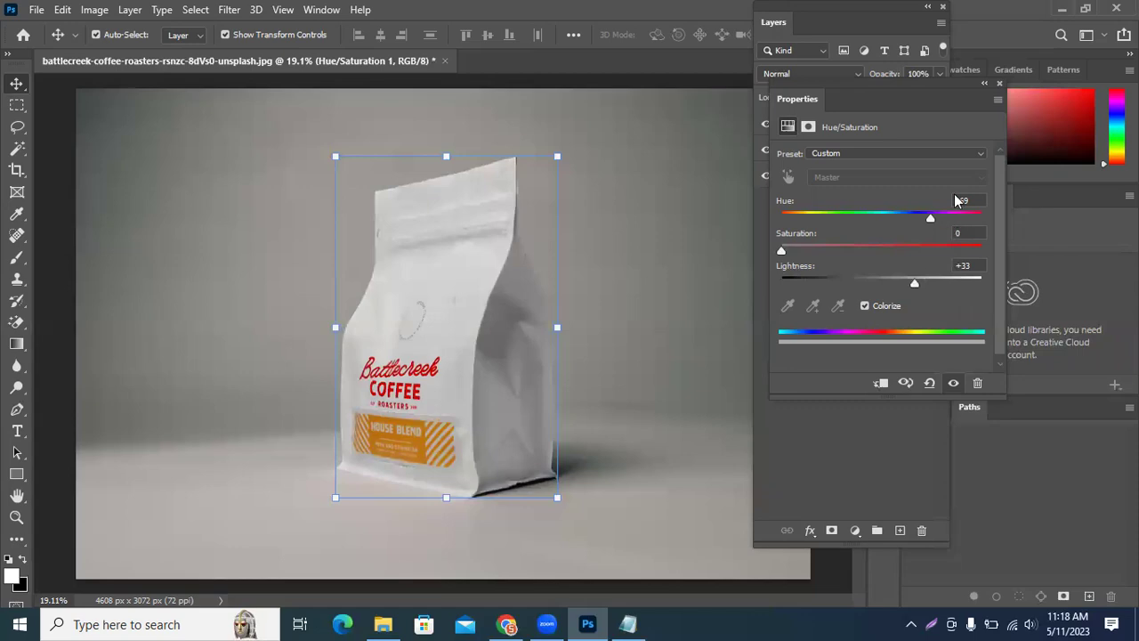
Minimize Photoshop and point out the color to white, color to black and black to white topics
click(1061, 8)
click(176, 58)
click(257, 59)
click(184, 73)
click(249, 74)
click(183, 89)
click(262, 89)
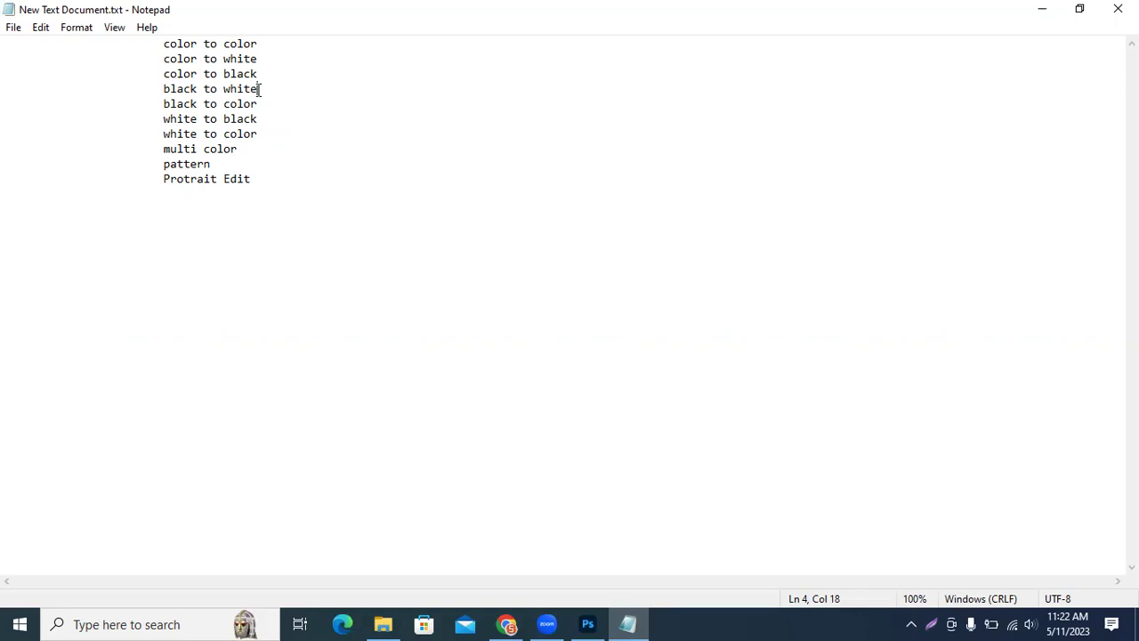
Highlight the colour-change topics plus multi color, pattern and Protrait Edit, then minimize Notepad
drag(267, 135, 146, 29)
drag(303, 195, 142, 155)
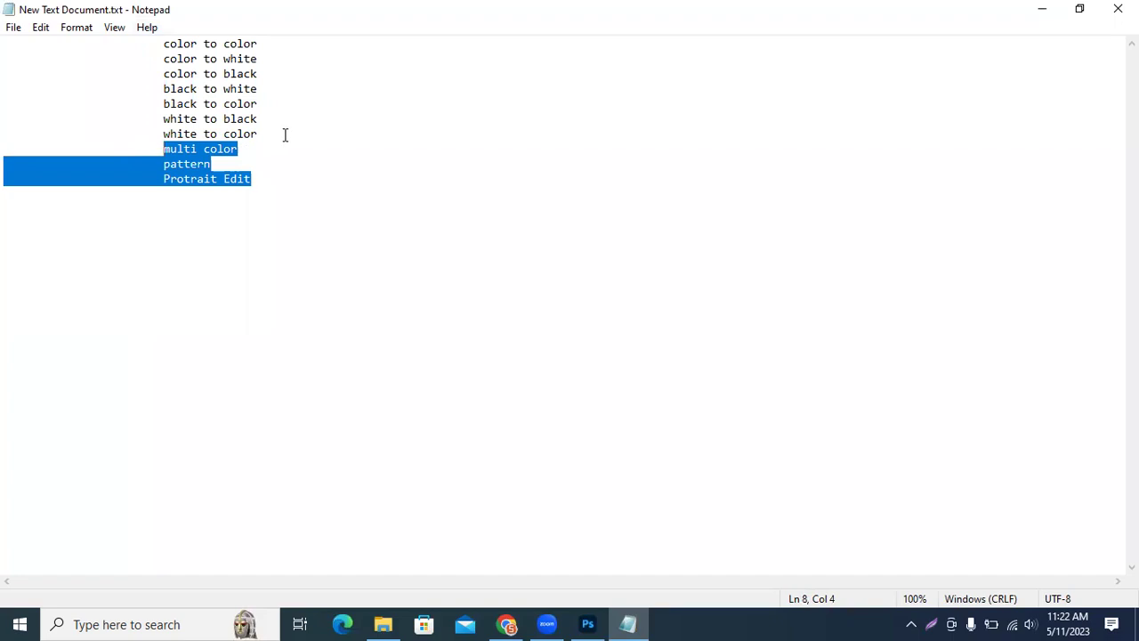
drag(285, 134, 178, 58)
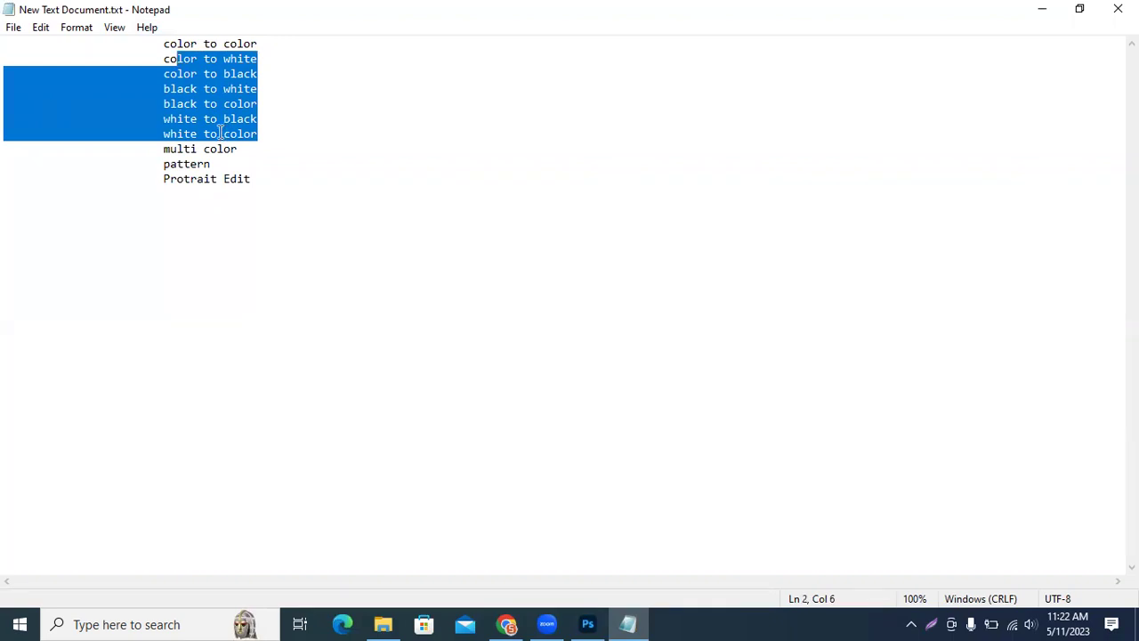
drag(255, 178, 183, 148)
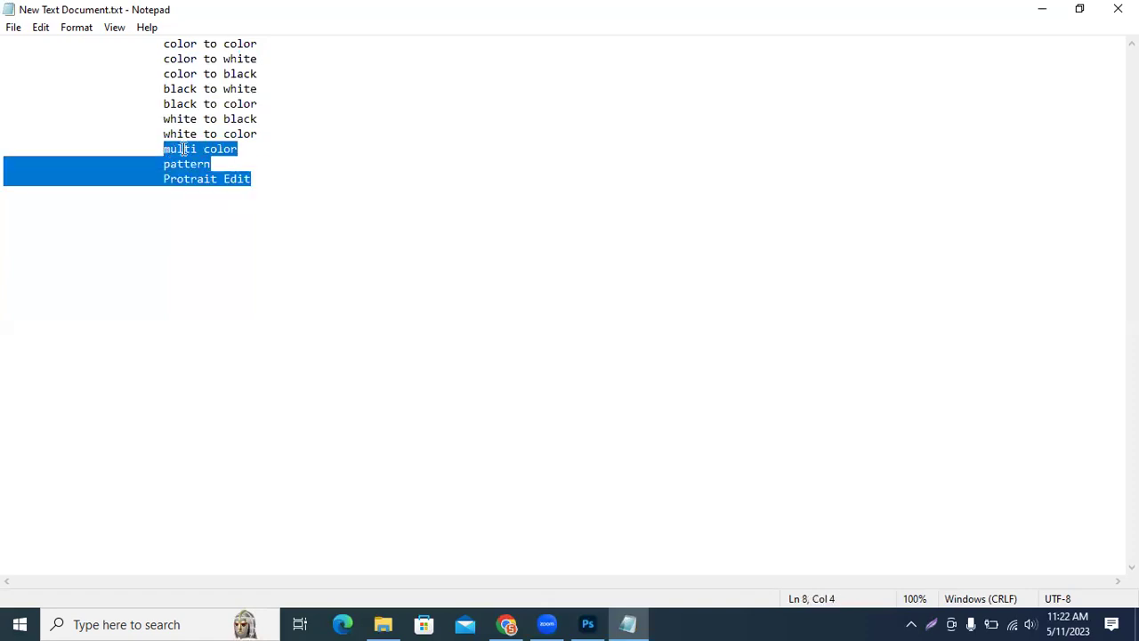
click(232, 137)
drag(257, 131, 107, 27)
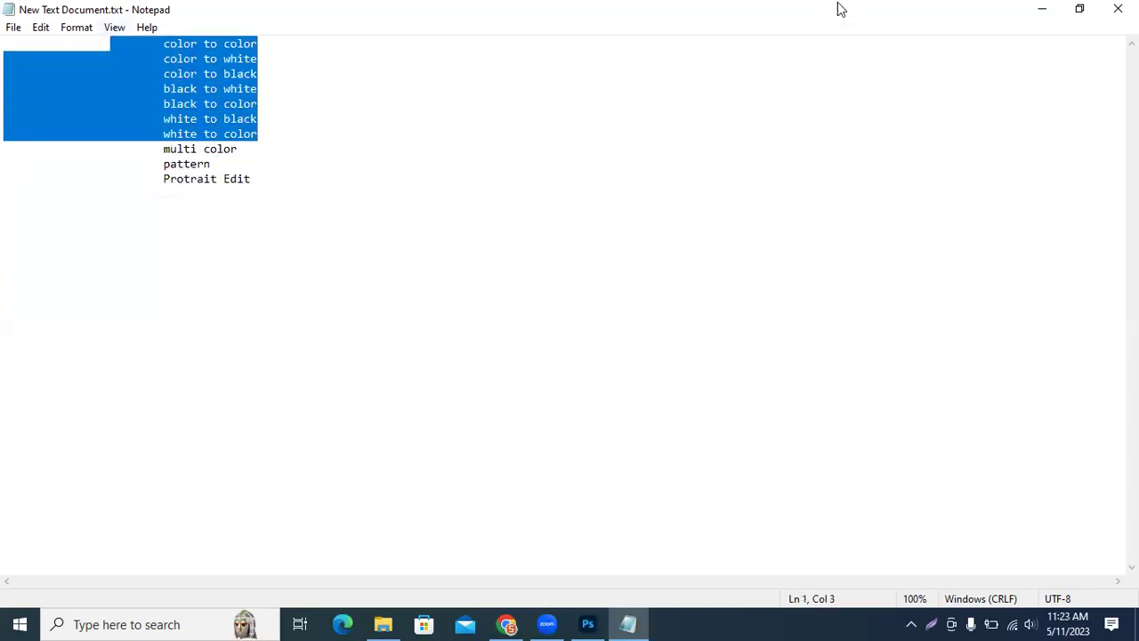
click(1042, 9)
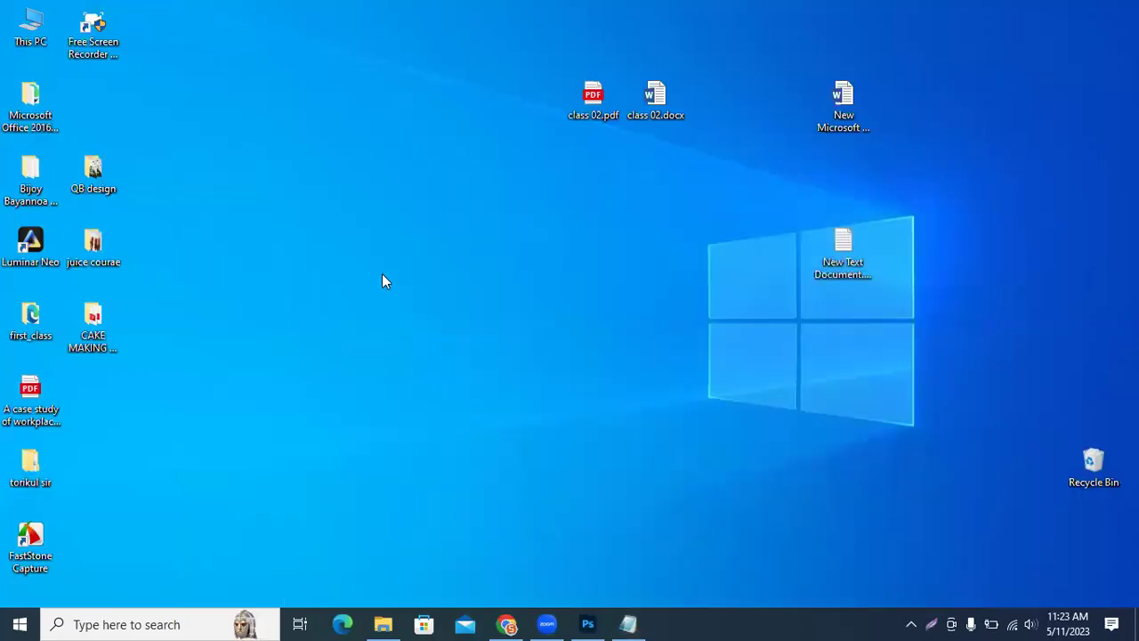
Back in Photoshop, load the Hue/Saturation 1 mask selection and hide both adjustments to show original colours
click(587, 623)
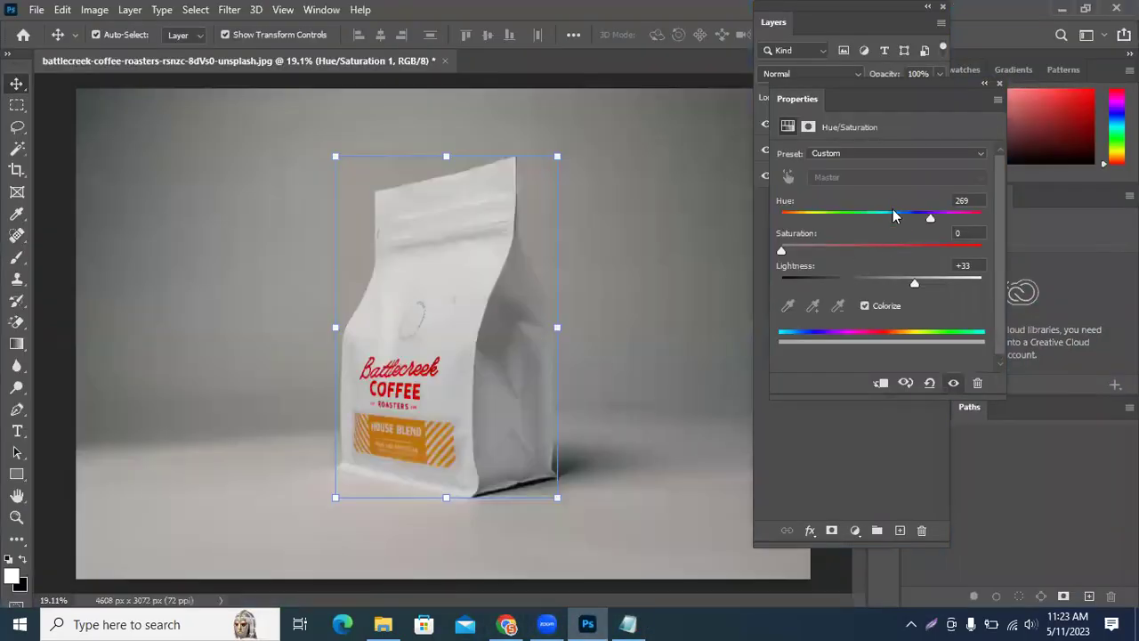
click(999, 83)
ctrl+click(834, 150)
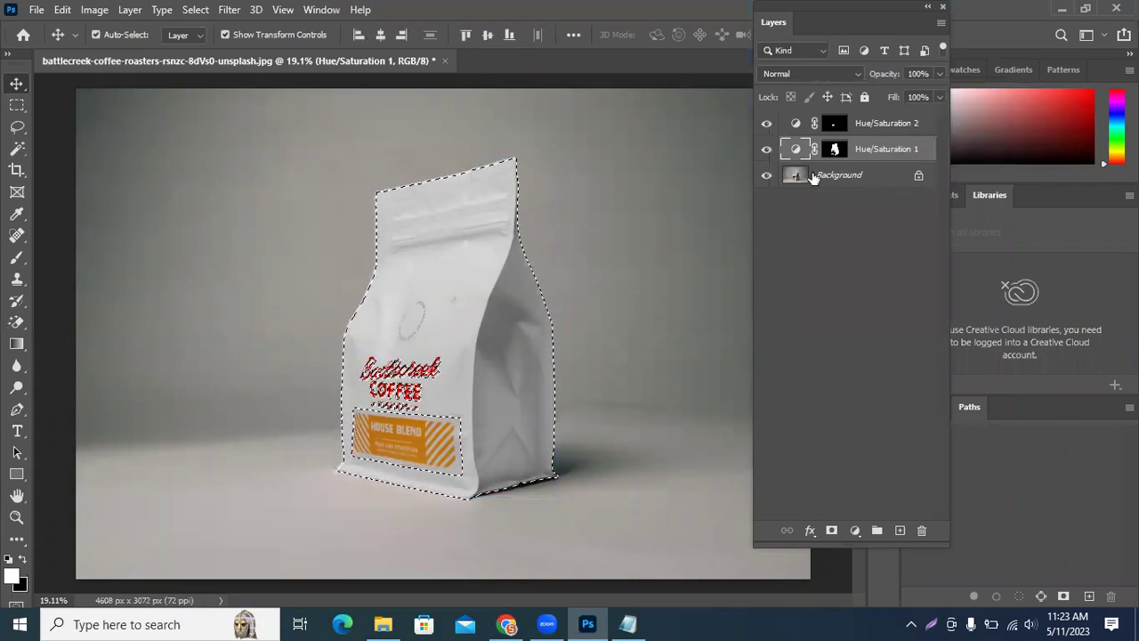
click(766, 149)
click(766, 124)
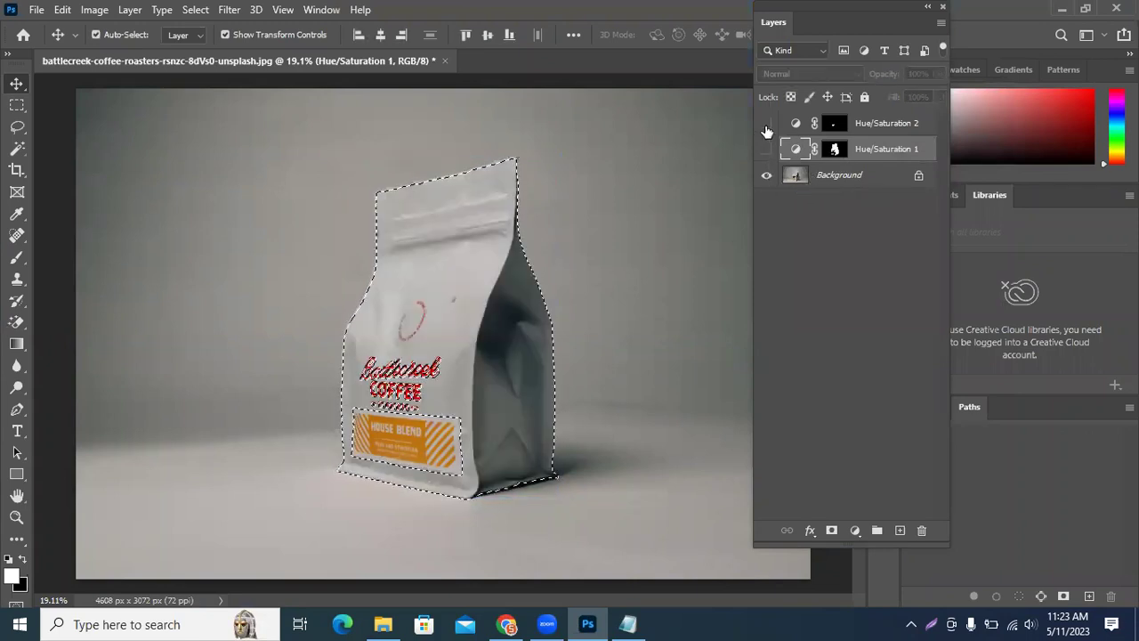
scroll(369, 419, up, 3)
scroll(369, 418, up, 4)
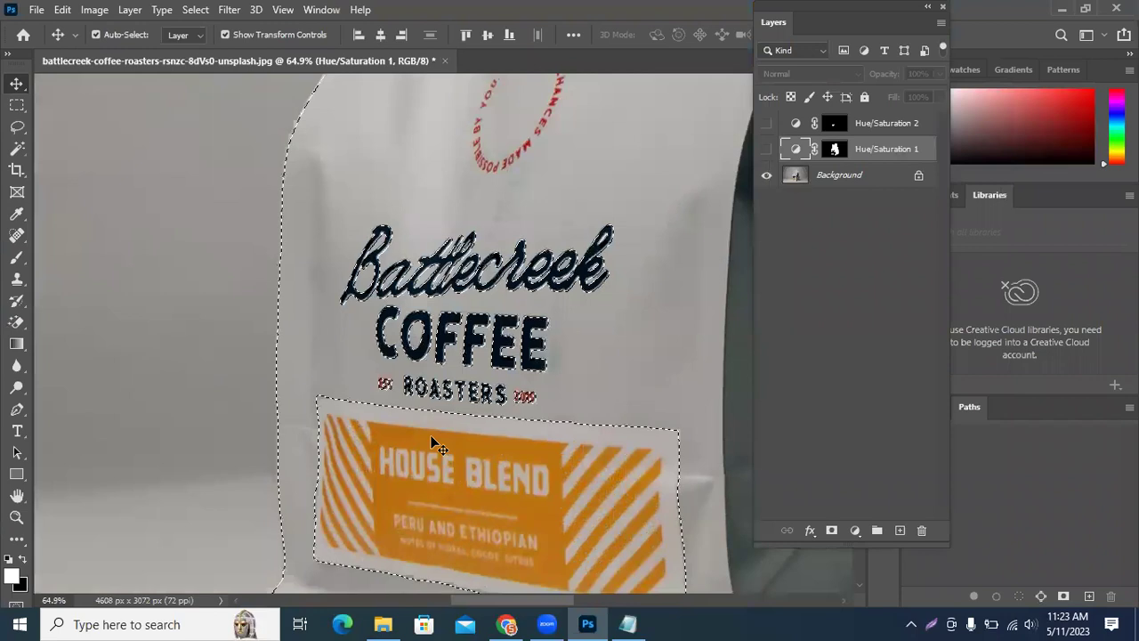
scroll(420, 441, down, 4)
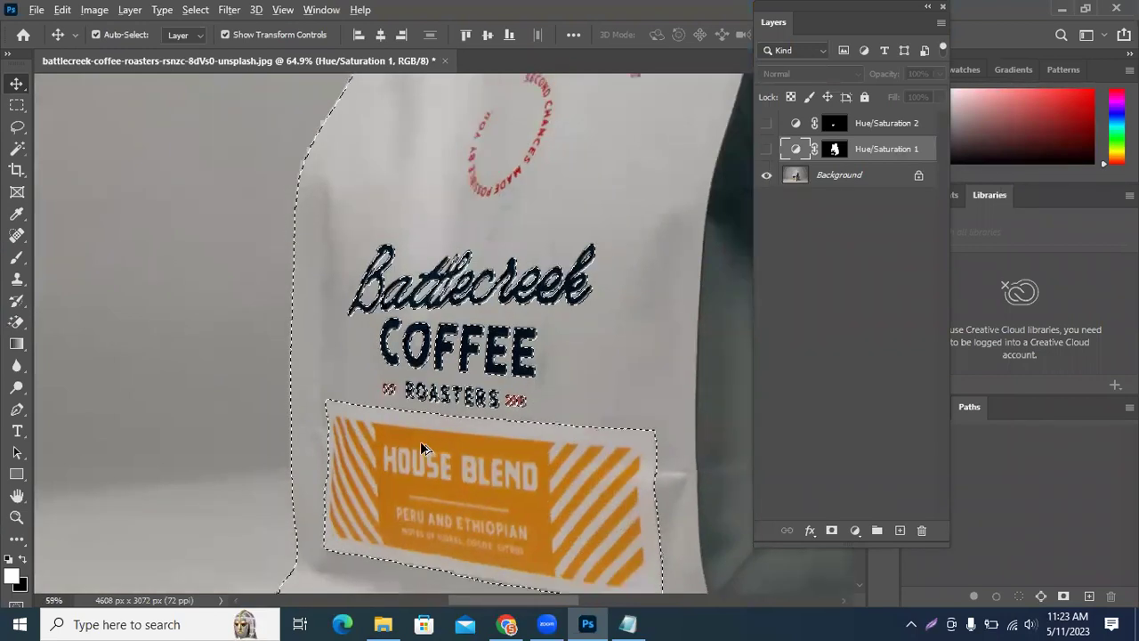
scroll(418, 440, down, 1)
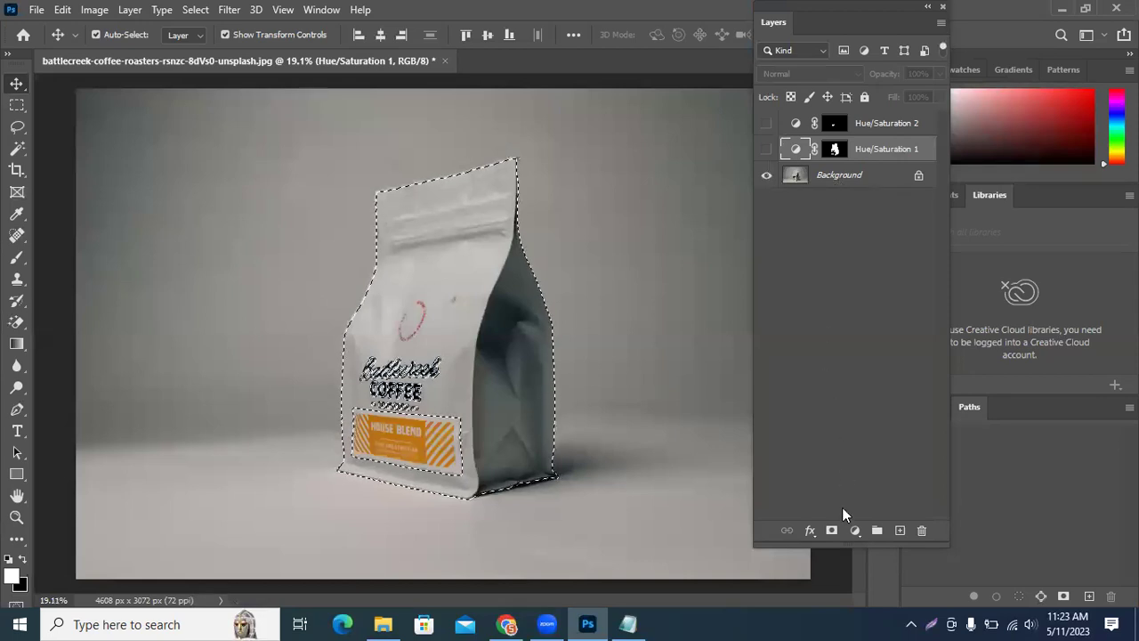
Drag Hue/Saturation 2 and Hue/Saturation 1 to the trash, leaving only Background
click(828, 198)
click(828, 182)
drag(885, 123, 922, 529)
drag(881, 122, 921, 530)
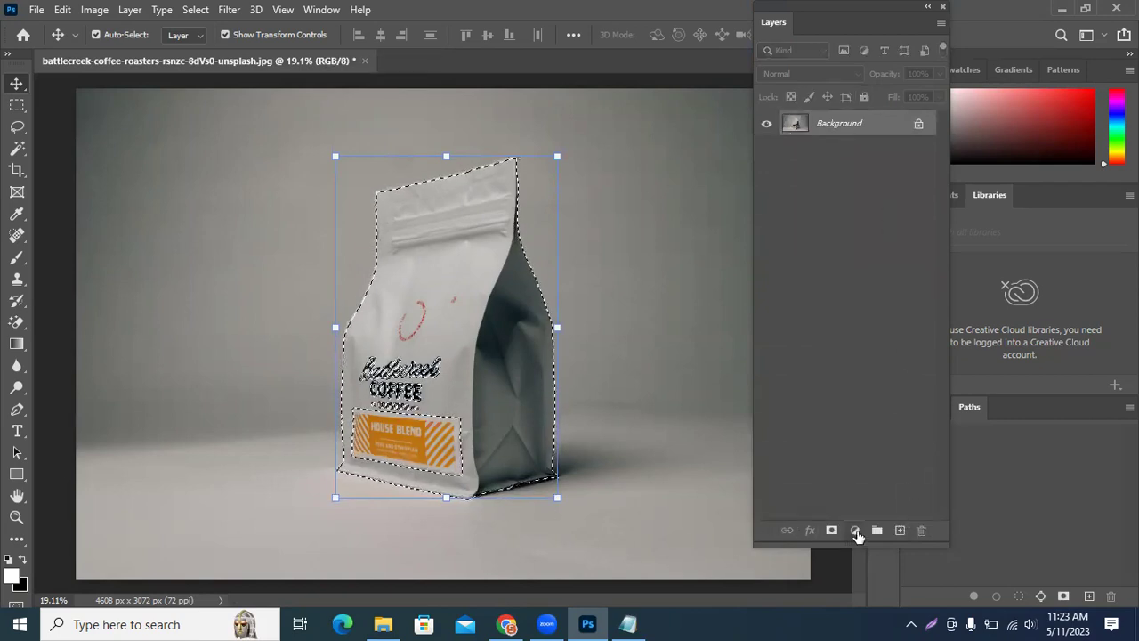
Add a Solid Color fill layer to the bag, accepting white #ffffff as its colour
click(857, 532)
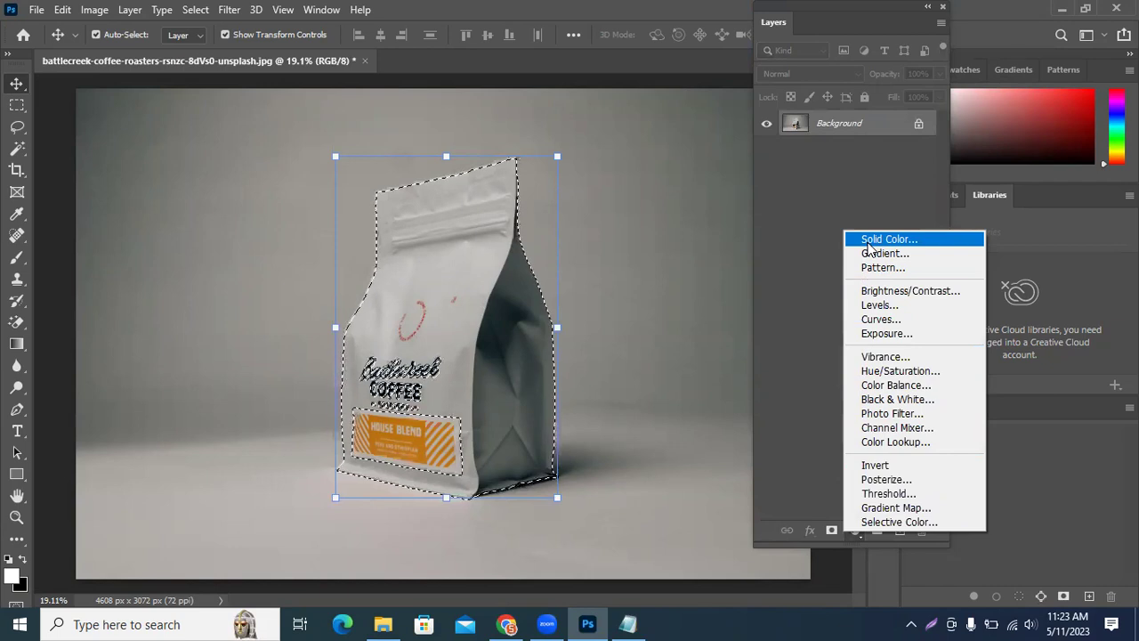
click(870, 246)
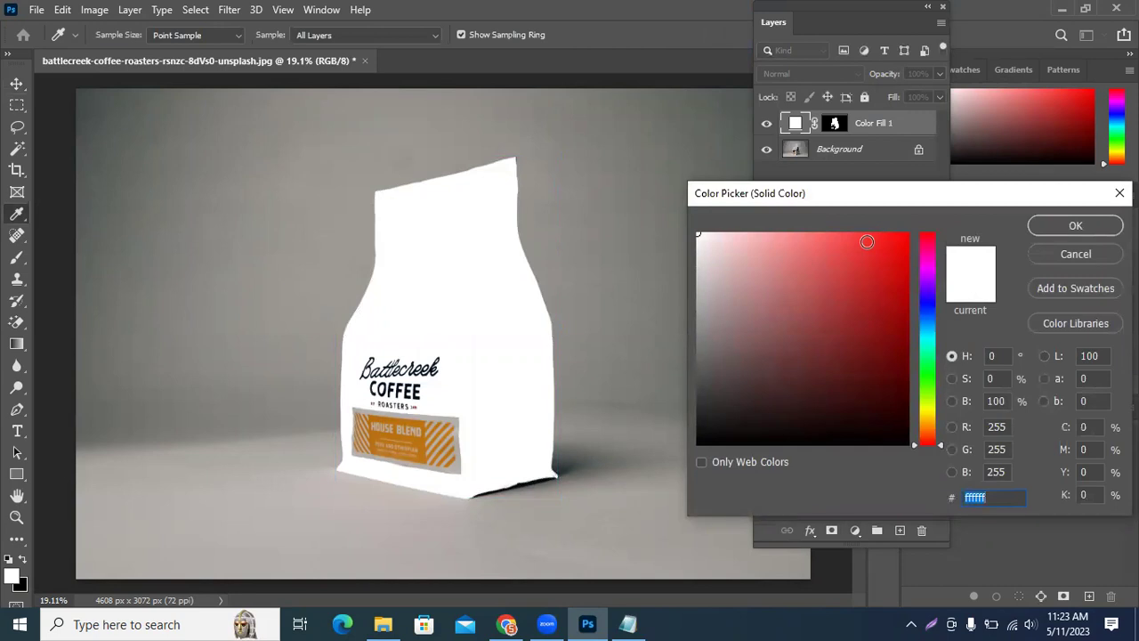
click(1073, 226)
Keep Color Fill 1 in Normal blend mode and bring up its Blending Options
key(v)
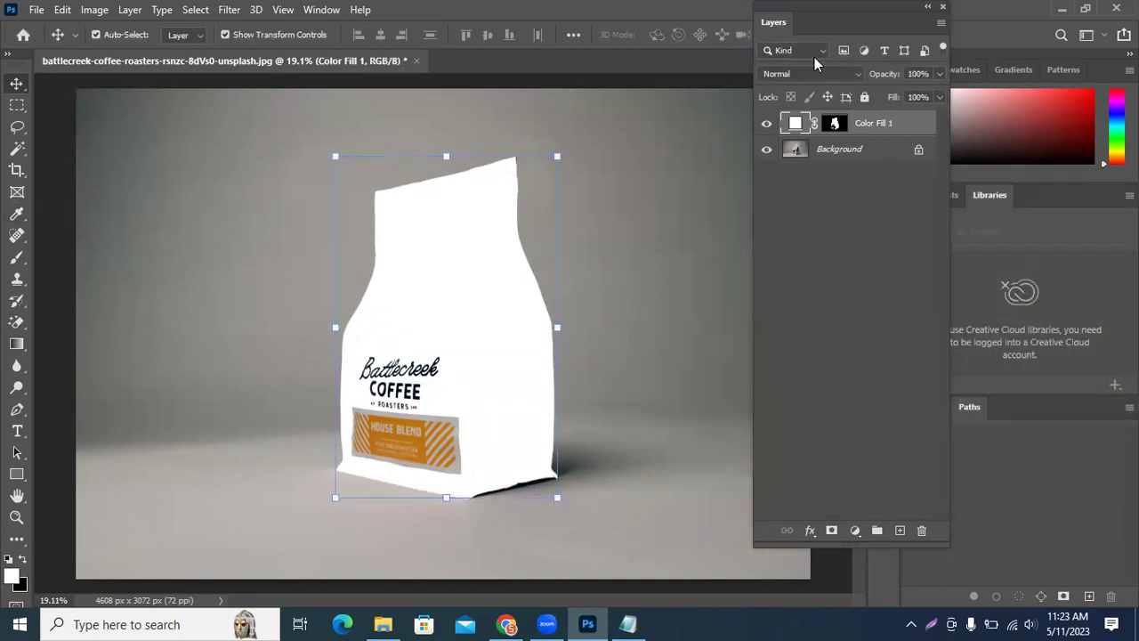
click(803, 74)
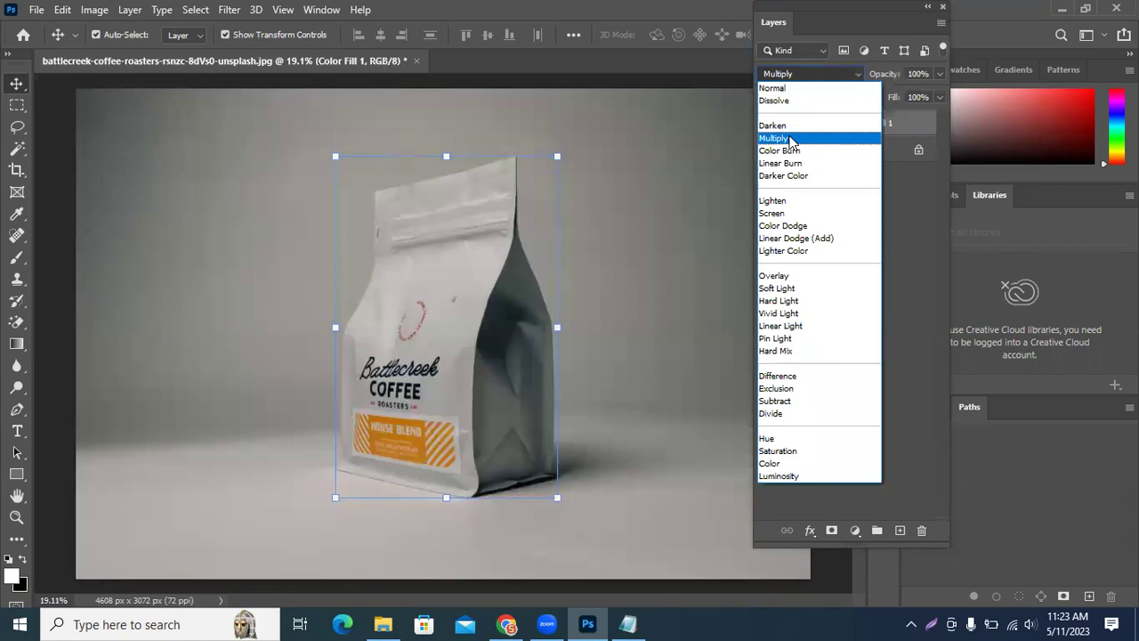
click(801, 88)
right_click(905, 126)
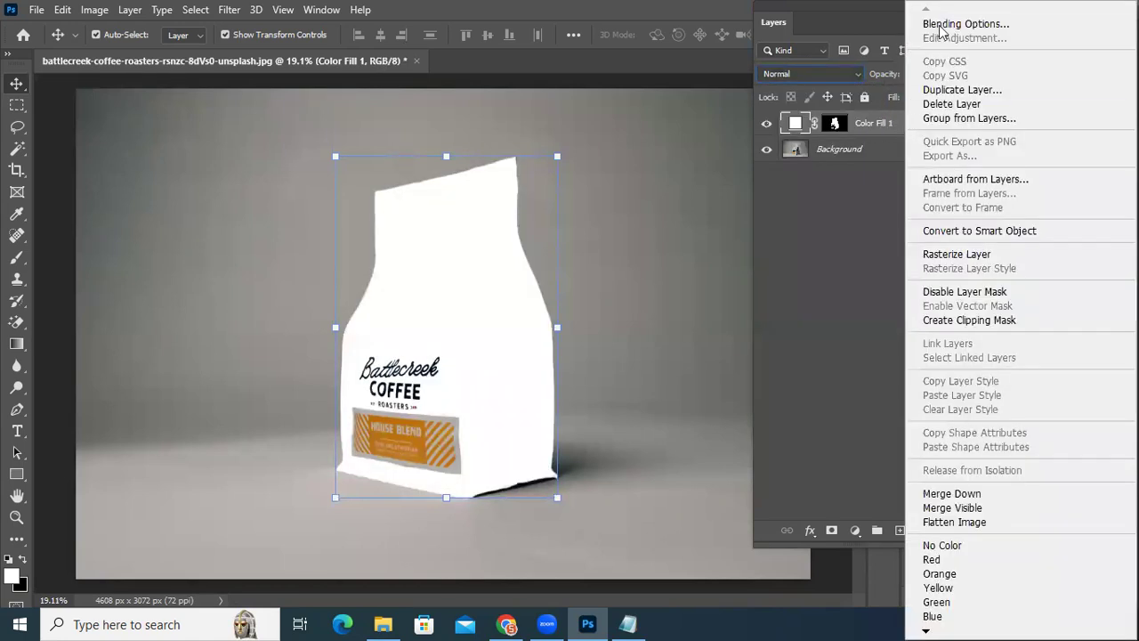
click(944, 24)
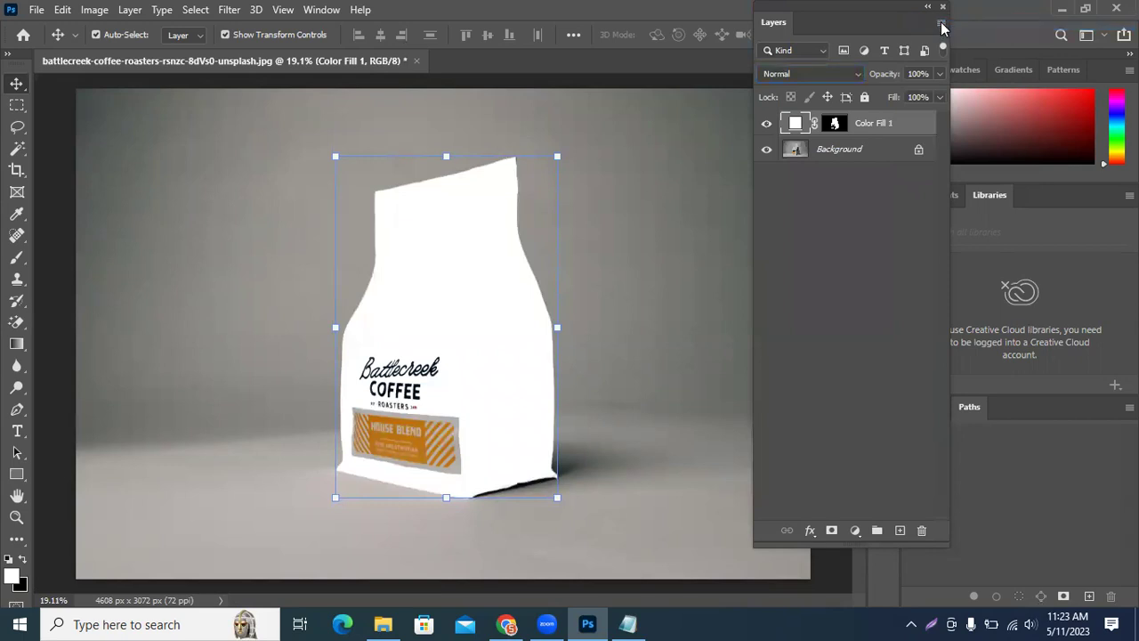
drag(879, 15, 999, 15)
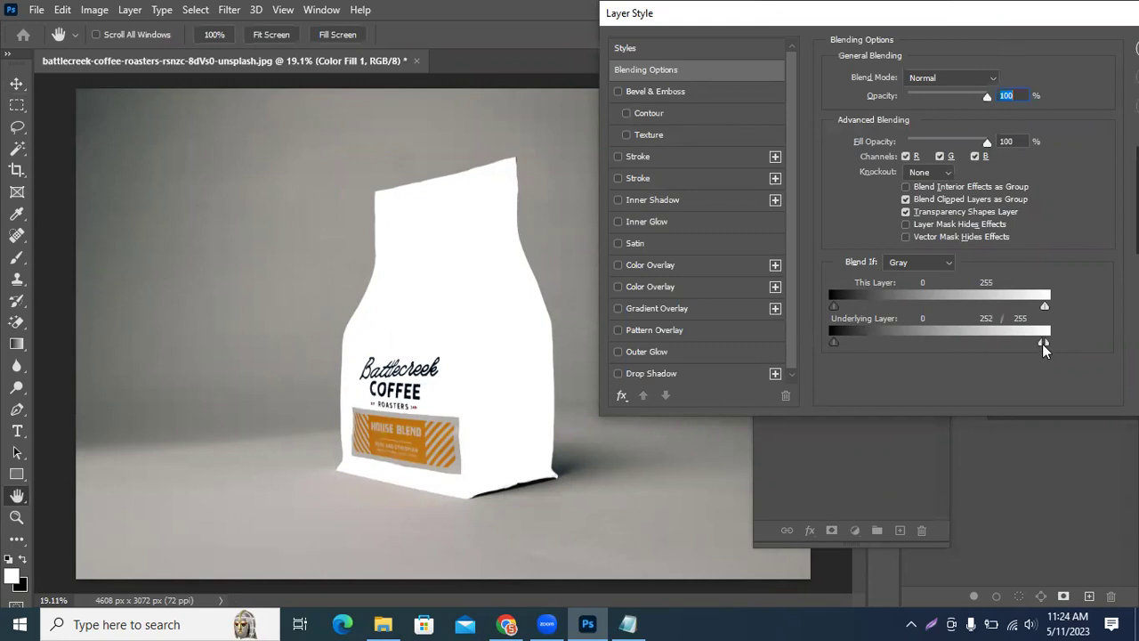
drag(1042, 343, 813, 348)
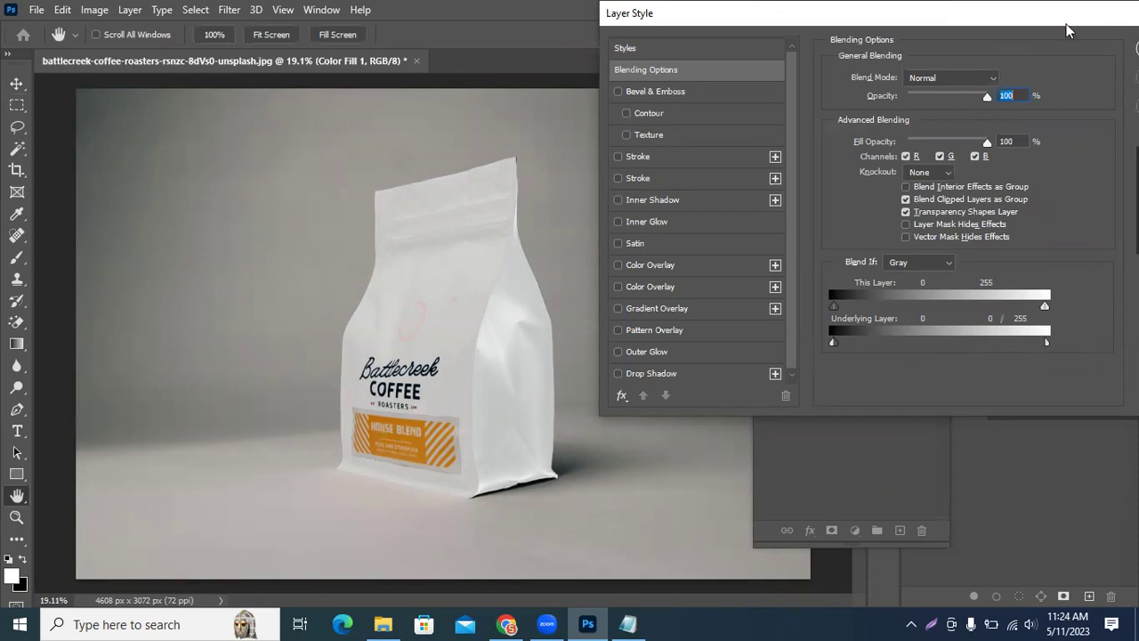
click(1075, 83)
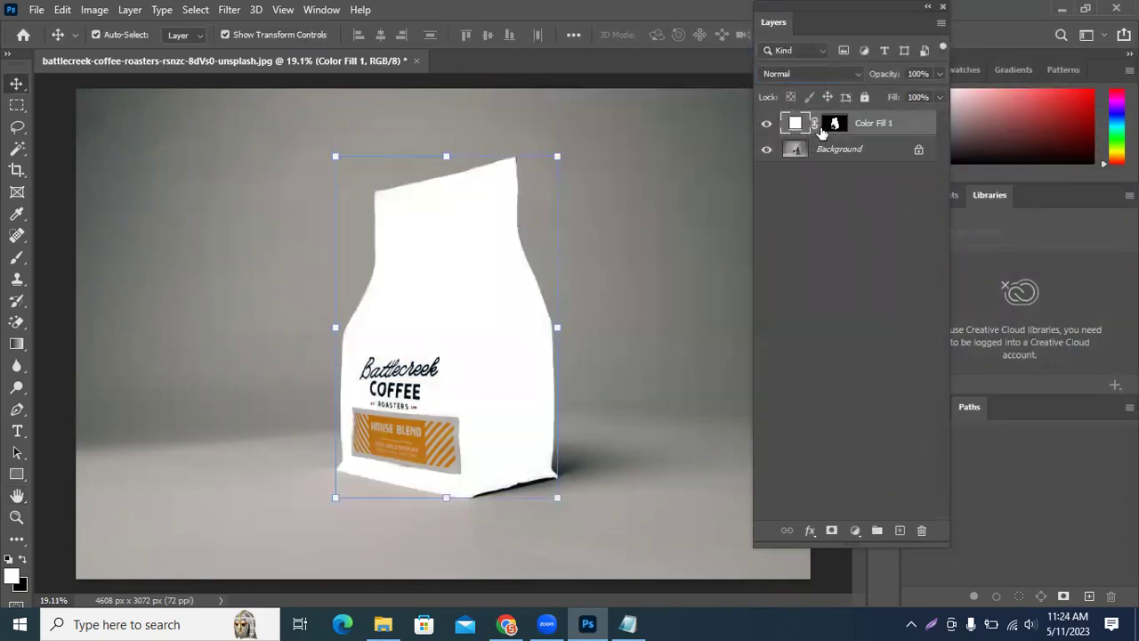
Recolour Color Fill 1 to a saturated bright yellow, #ffde00
double_click(794, 125)
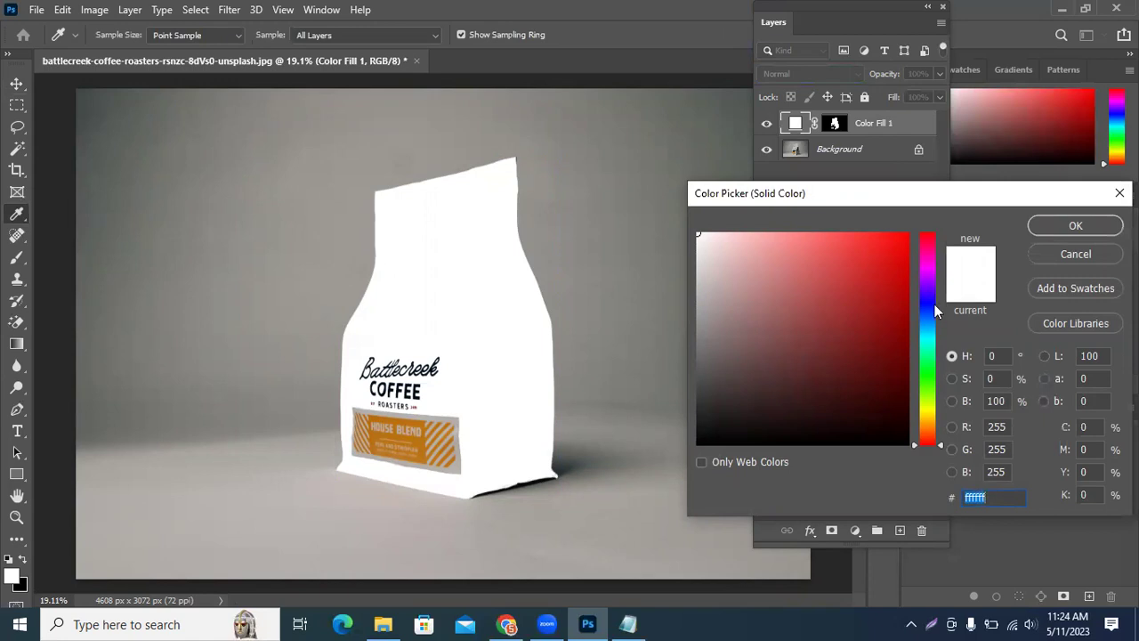
click(929, 408)
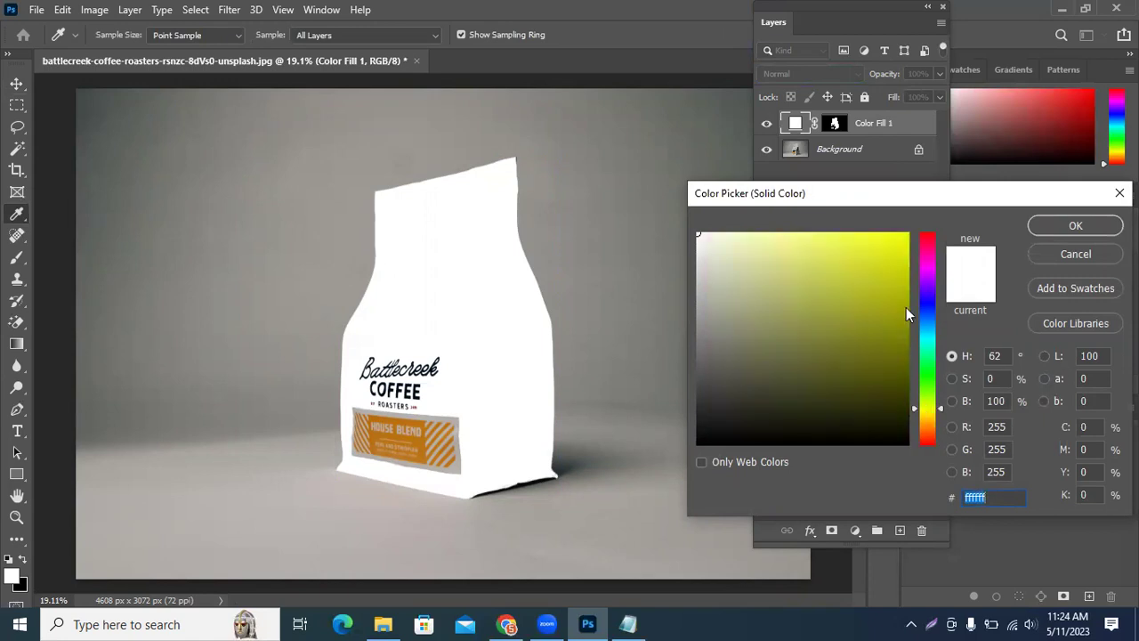
click(903, 234)
click(928, 414)
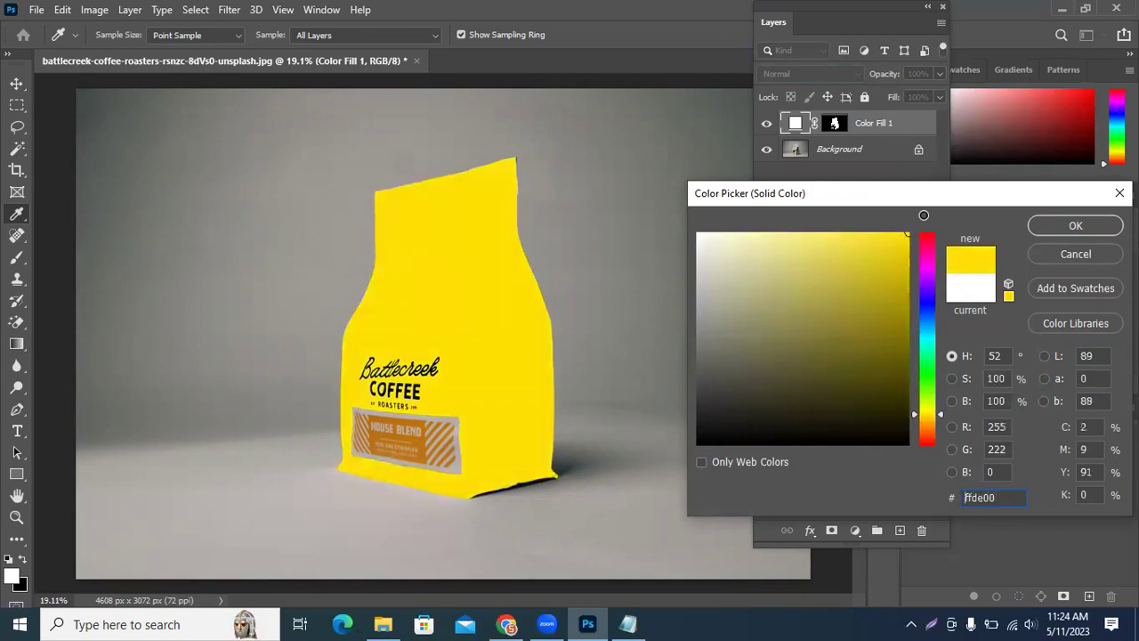
click(1059, 225)
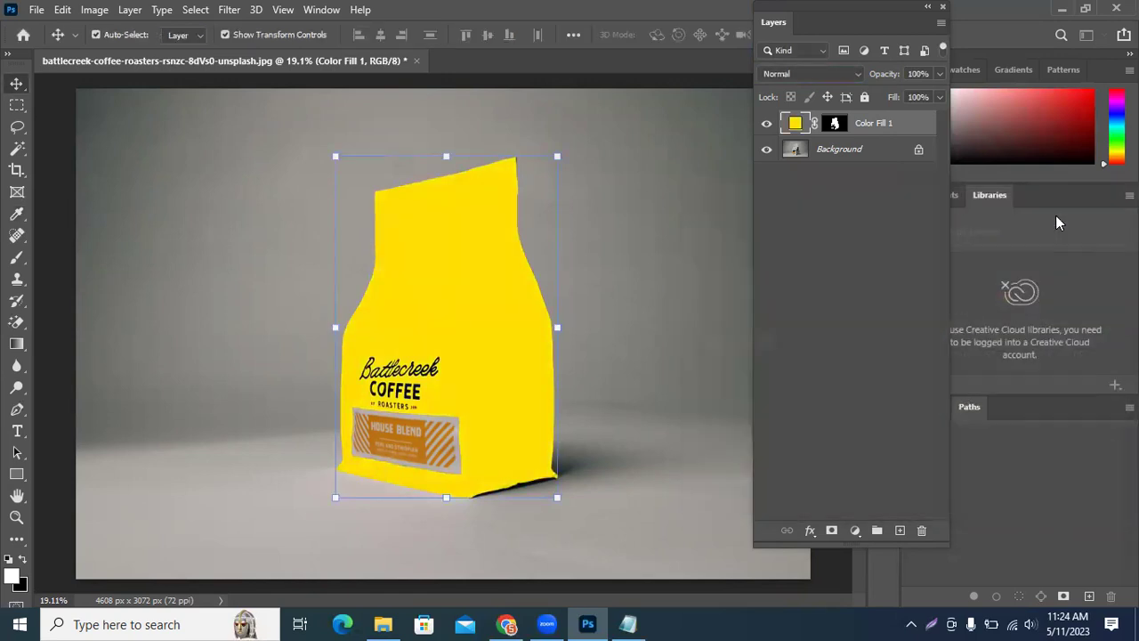
click(822, 73)
Set the yellow Color Fill 1 layer's blend mode to Multiply
click(783, 140)
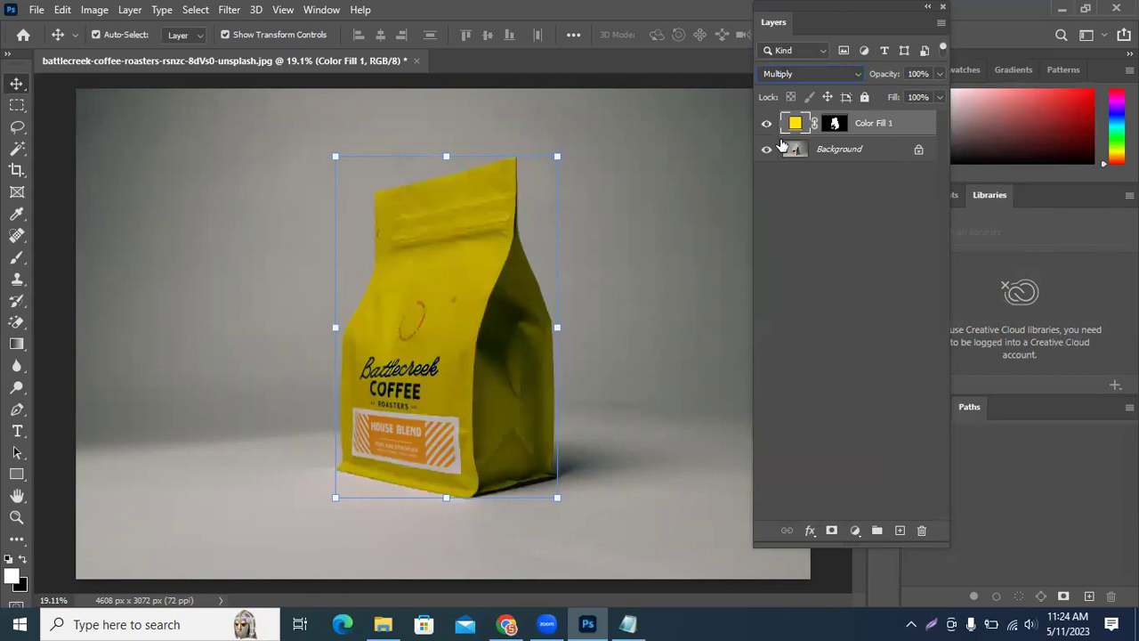
click(783, 74)
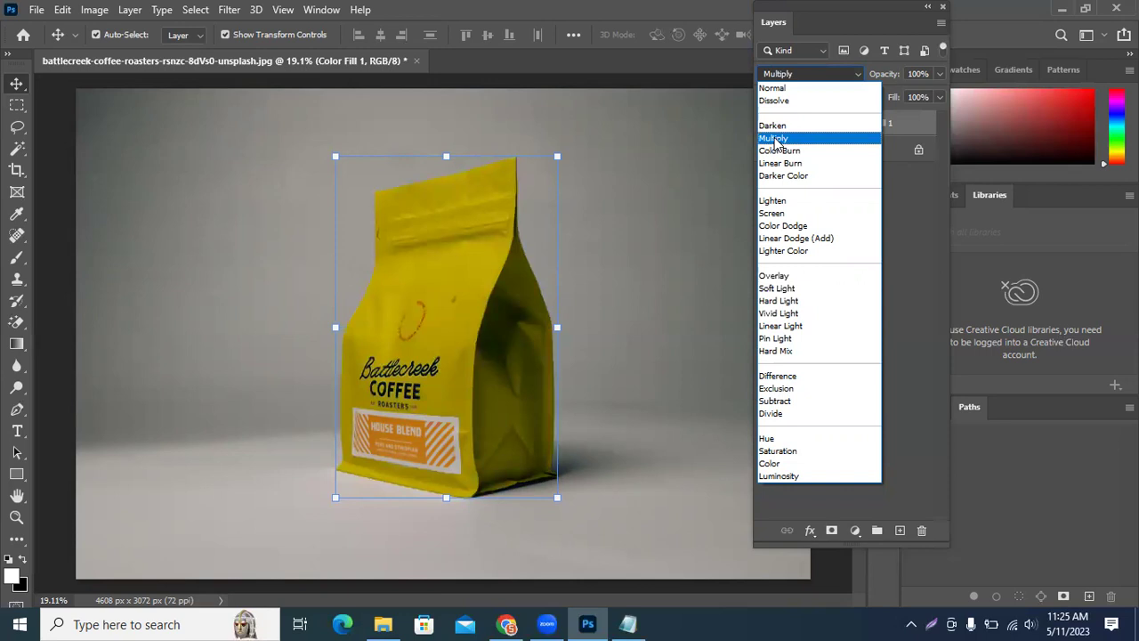
click(773, 139)
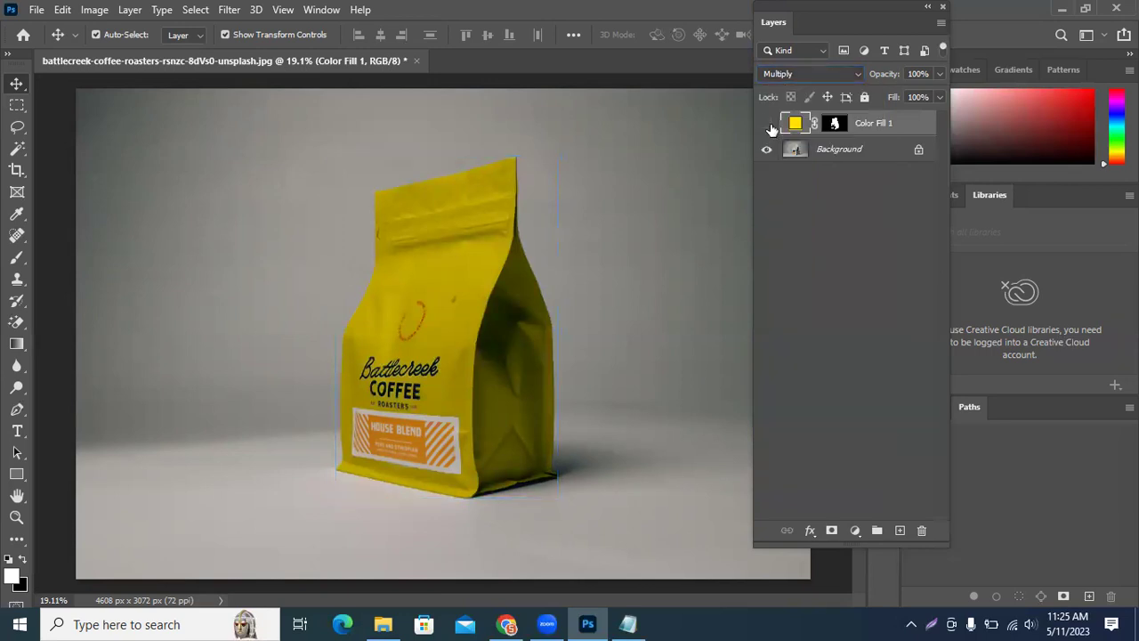
Split the Underlying Layer white Blend If slider and drag its left half to 0
click(767, 124)
click(768, 124)
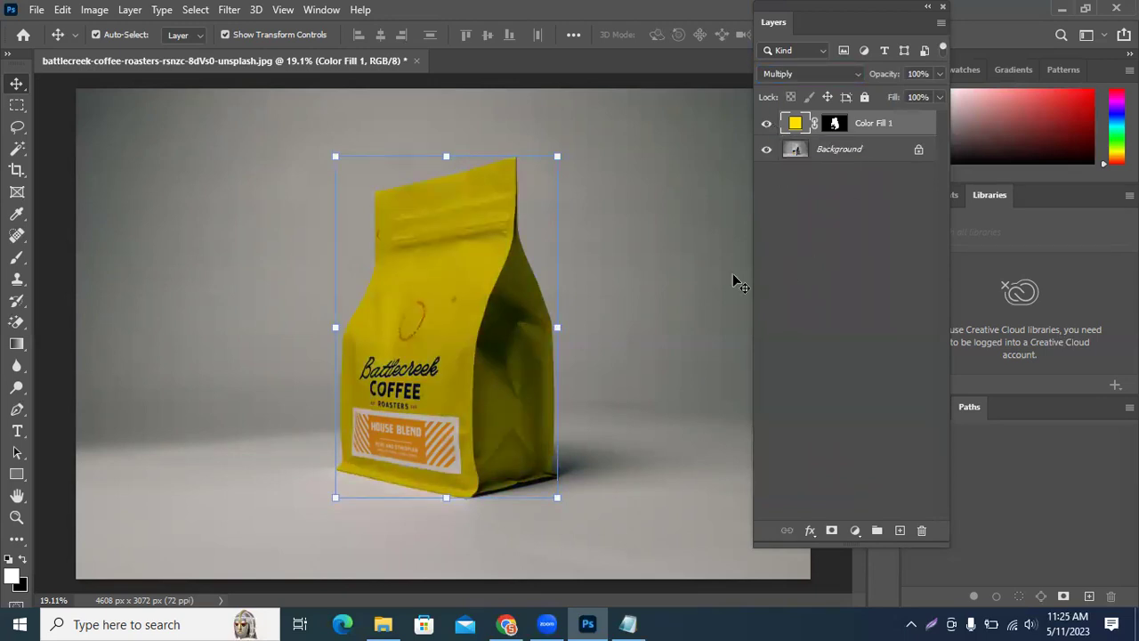
right_click(907, 127)
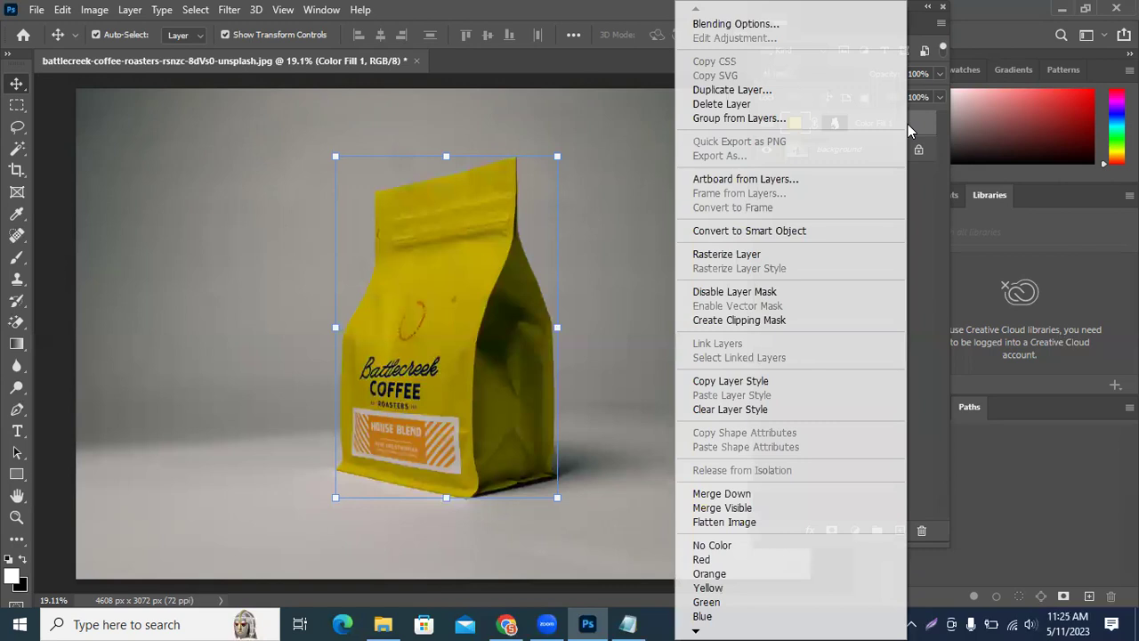
click(760, 27)
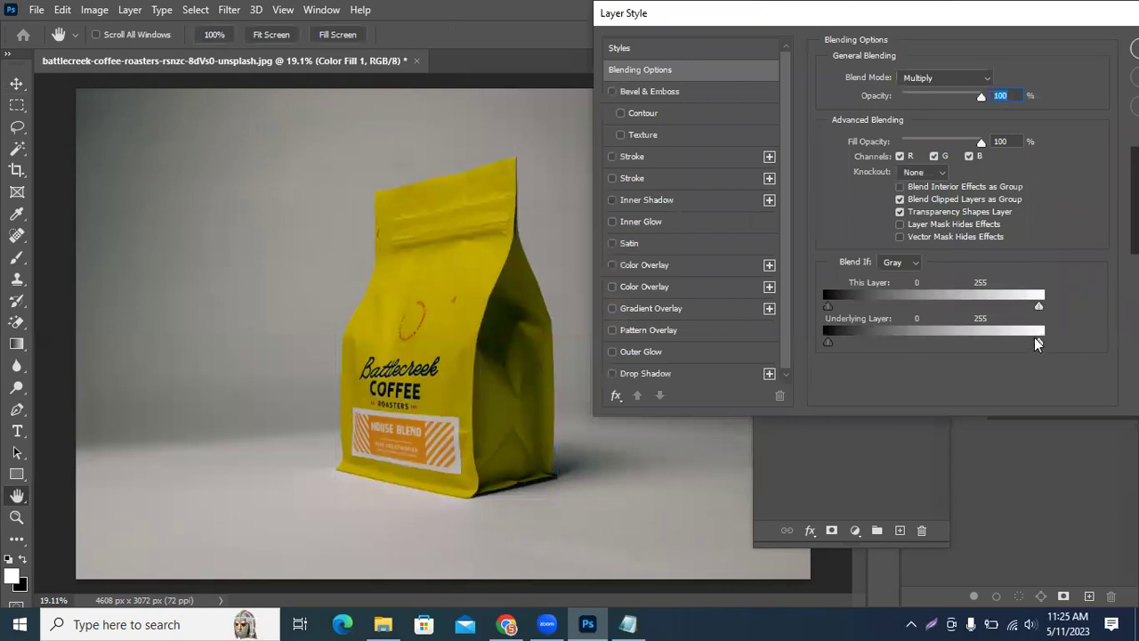
drag(1039, 346, 1038, 344)
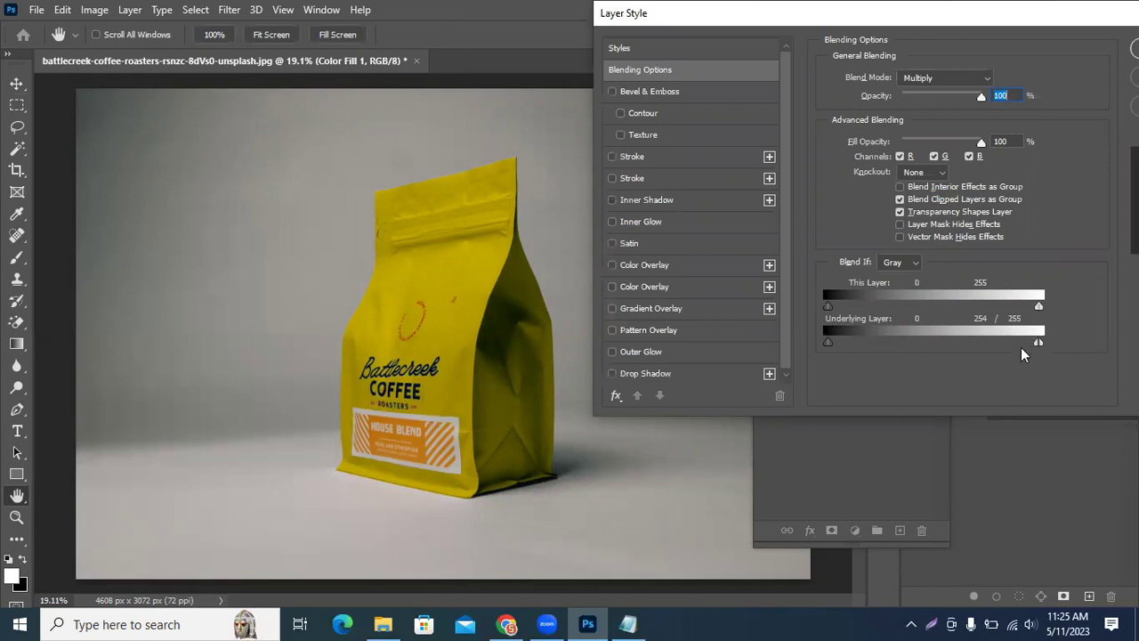
drag(1038, 346, 602, 350)
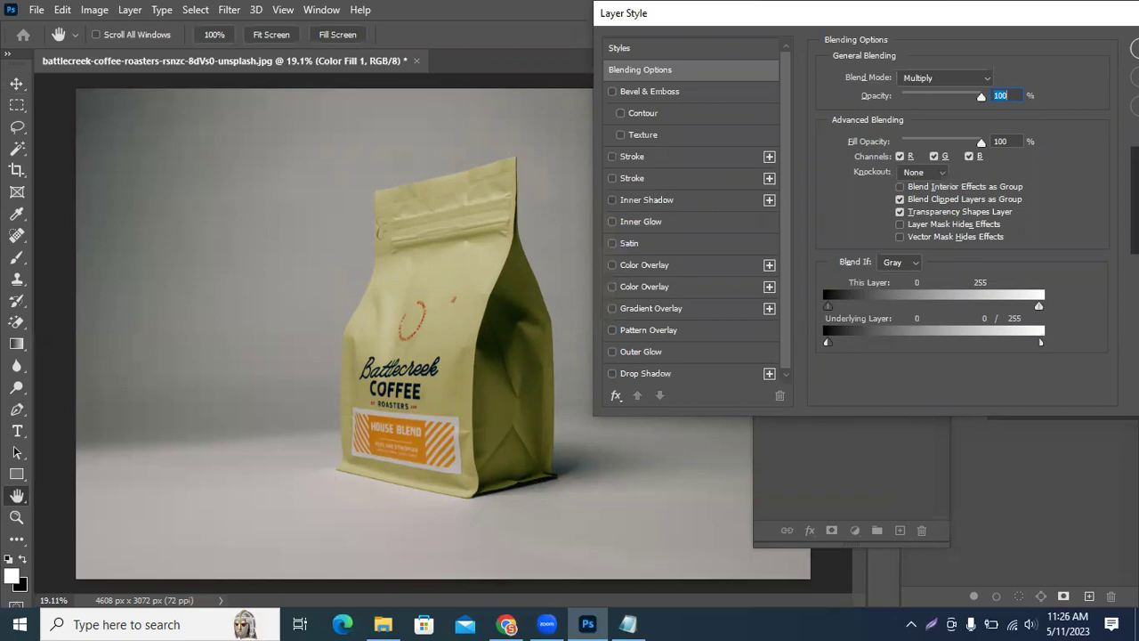
drag(1073, 10, 859, 10)
Apply the blending changes and switch Color Fill 1 to Linear Burn
click(982, 45)
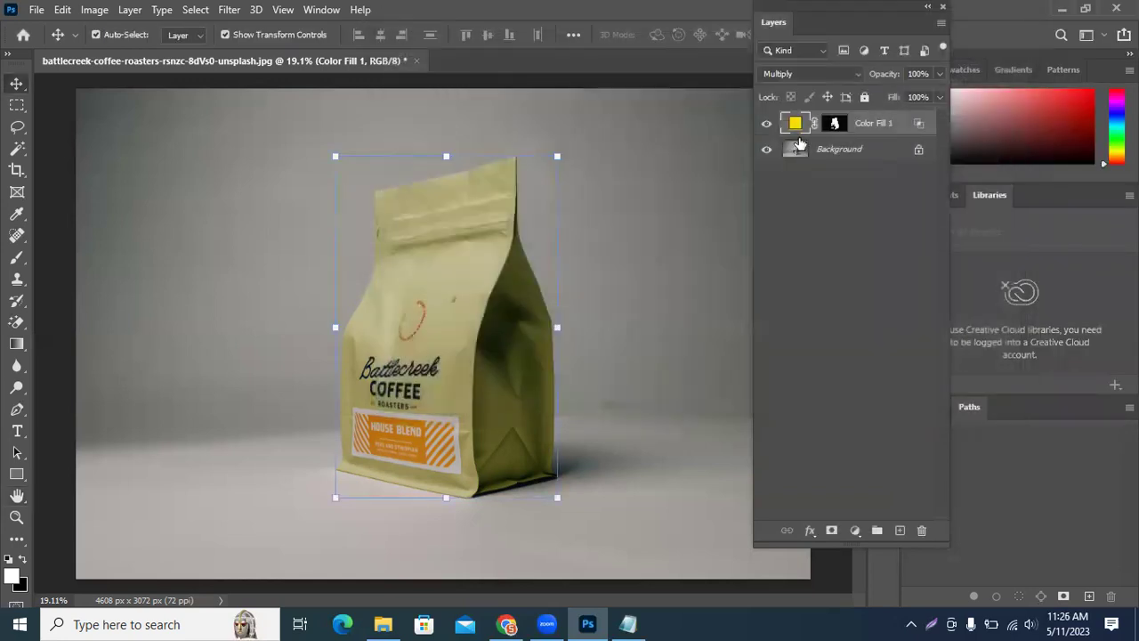
click(804, 75)
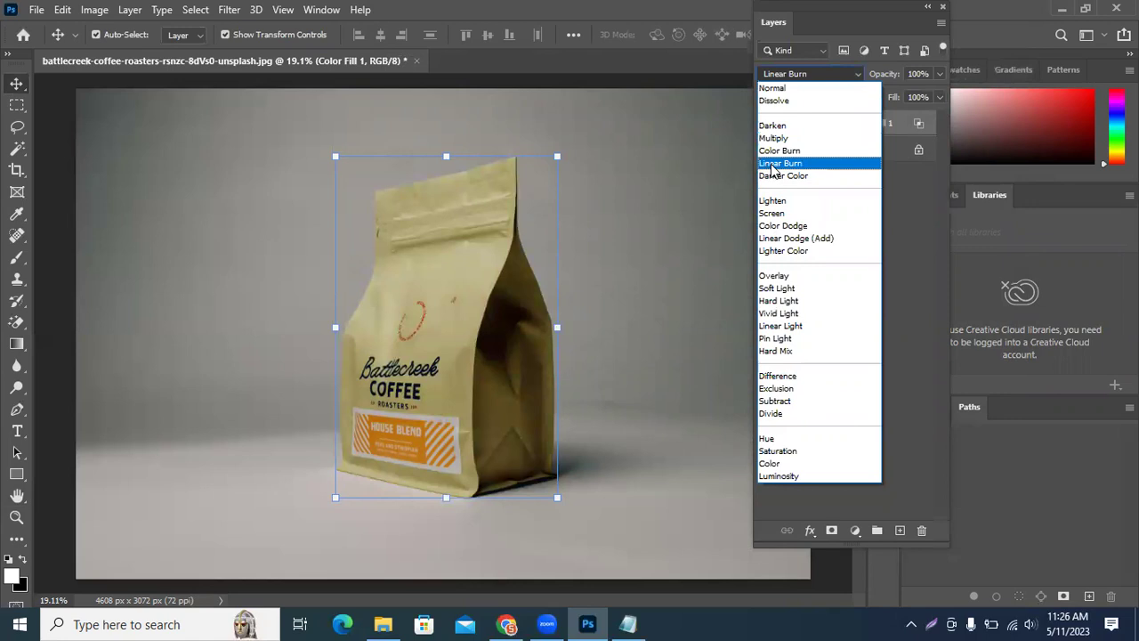
click(772, 170)
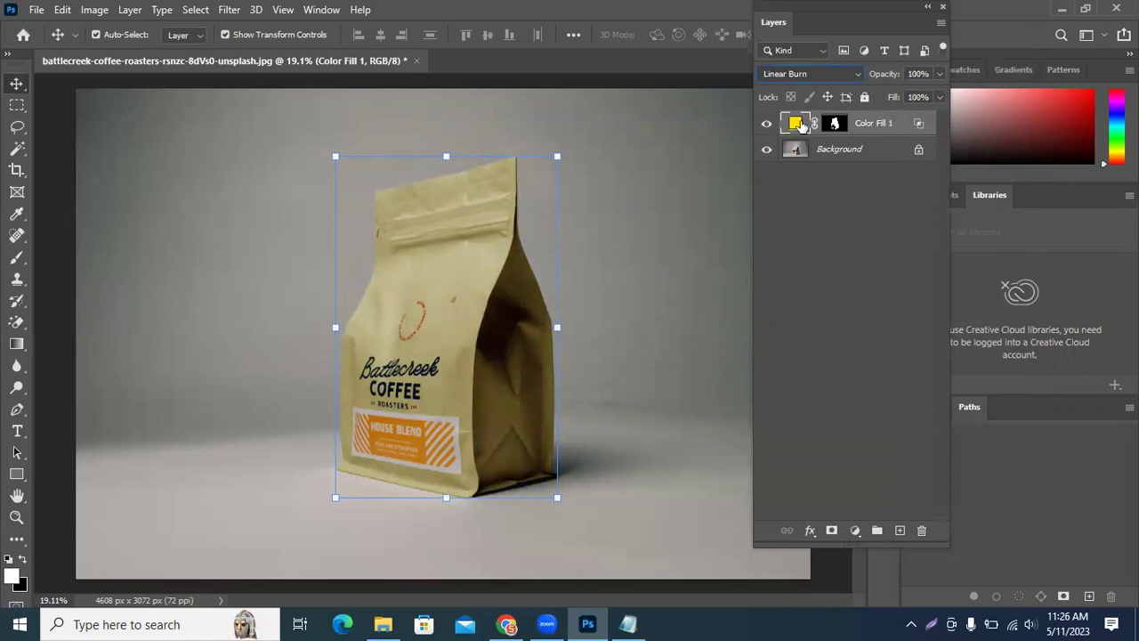
Change the fill colour to golden #ffcc00 after testing cream and lime shades
double_click(797, 124)
mouse_move(921, 425)
mouse_down()
mouse_move(925, 434)
mouse_move(922, 411)
mouse_up()
mouse_move(885, 240)
mouse_down()
mouse_move(852, 300)
mouse_move(852, 241)
mouse_move(723, 234)
mouse_move(908, 234)
mouse_move(896, 275)
mouse_move(918, 232)
mouse_up()
mouse_move(931, 402)
mouse_down()
mouse_move(927, 443)
mouse_move(925, 416)
mouse_up()
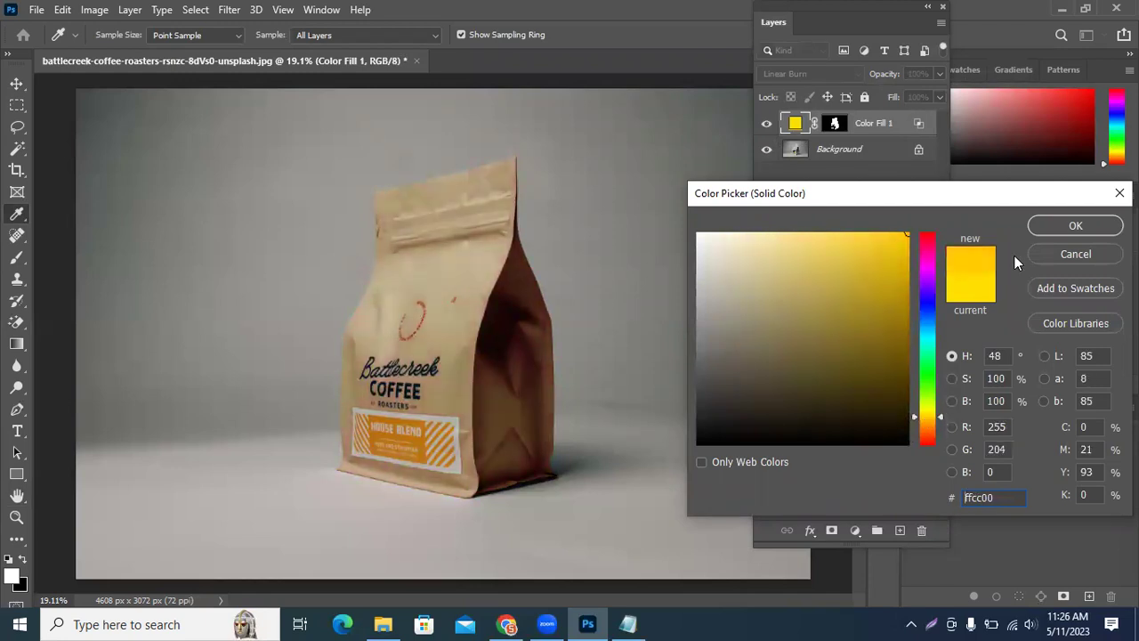
click(1075, 225)
key(v)
click(810, 74)
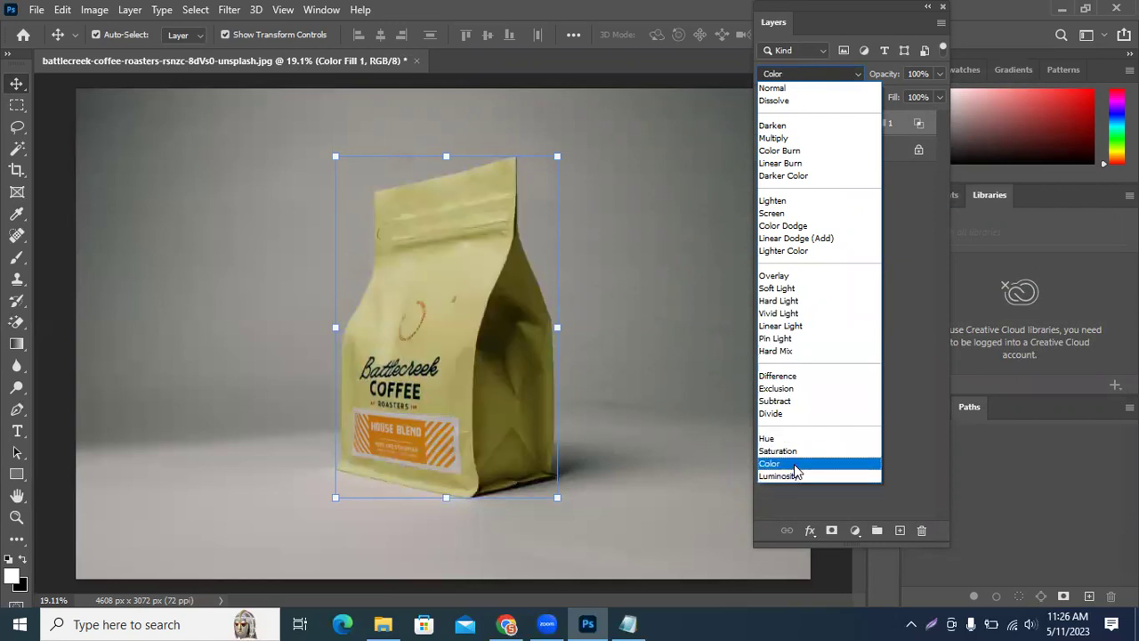
Set Color Fill 1 to Multiply and split the Underlying Layer dark Blend If slider
click(772, 138)
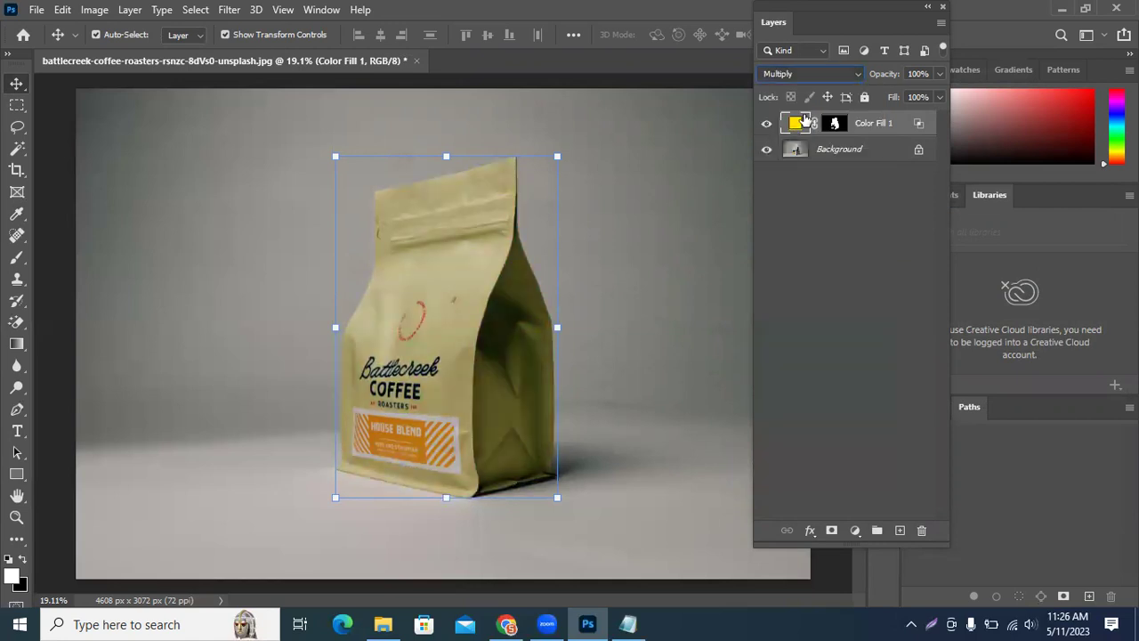
double_click(914, 129)
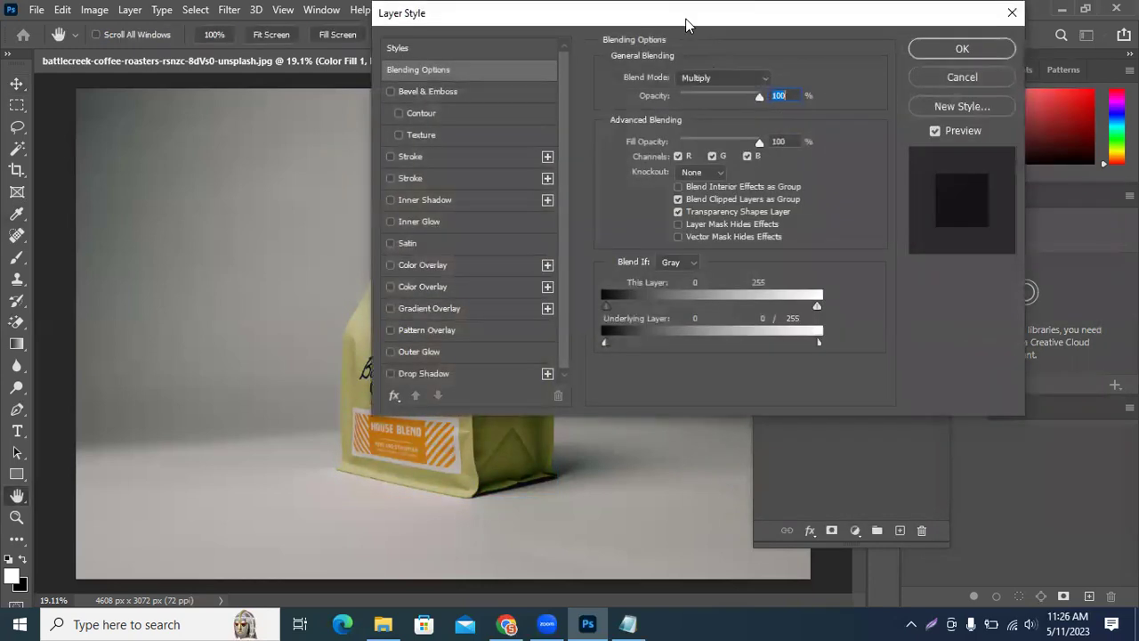
drag(735, 22, 936, 26)
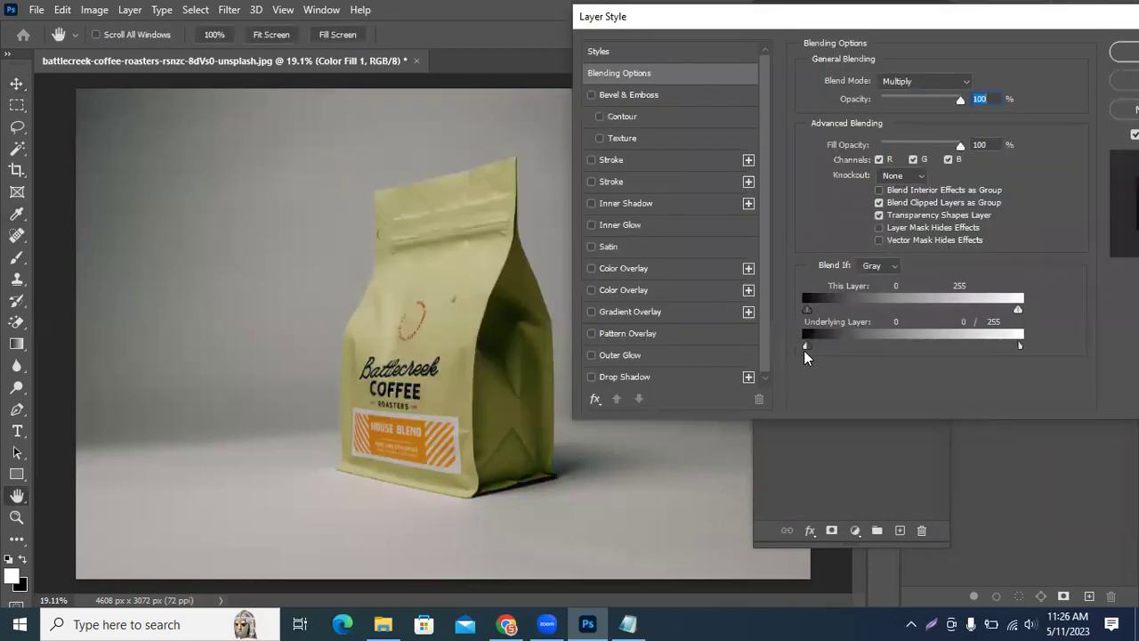
drag(803, 345, 833, 345)
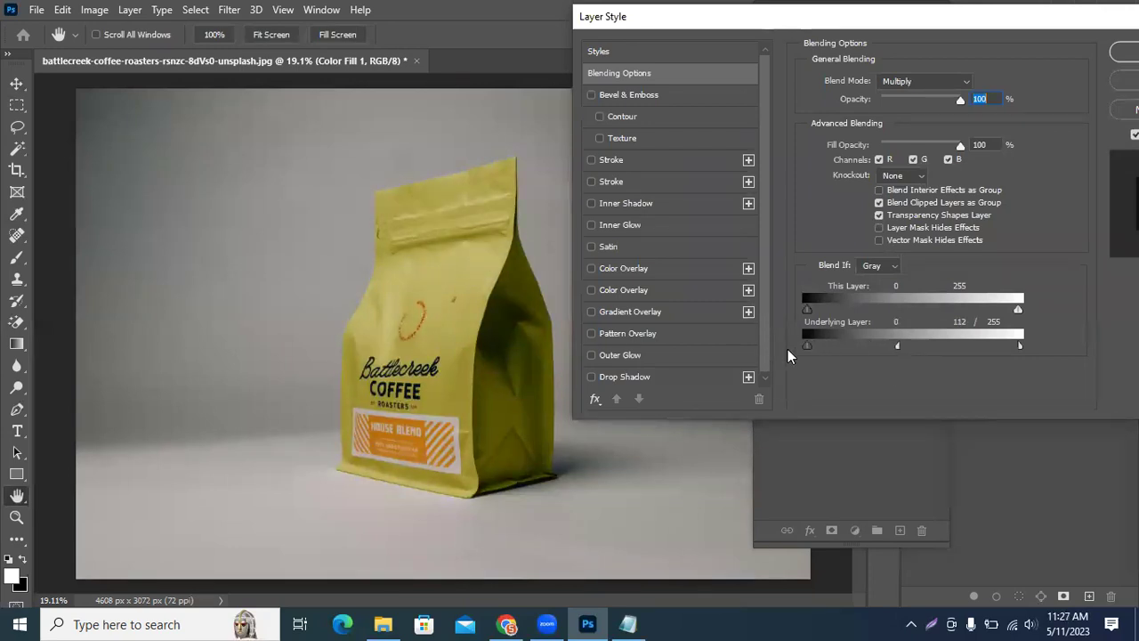
drag(810, 345, 875, 343)
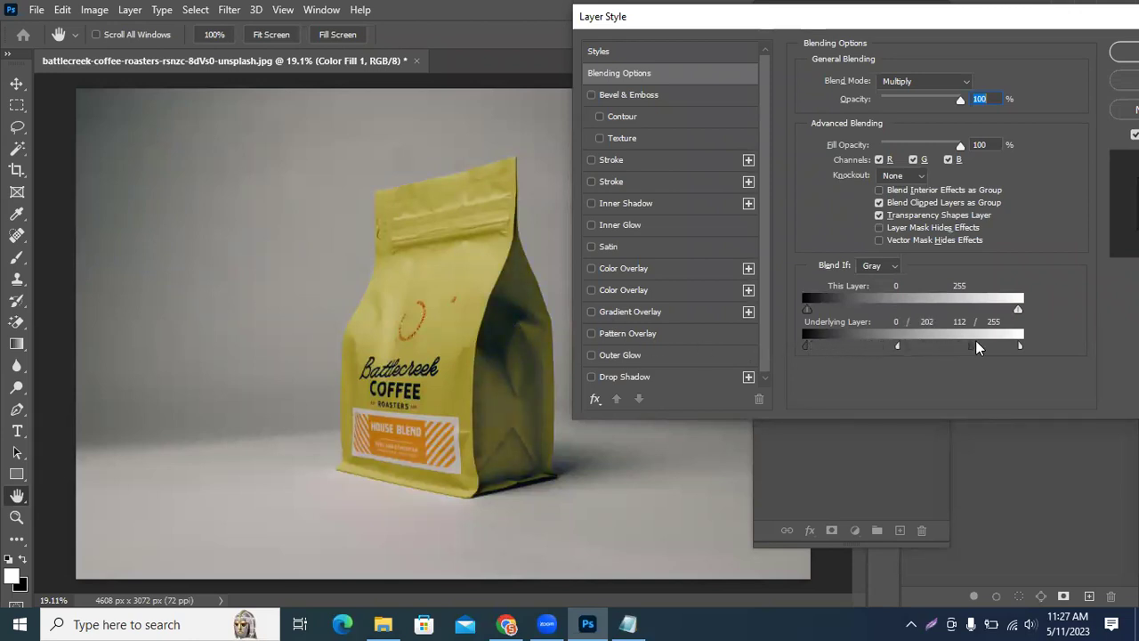
drag(975, 345, 871, 354)
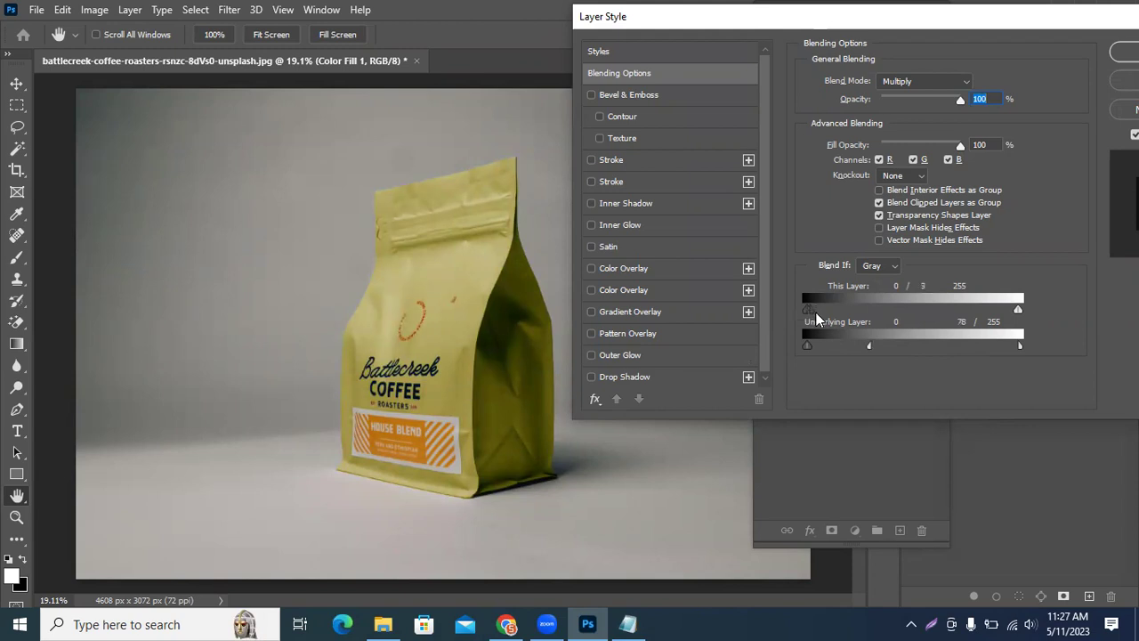
Try and then restore the This Layer Blend If range, and test lowering opacity
drag(814, 310, 866, 316)
drag(986, 313, 798, 316)
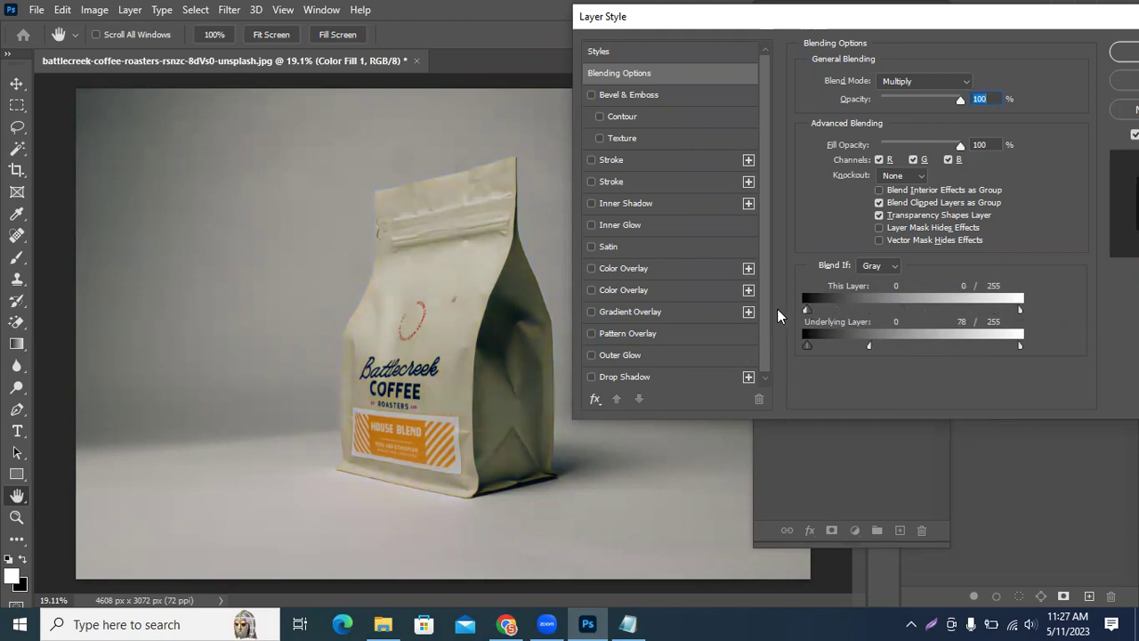
drag(845, 309, 1017, 309)
click(1123, 52)
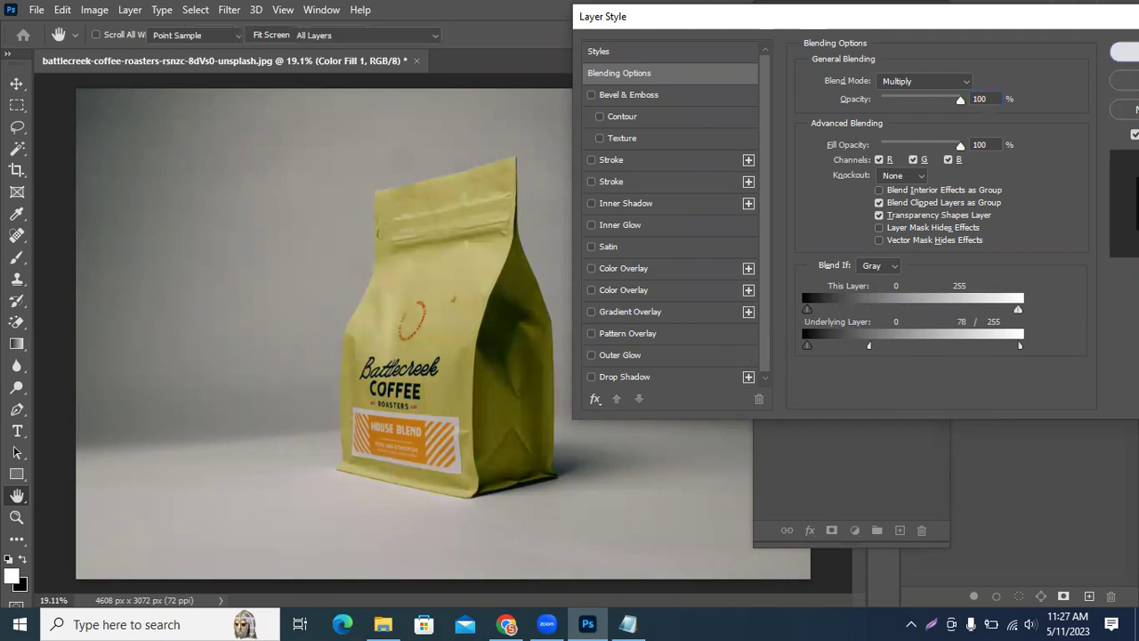
drag(909, 83, 994, 96)
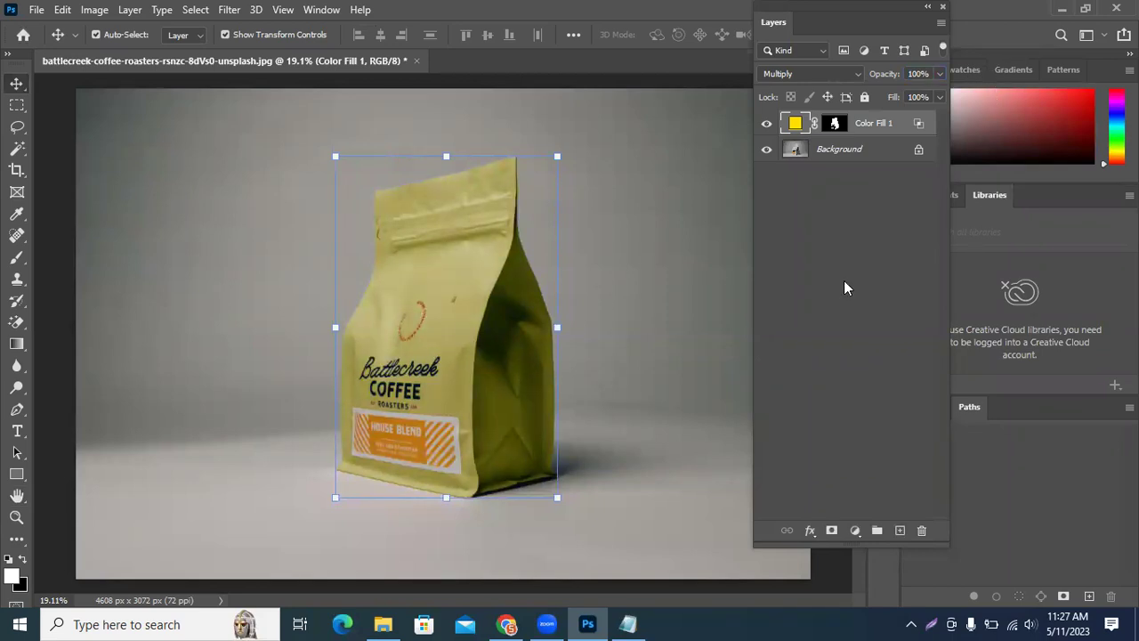
Duplicate the fill layer and set the copy to Overlay at 30% opacity
key(ctrl+j)
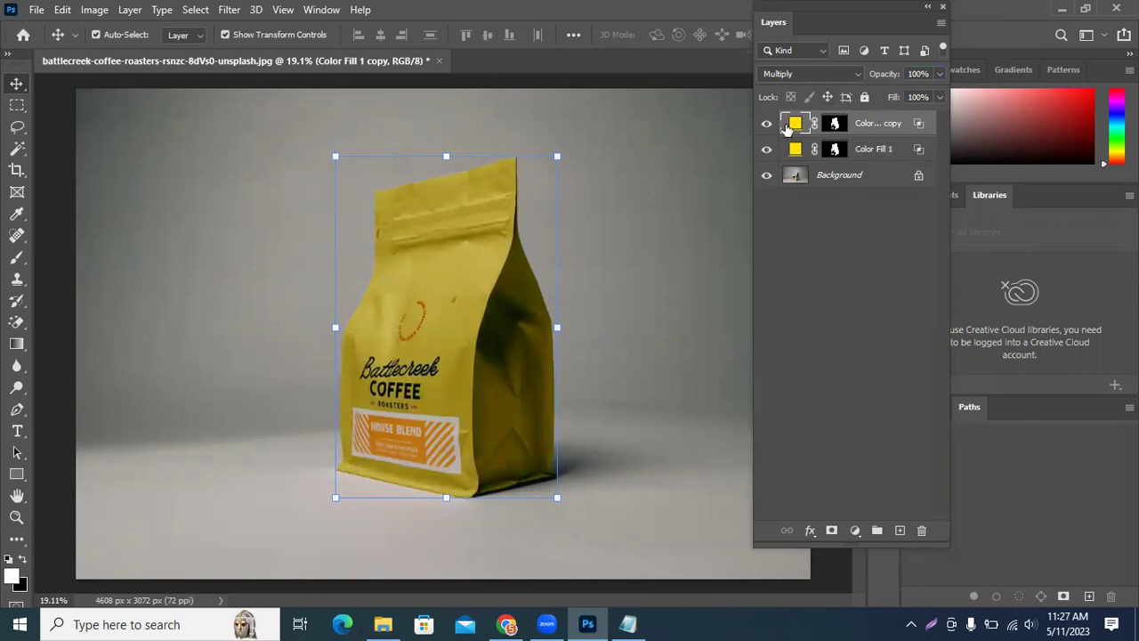
click(783, 77)
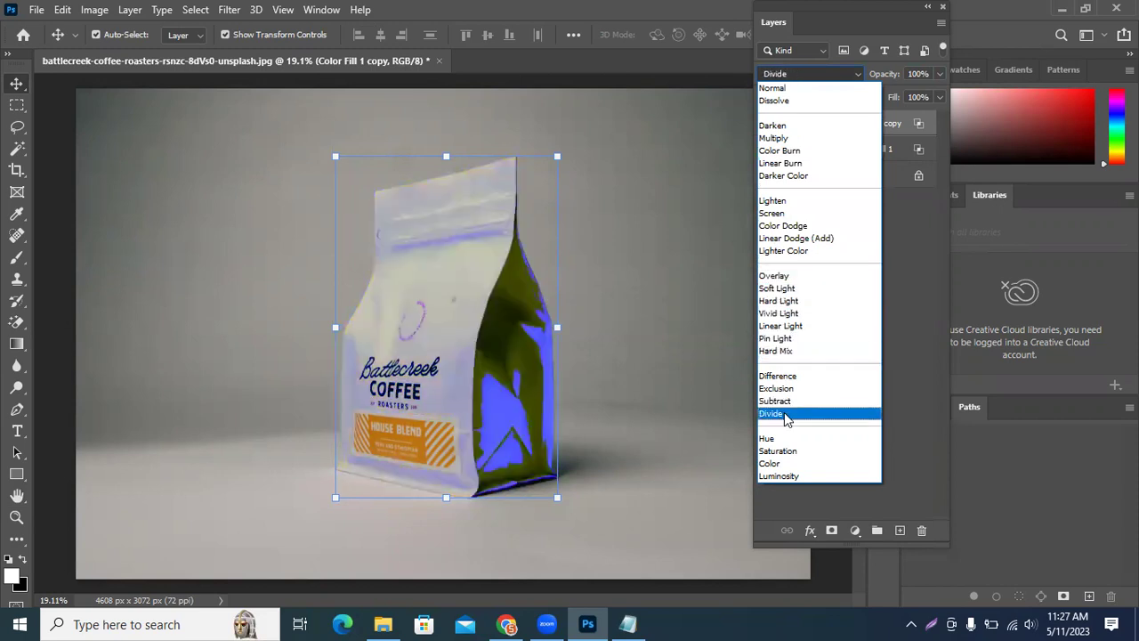
click(781, 277)
click(937, 77)
drag(936, 86, 877, 103)
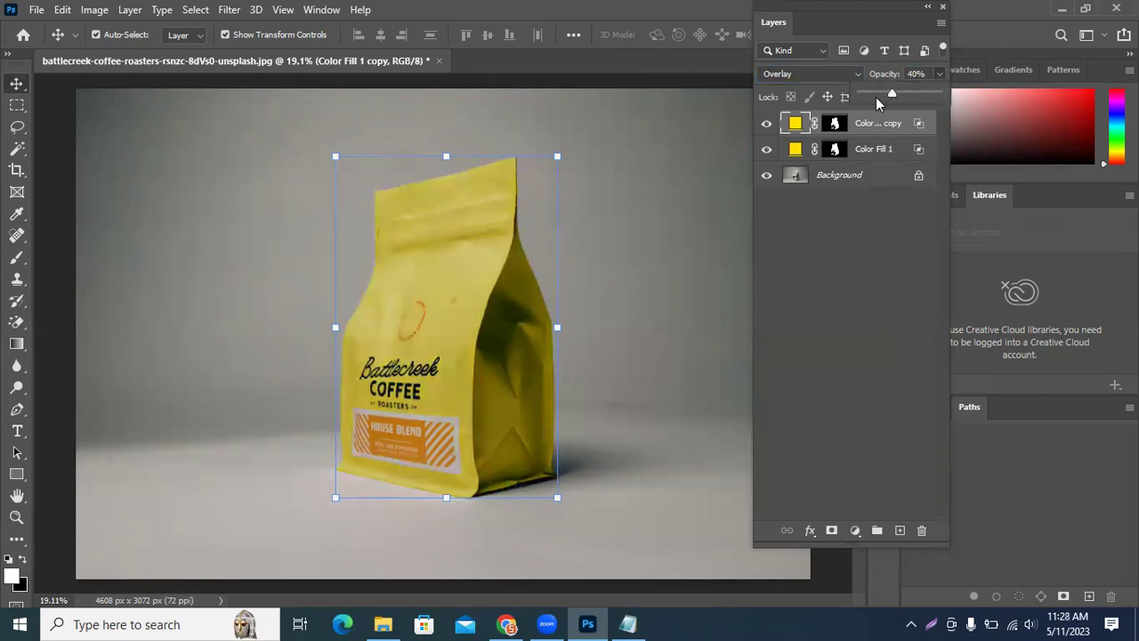
click(767, 123)
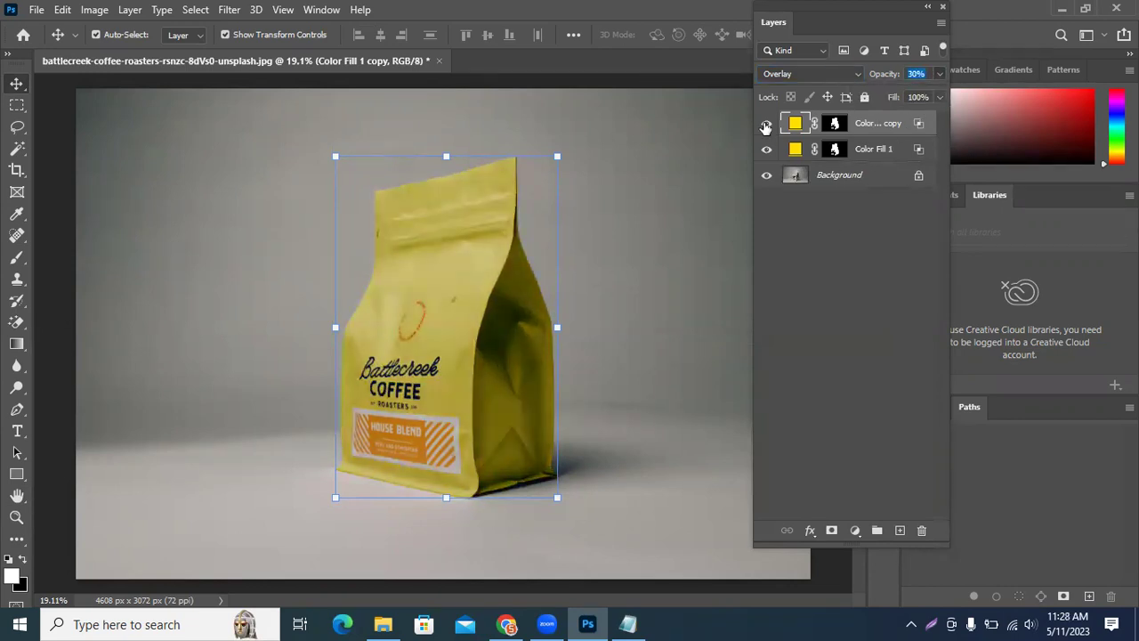
Toggle the Overlay copy's visibility repeatedly to compare the bag with and without it
click(766, 125)
click(766, 124)
click(766, 125)
click(766, 125)
click(766, 124)
click(766, 124)
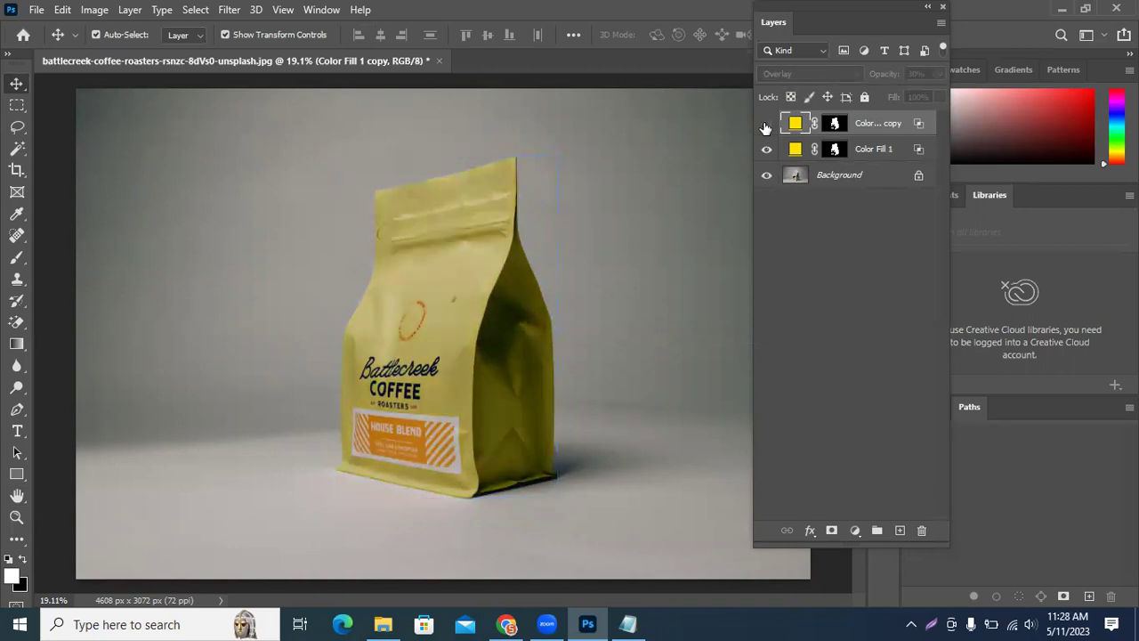
click(765, 125)
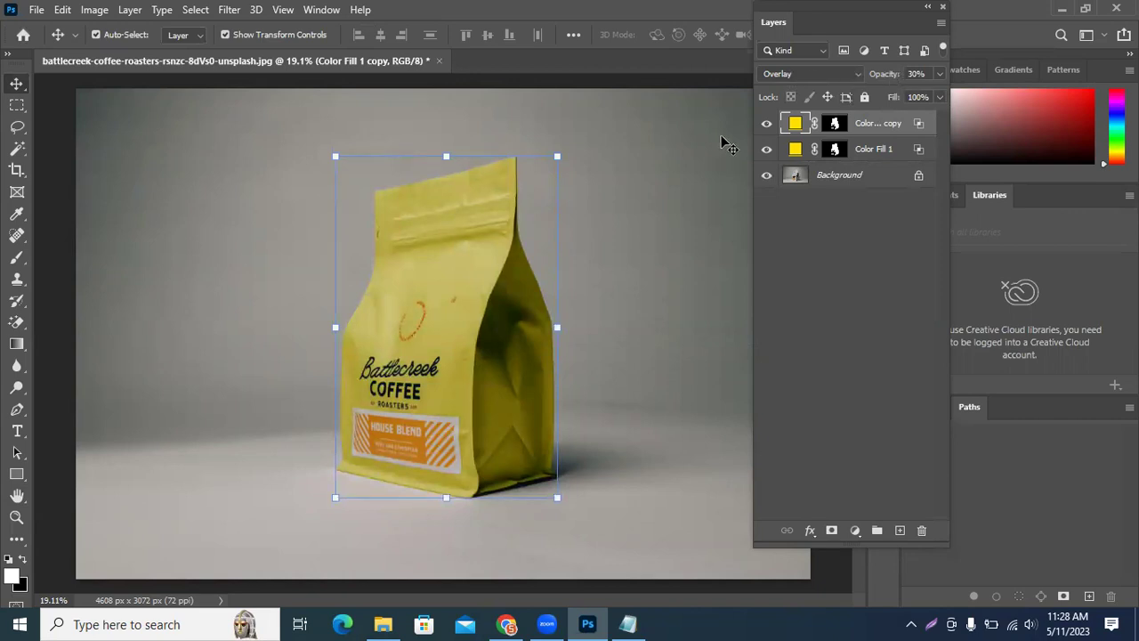
Delete the duplicate fill layer and try white #ffffff as Color Fill 1's colour
drag(874, 129, 922, 527)
double_click(794, 123)
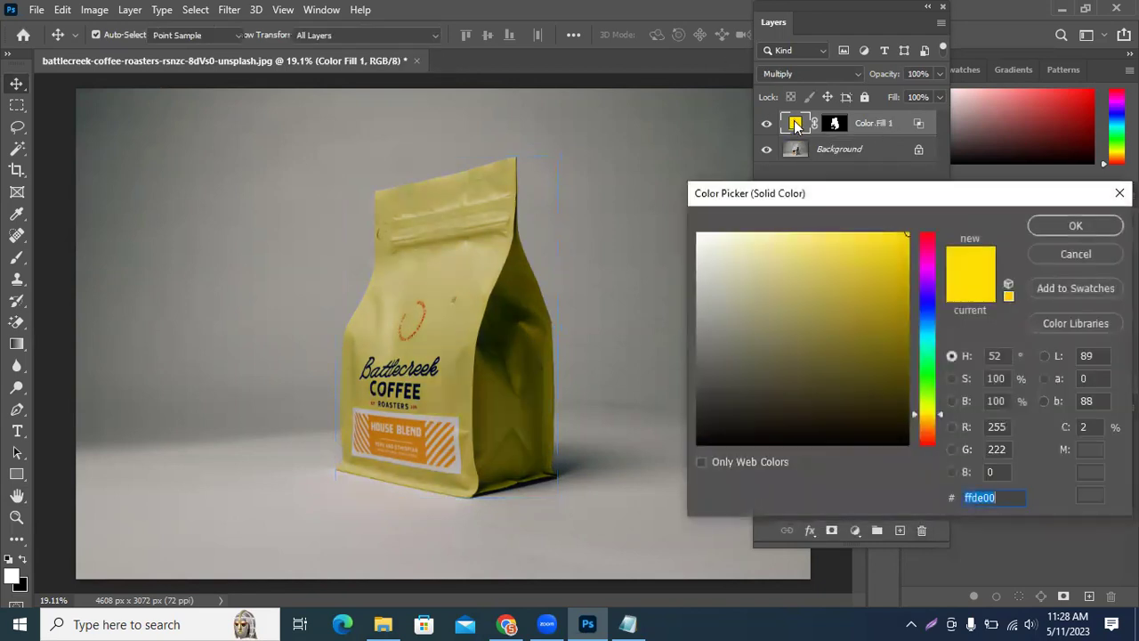
text(ffffff)
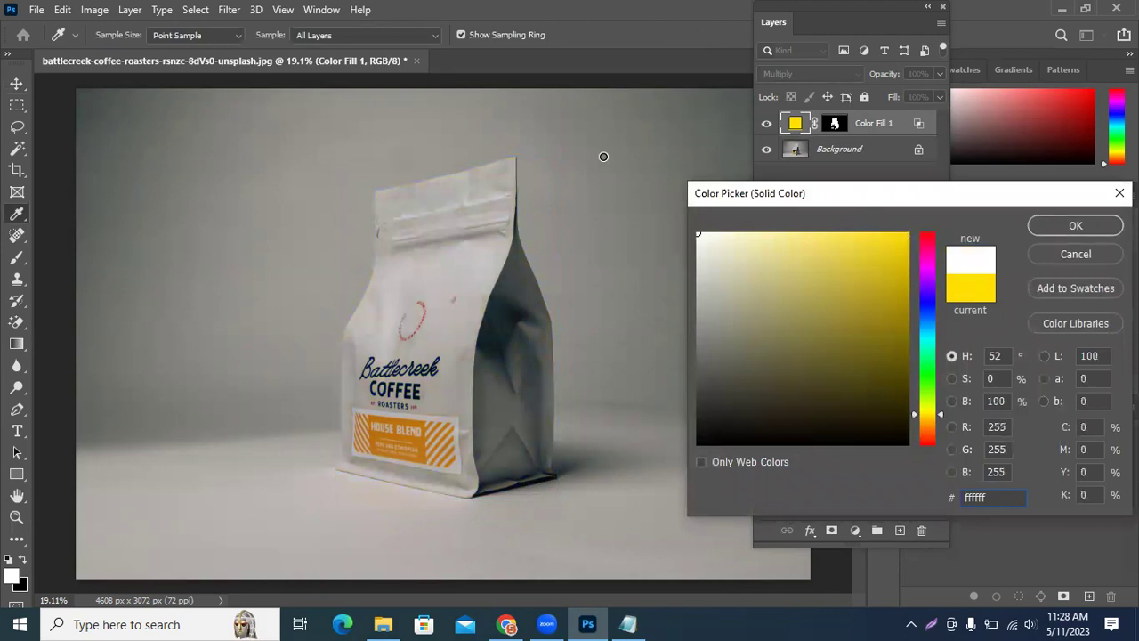
Test black and then a dark slate blue (3d5e87) as the fill colour
mouse_move(841, 252)
mouse_down()
mouse_move(834, 436)
mouse_move(724, 447)
mouse_move(789, 406)
mouse_up()
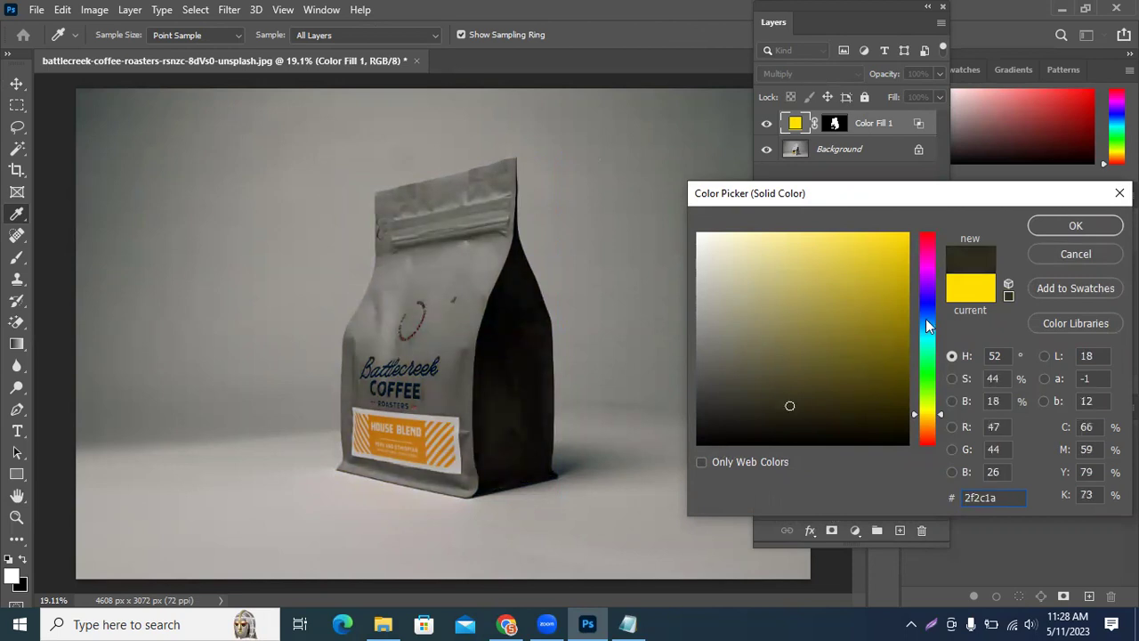
click(925, 318)
mouse_move(882, 341)
mouse_down()
mouse_move(841, 450)
mouse_move(713, 417)
mouse_move(870, 353)
mouse_move(859, 273)
mouse_move(709, 244)
mouse_move(669, 175)
mouse_move(834, 440)
mouse_move(814, 331)
mouse_up()
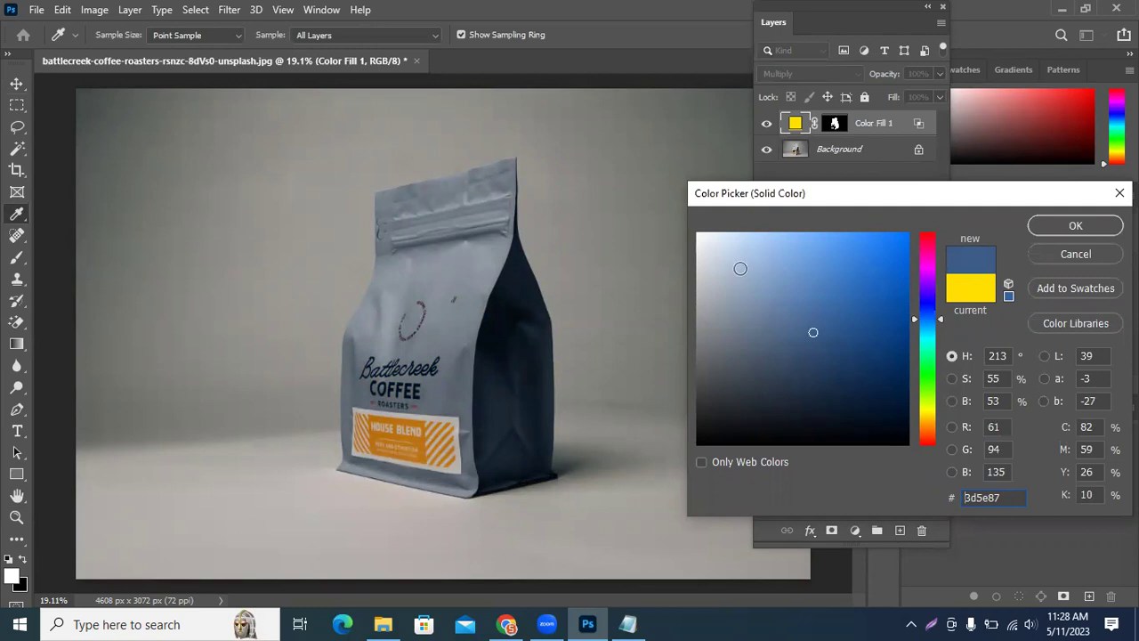
key(ctrl+a)
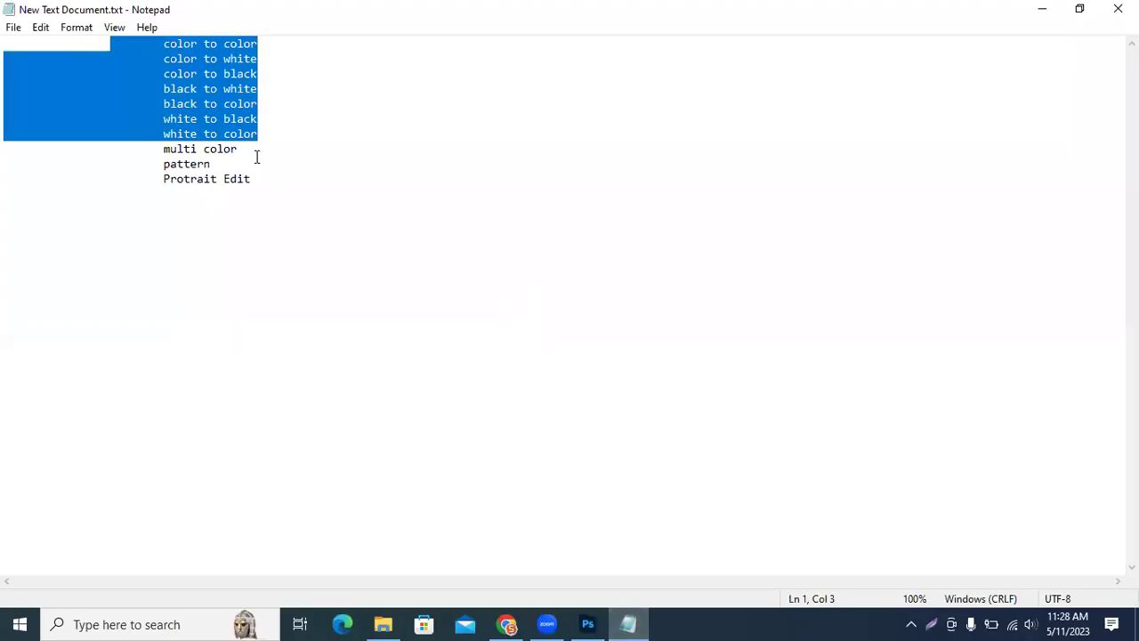
Review the Notepad technique list up to the color-to-color line, then minimize Notepad
click(257, 156)
drag(274, 184, 162, 151)
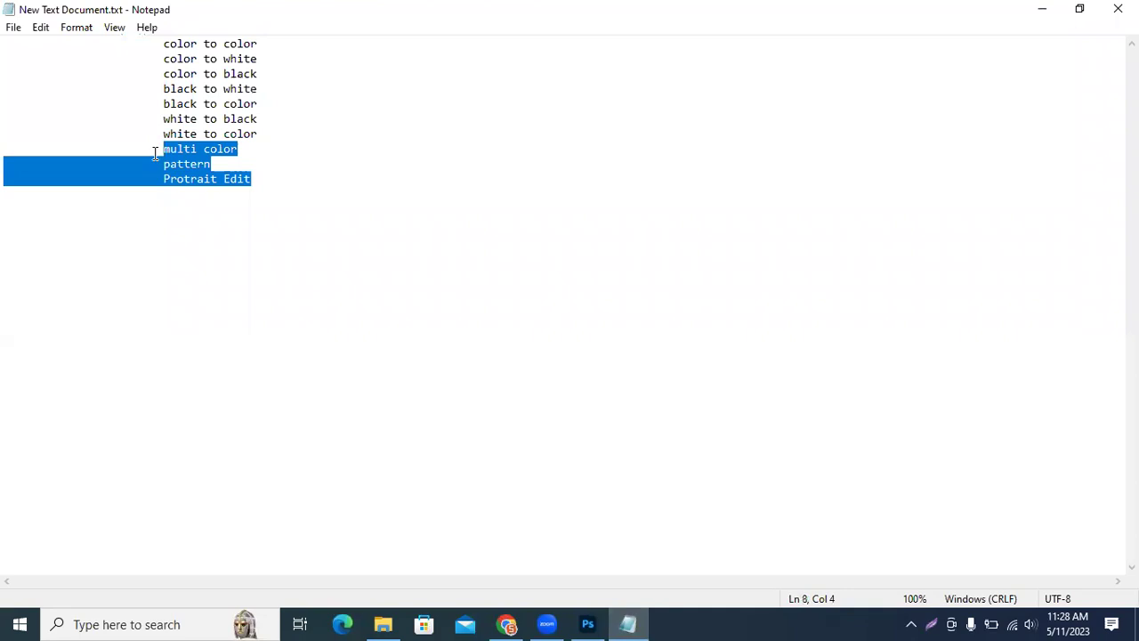
click(258, 134)
click(256, 117)
click(248, 89)
click(246, 74)
click(249, 43)
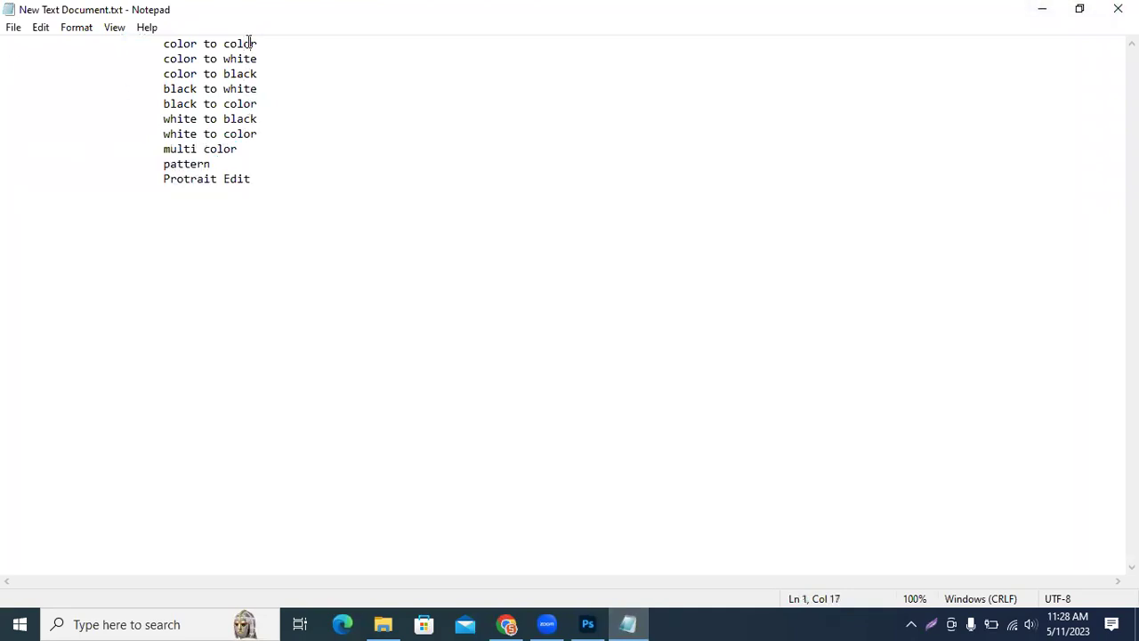
click(1050, 7)
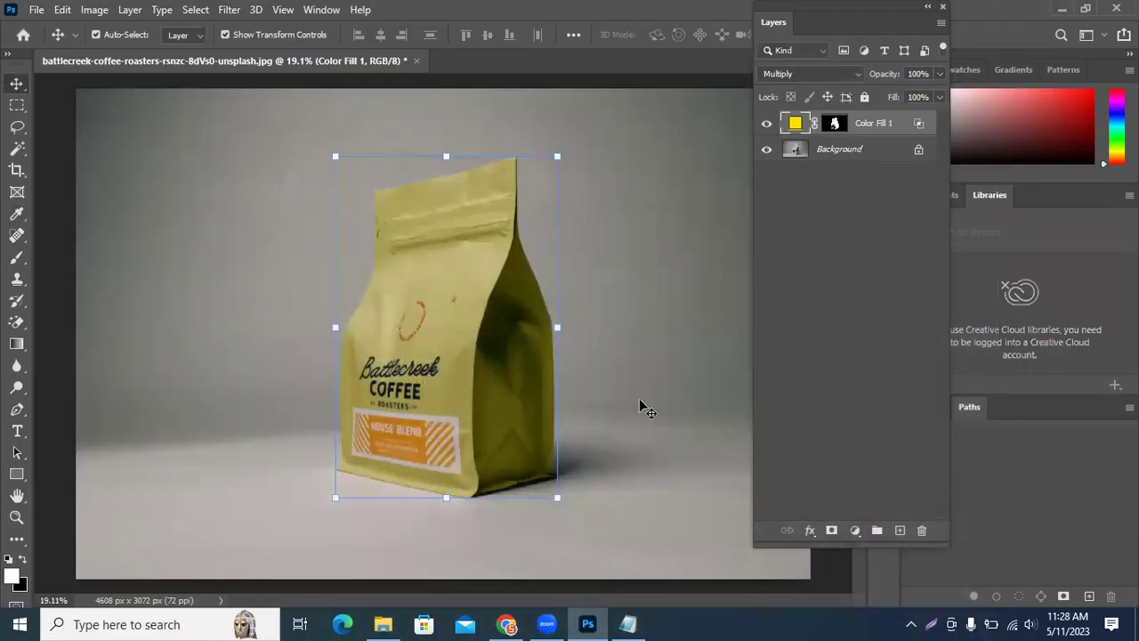
Select the Color Fill 1 layer mask thumbnail as the editing target
scroll(542, 348, down, 3)
scroll(824, 264, up, 2)
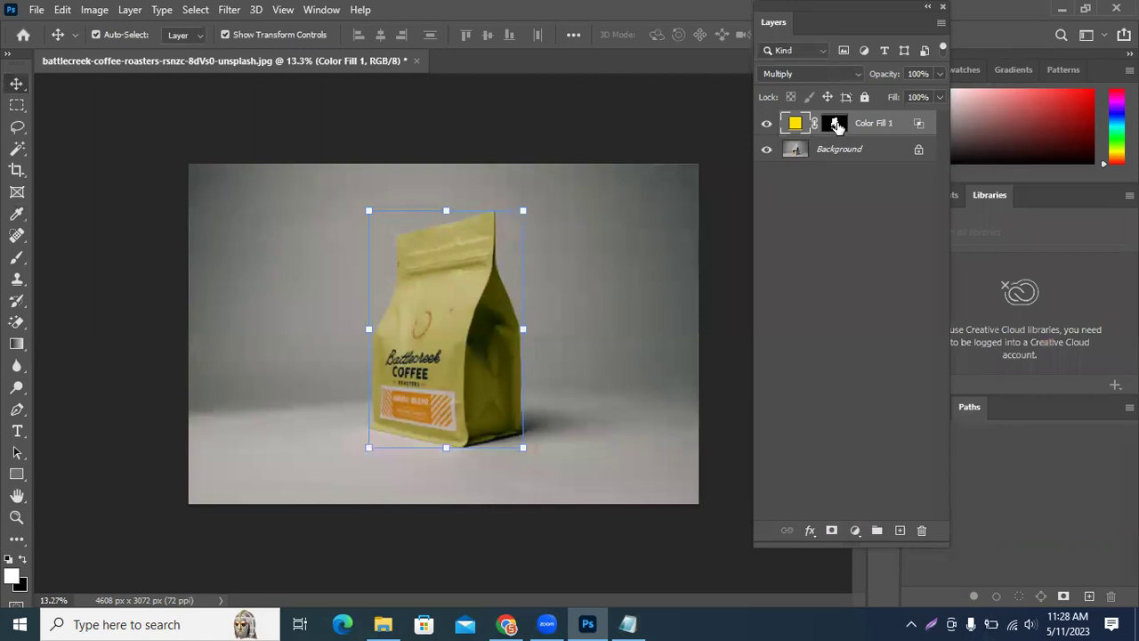
click(834, 124)
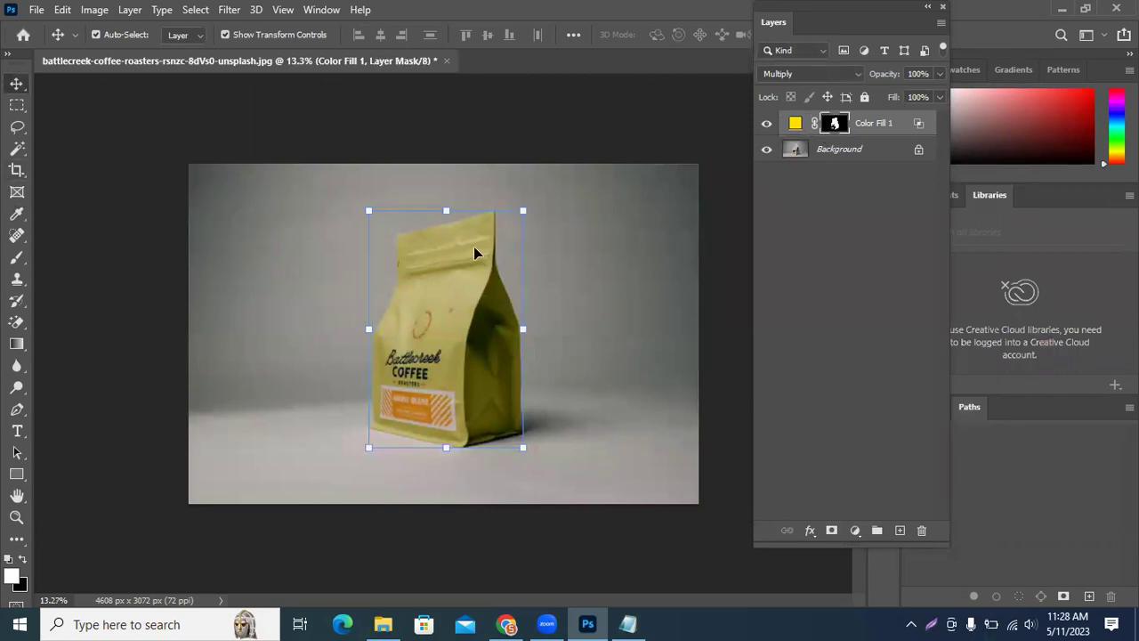
key(ctrl)
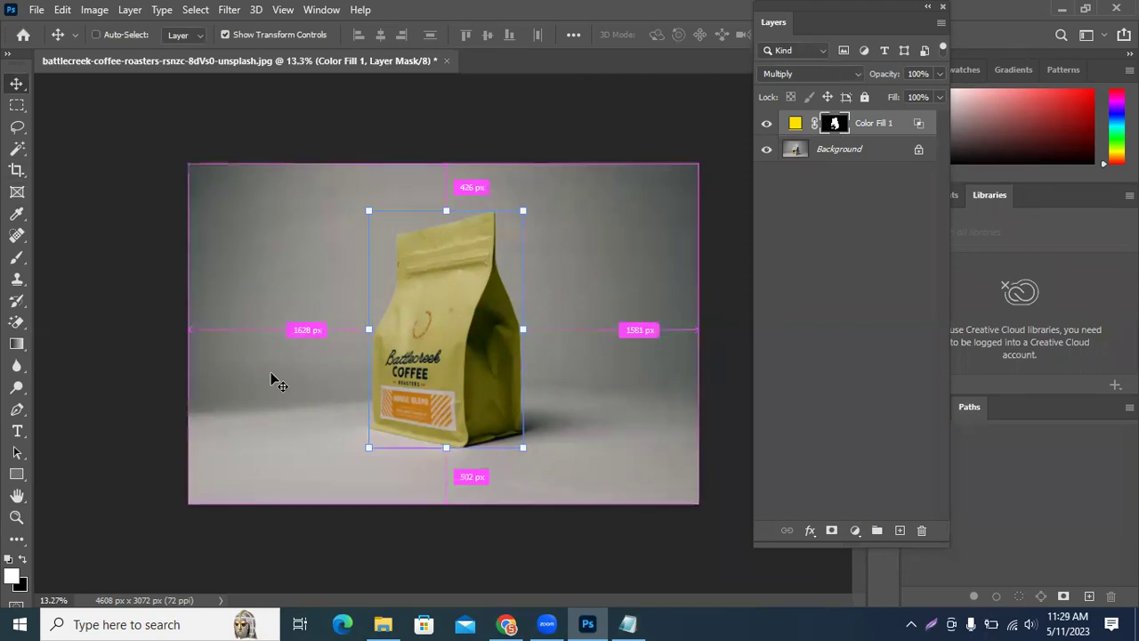